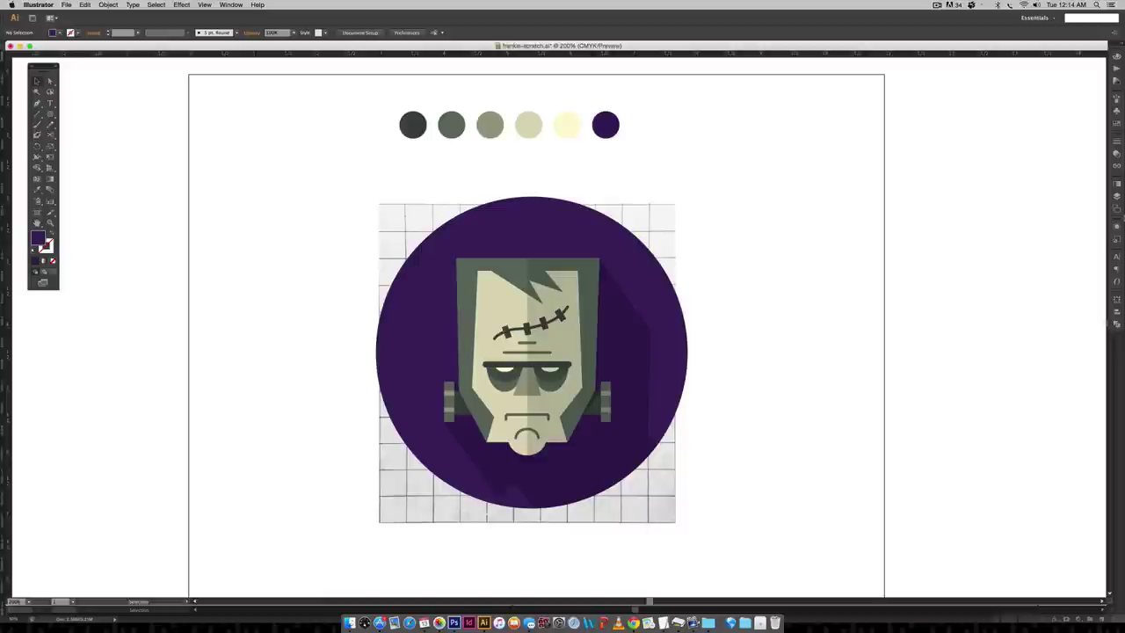
- Inspect the layer structure by hiding and reshowing the frankie-sketch layer and the example layer
click(1116, 195)
click(972, 207)
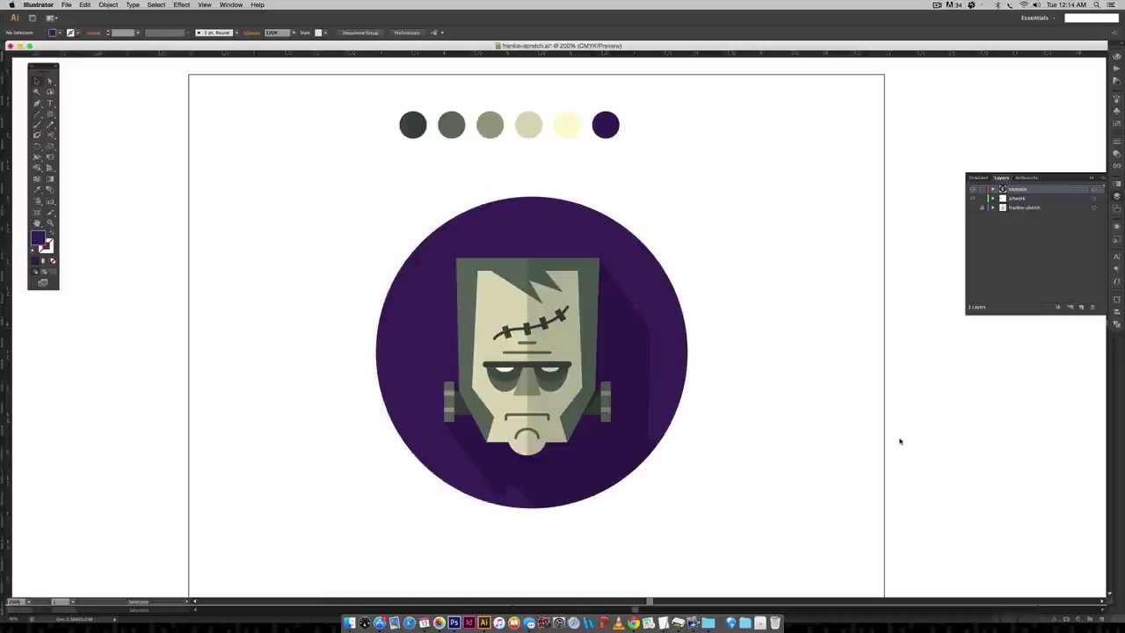
click(972, 208)
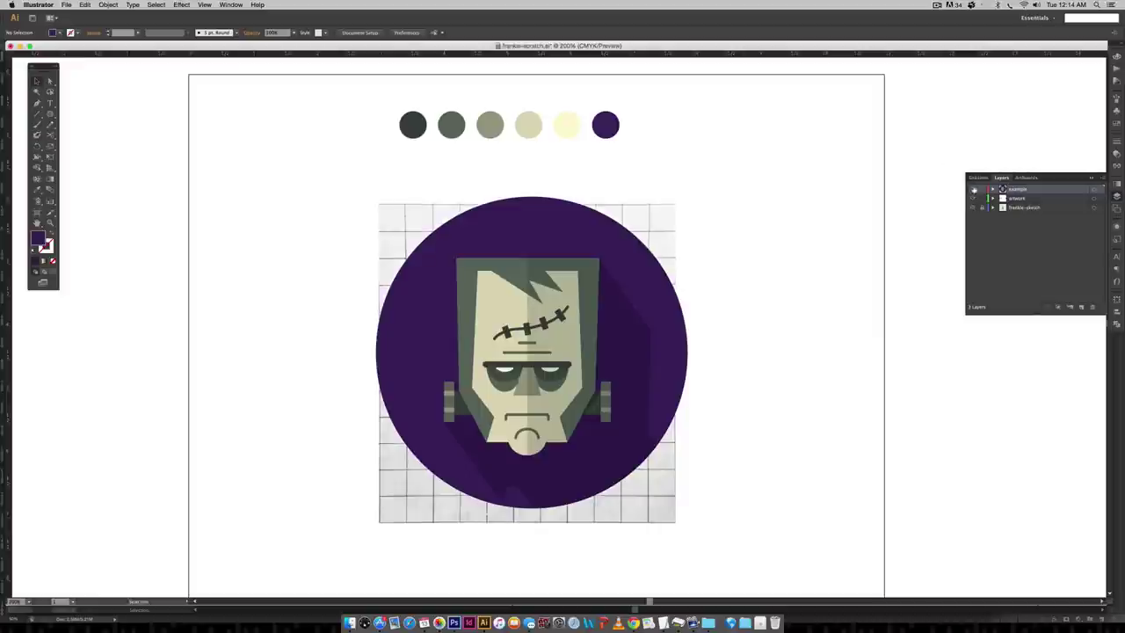
click(972, 189)
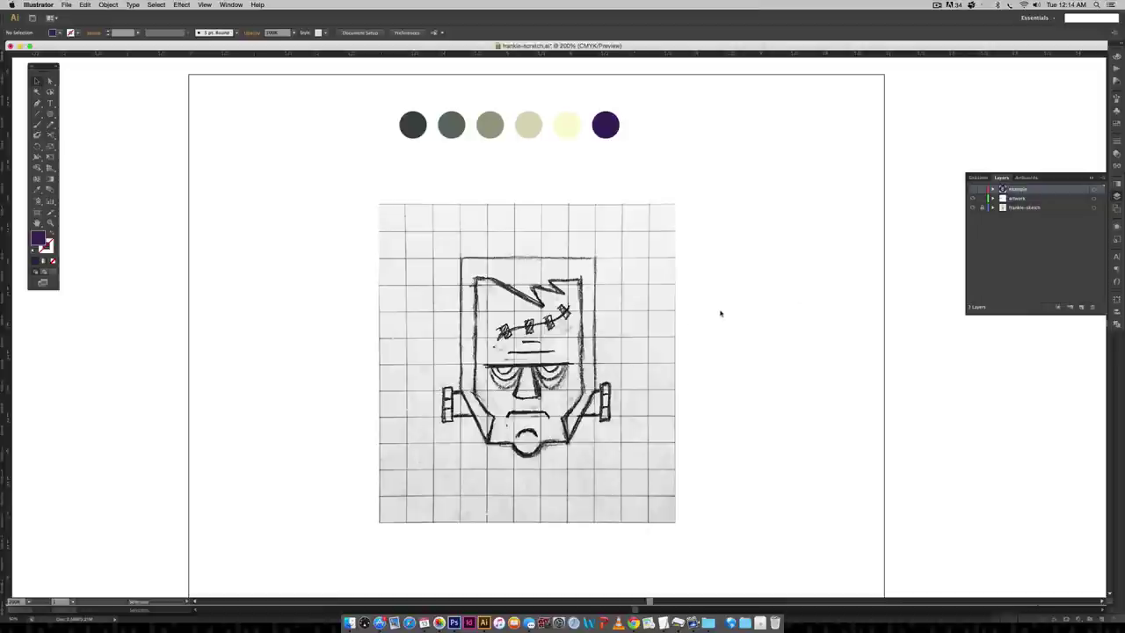
click(972, 189)
- Move the entire finished Frankenstein example off the artboard to its left side, uncovering the pencil sketch
drag(324, 234, 683, 490)
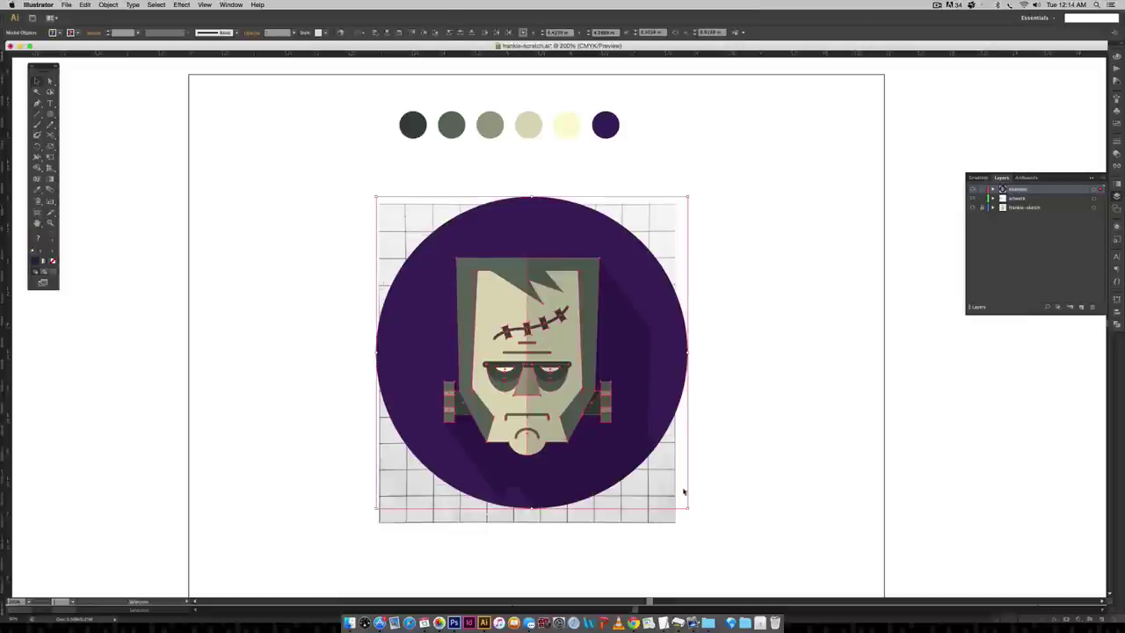
drag(631, 407, 769, 410)
drag(744, 351, 215, 351)
click(789, 362)
drag(789, 362, 691, 375)
- Make the artwork layer active for drawing, and toggle the frankie-sketch layer off and back on
click(1030, 208)
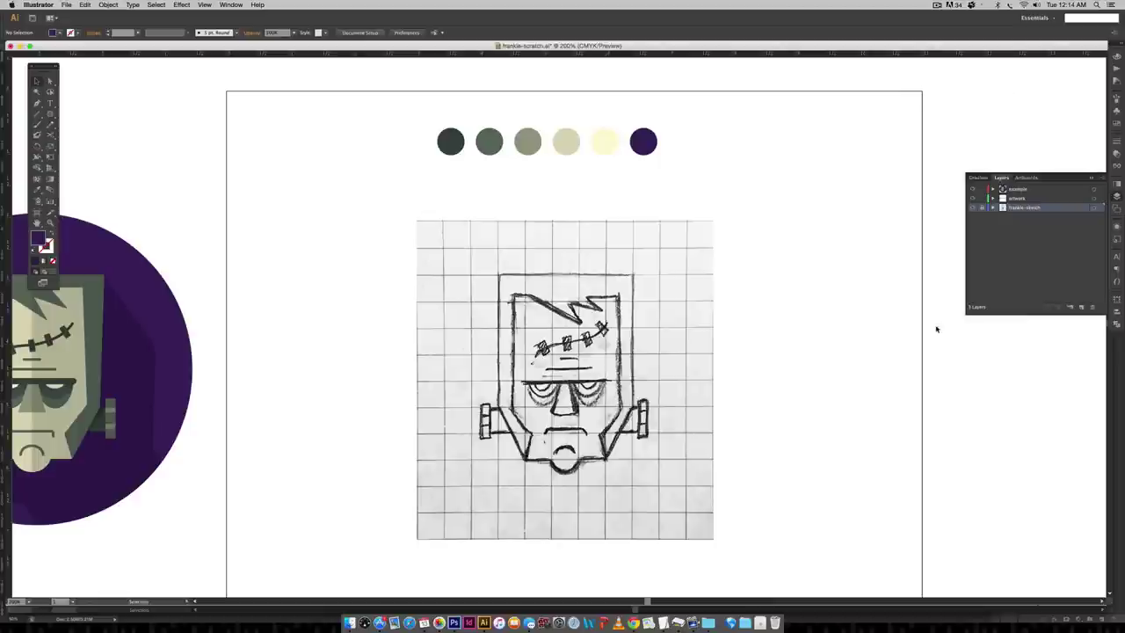
scroll(934, 322, down, 1)
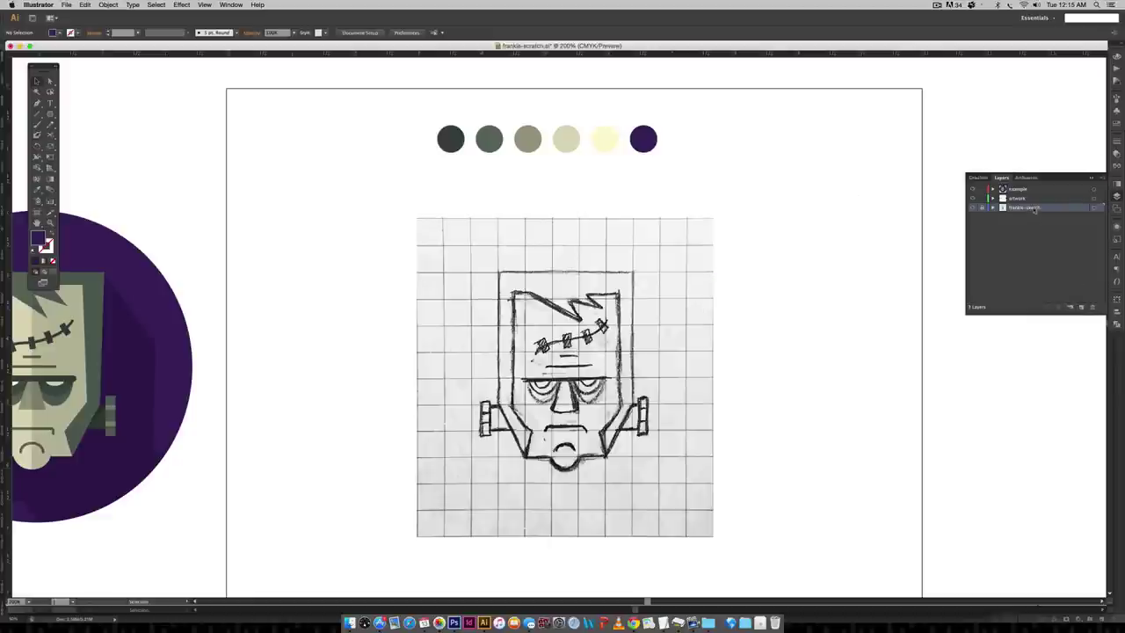
click(1034, 200)
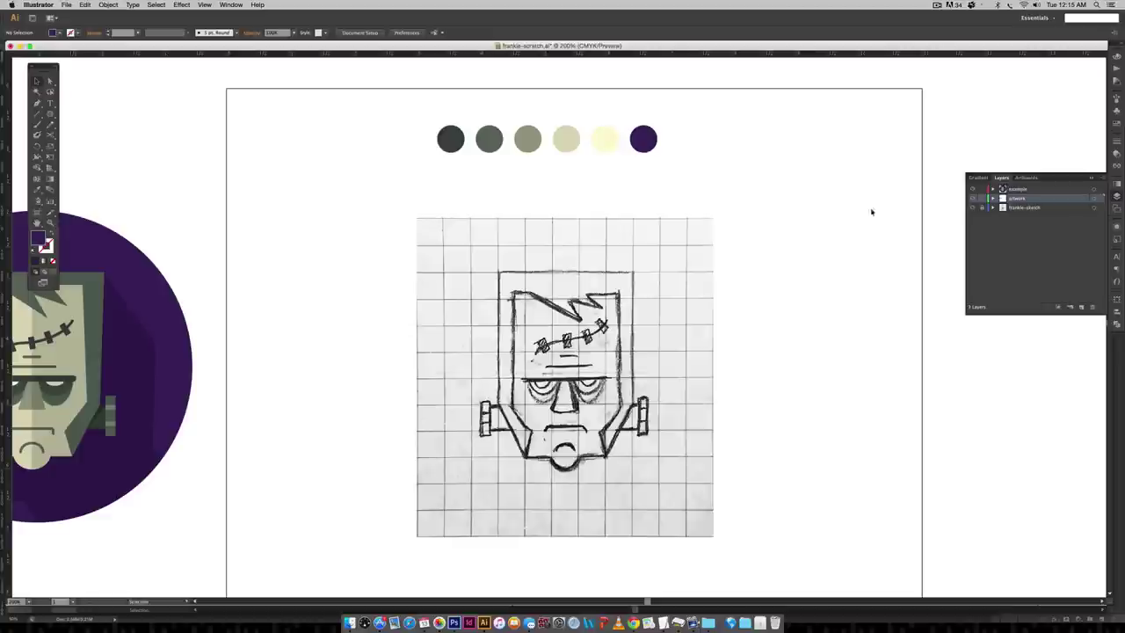
click(971, 208)
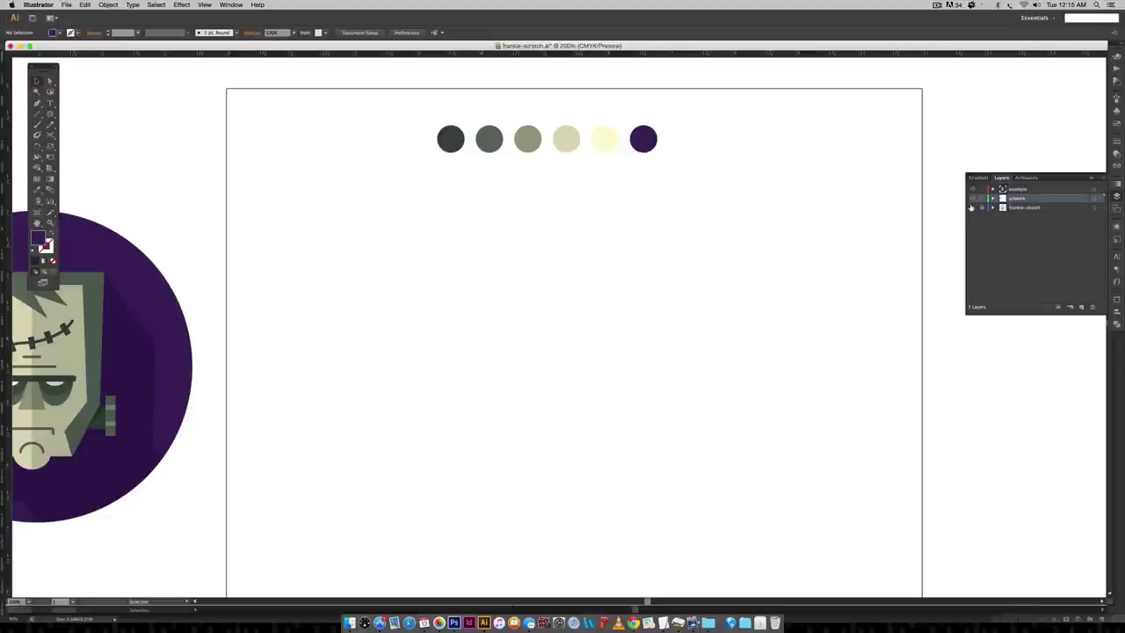
click(972, 209)
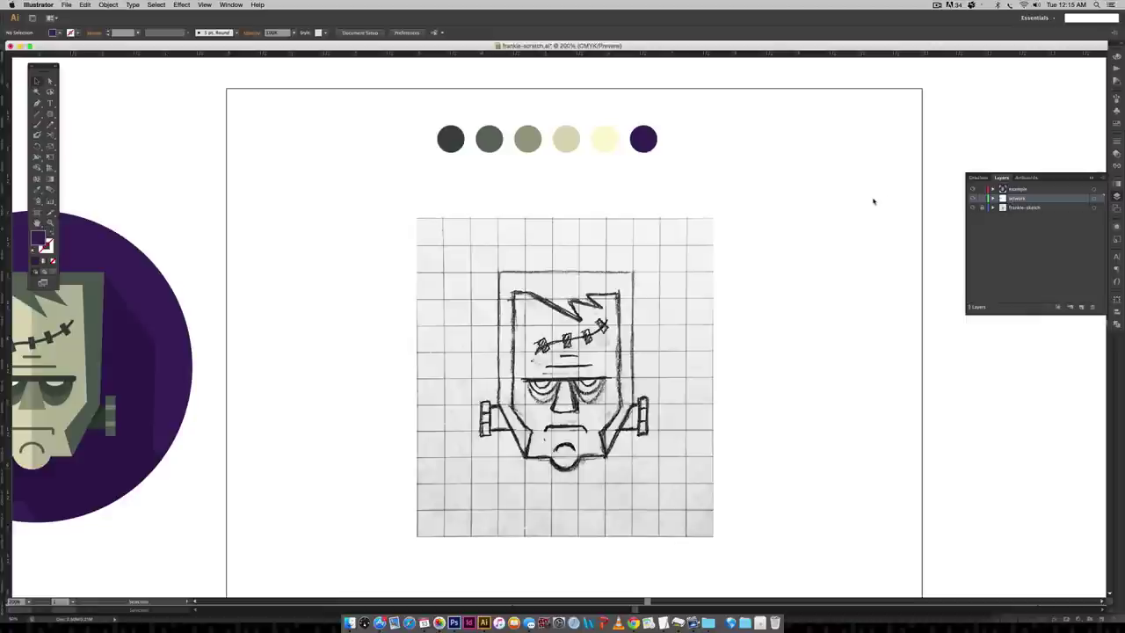
- Draw a flat-topped hexagon centred on the sketched chin, about as wide as the head, and swap its fill and stroke
click(450, 143)
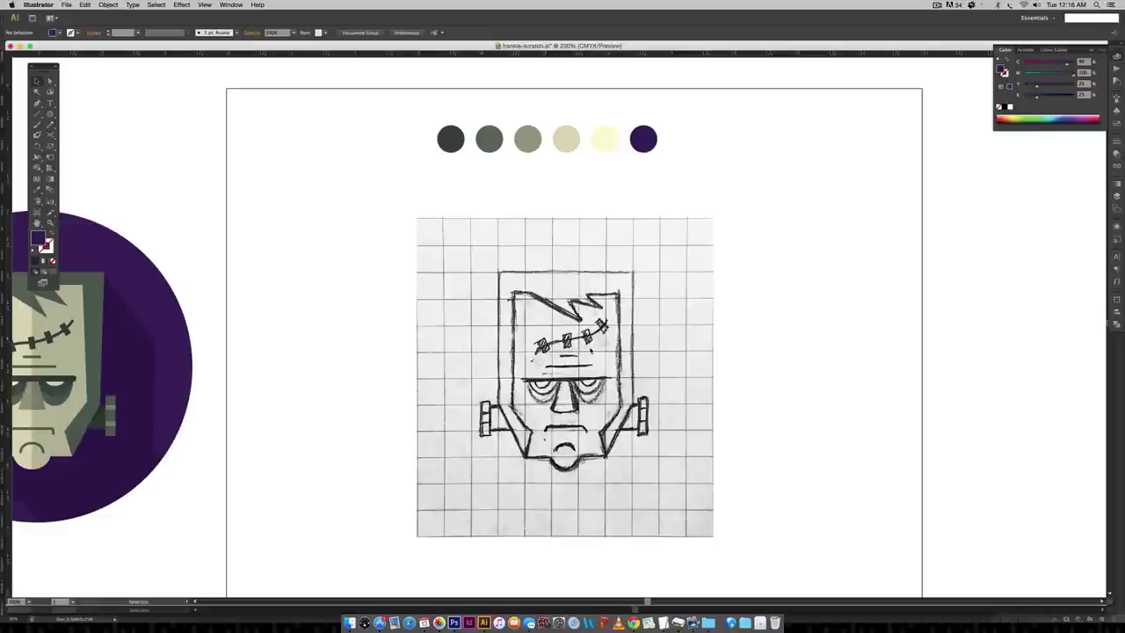
click(50, 114)
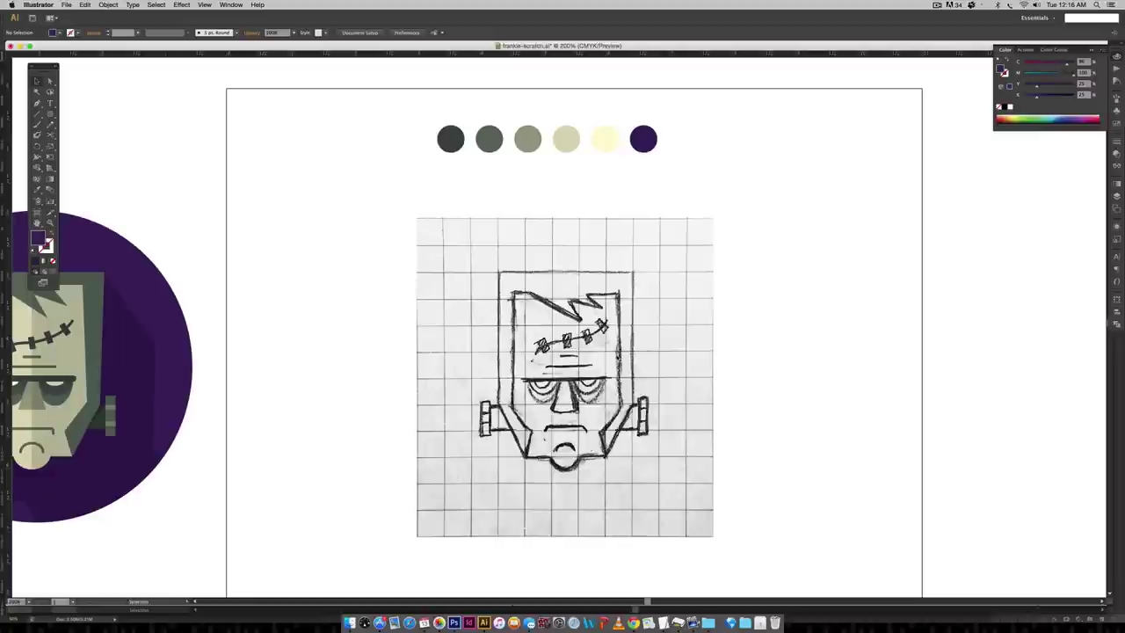
click(50, 115)
drag(50, 114, 88, 145)
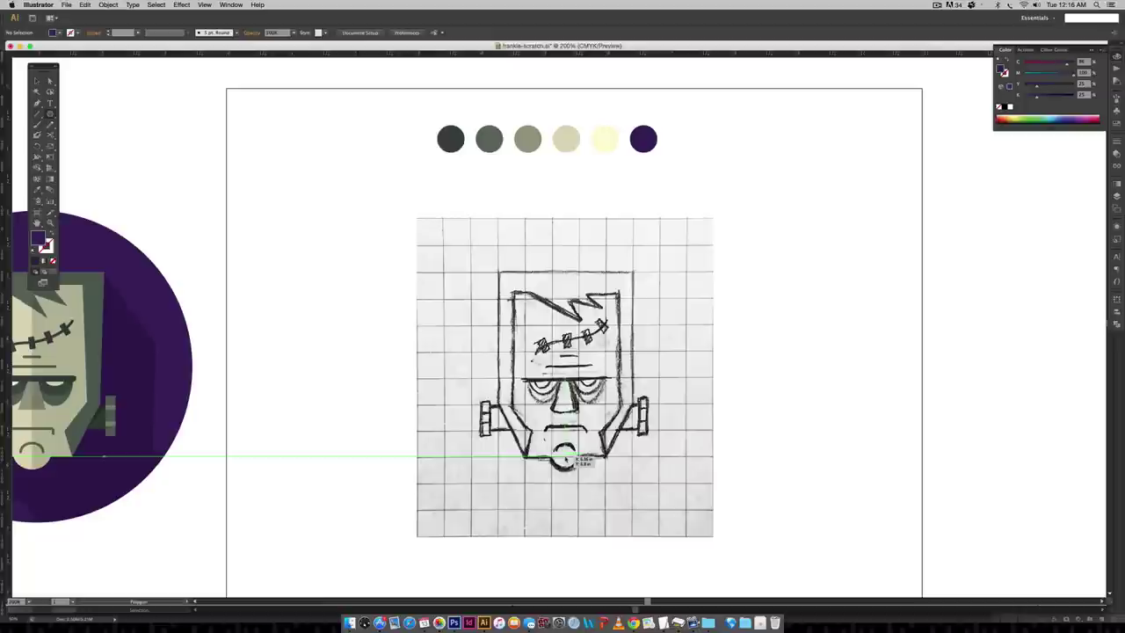
drag(566, 457, 544, 518)
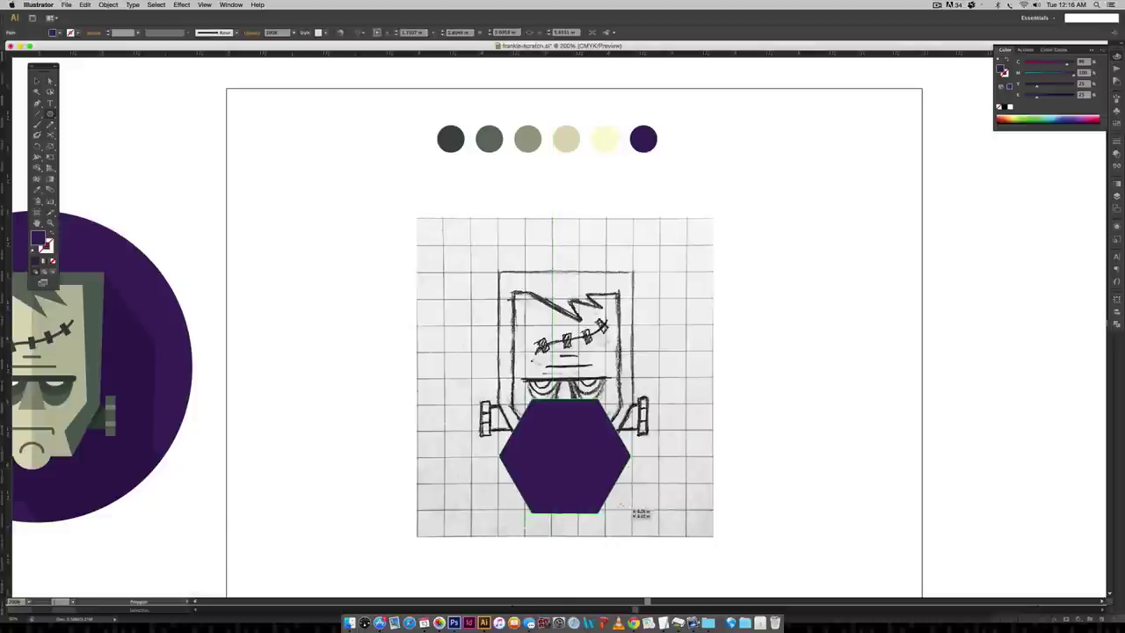
click(53, 234)
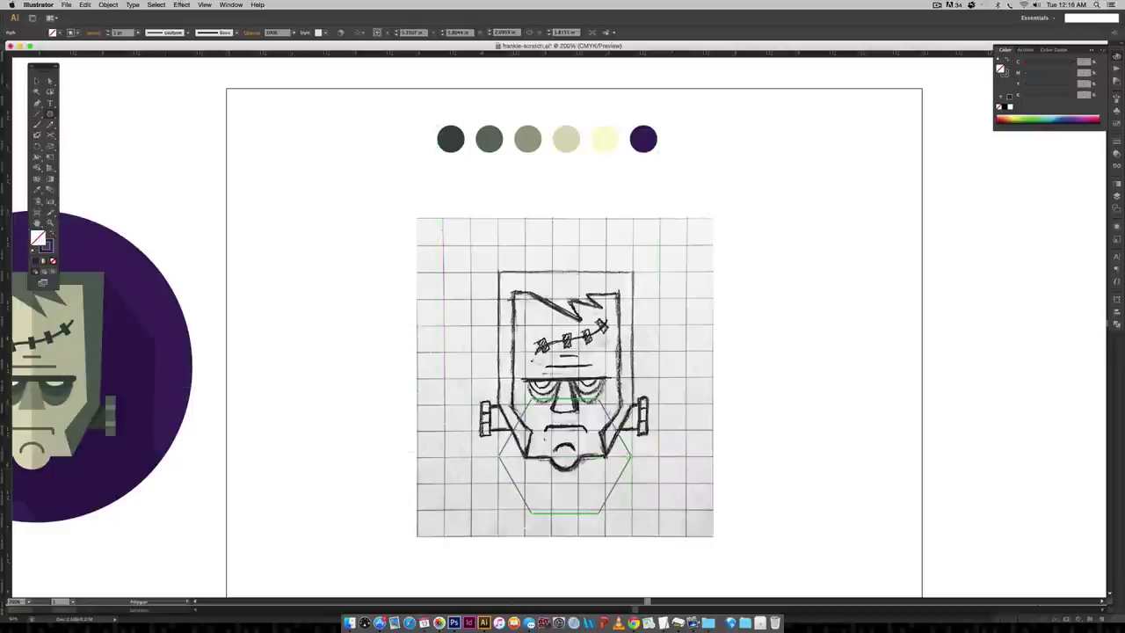
- Move the hexagon up over the lower face and enlarge it slightly so its side corners match the sketched head's width
key(v)
drag(623, 446, 622, 395)
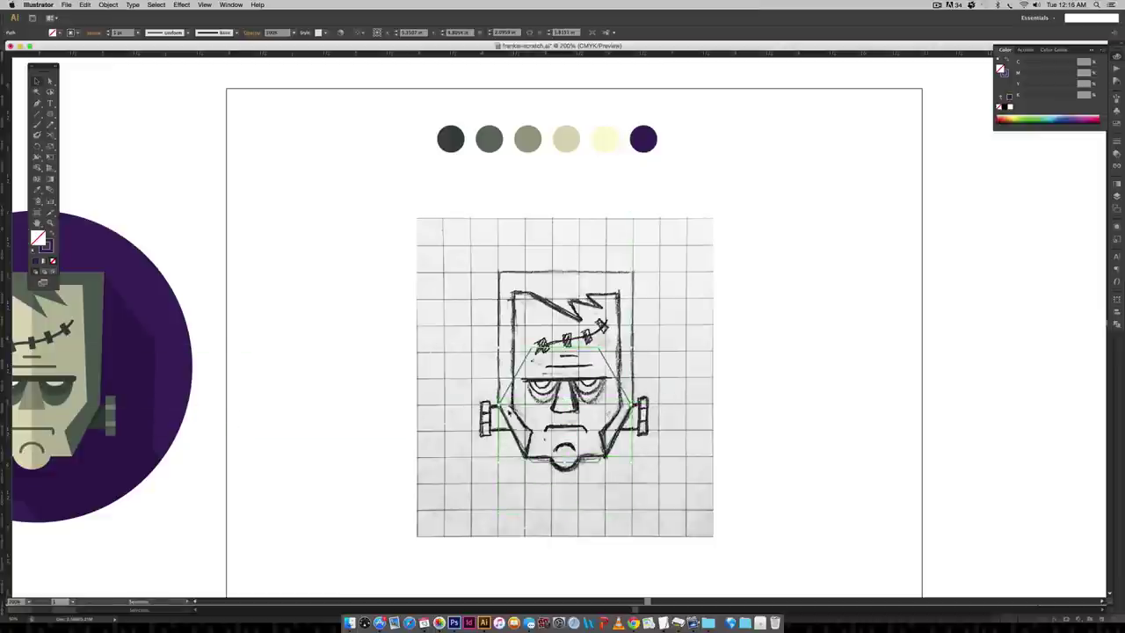
key(super+equal)
key(super+equal)
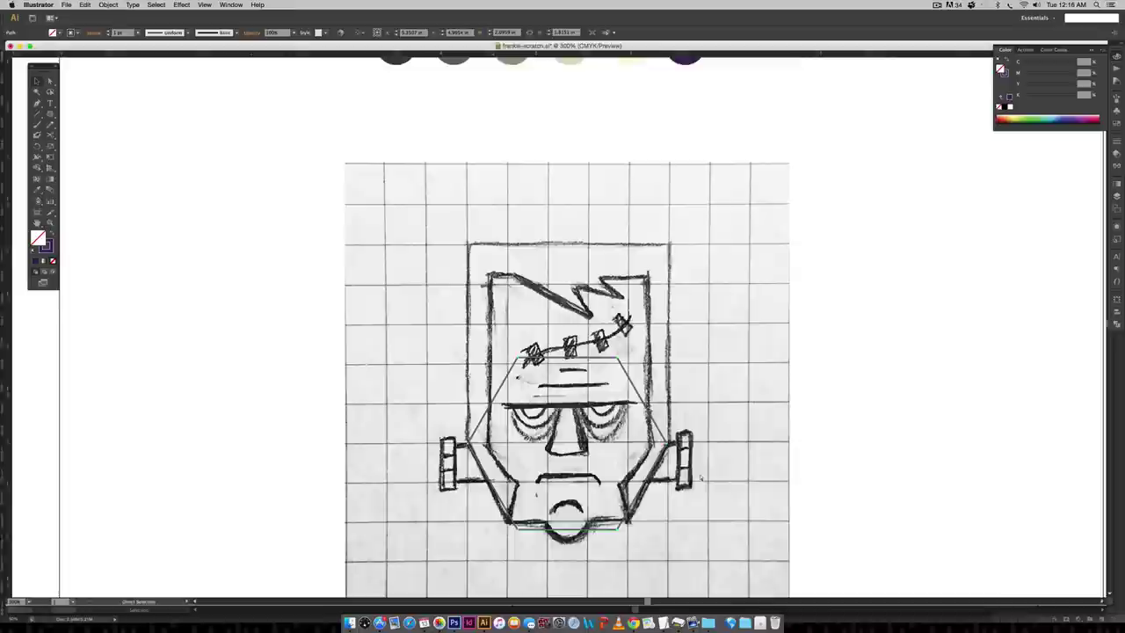
scroll(676, 376, down, 2)
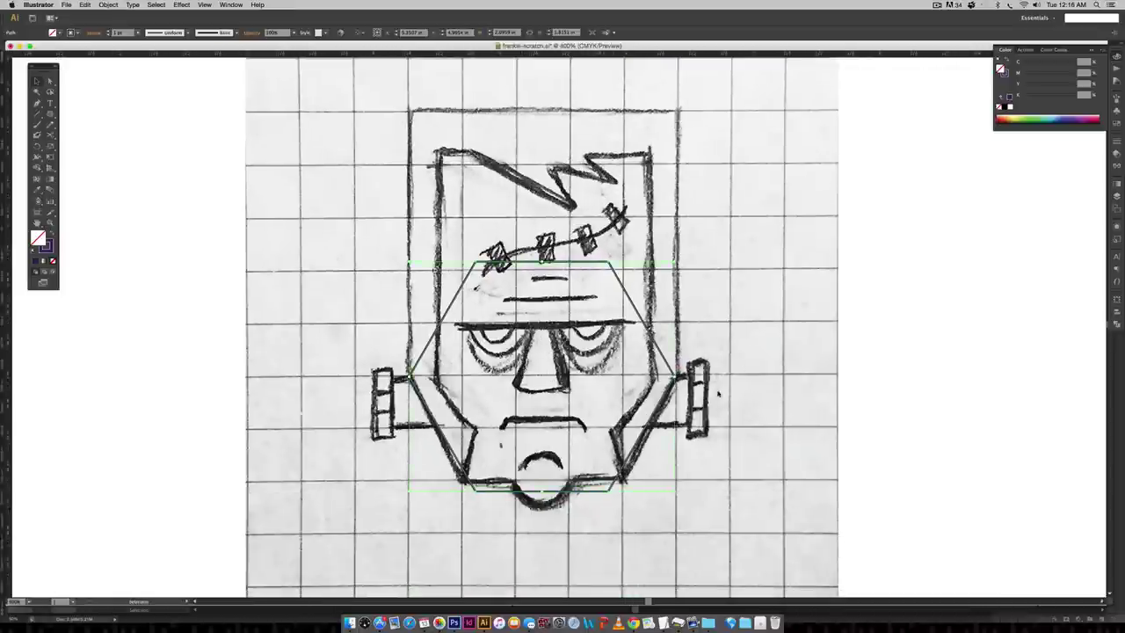
drag(675, 375, 677, 376)
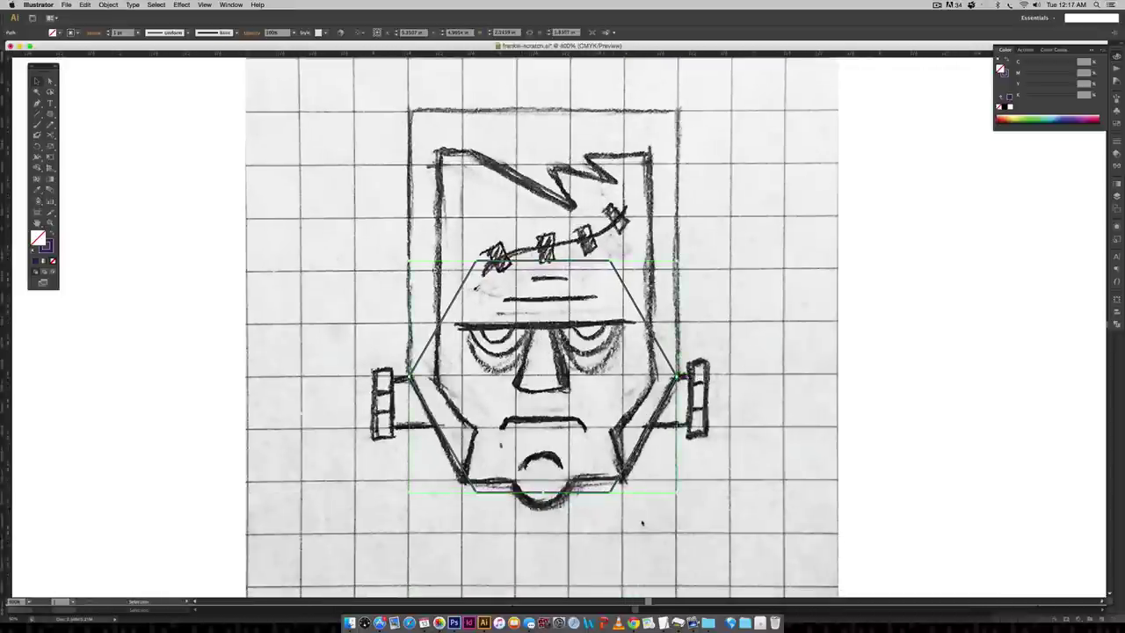
click(755, 539)
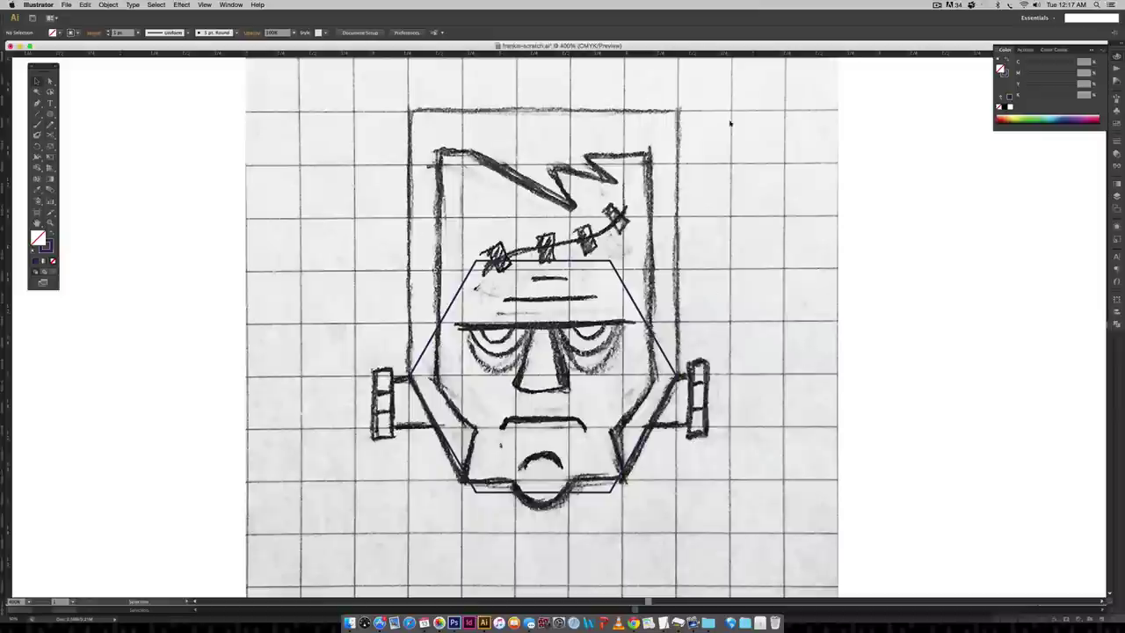
- Move the hexagon's two upper anchor points onto the top corners of the sketched head
key(a)
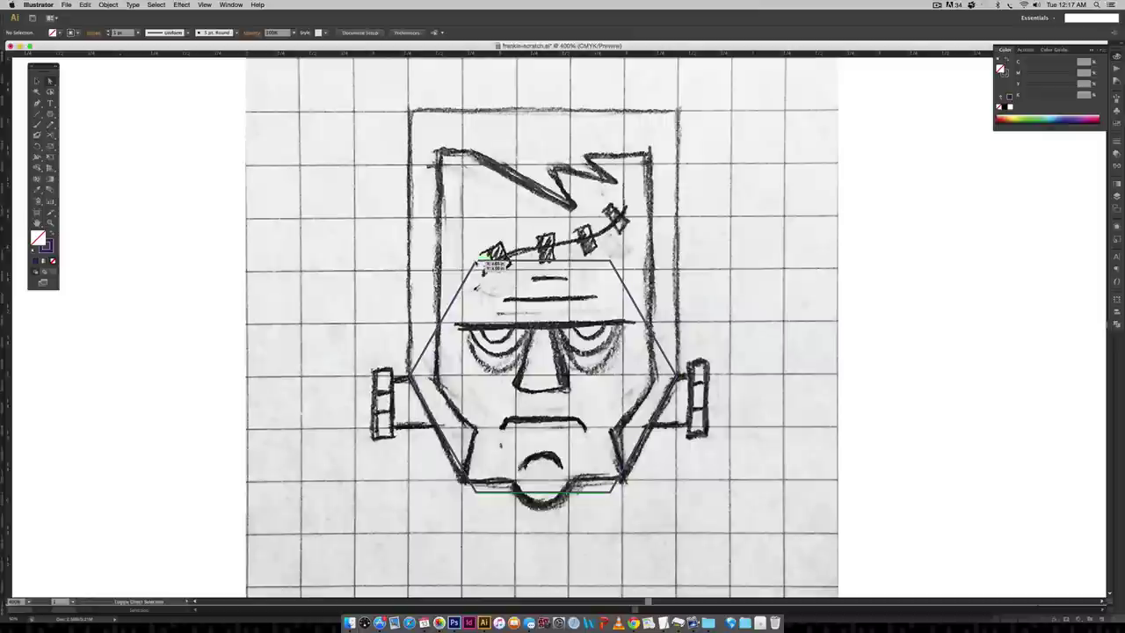
click(480, 261)
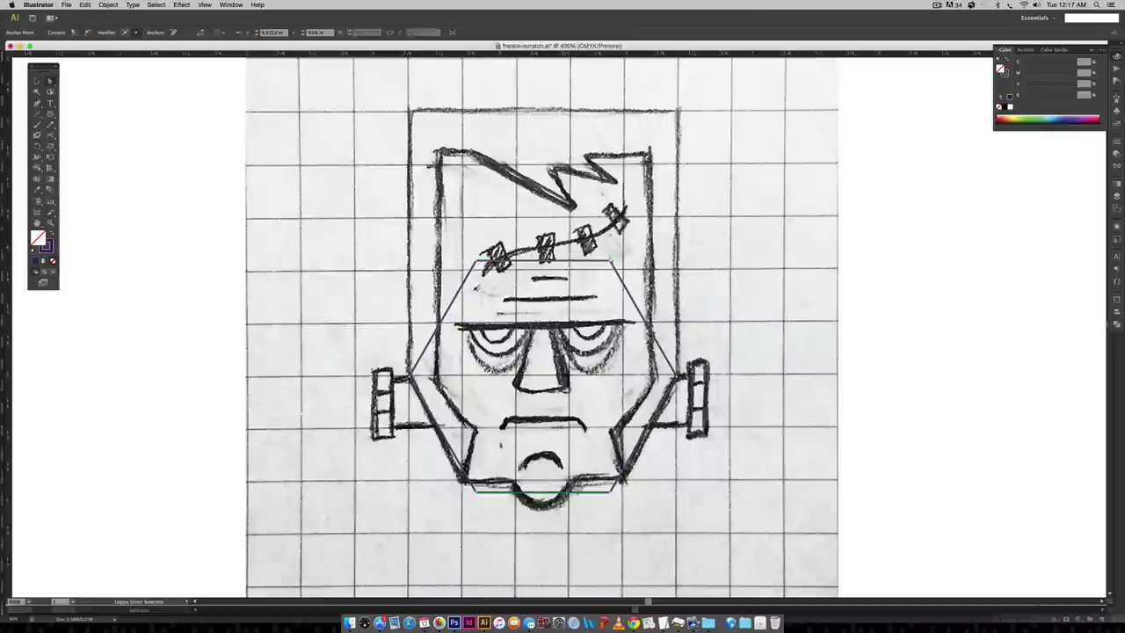
shift+click(612, 261)
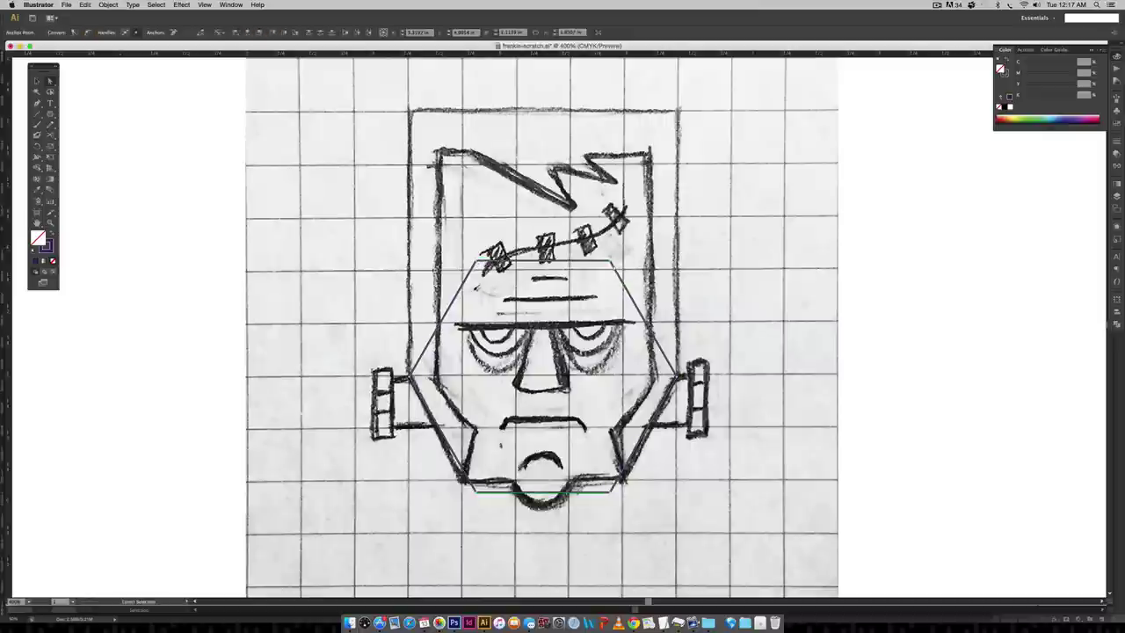
drag(613, 261, 677, 111)
click(690, 138)
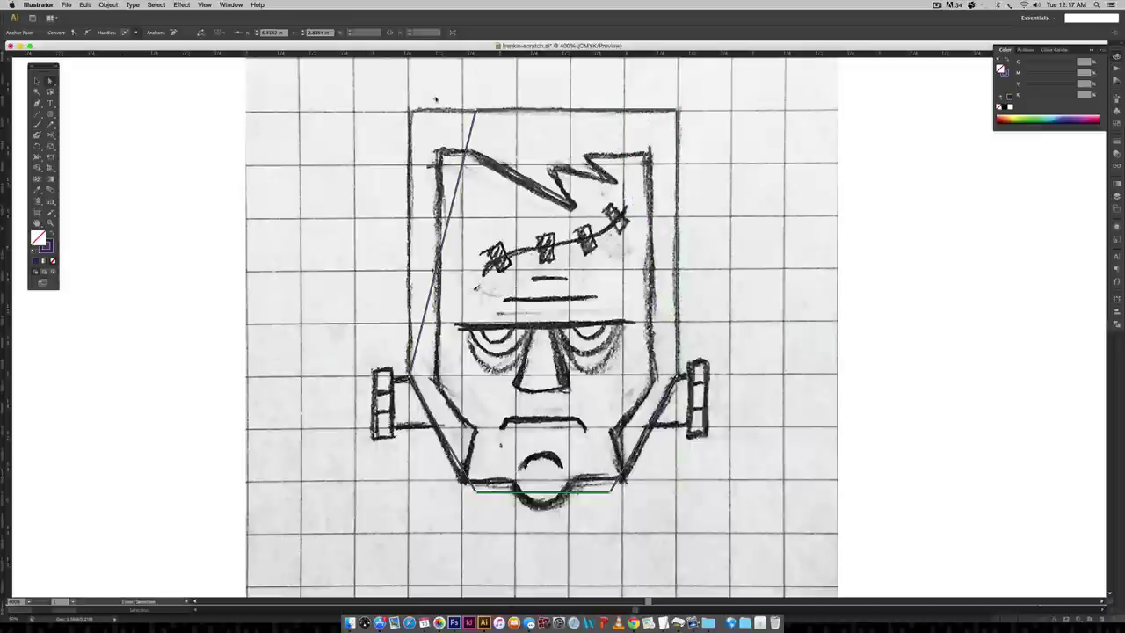
drag(475, 111, 409, 111)
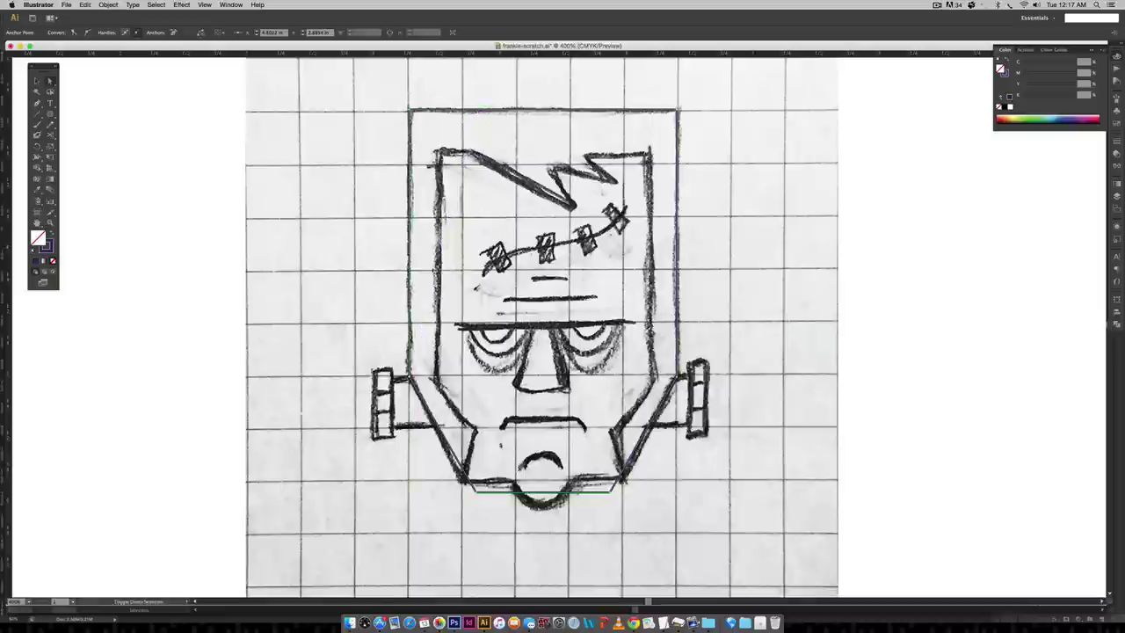
- Change the head outline's stroke colour to a bright yellow-green
scroll(732, 392, down, 5)
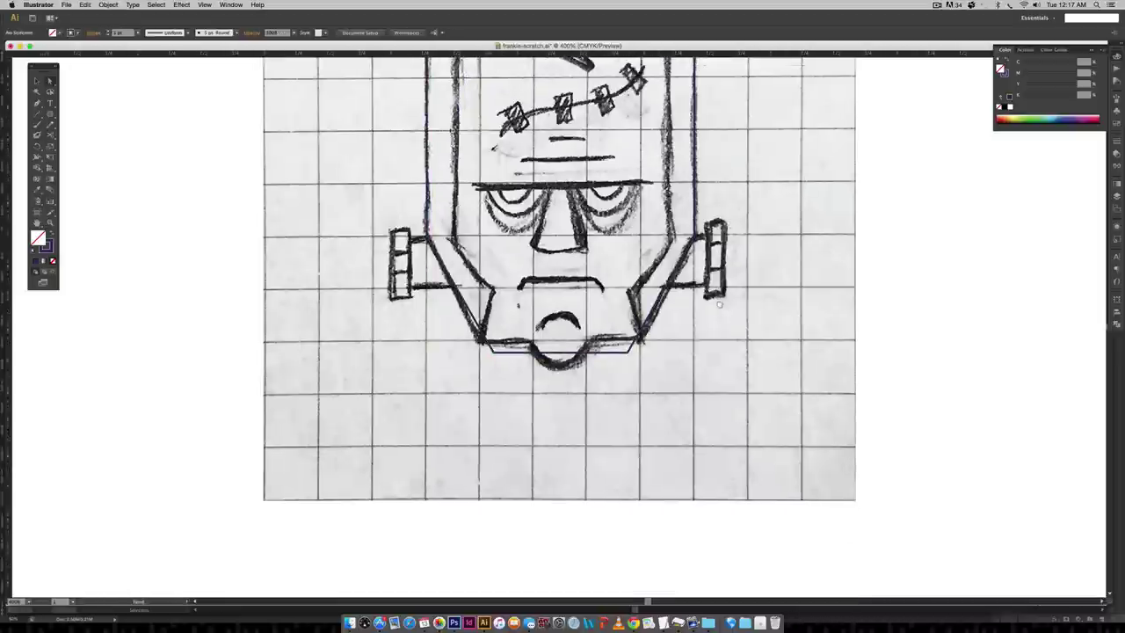
key(v)
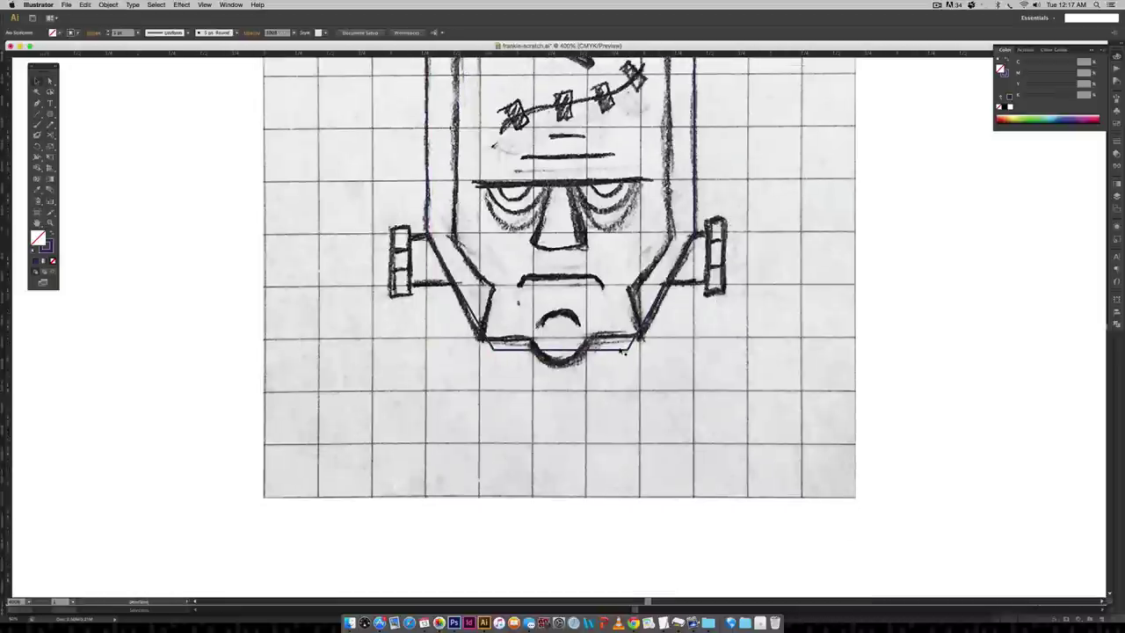
click(625, 349)
click(1005, 74)
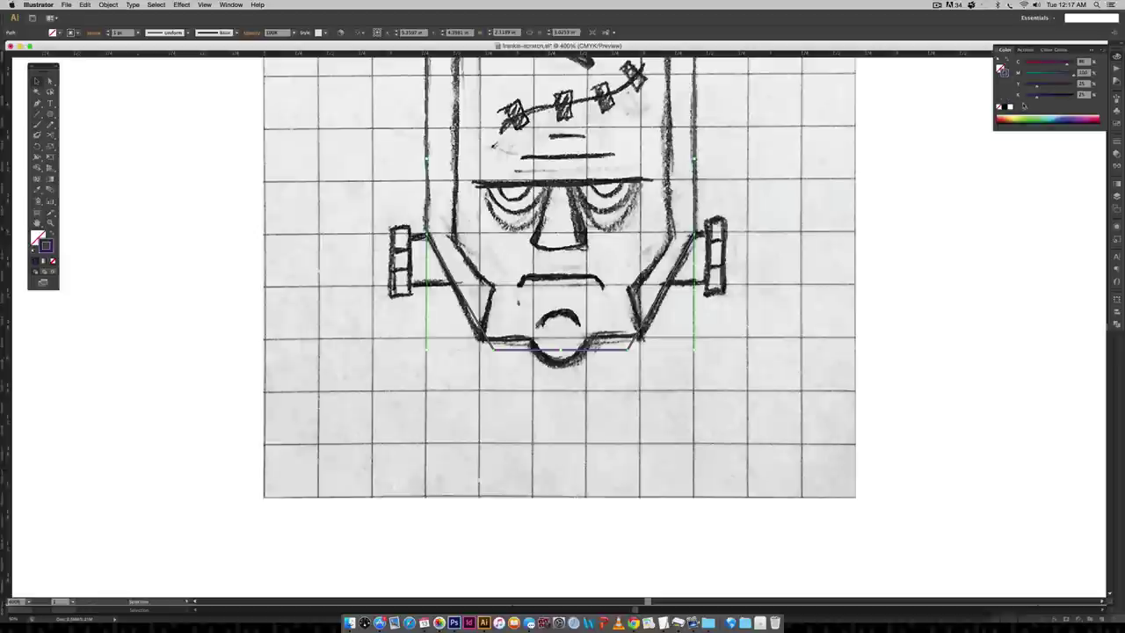
click(1015, 121)
click(589, 461)
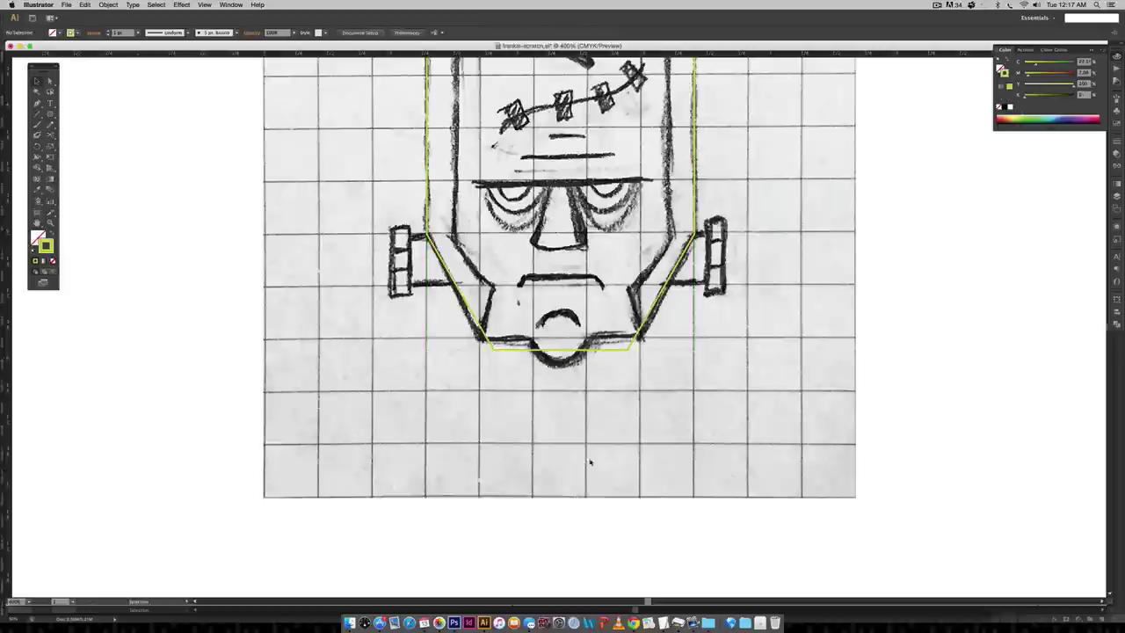
- Raise the head outline's two bottom anchor points together to the grid line at the base of the sketched jaw
key(a)
click(492, 349)
shift+click(629, 345)
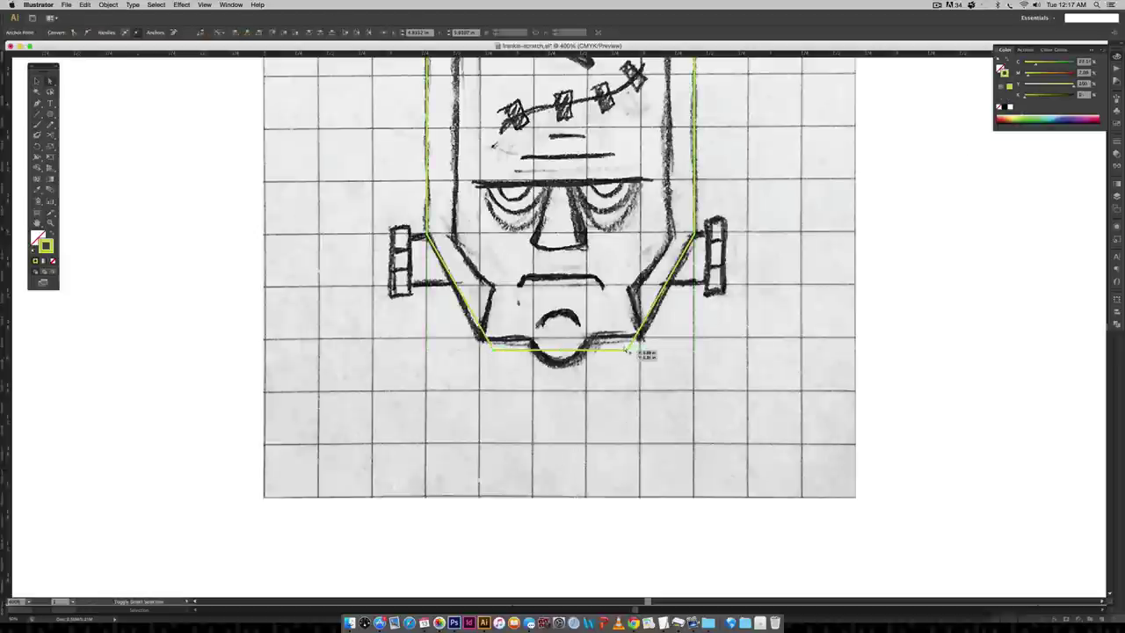
drag(626, 340, 632, 336)
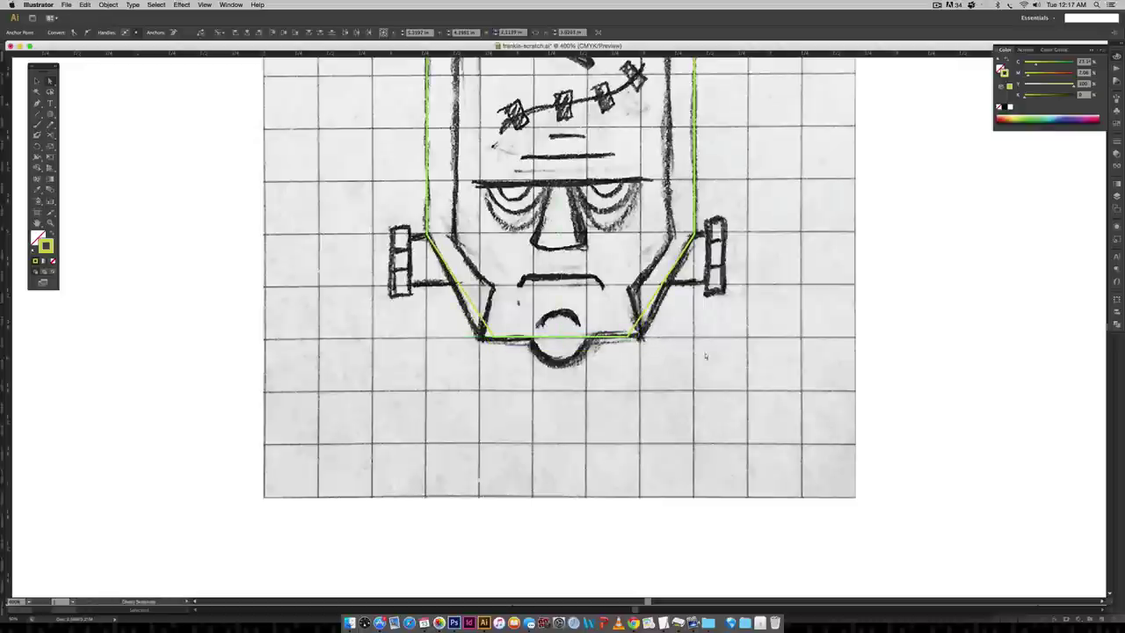
key(super+shift+a)
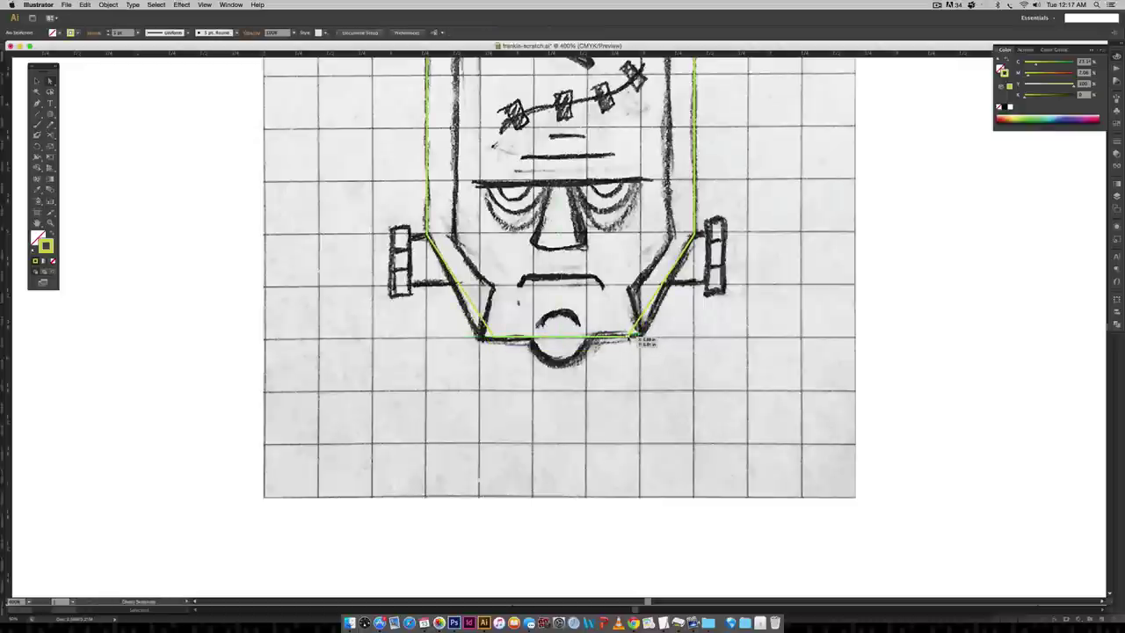
- Move the outline's two bottom anchor points outward onto the sketched jaw corners
click(639, 337)
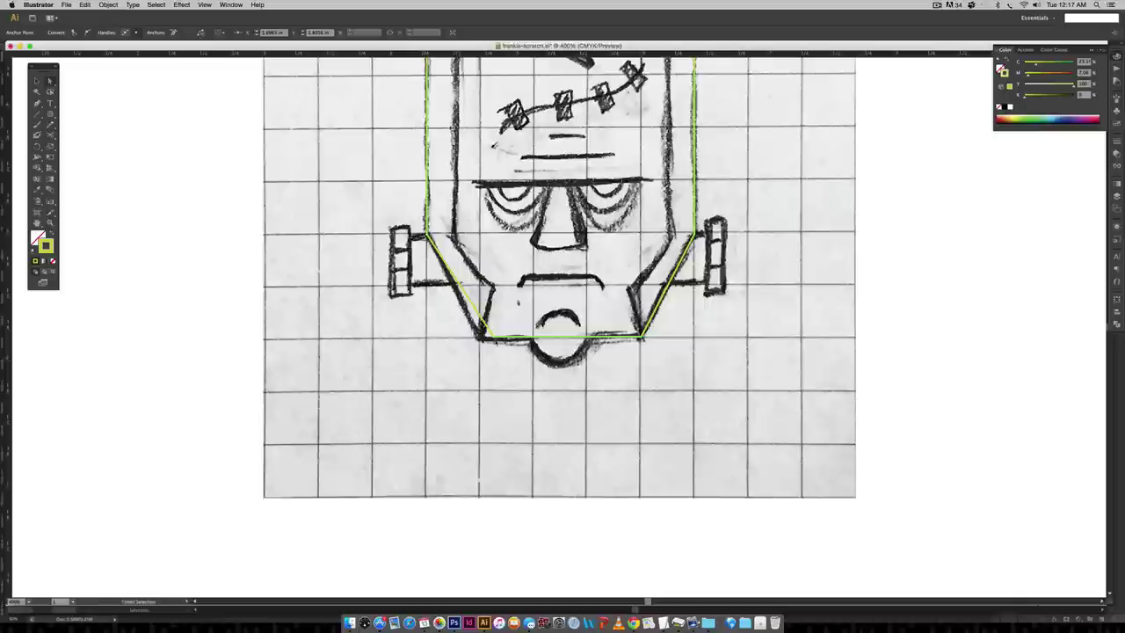
click(486, 337)
drag(483, 337, 479, 337)
key(super+minus)
key(super+minus)
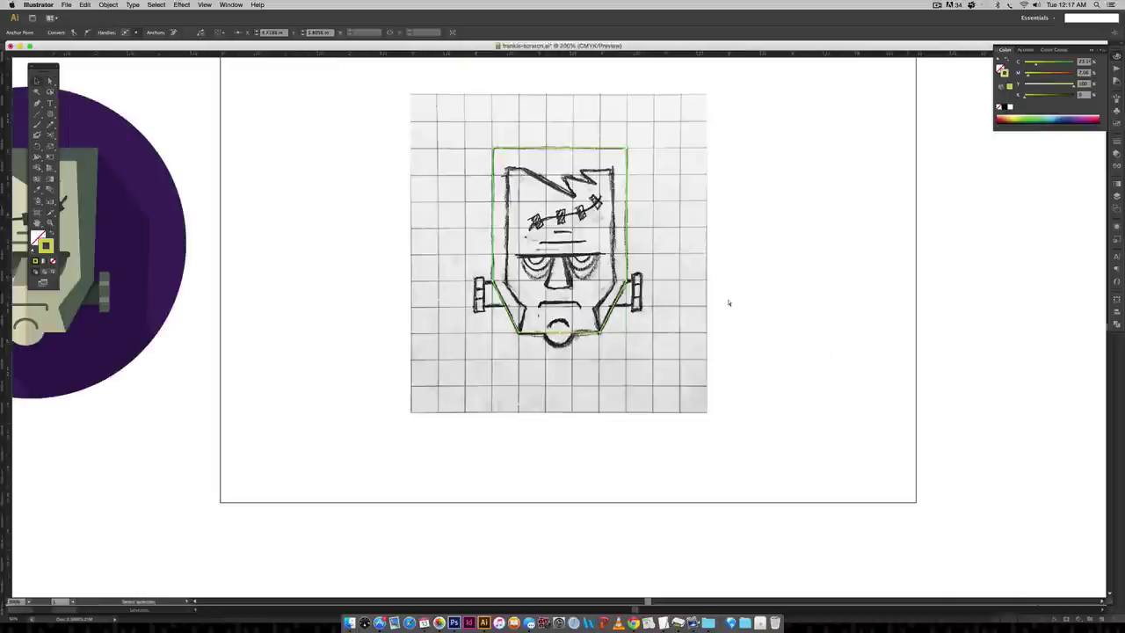
- Offset the head outline's path by -0.2 in with miter joins to create a smaller inner outline
key(super+equal)
key(super+equal)
scroll(729, 302, up, 2)
scroll(705, 264, up, 3)
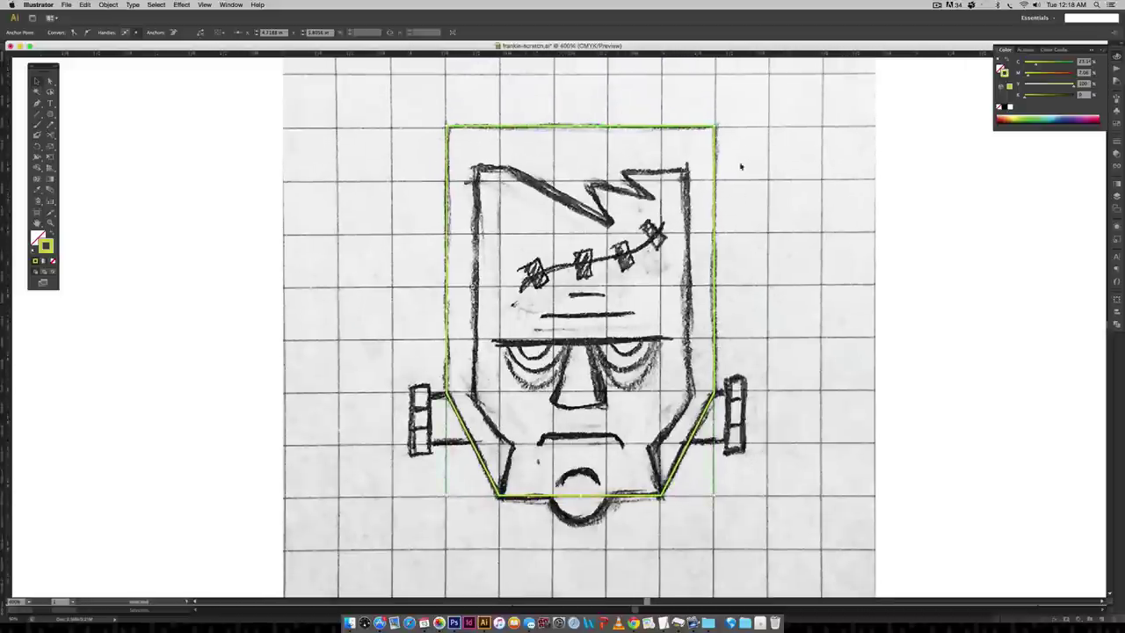
drag(723, 92, 694, 163)
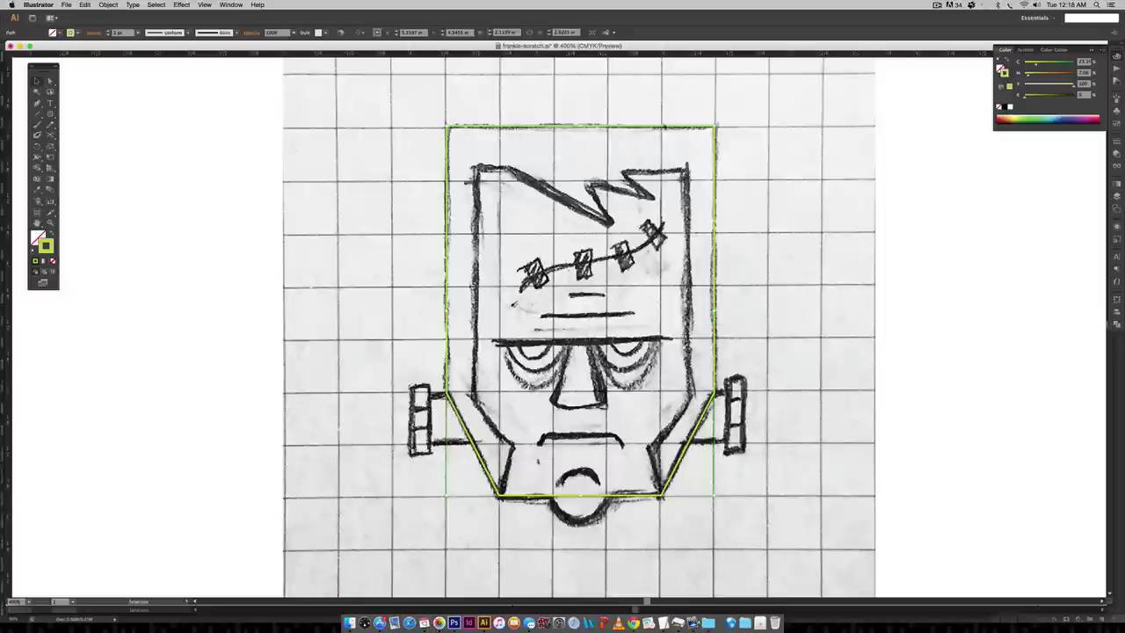
click(108, 5)
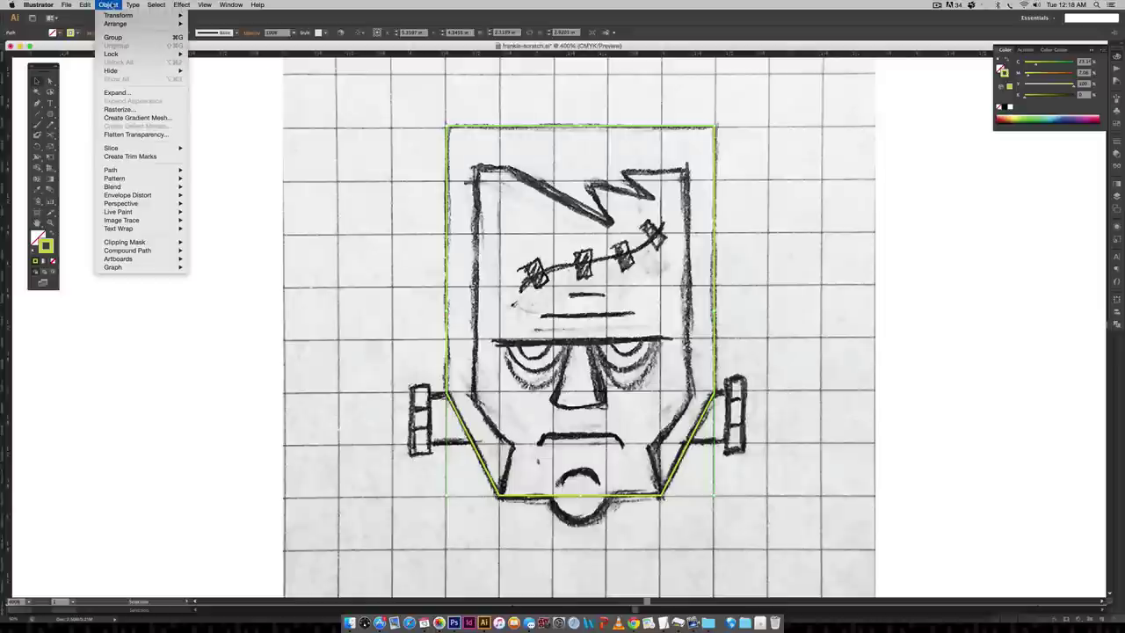
mouse_move(131, 172)
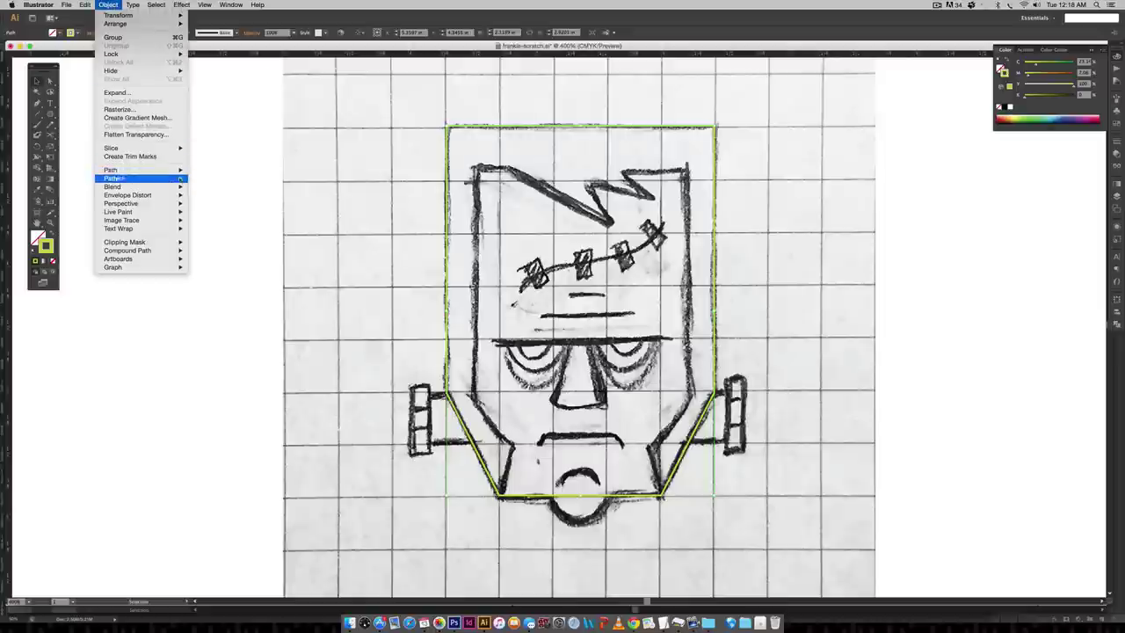
click(219, 201)
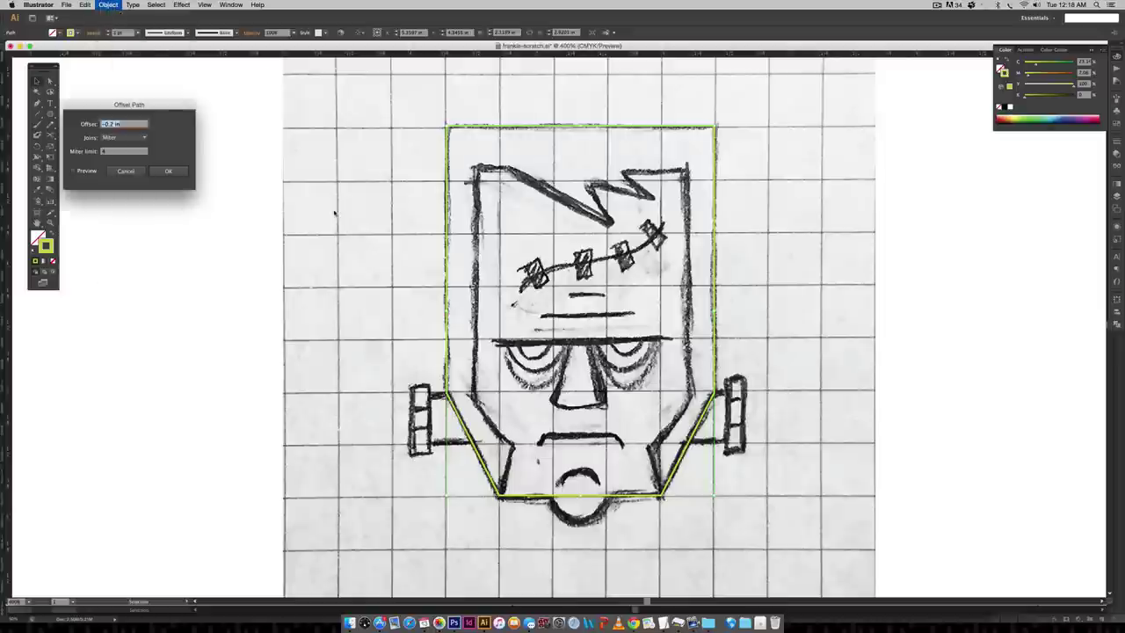
click(75, 171)
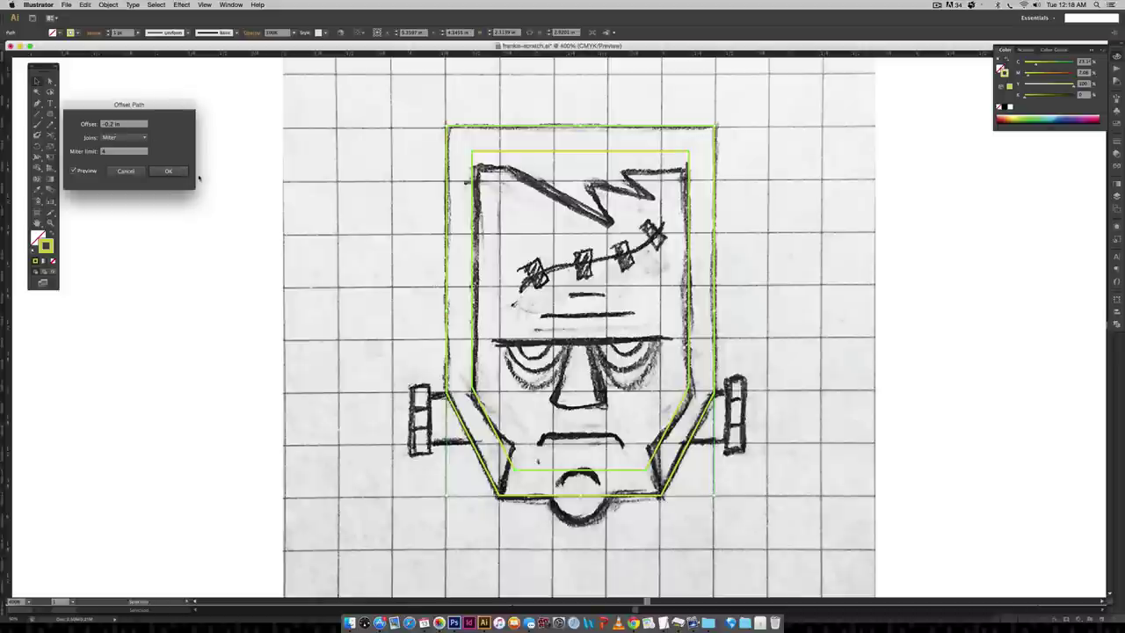
click(170, 172)
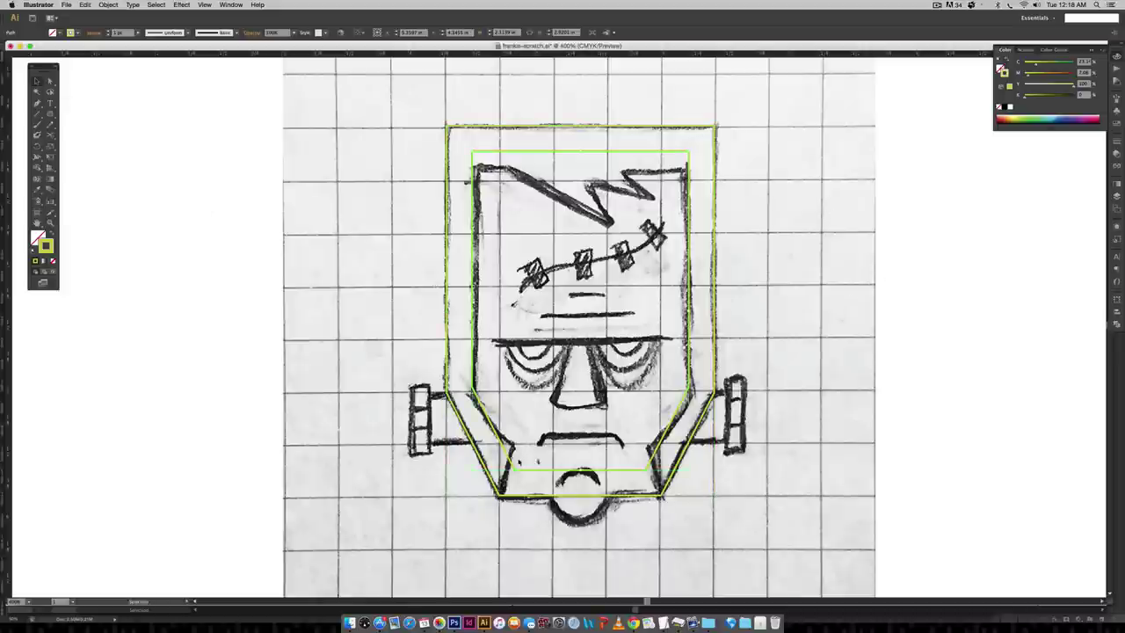
- Raise the inner outline's two bottom anchor points to the grid line just below the sketched mouth
key(a)
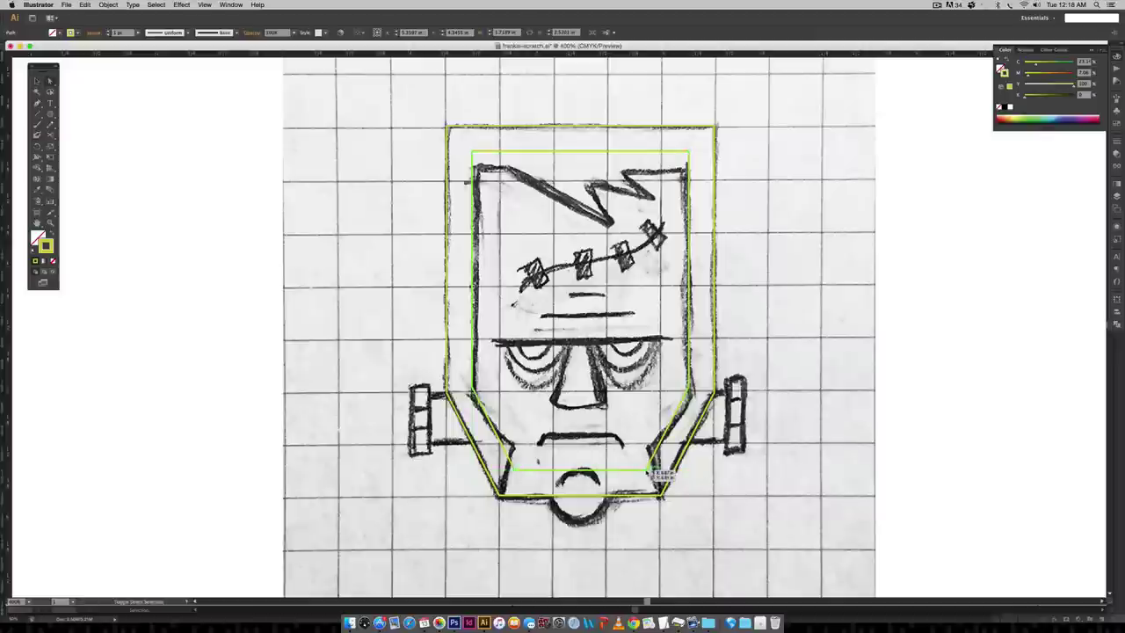
click(650, 470)
mouse_move(643, 453)
mouse_down()
mouse_move(648, 470)
mouse_move(648, 443)
mouse_up()
key(super+z)
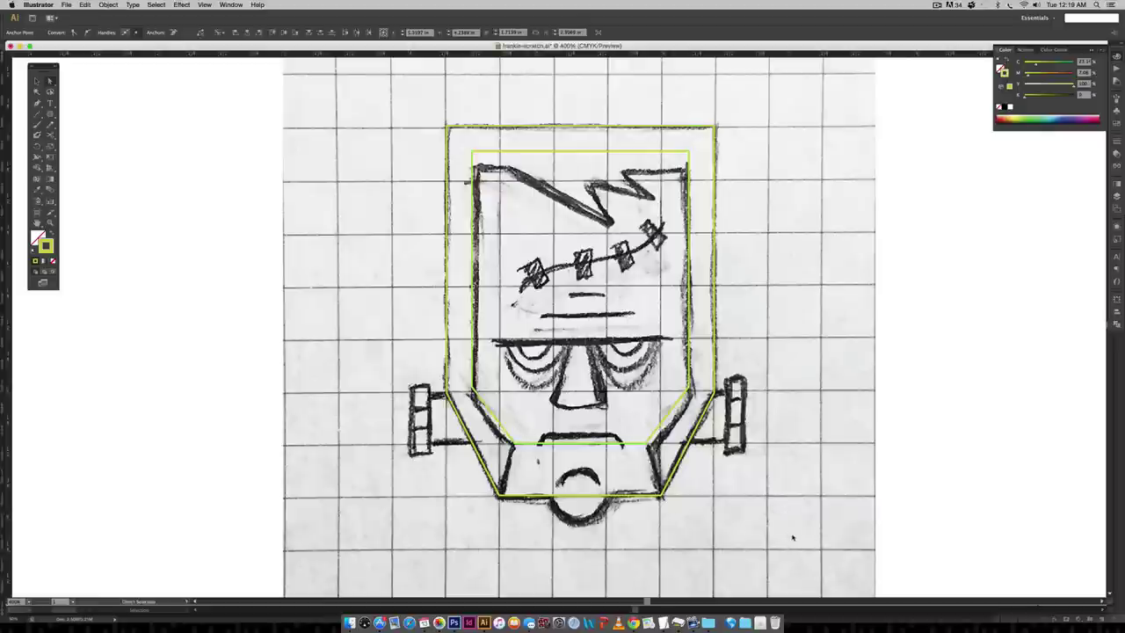
- Add two anchor points on the inner outline's bottom edge and move them onto the outer outline's two jaw corners
key(plus)
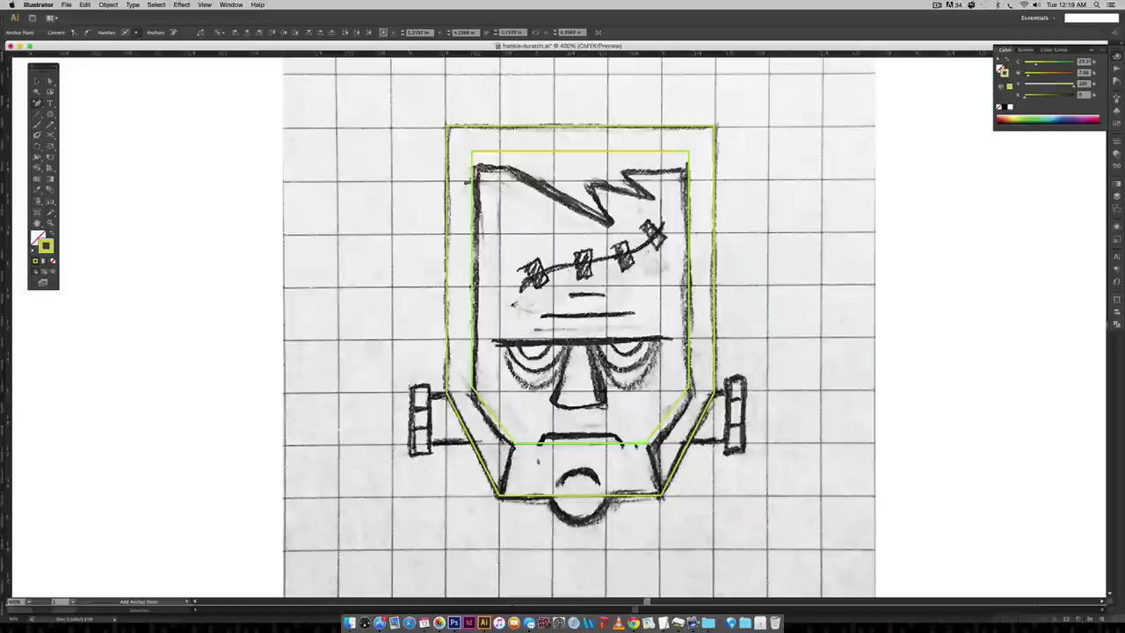
click(632, 443)
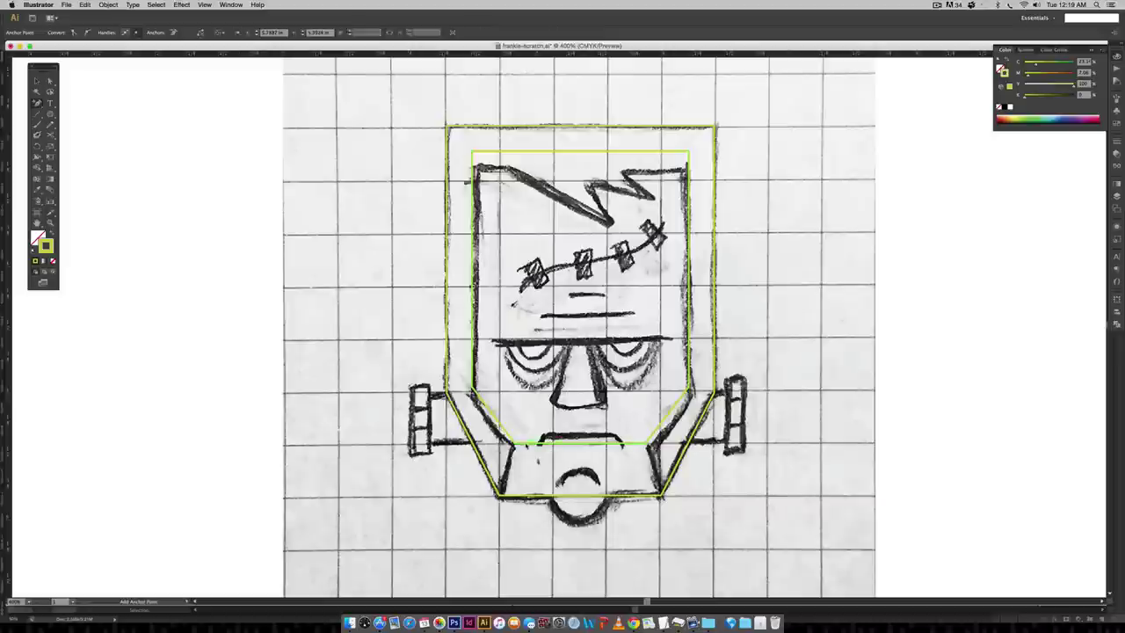
click(527, 443)
key(a)
click(537, 450)
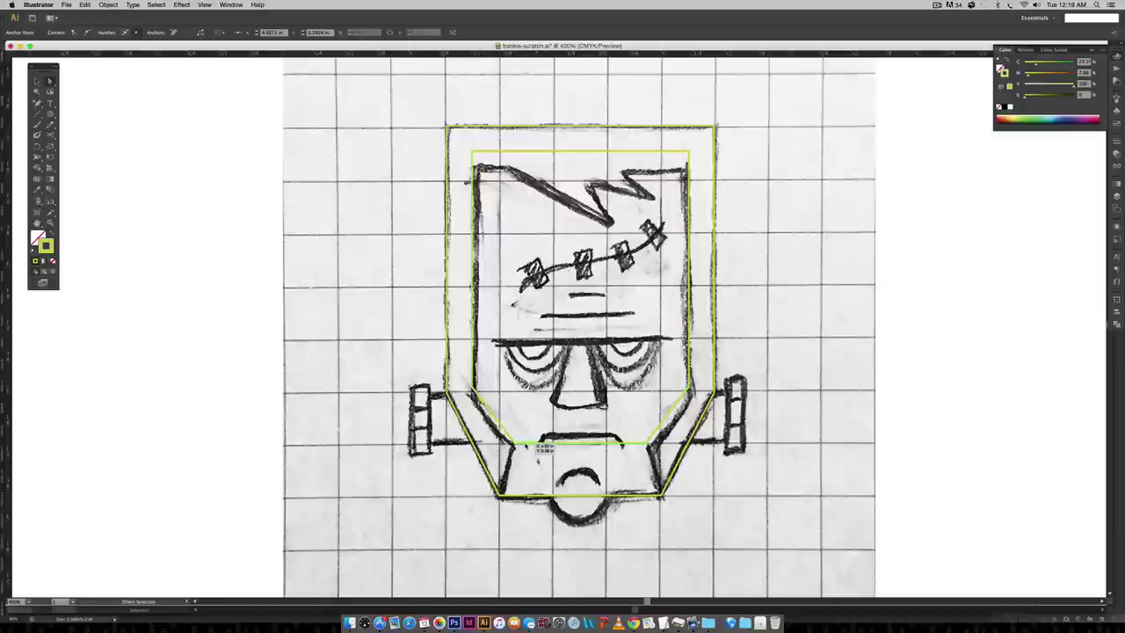
drag(538, 448, 502, 497)
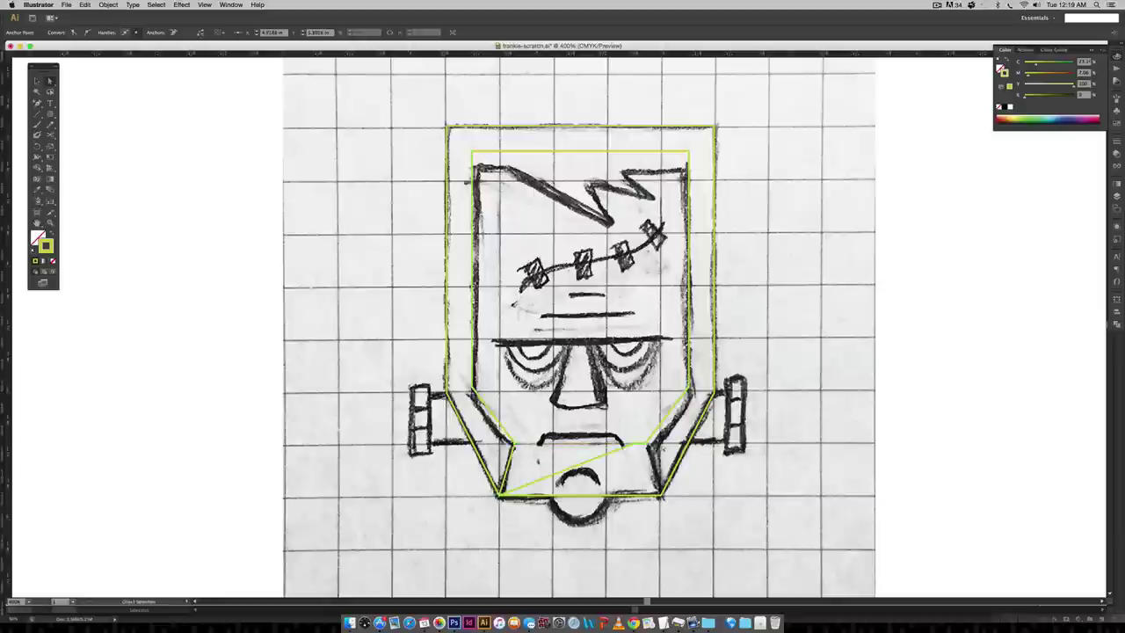
drag(636, 444, 661, 496)
- Add anchor points along the inner outline's top edge and pull one down to start the jagged hairline
scroll(572, 149, up, 5)
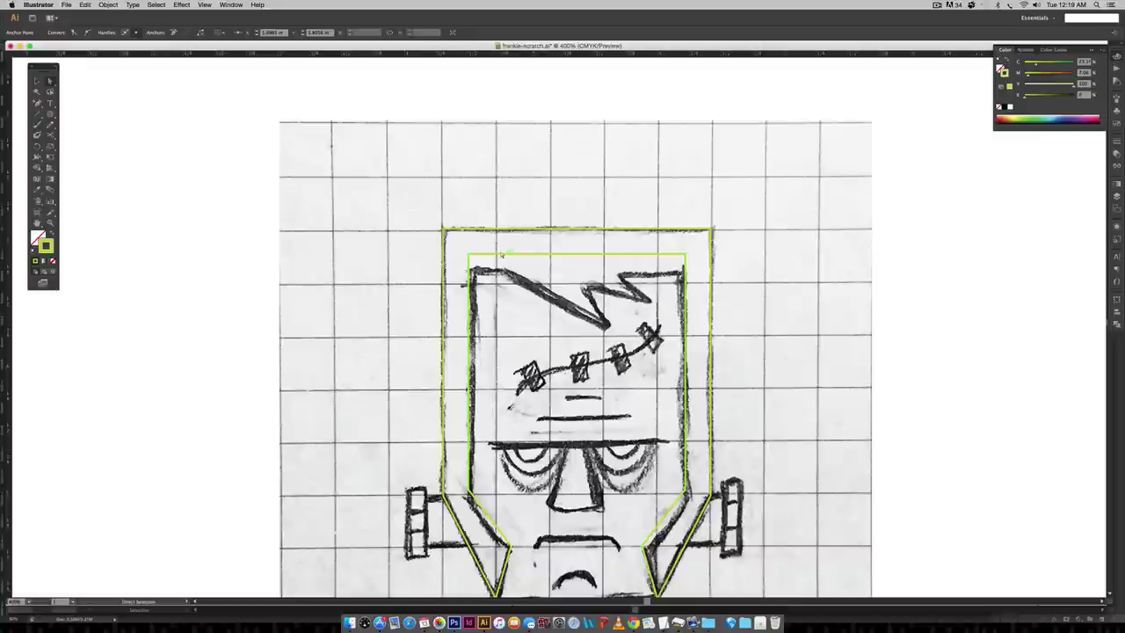
key(plus)
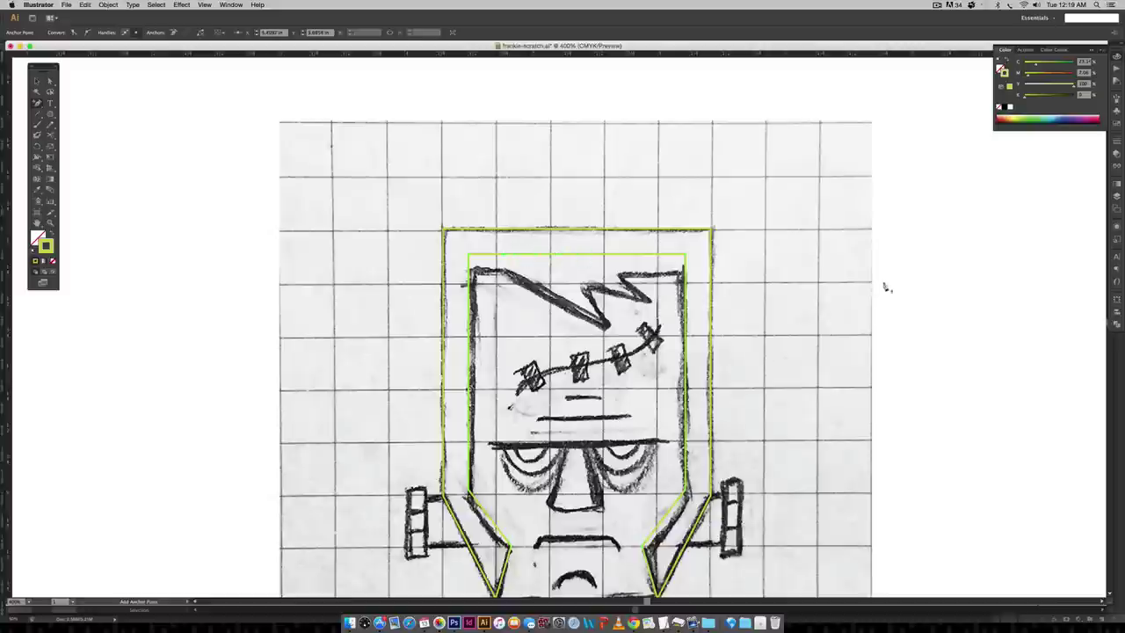
key(a)
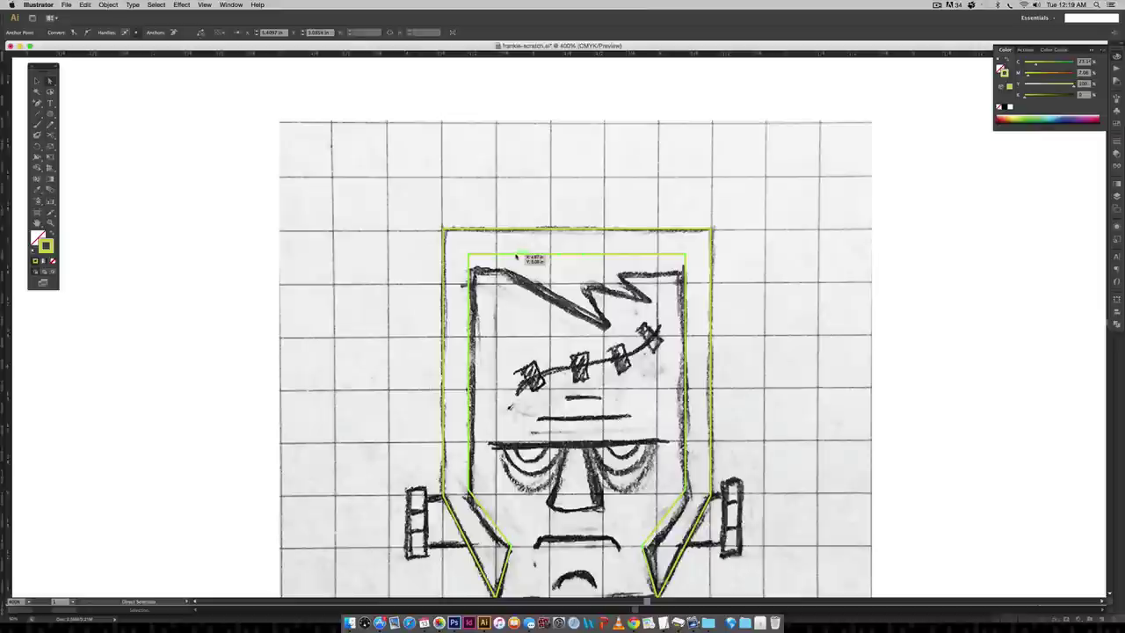
drag(514, 254, 601, 300)
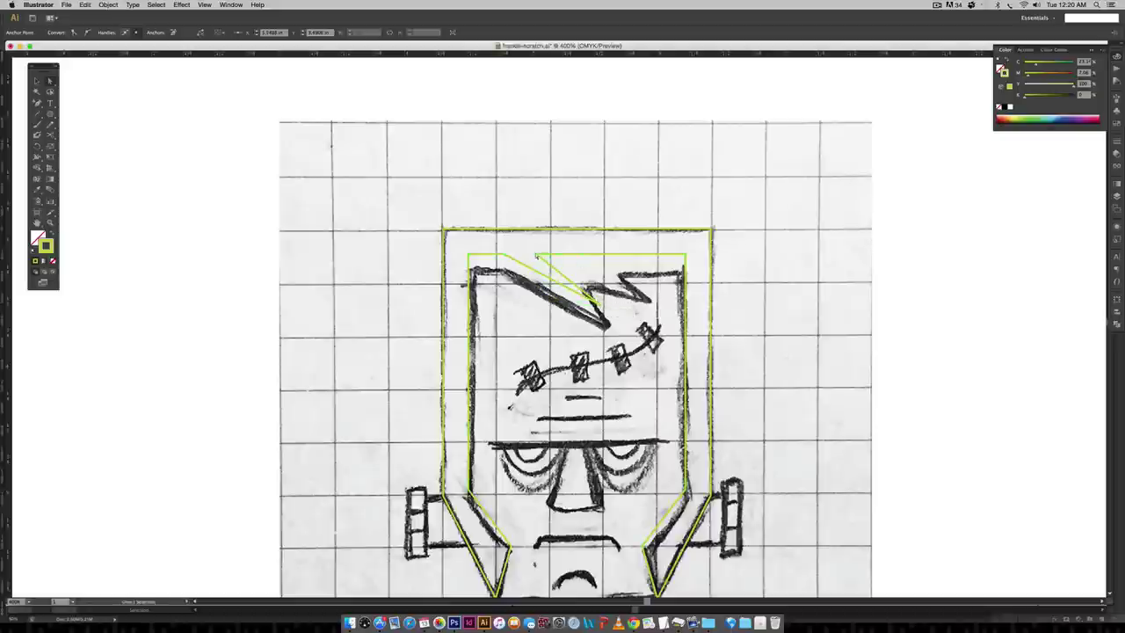
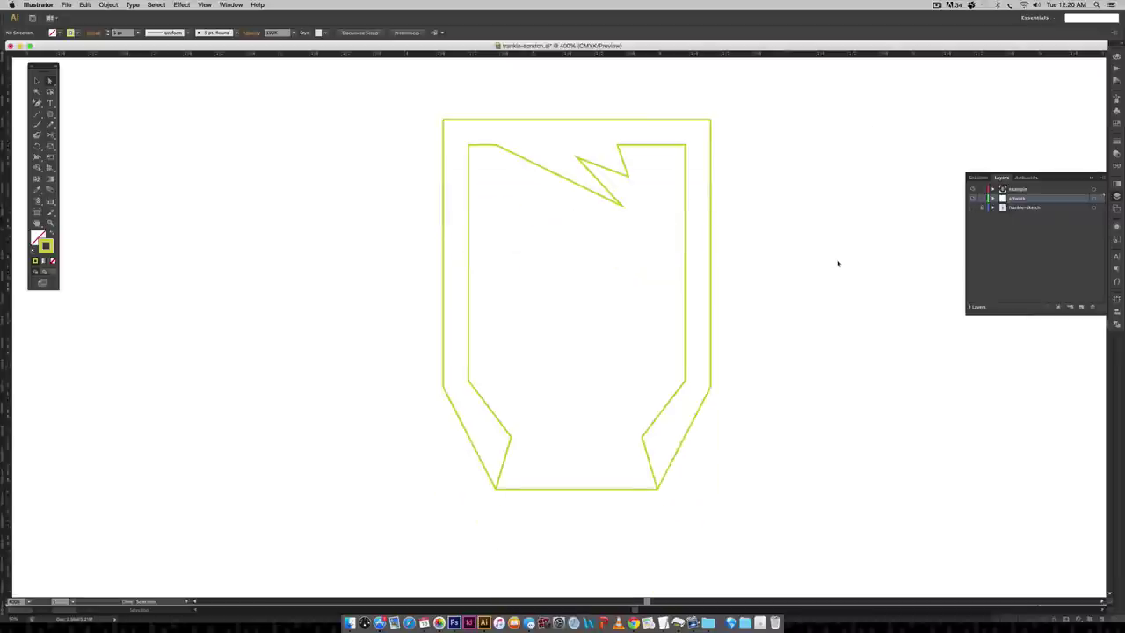
- Refine the hairline's zigzag by shifting its anchor points sideways, and show the sketch layer again
scroll(838, 261, up, 2)
click(621, 166)
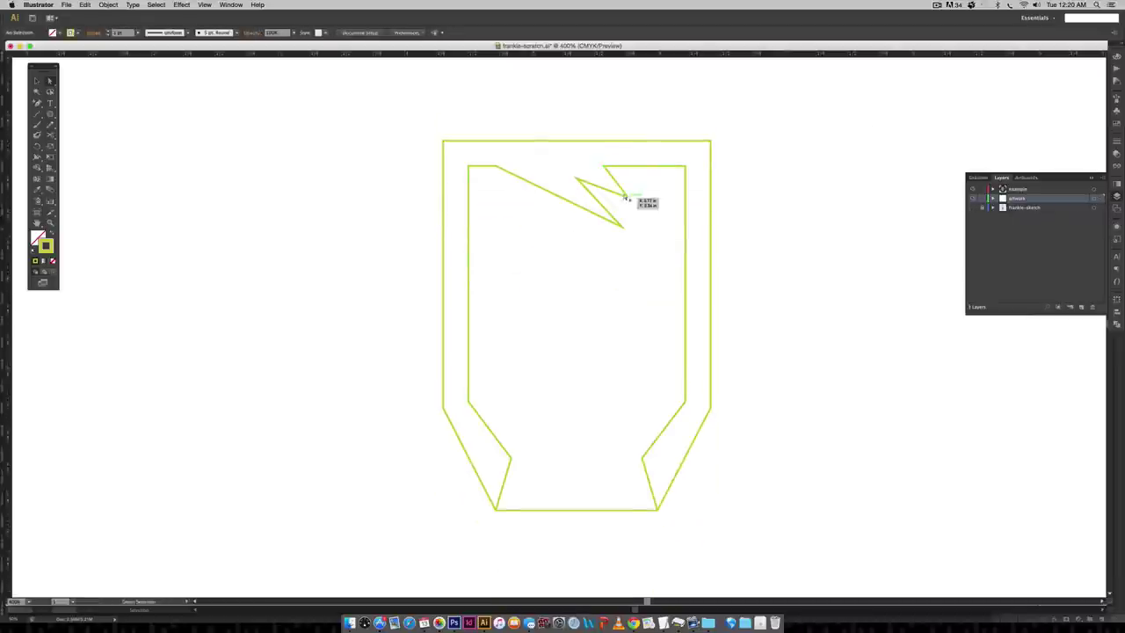
drag(628, 195, 638, 198)
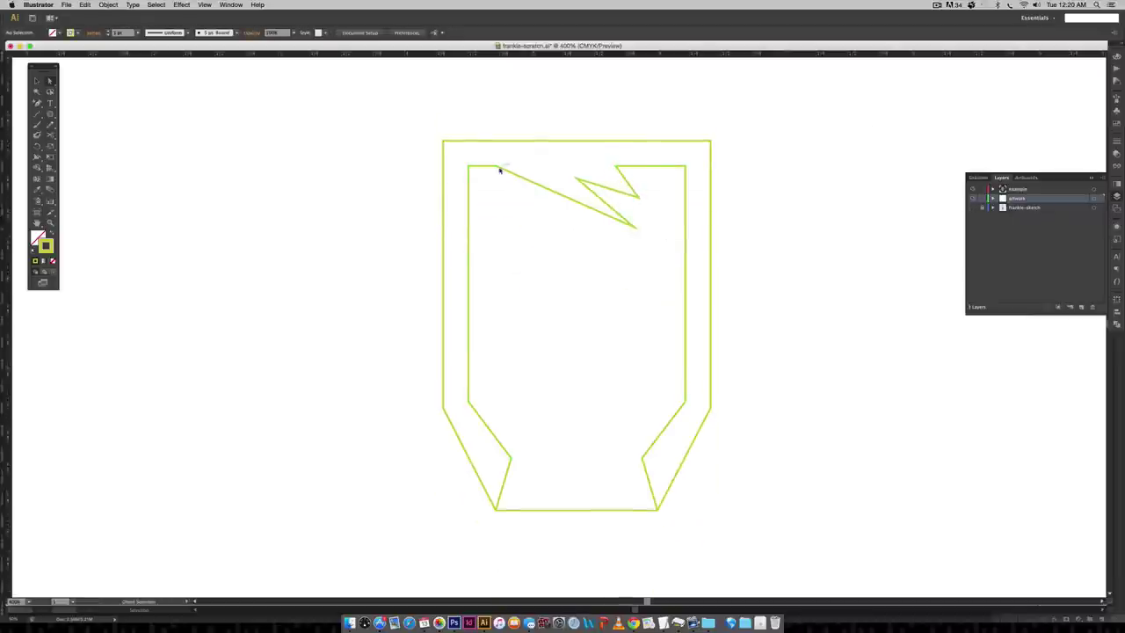
drag(498, 166, 525, 166)
drag(631, 200, 585, 178)
click(808, 208)
click(972, 207)
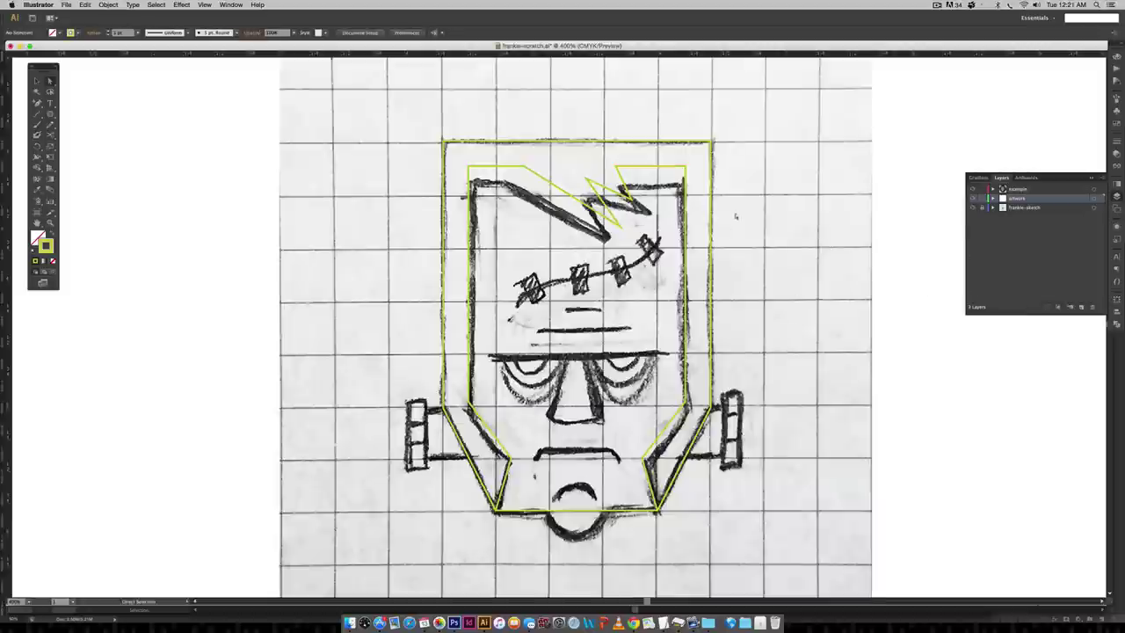
- Divide the outer and inner head outlines into separate shapes with Pathfinder and ungroup the result
scroll(729, 488, down, 3)
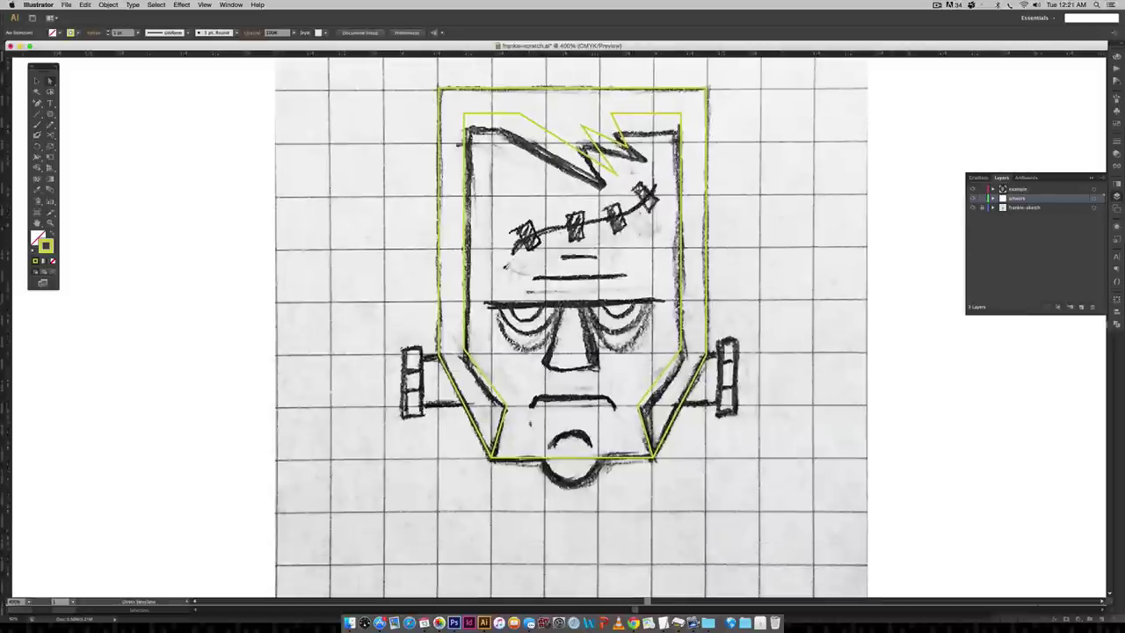
scroll(798, 181, up, 5)
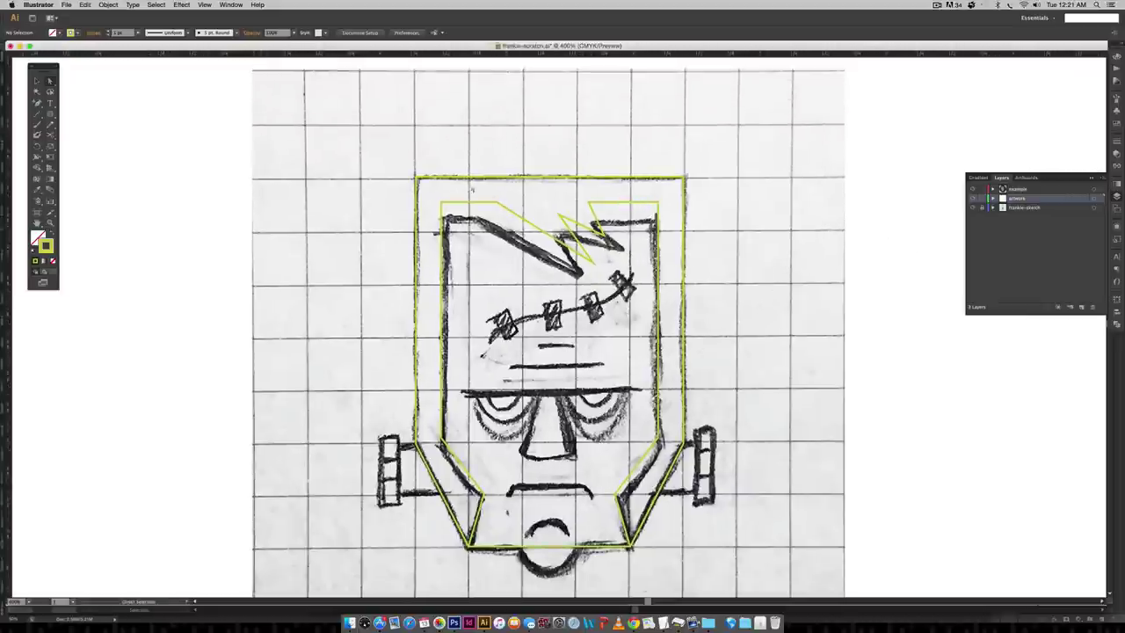
key(super+r)
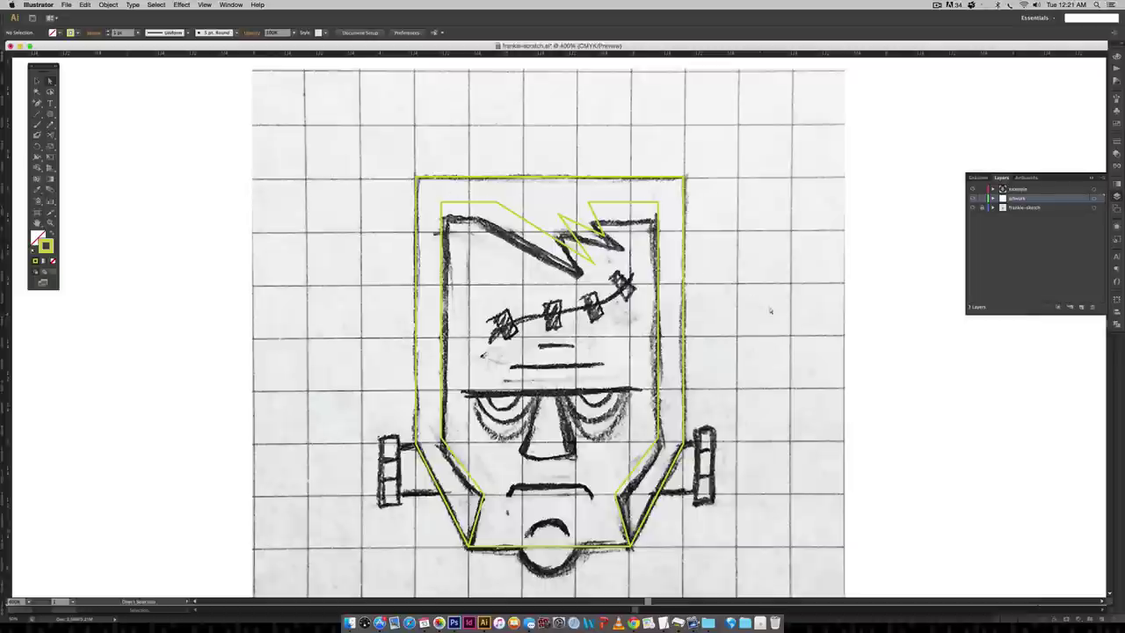
key(v)
drag(763, 148, 554, 299)
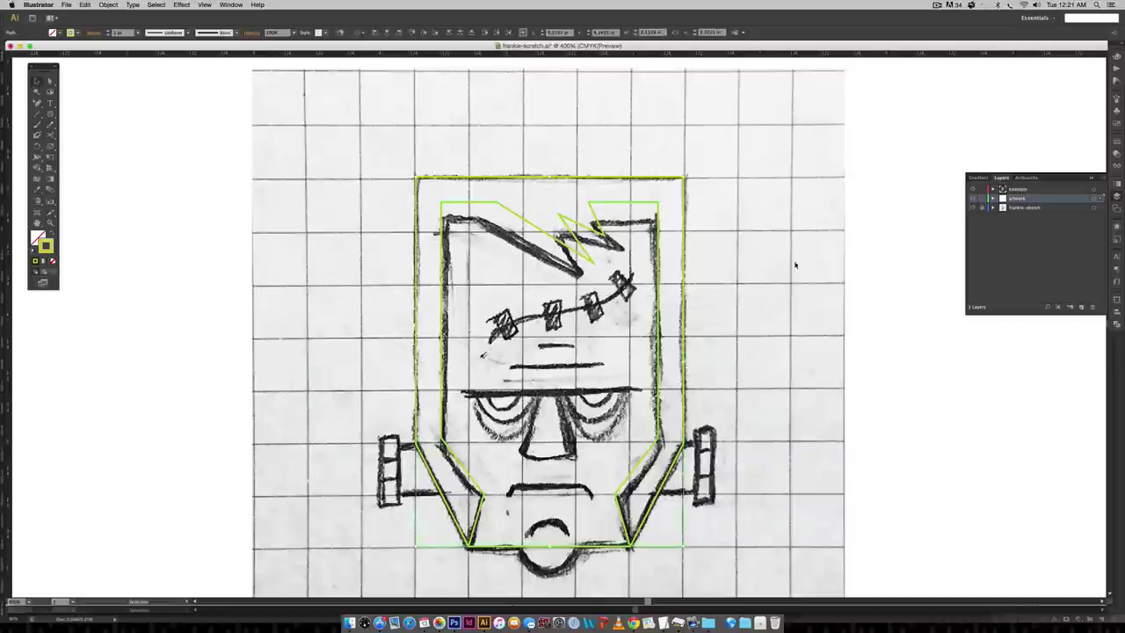
click(1116, 325)
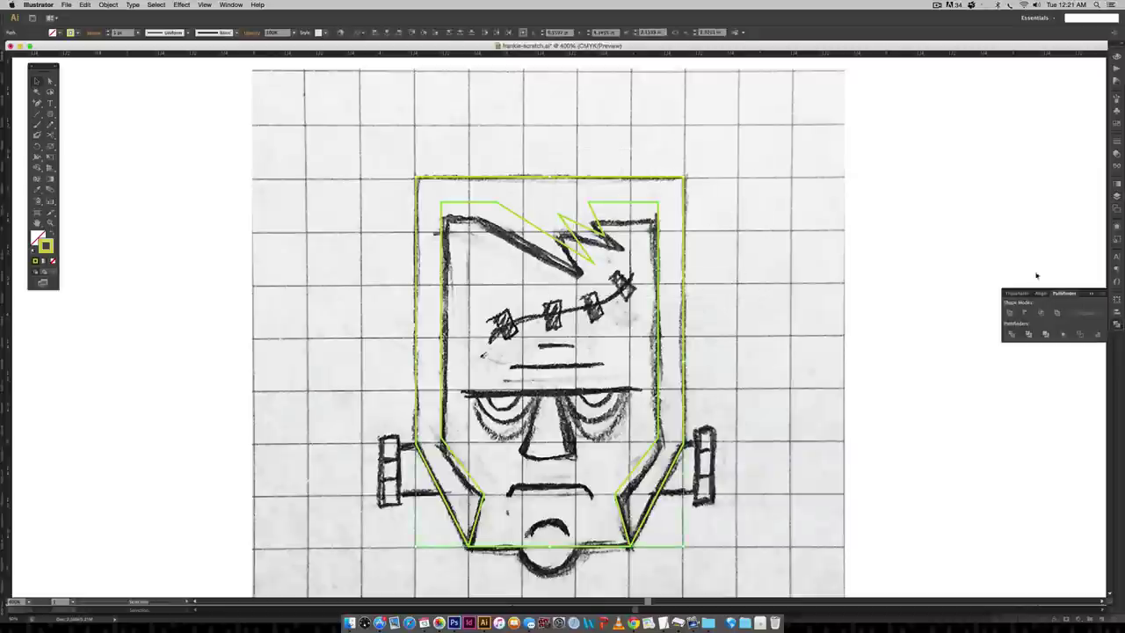
click(230, 4)
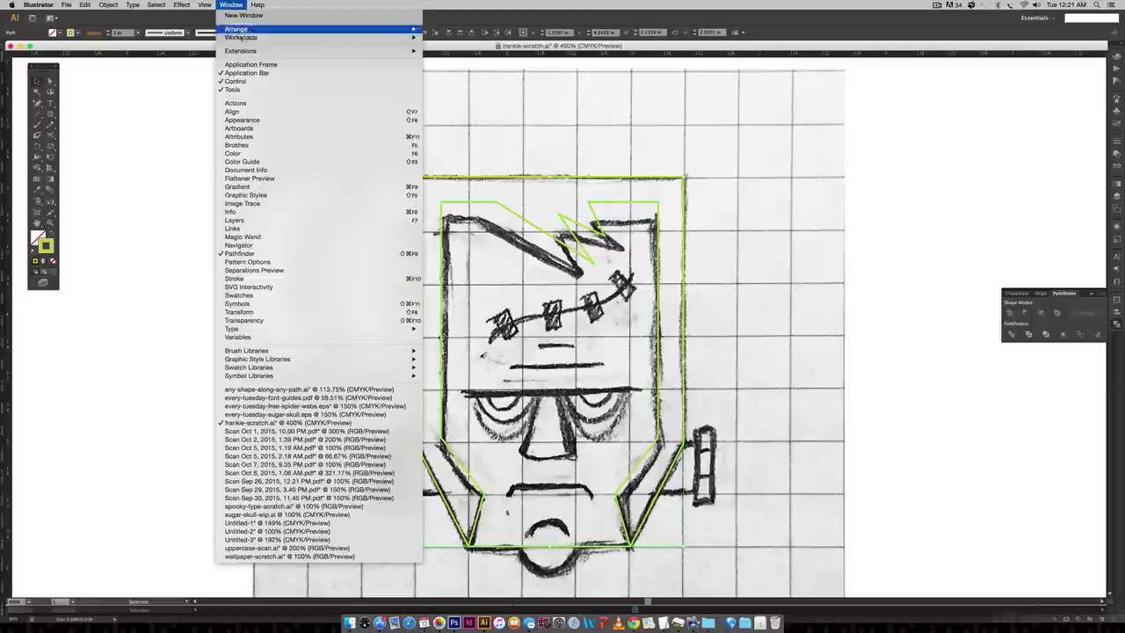
click(897, 241)
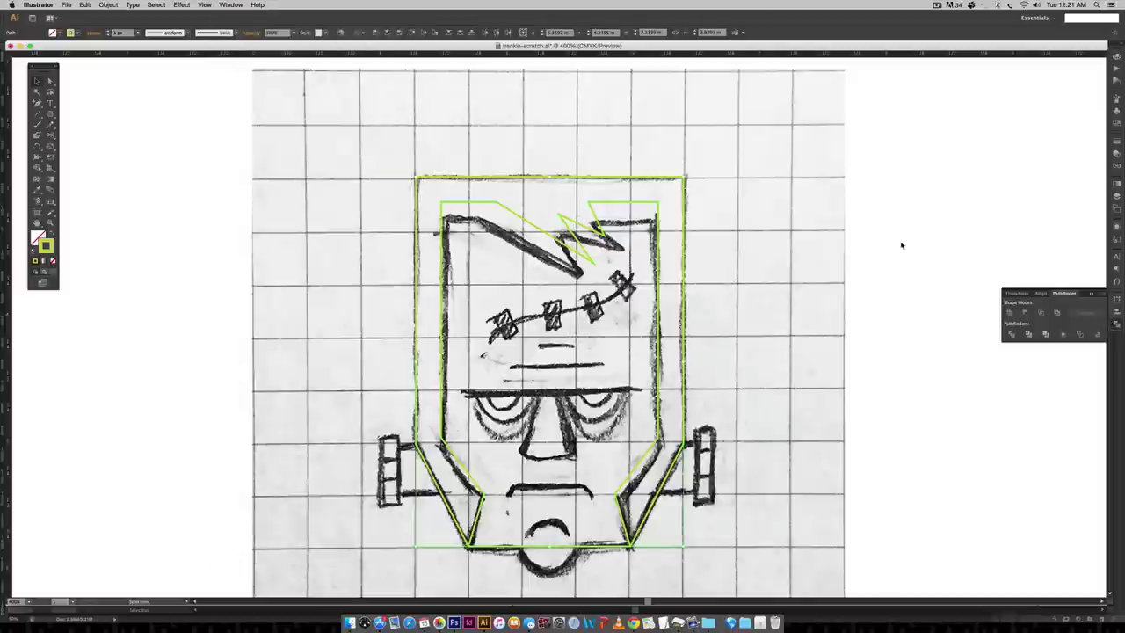
click(951, 361)
key(super+a)
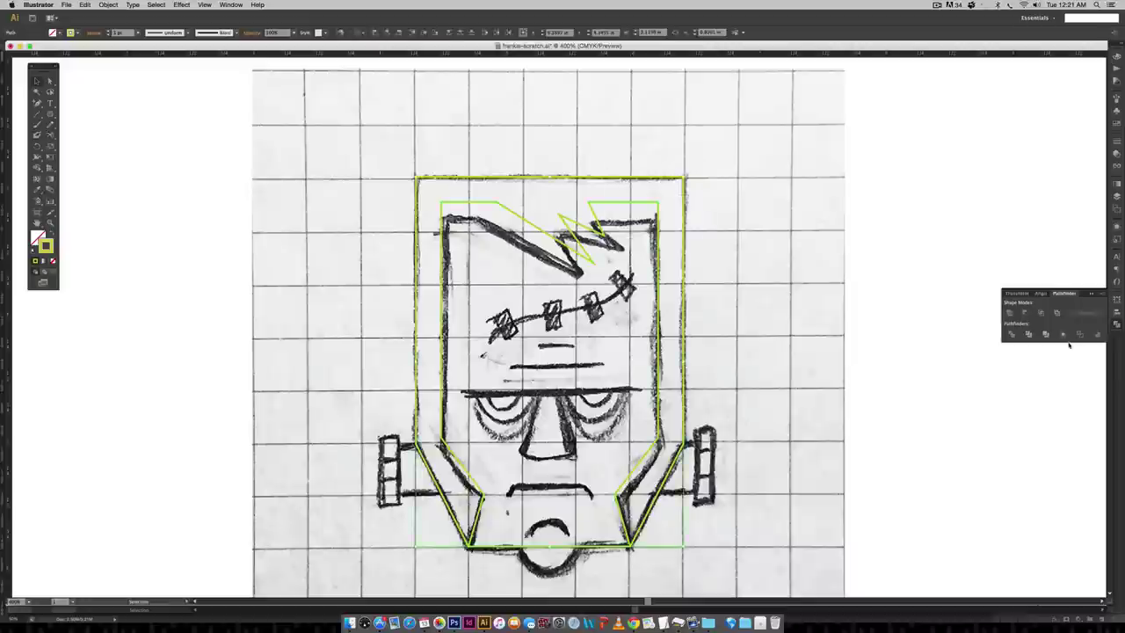
click(1011, 334)
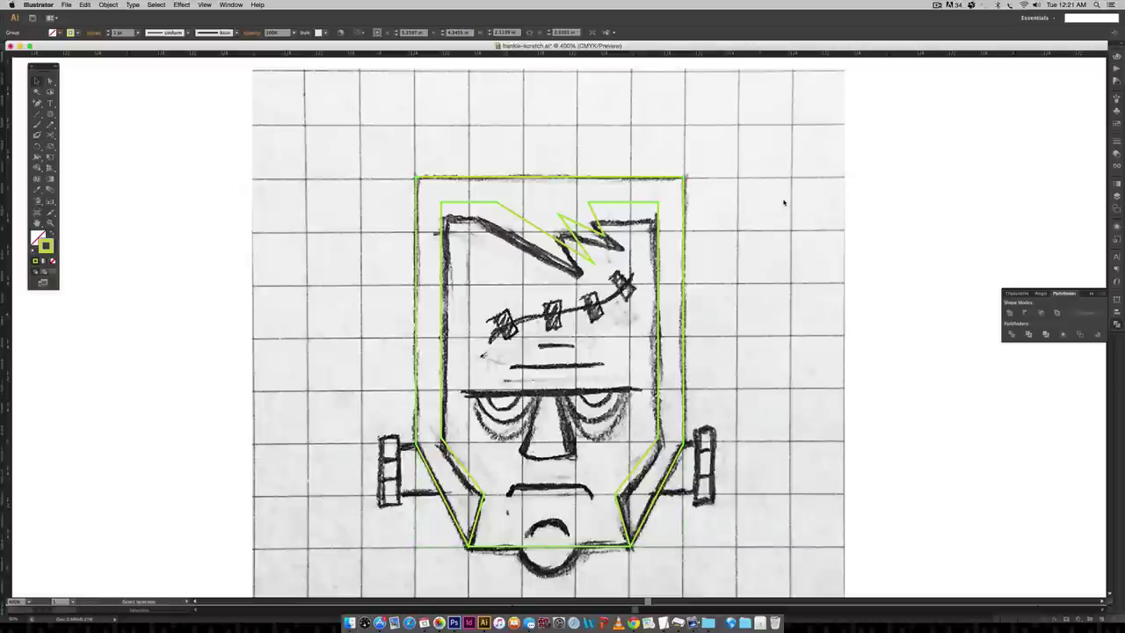
key(super+shift+g)
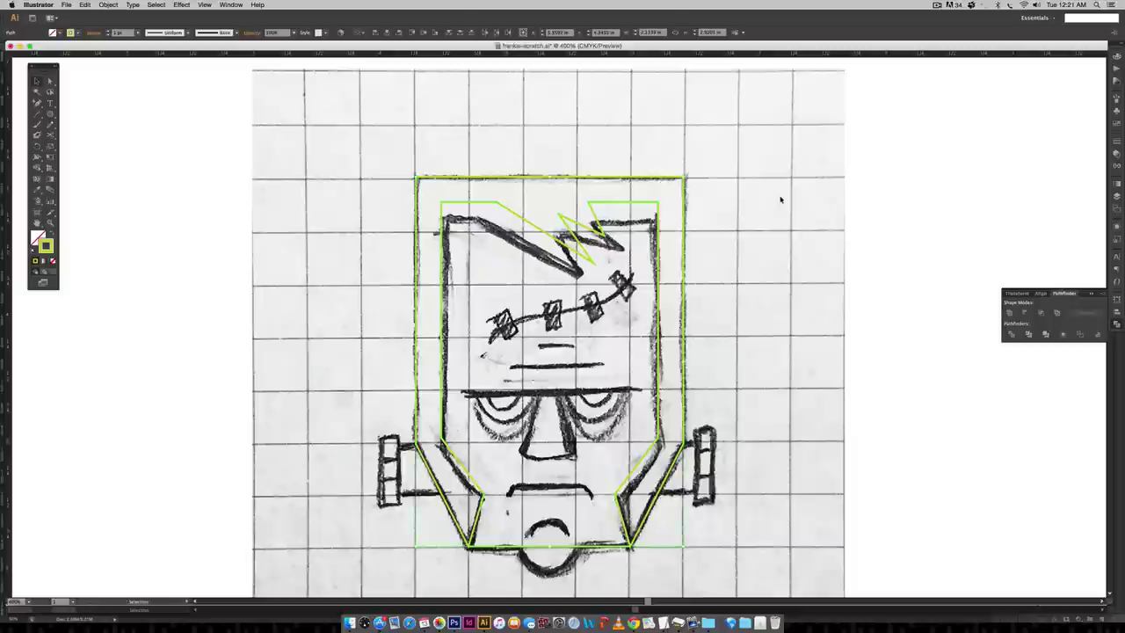
- Fill the outer hair shape with the darkest green sampled from the first palette circle, with no stroke
click(829, 209)
click(583, 176)
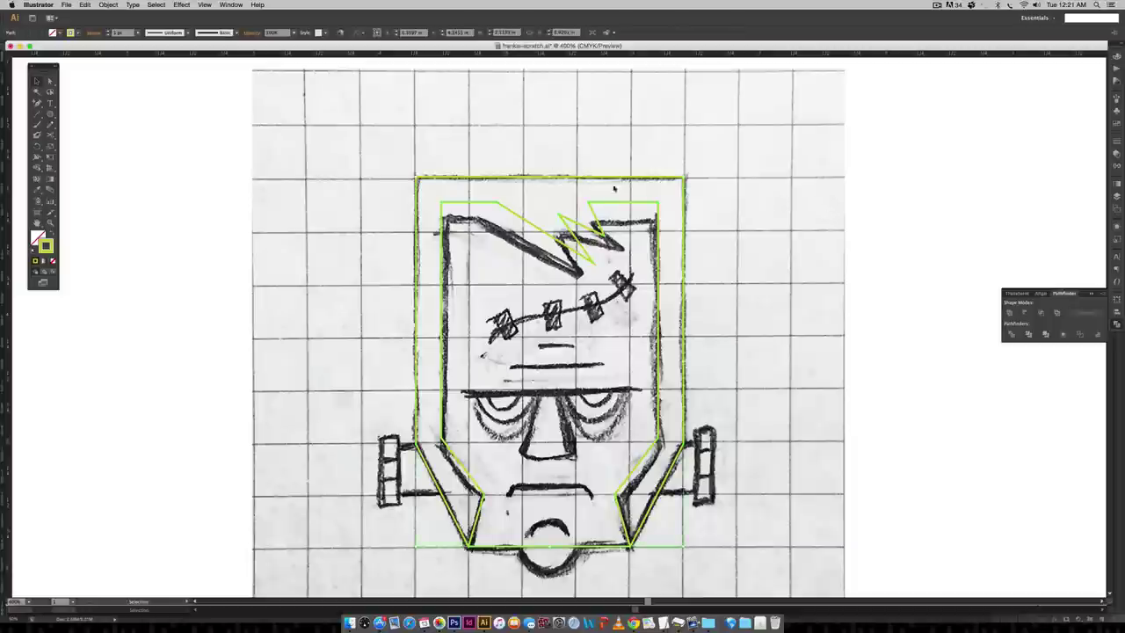
scroll(755, 195, up, 10)
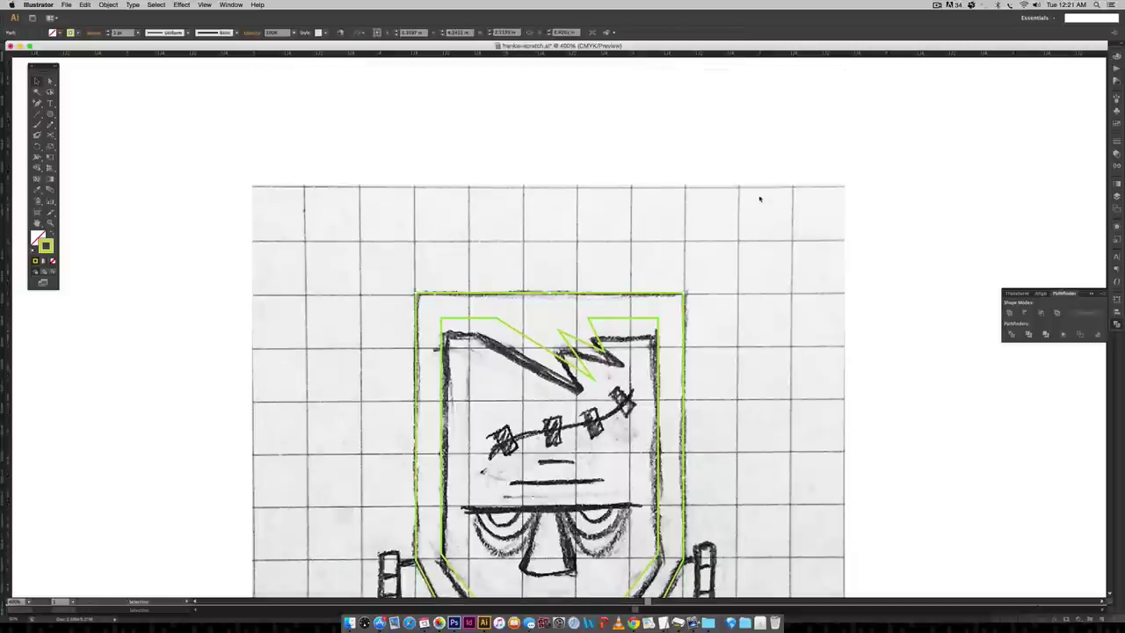
key(i)
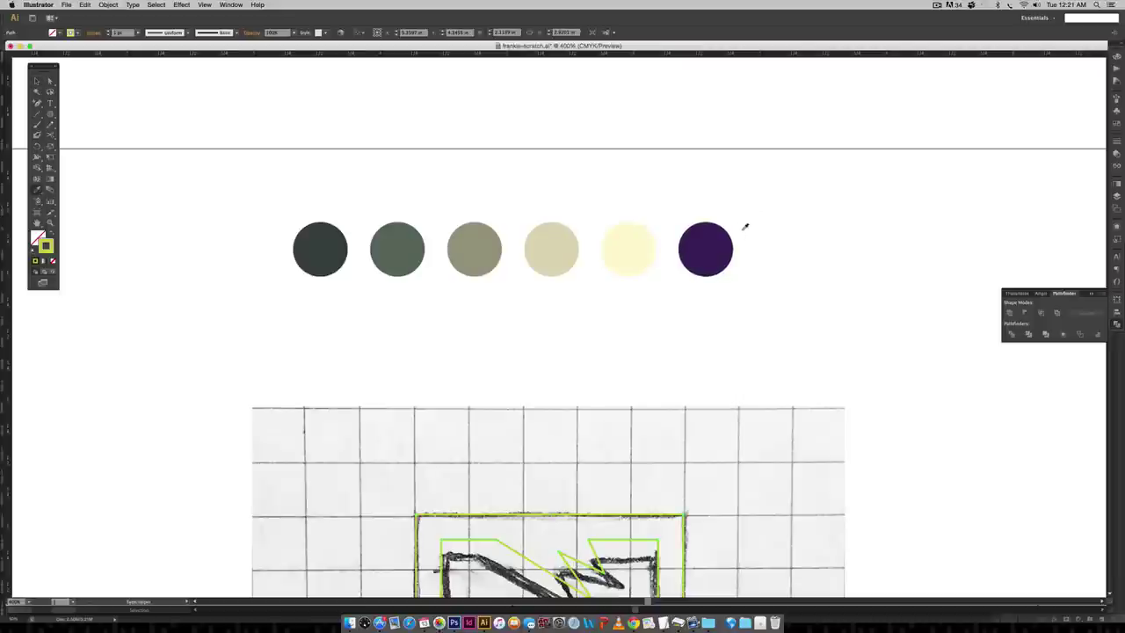
click(322, 249)
scroll(803, 278, down, 5)
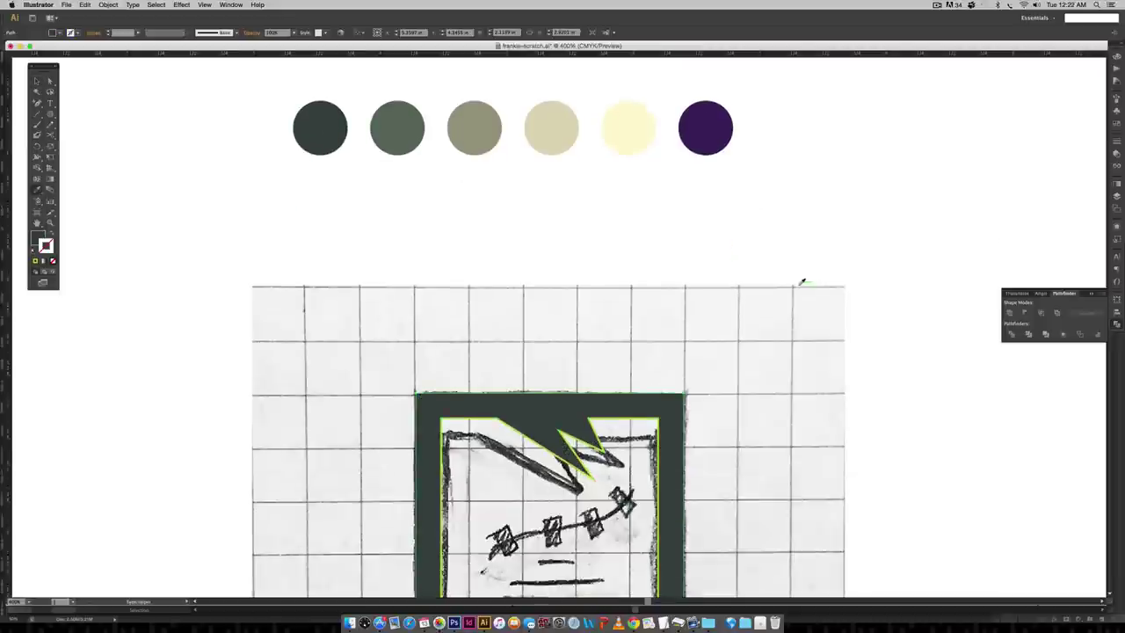
- Inspect the filled hair shape against the artwork by hiding the sketch layer and showing it again
scroll(802, 280, down, 4)
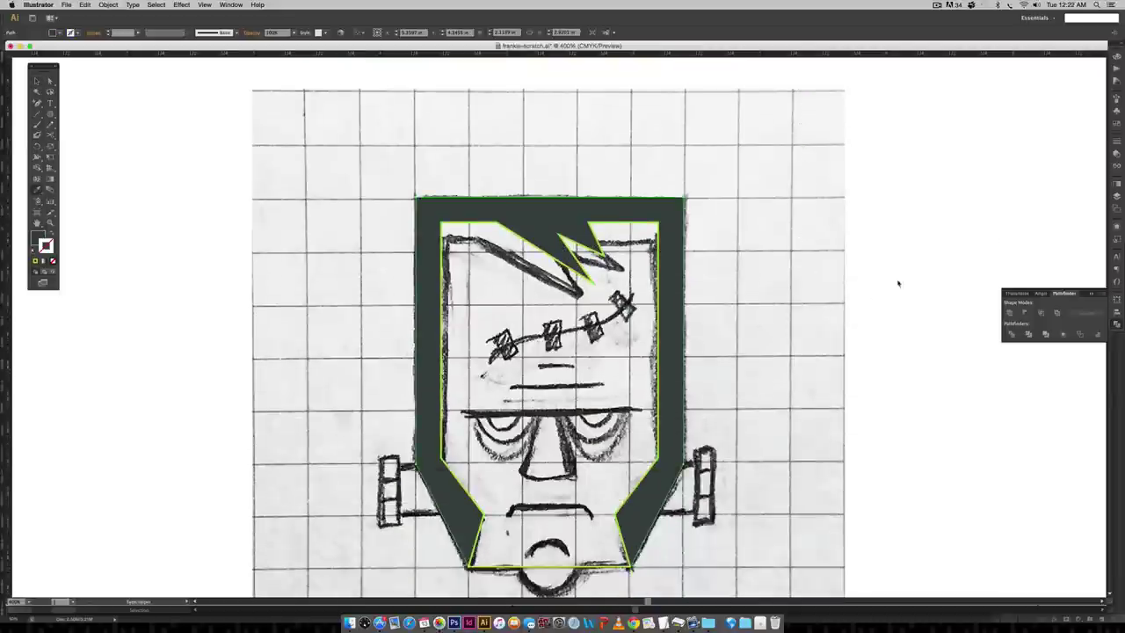
key(v)
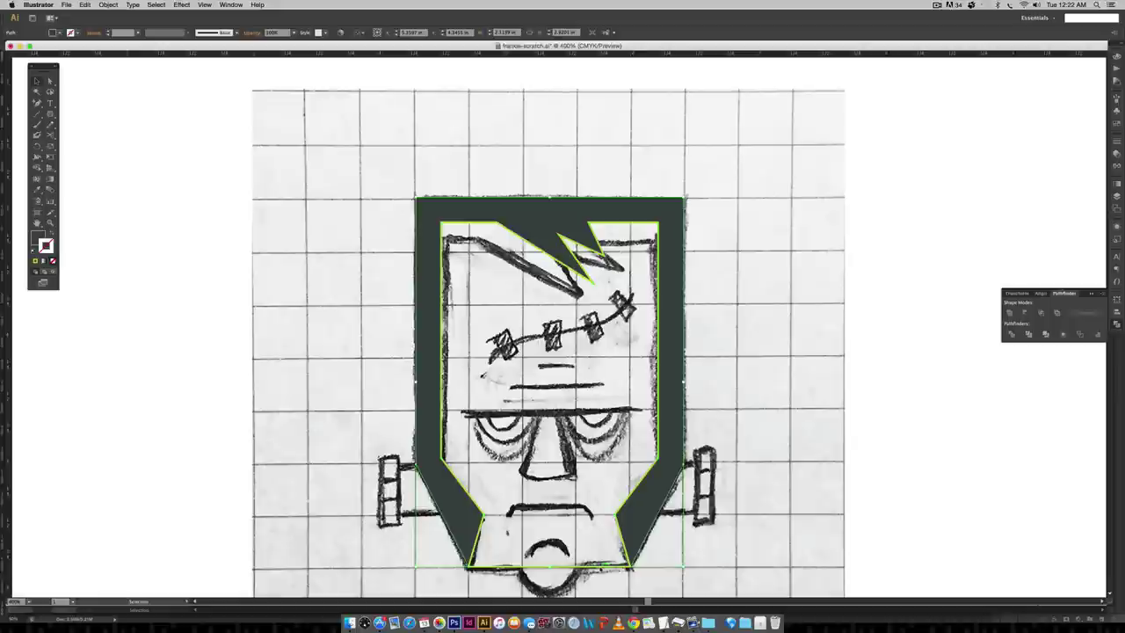
click(499, 303)
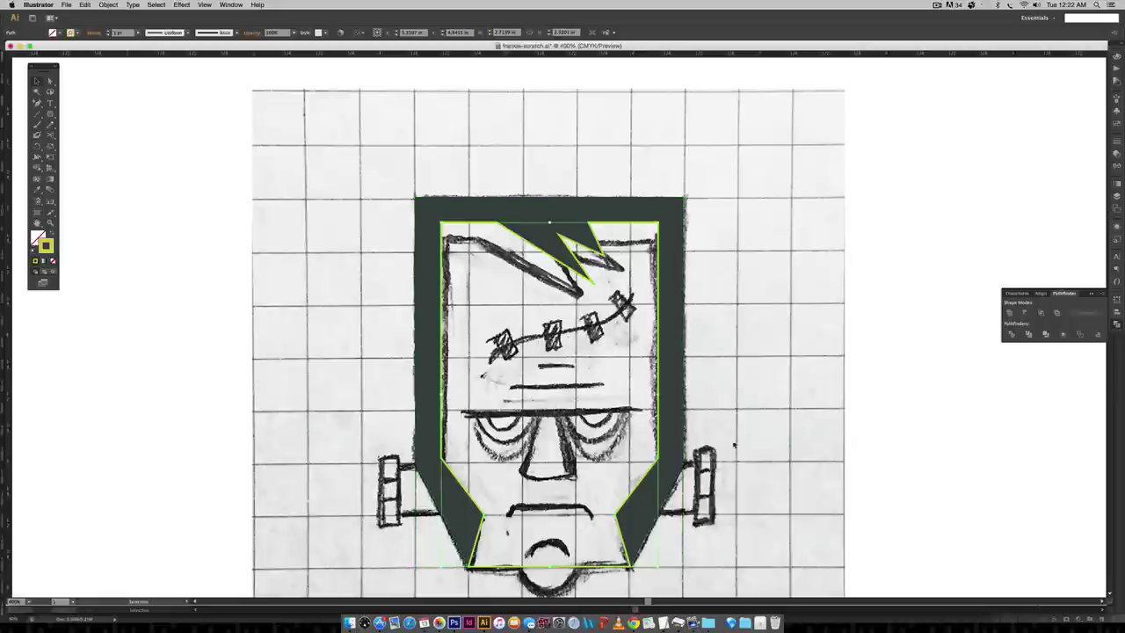
click(878, 422)
scroll(779, 505, down, 3)
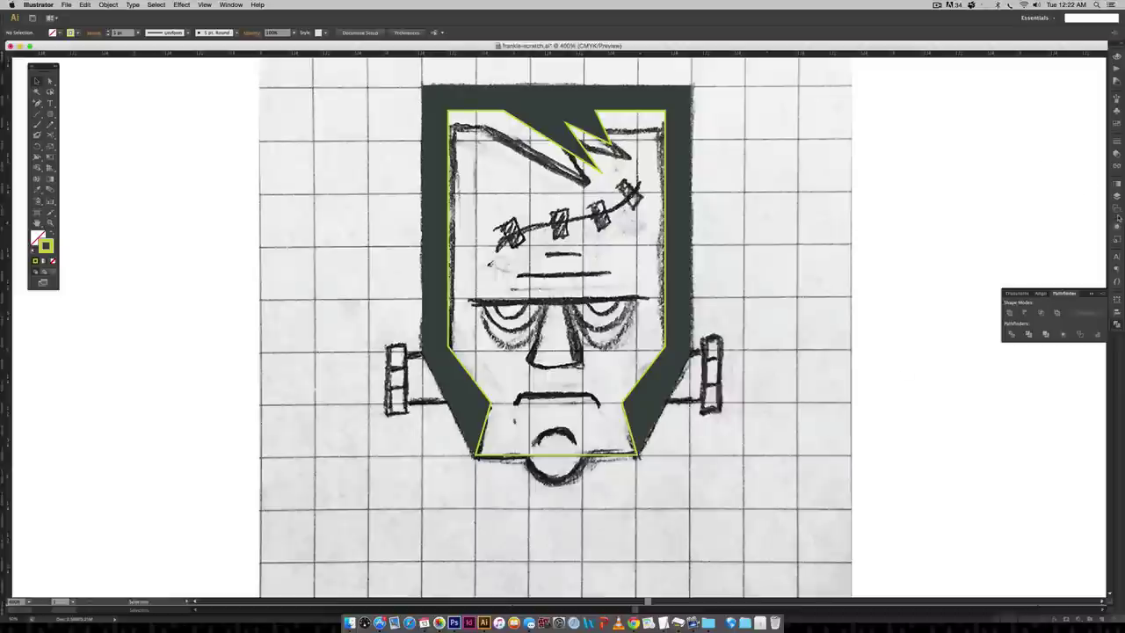
click(1115, 195)
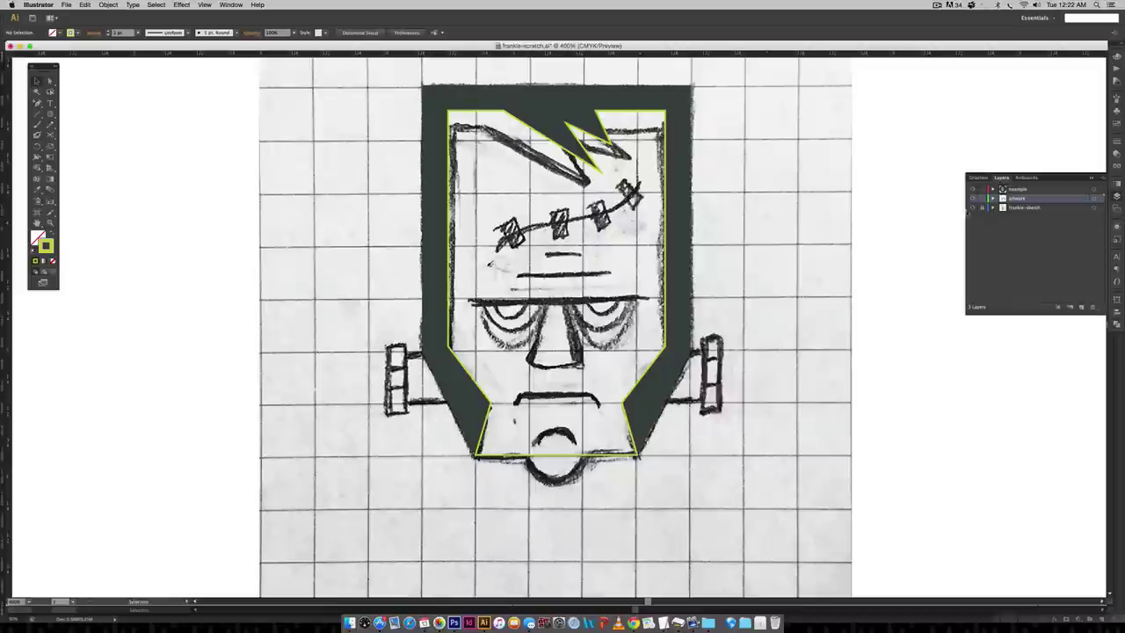
click(972, 208)
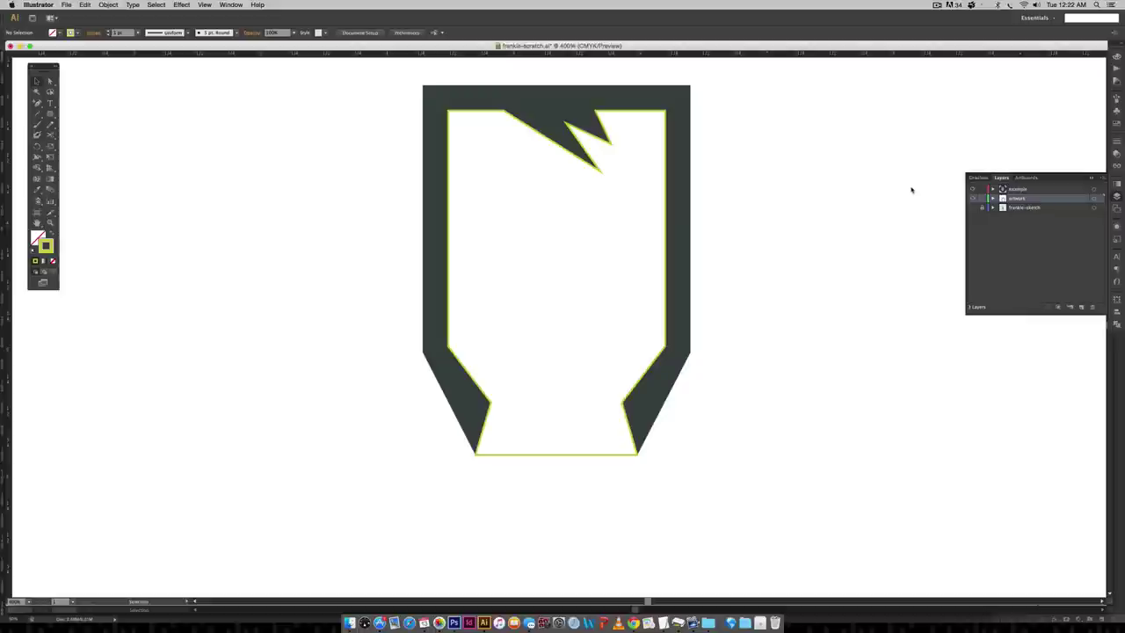
click(973, 209)
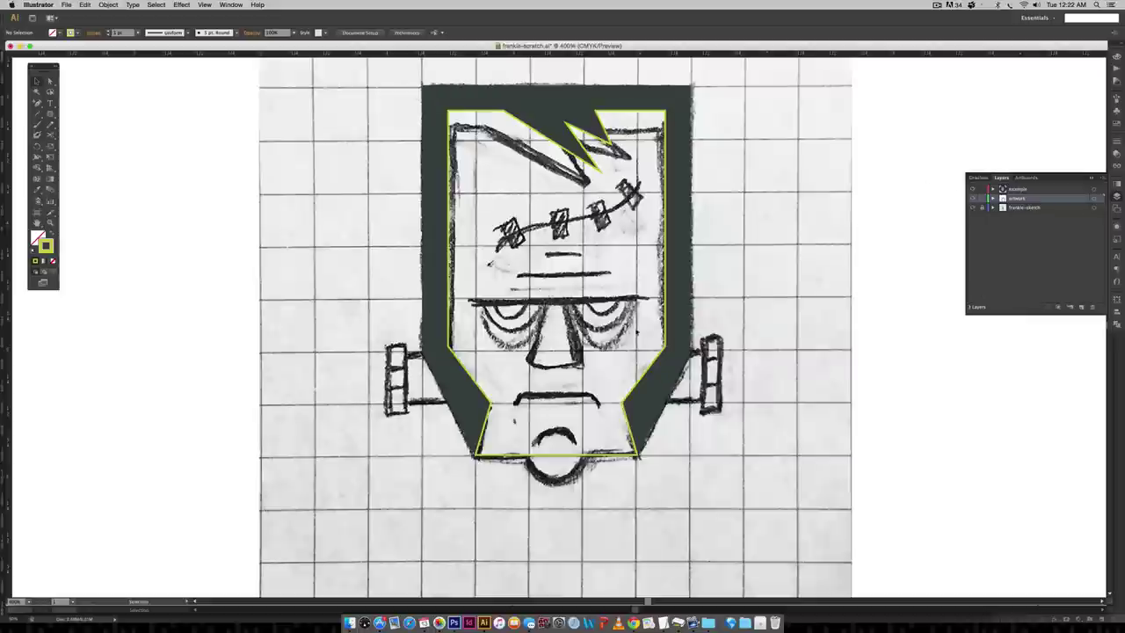
- Trace the curved forehead scar with the Pencil tool and colour its stroke with the darkest green from the first palette circle
scroll(555, 325, up, 5)
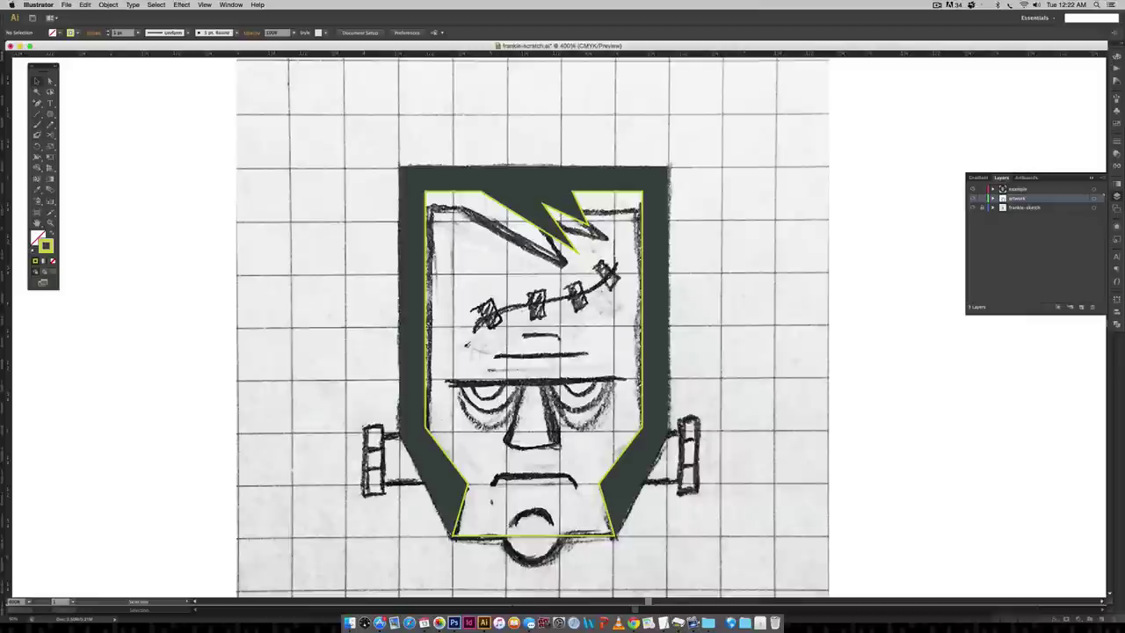
key(n)
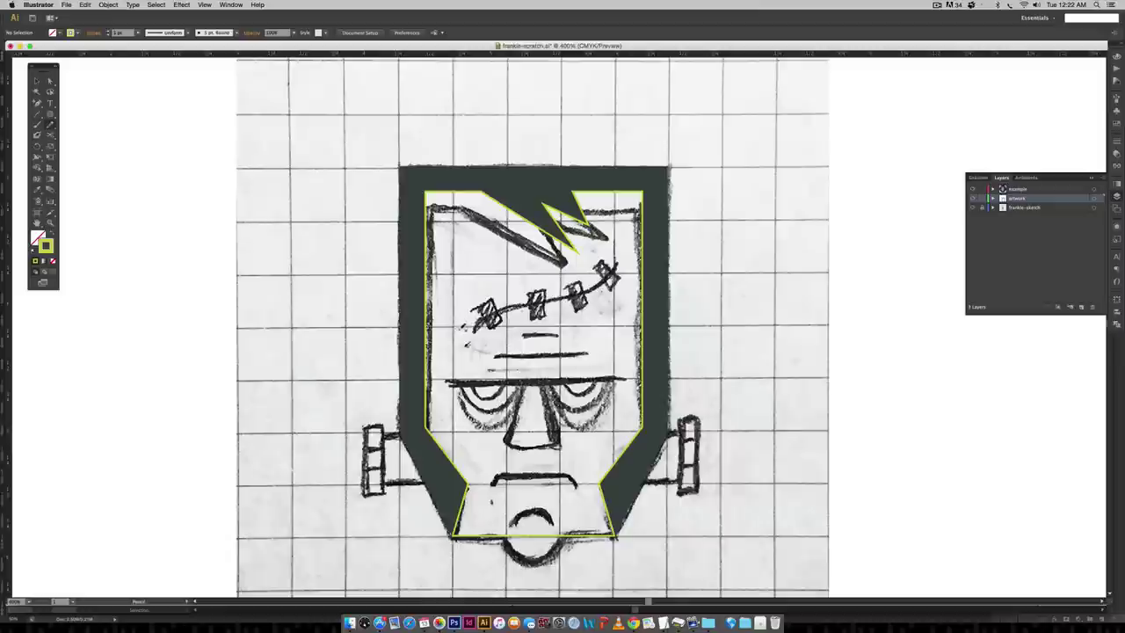
drag(463, 328, 618, 263)
scroll(786, 362, up, 3)
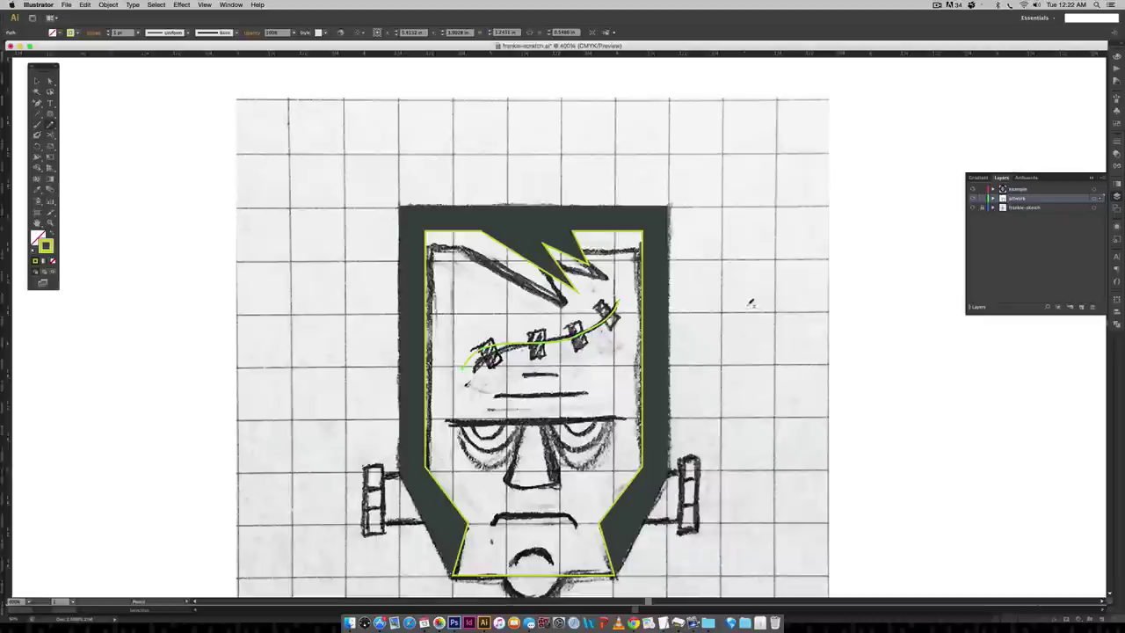
key(i)
scroll(725, 304, up, 10)
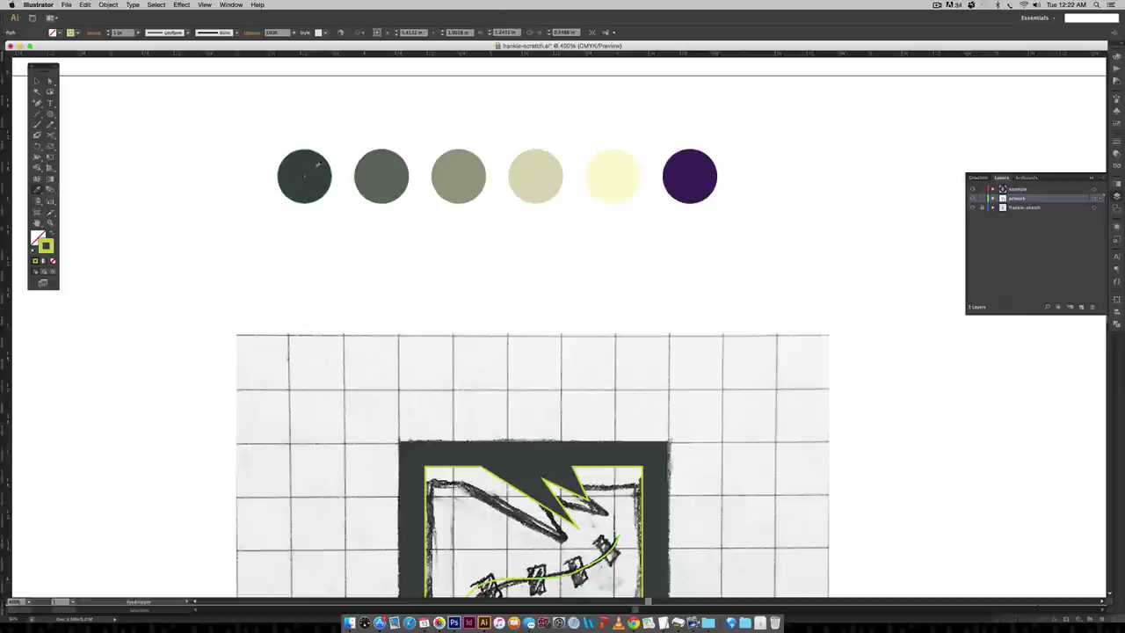
click(316, 173)
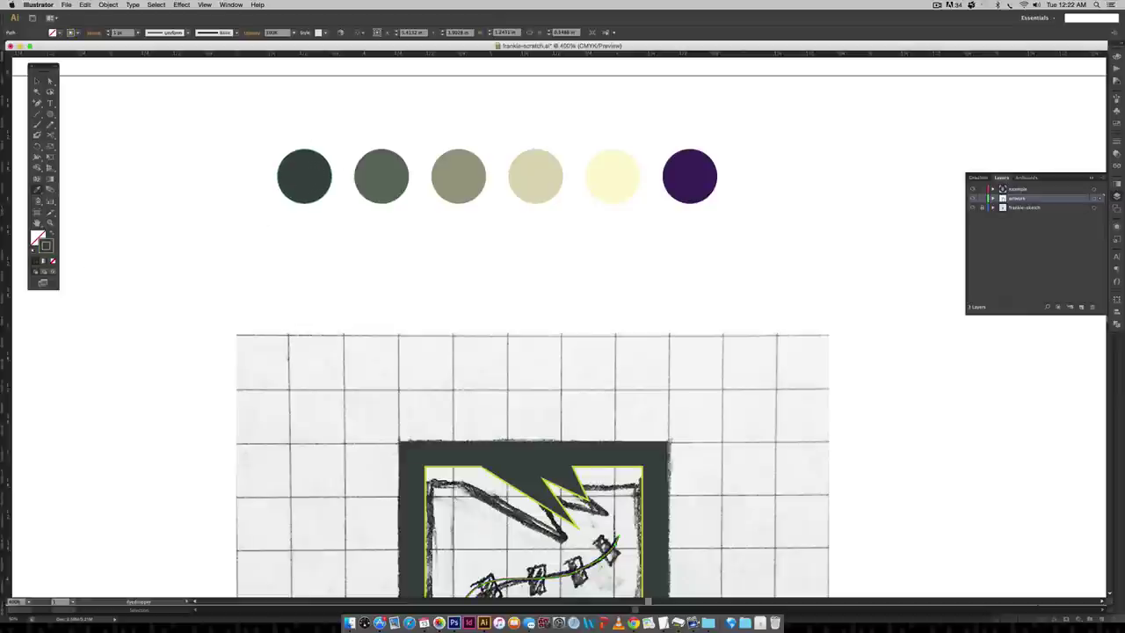
scroll(667, 363, down, 5)
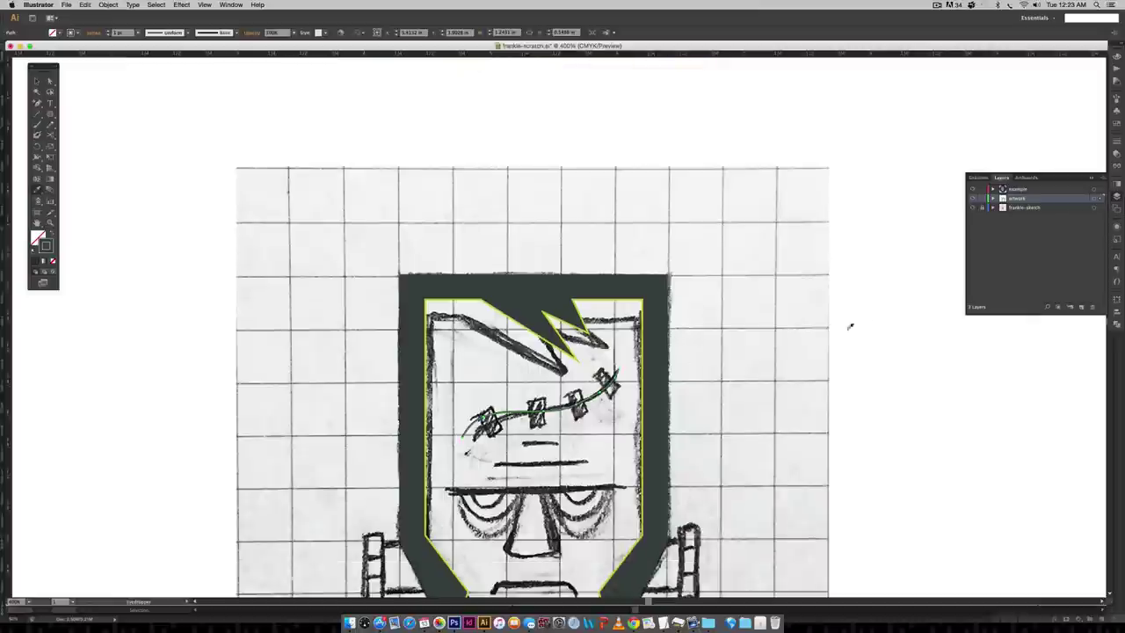
- Set the scar line's stroke weight to 3 pt and deselect it
key(v)
click(1115, 140)
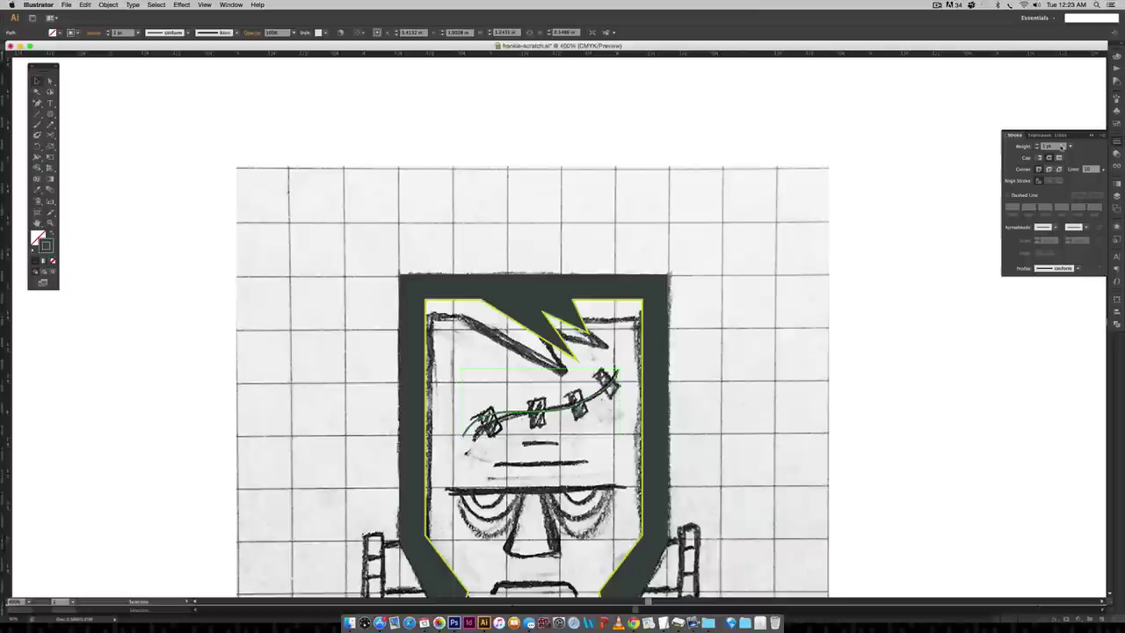
click(1038, 144)
click(1037, 144)
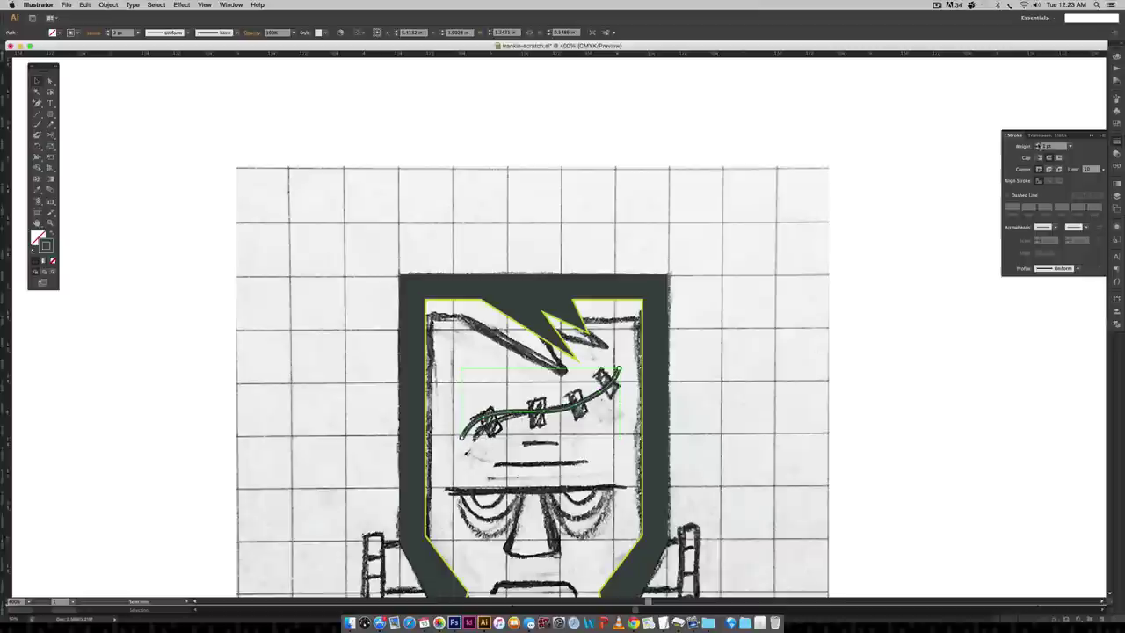
click(873, 367)
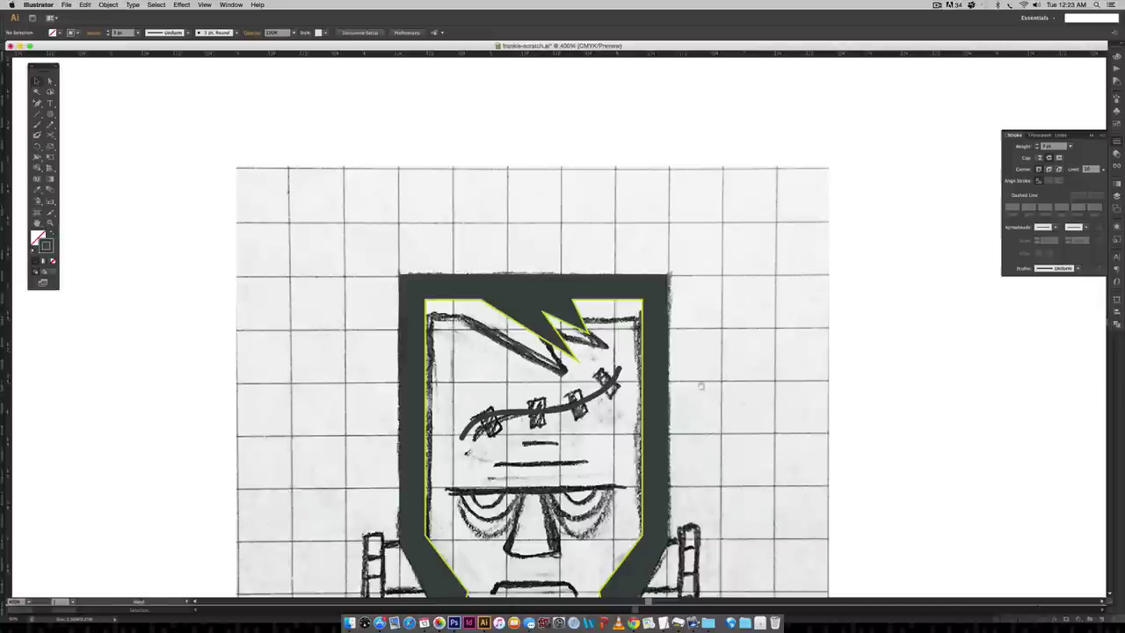
- Draw a small upright rectangle beside the head and swap its colours to a dark green fill without stroke
drag(701, 387, 782, 270)
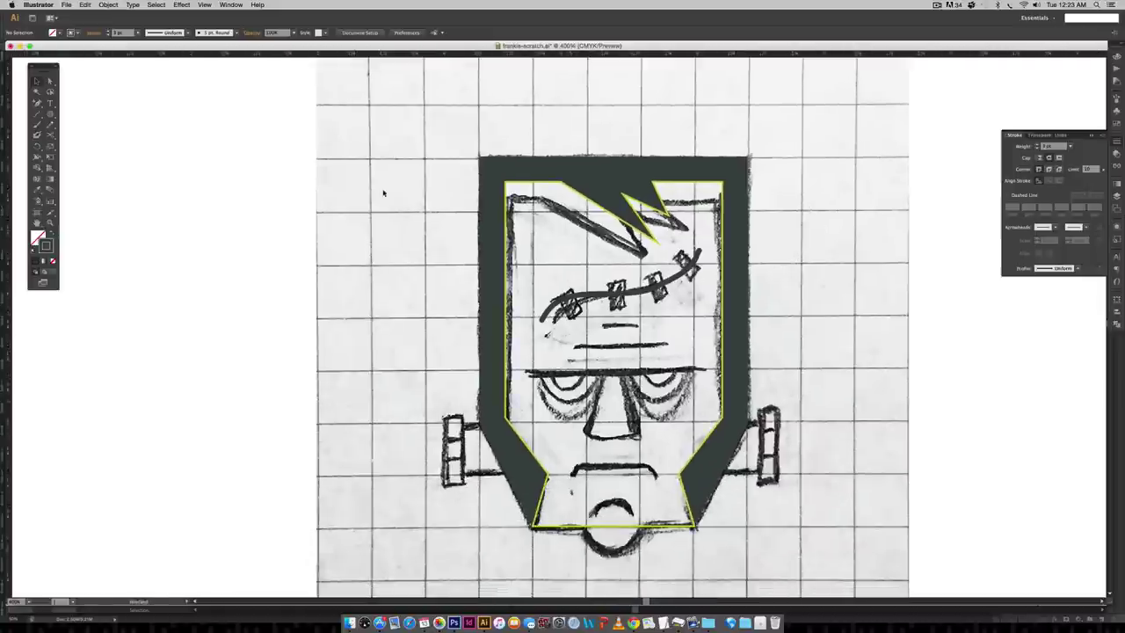
drag(50, 113, 113, 115)
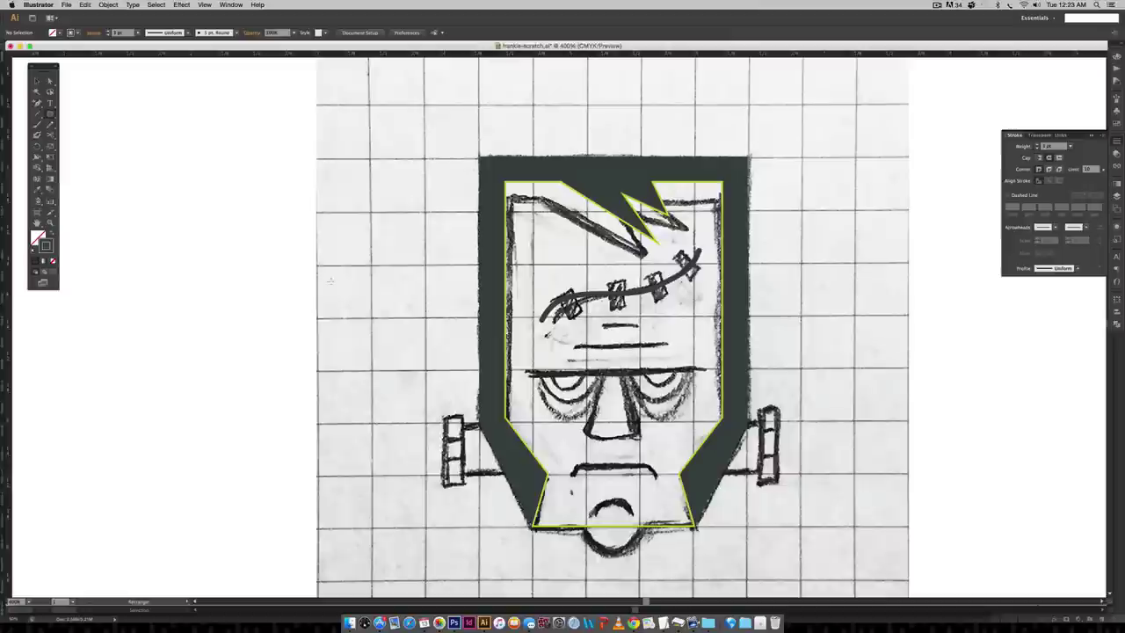
drag(826, 247, 840, 270)
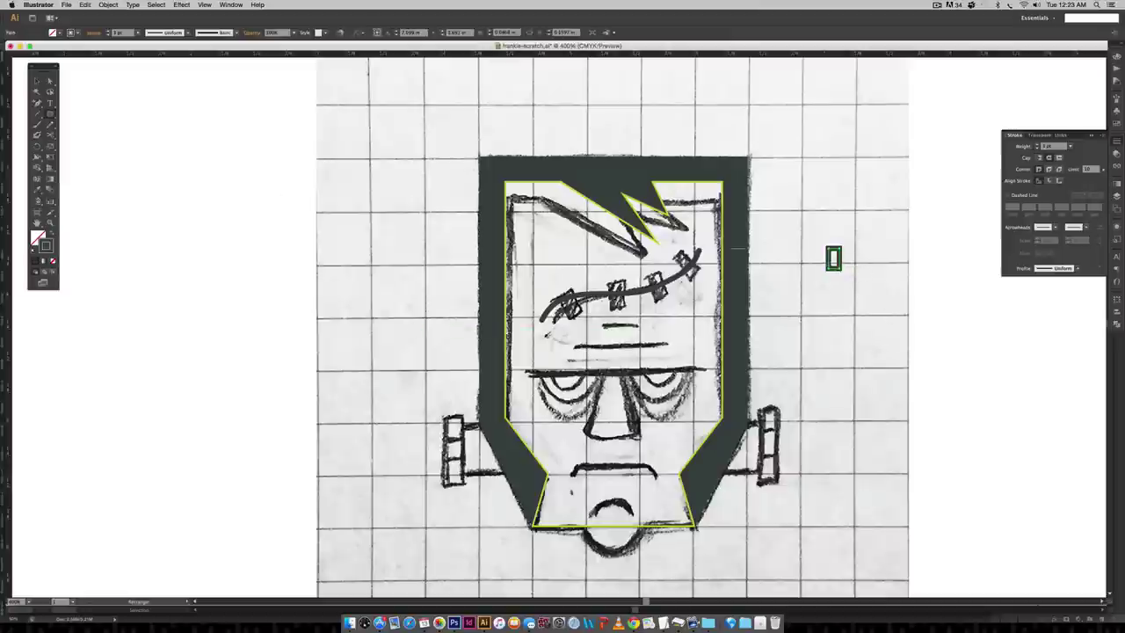
click(52, 234)
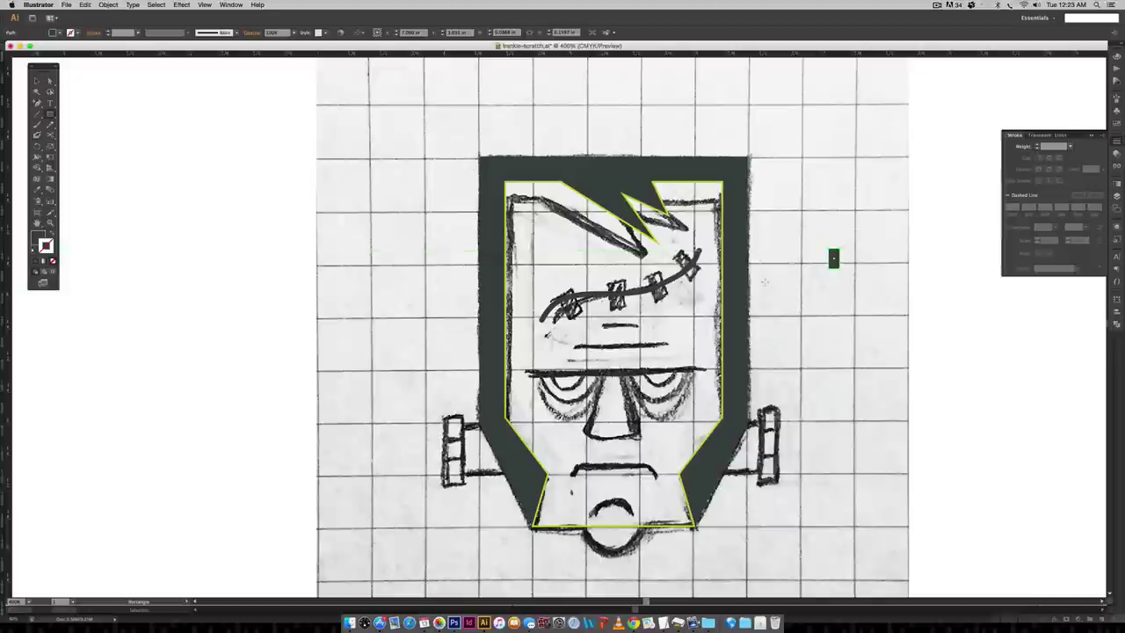
- Move the rectangle onto the scar's first stitch and rotate and enlarge it to match the sketch
key(v)
drag(832, 257, 569, 300)
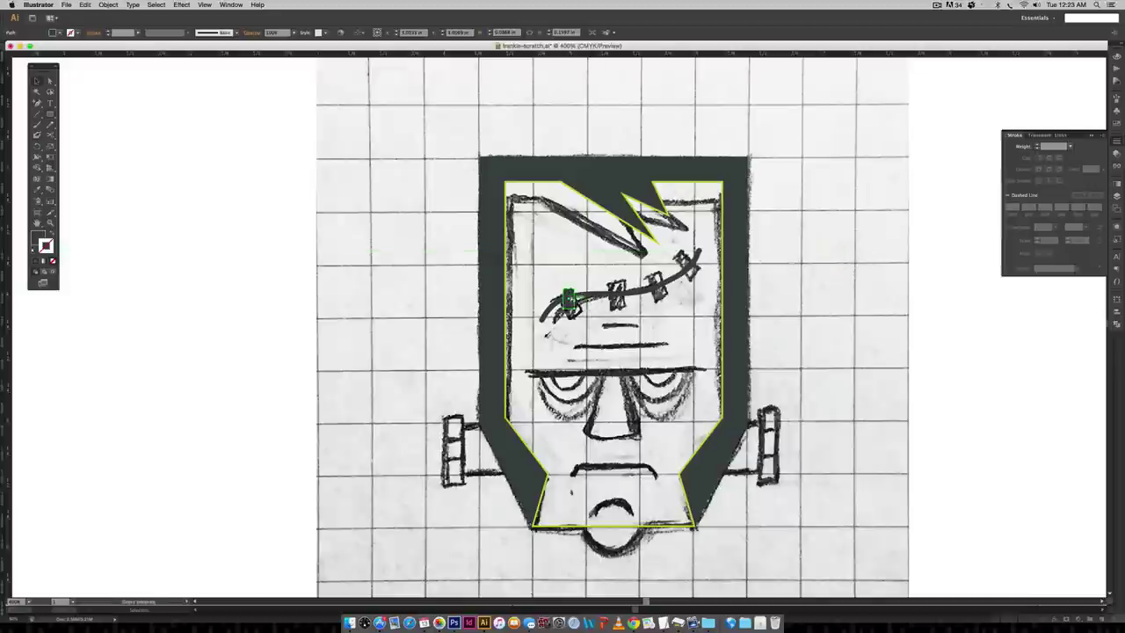
key(super+equal)
key(super+equal)
key(super+equal)
drag(630, 181, 494, 271)
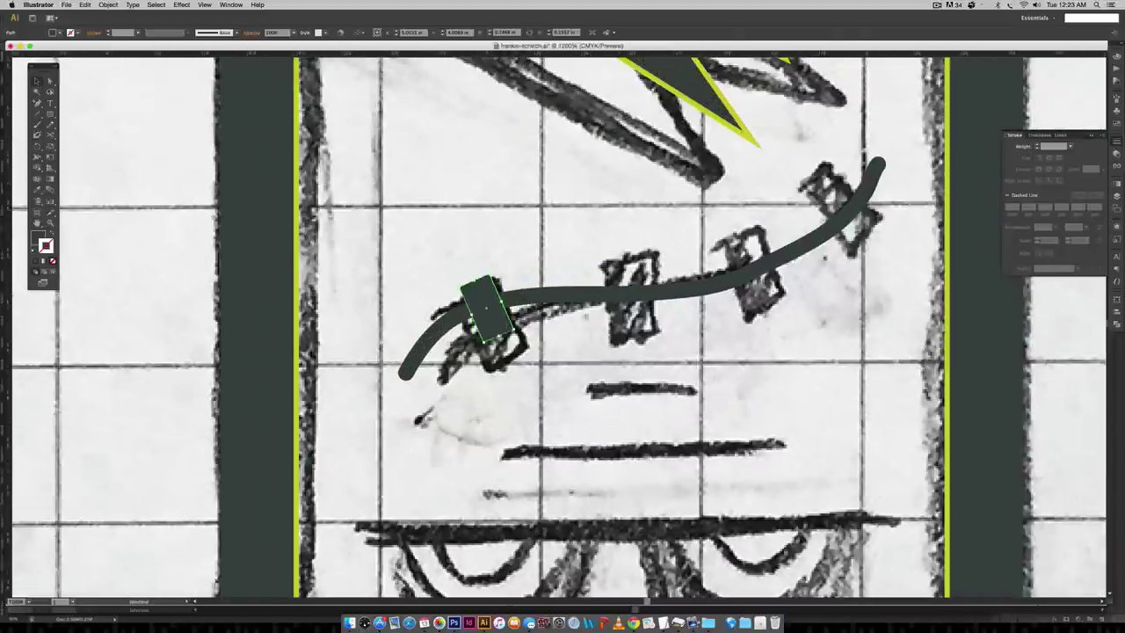
- Duplicate the stitch onto the scar's three remaining stitch positions, rotating each copy to follow the curve
drag(513, 330, 642, 311)
alt+drag(626, 312, 790, 302)
alt+drag(753, 248, 894, 212)
key(super+minus)
key(super+minus)
key(super+minus)
key(super+minus)
click(939, 309)
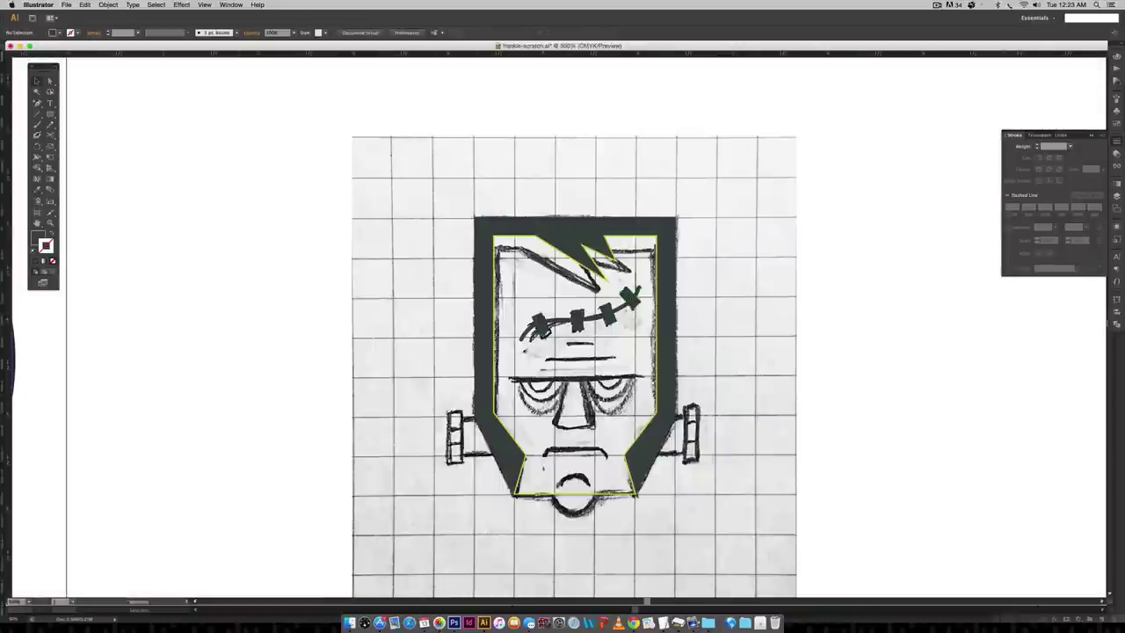
- Hide the sketch layer, shift the three copied stitches slightly to even their spacing, and show the sketch again
click(1116, 196)
click(972, 207)
drag(578, 322, 576, 322)
drag(604, 320, 599, 320)
drag(636, 306, 630, 307)
click(746, 275)
click(972, 207)
- Draw a short horizontal line segment over the sketch's upper forehead wrinkle
drag(721, 459, 747, 407)
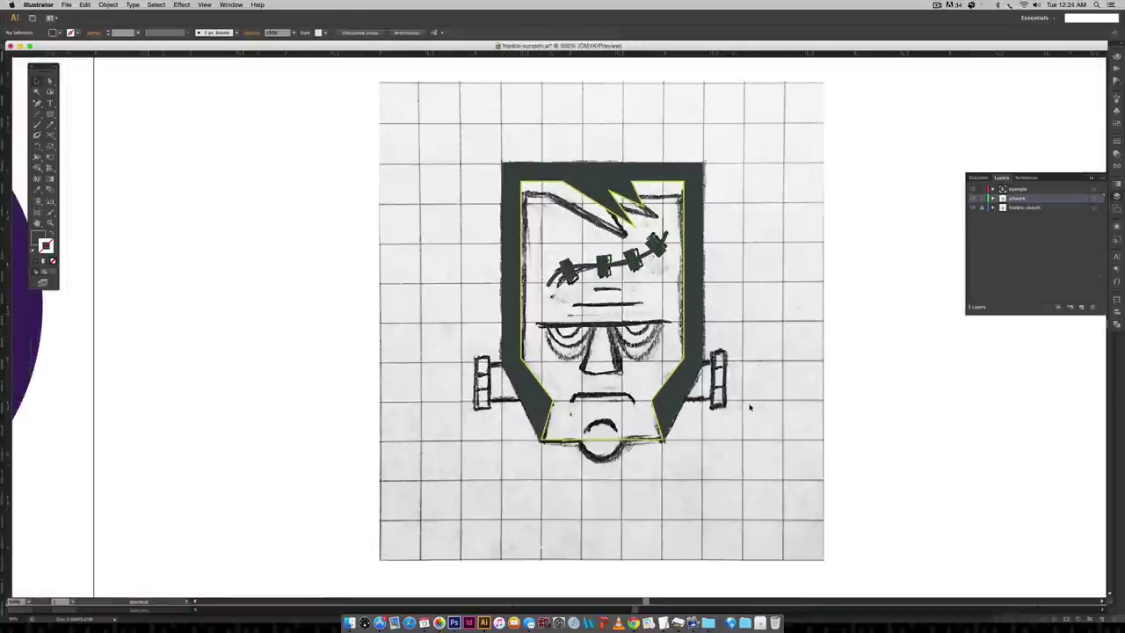
key(super+plus)
key(super+plus)
drag(905, 418, 784, 420)
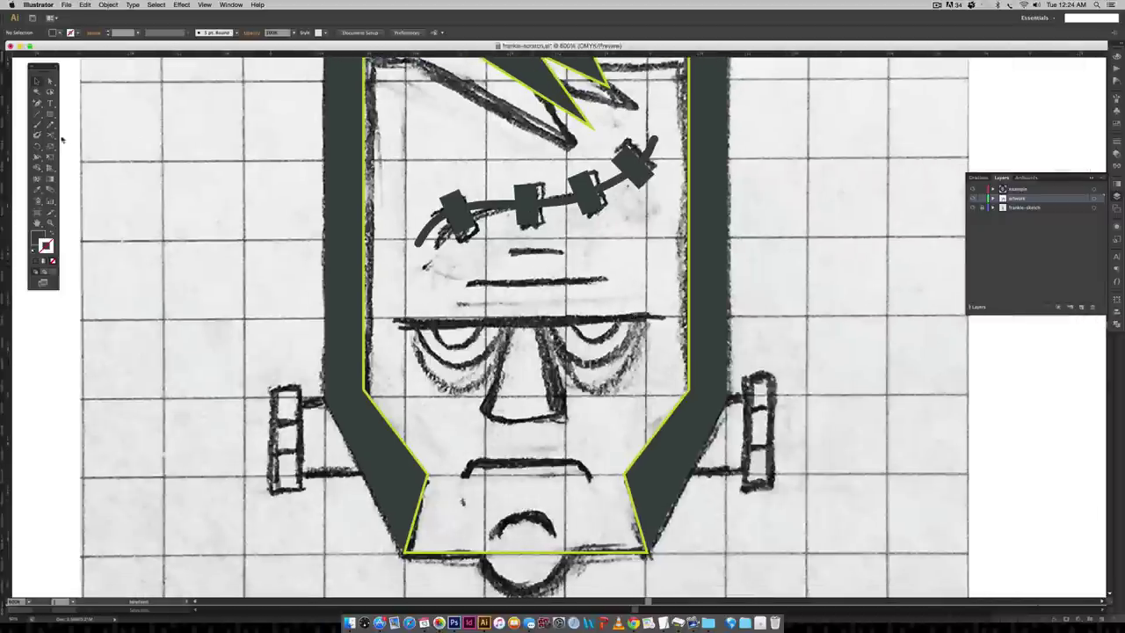
click(37, 114)
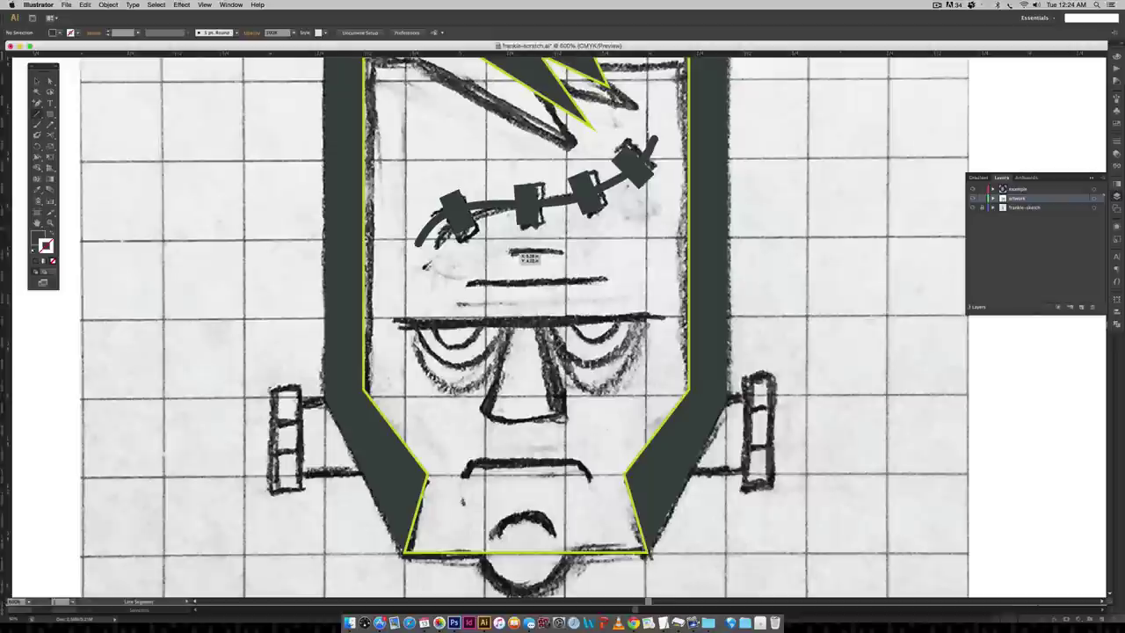
drag(510, 252, 563, 252)
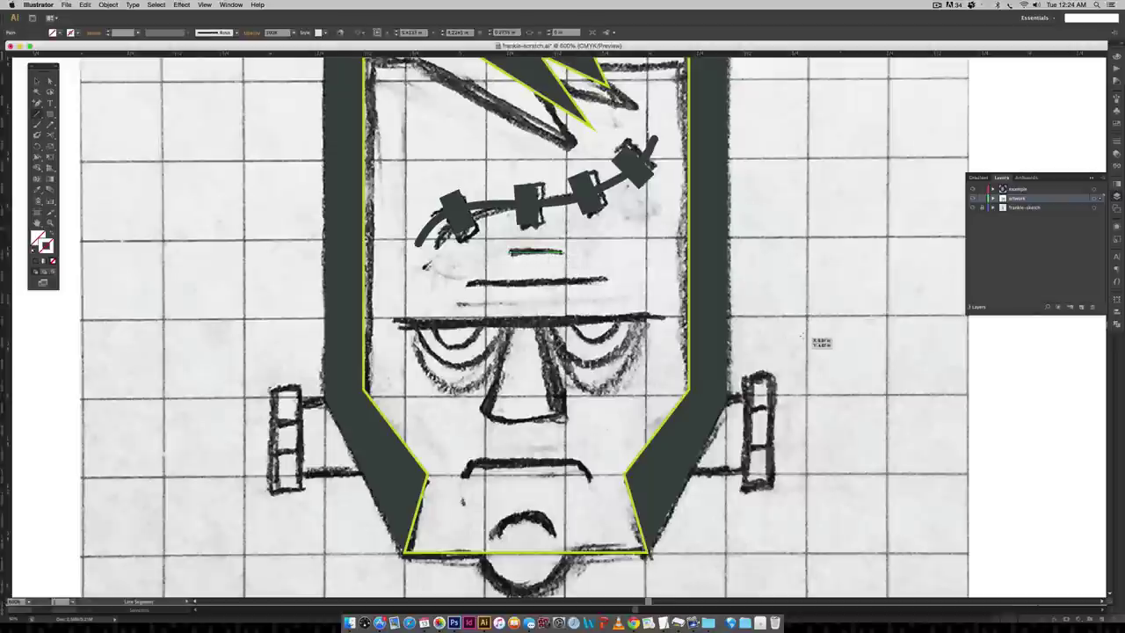
- Colour the wrinkle's stroke with the green of the second palette circle and give it round caps
scroll(633, 316, up, 5)
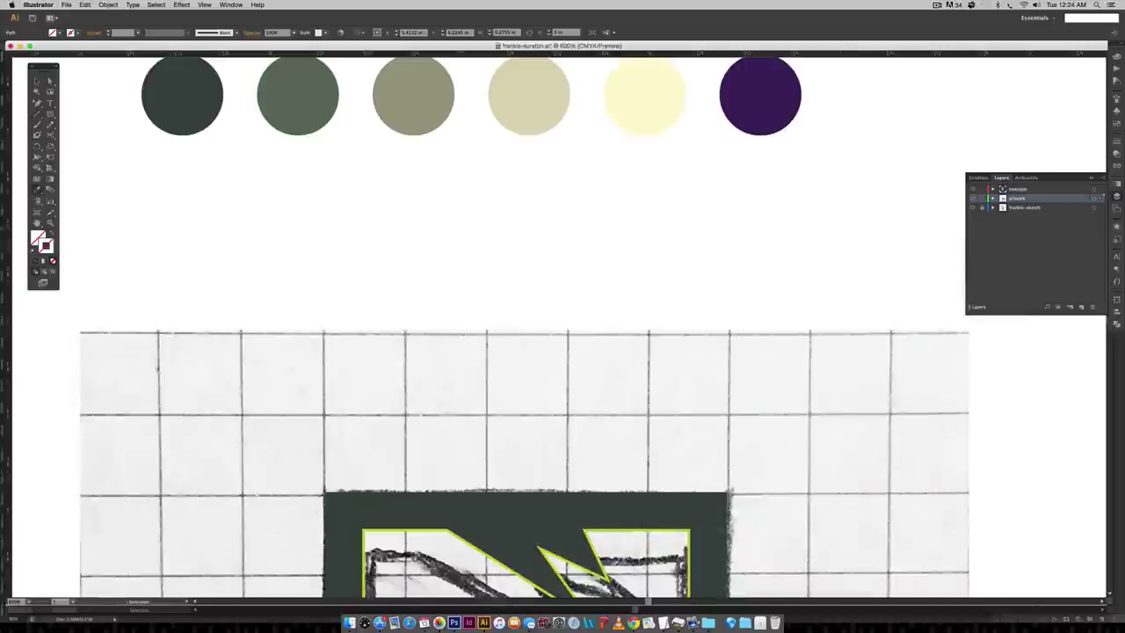
scroll(585, 316, down, 3)
click(1116, 140)
click(1049, 158)
- Duplicate the wrinkle line below the first and lengthen the copy to match the sketch's longer wrinkle
mouse_move(536, 400)
mouse_down()
mouse_move(544, 429)
mouse_move(535, 420)
mouse_move(605, 428)
mouse_up()
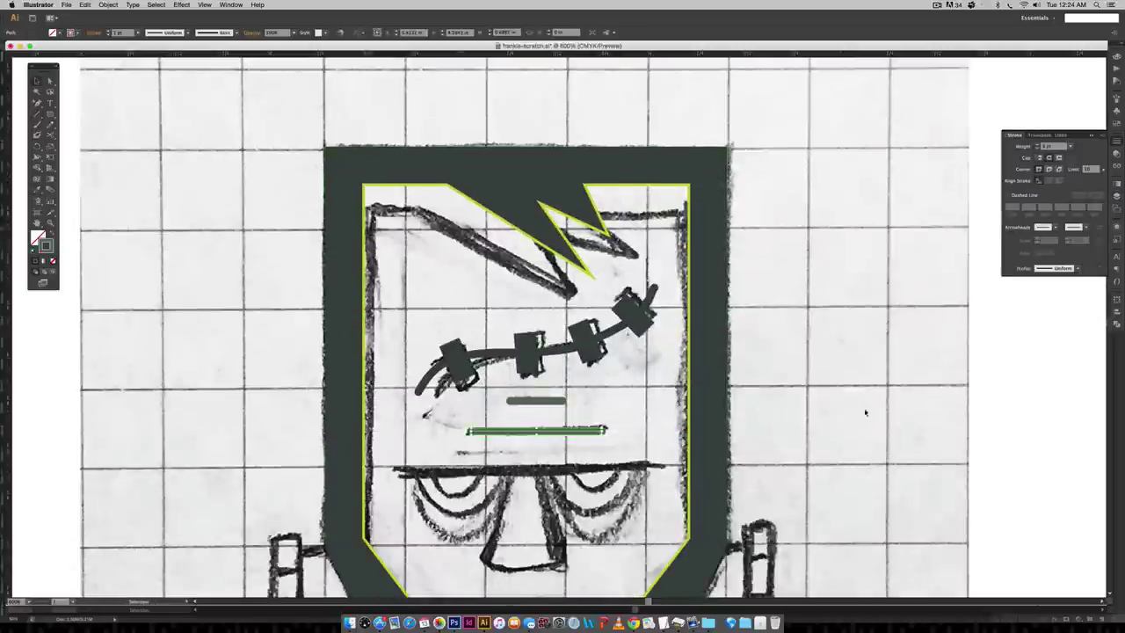
click(866, 412)
scroll(790, 351, down, 3)
- Select both wrinkle lines together with the hair shape and align them on their horizontal centres
click(536, 273)
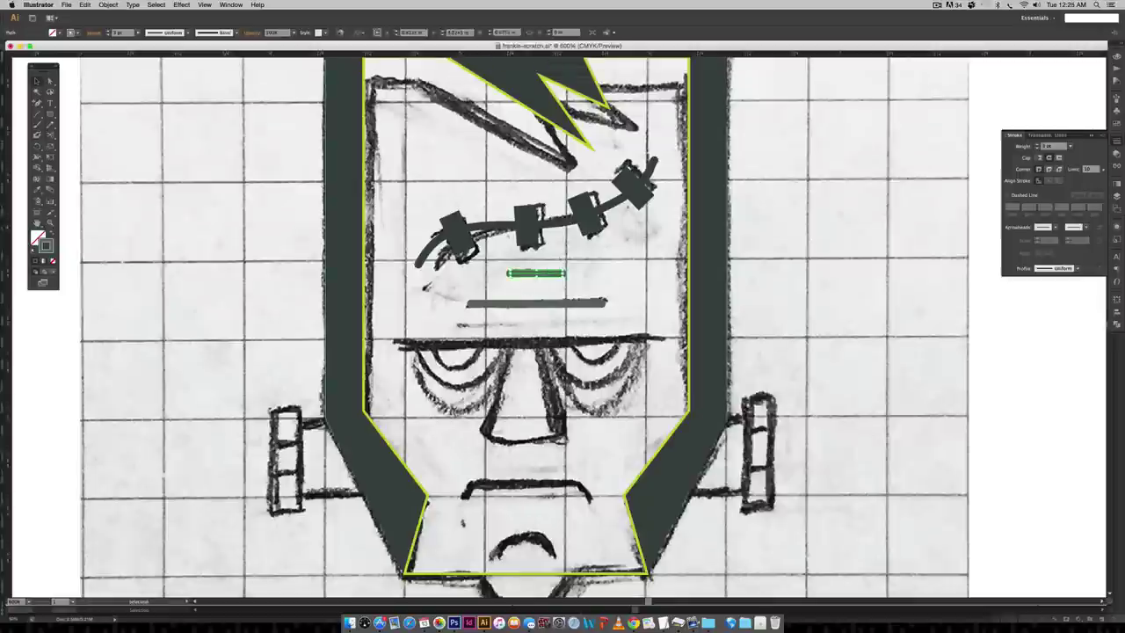
shift+click(563, 303)
shift+click(713, 331)
scroll(898, 442, up, 1)
scroll(898, 441, up, 2)
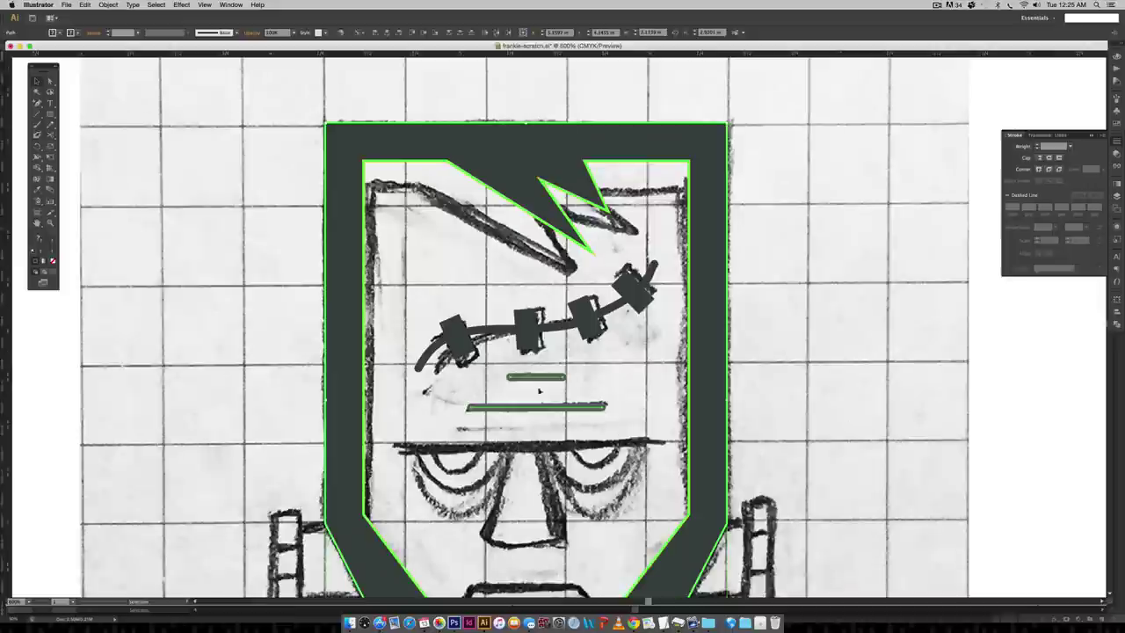
click(386, 32)
click(784, 301)
- Duplicate the longer wrinkle down to the brow, widen it across both eyes, and recolour it with the stitches' dark green
scroll(784, 302, down, 4)
scroll(783, 302, up, 1)
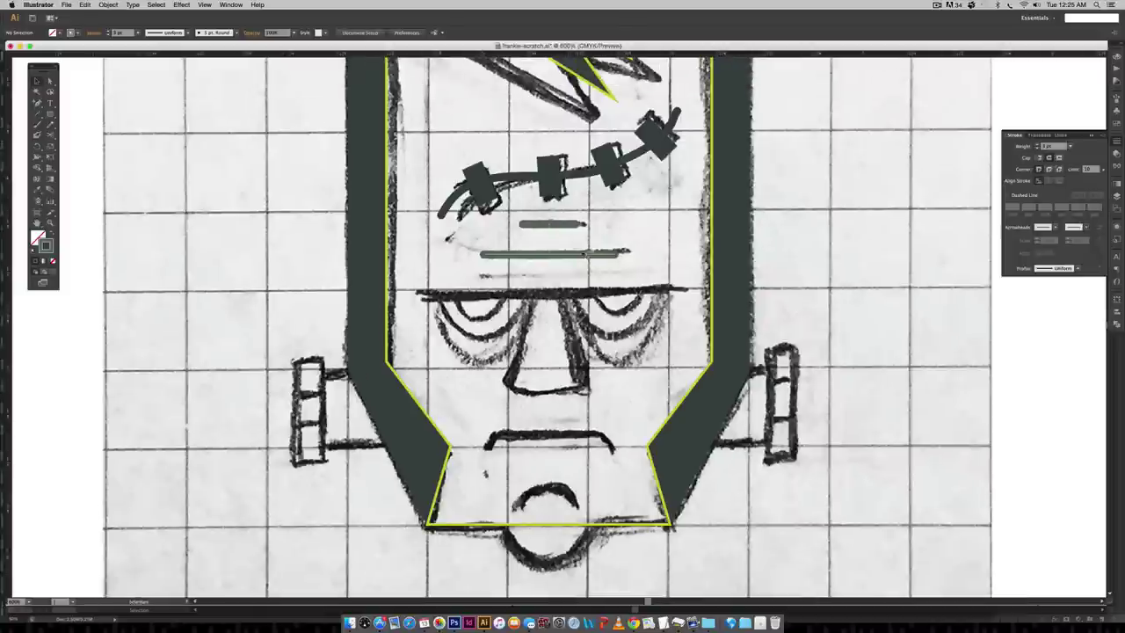
drag(590, 254, 691, 291)
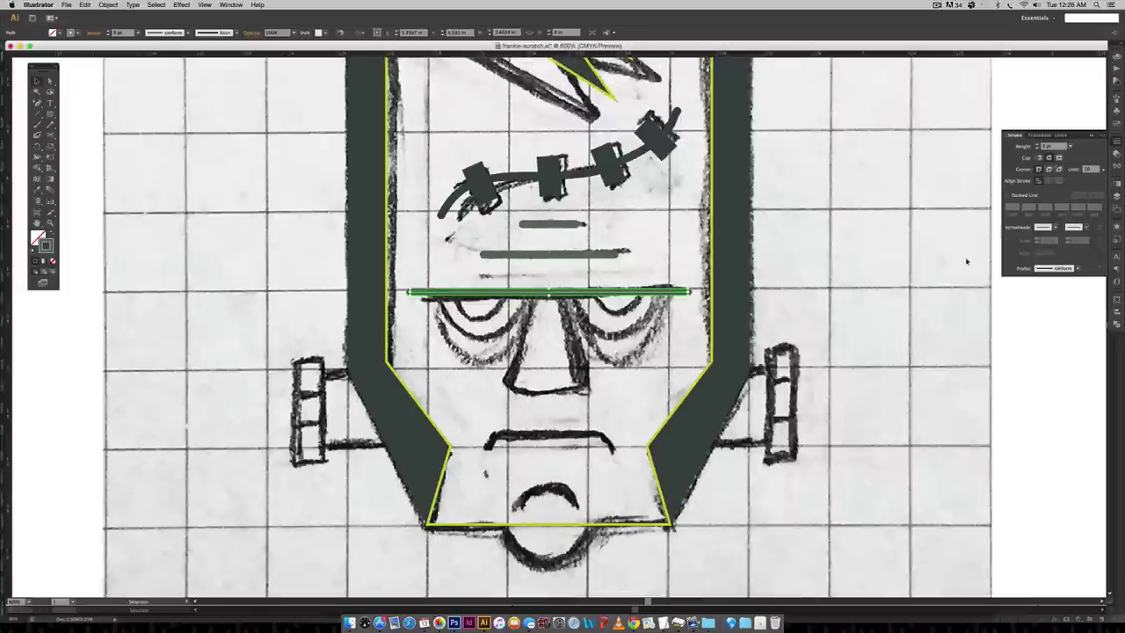
scroll(966, 261, up, 1)
key(i)
click(640, 165)
key(v)
- Set the brow line's stroke weight to 7 pt and nudge it slightly upward
click(1037, 144)
click(1037, 144)
click(1037, 144)
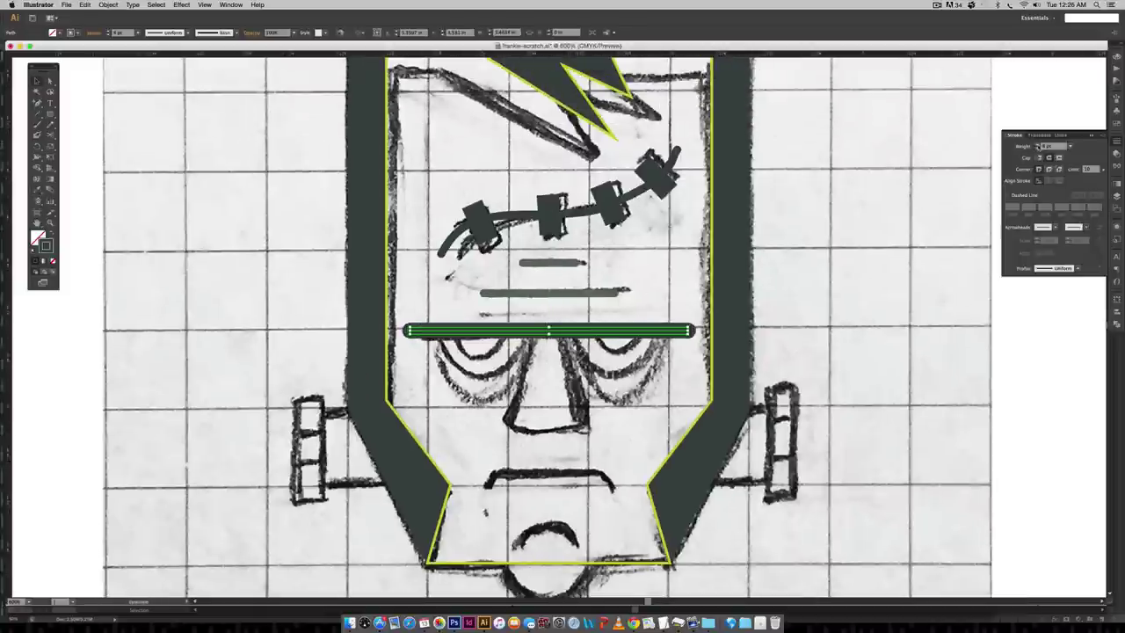
click(1036, 144)
key(super+equal)
key(super+equal)
drag(539, 344, 538, 339)
click(984, 344)
key(super+minus)
key(super+minus)
key(super+minus)
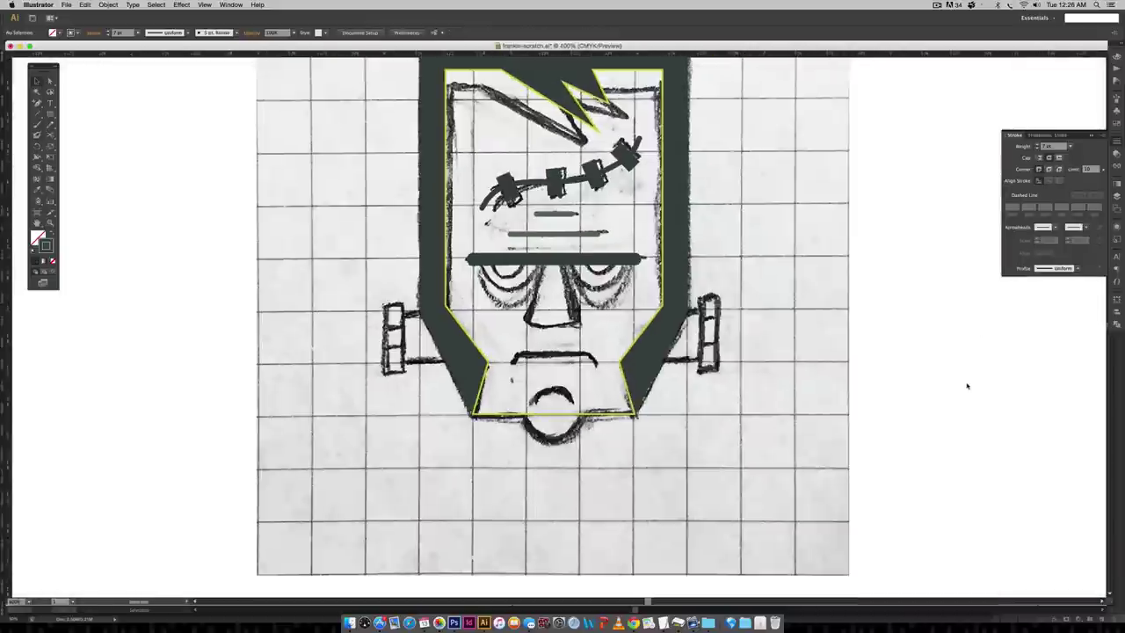
- Check the artwork without the sketch by hiding and re-showing the frankie-sketch layer, and save the document
click(1116, 197)
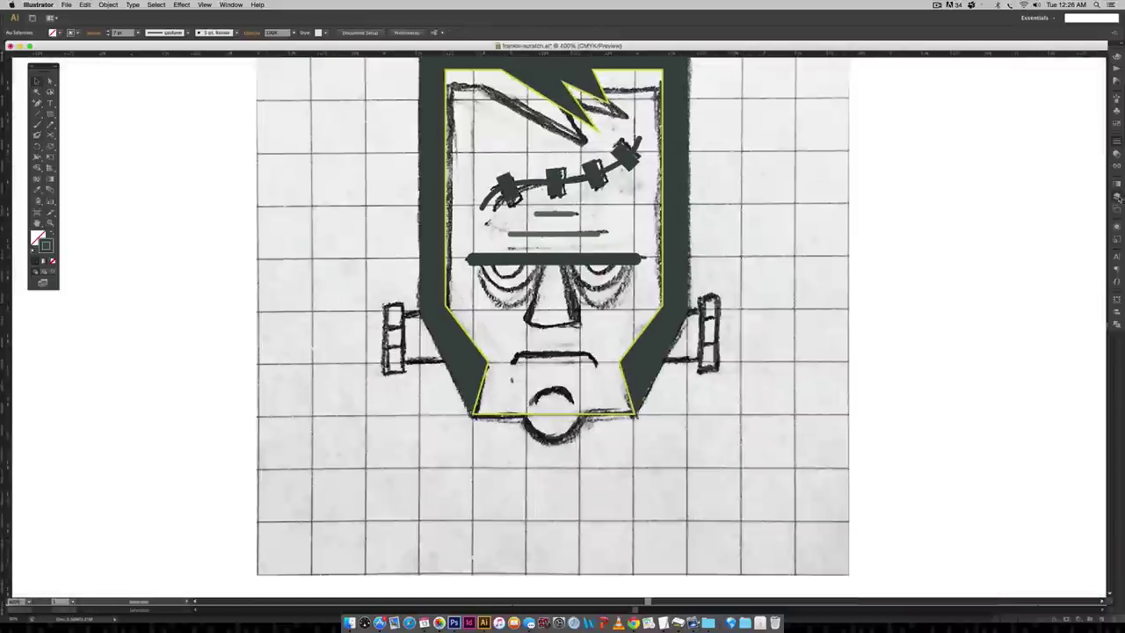
click(972, 207)
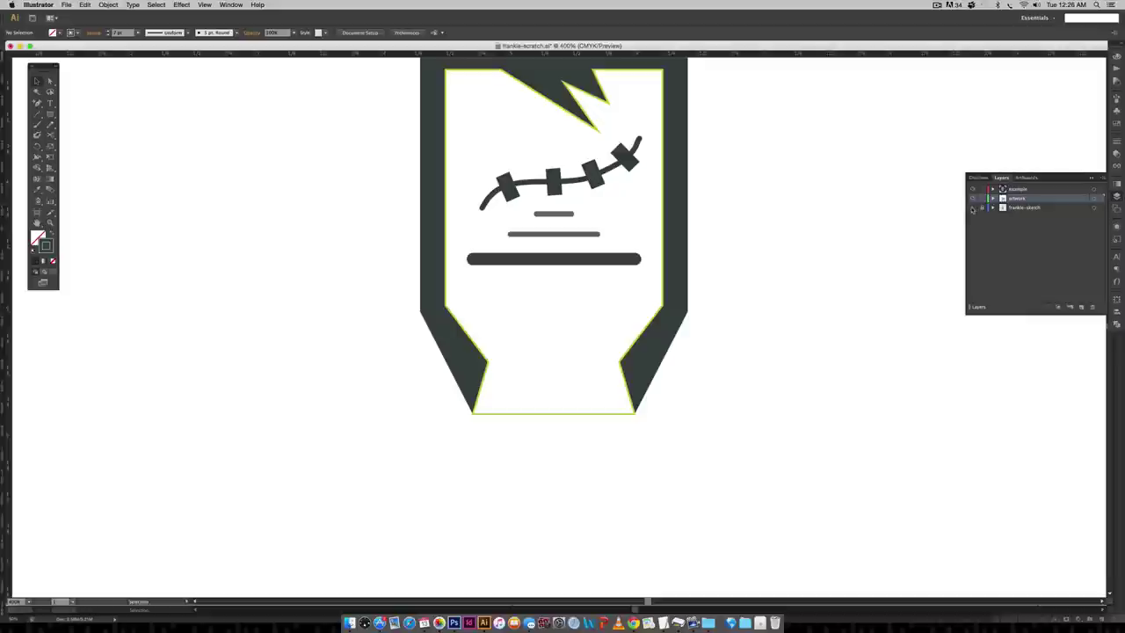
click(972, 207)
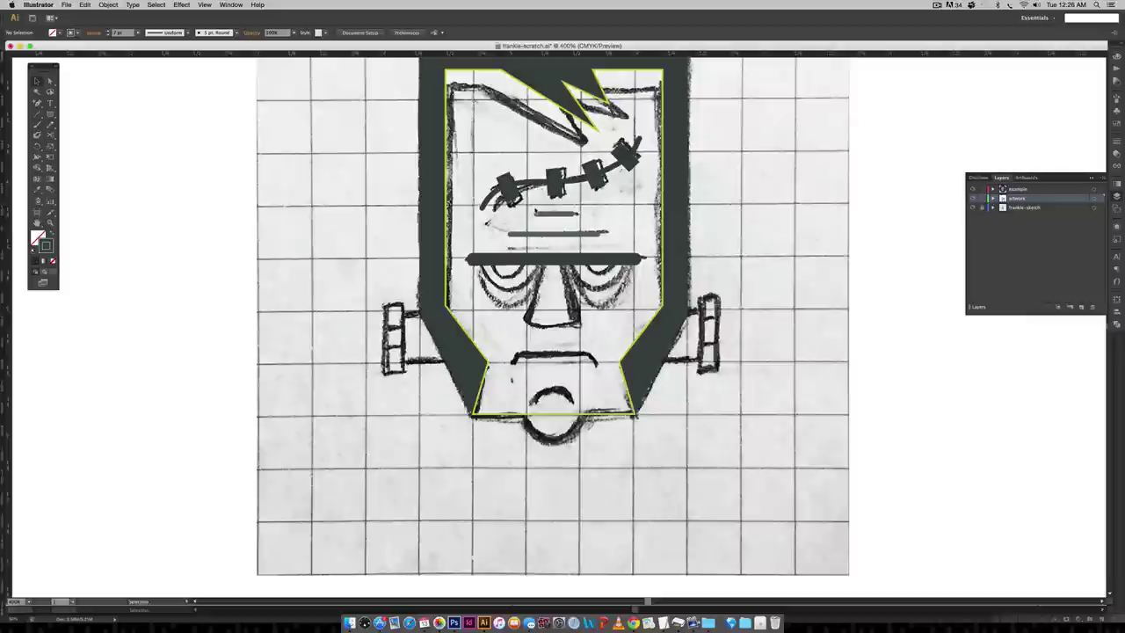
key(super+equal)
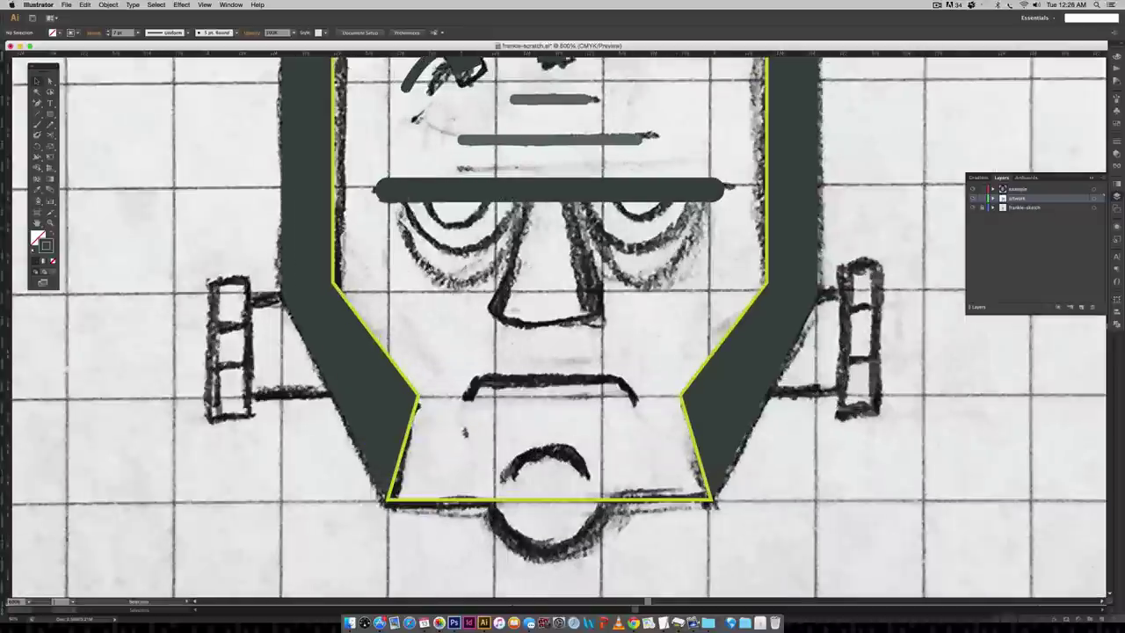
key(super+s)
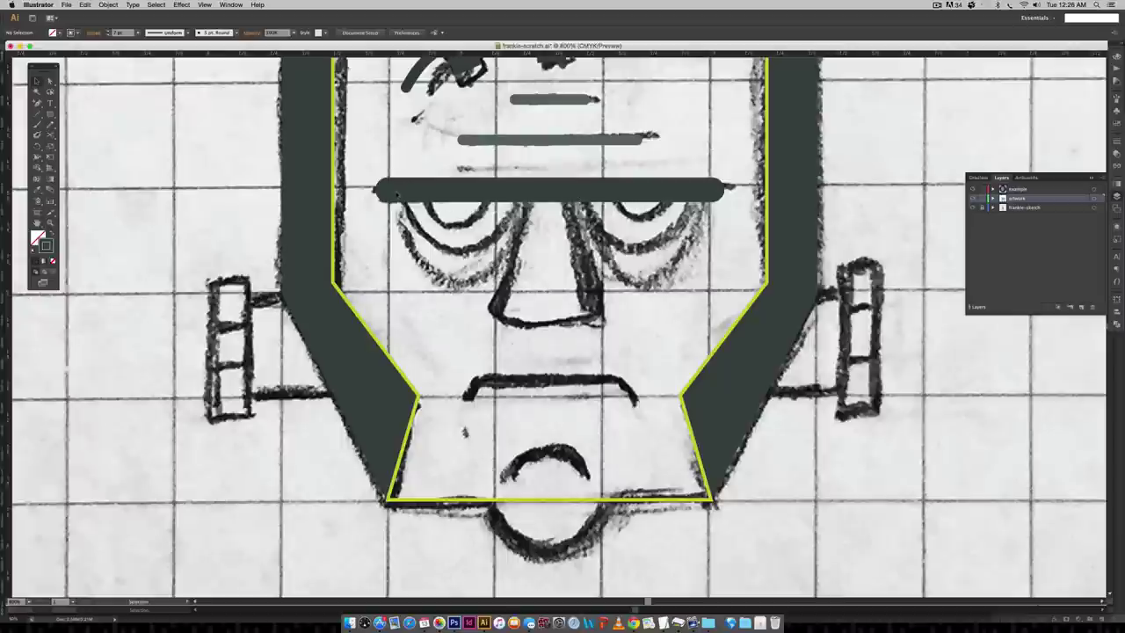
- Draw an ellipse over the sketched bag under the eye on the scar's lower end
click(50, 114)
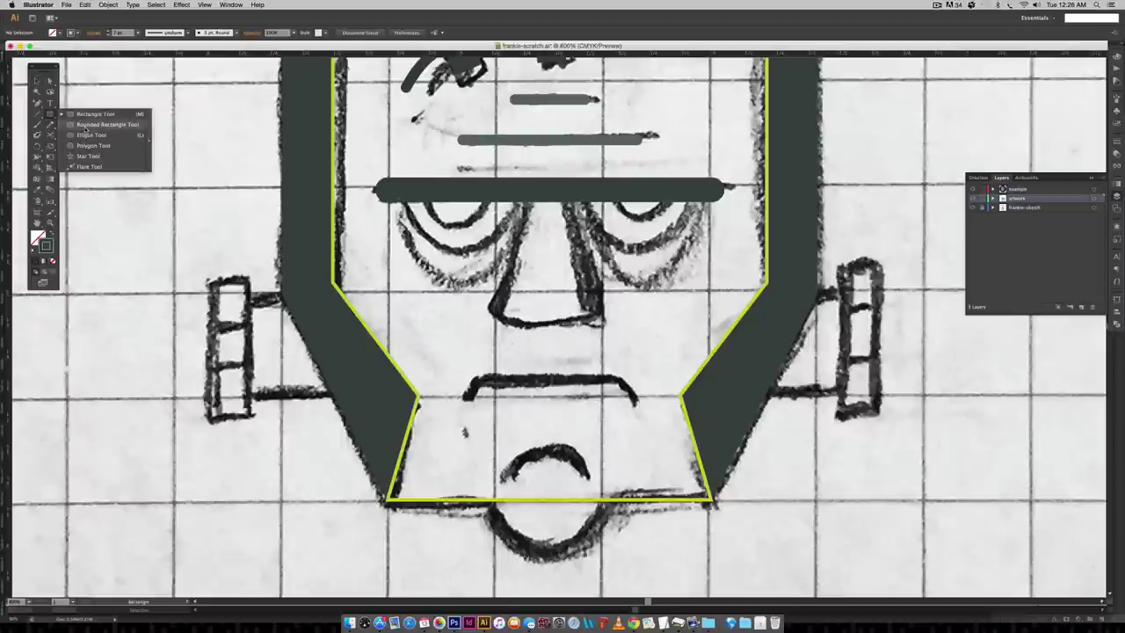
click(85, 135)
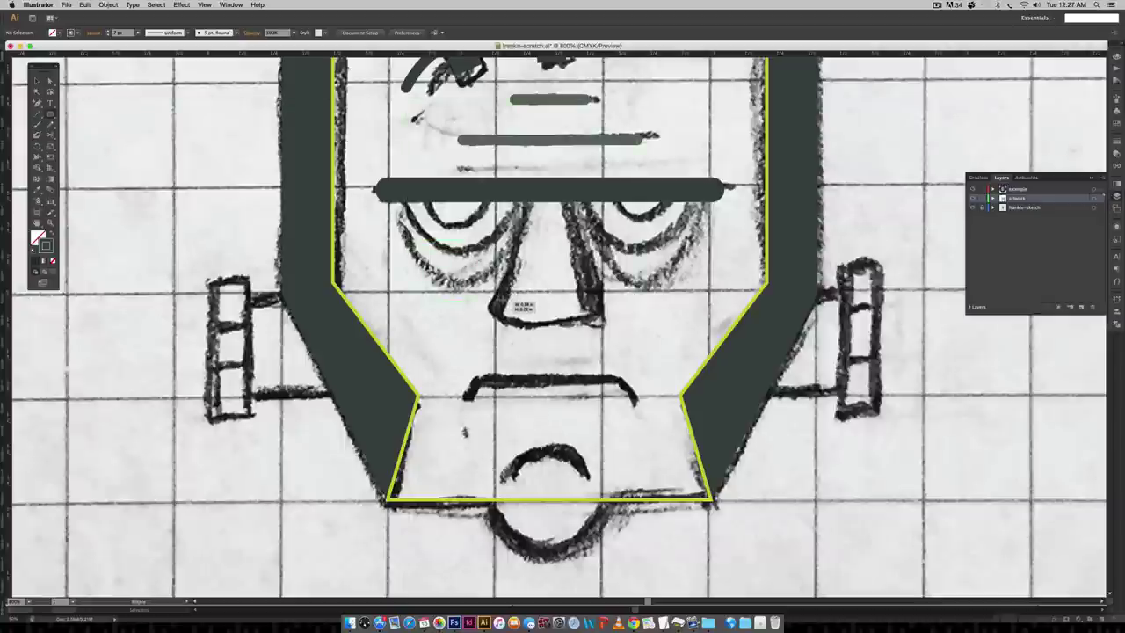
drag(508, 299, 507, 305)
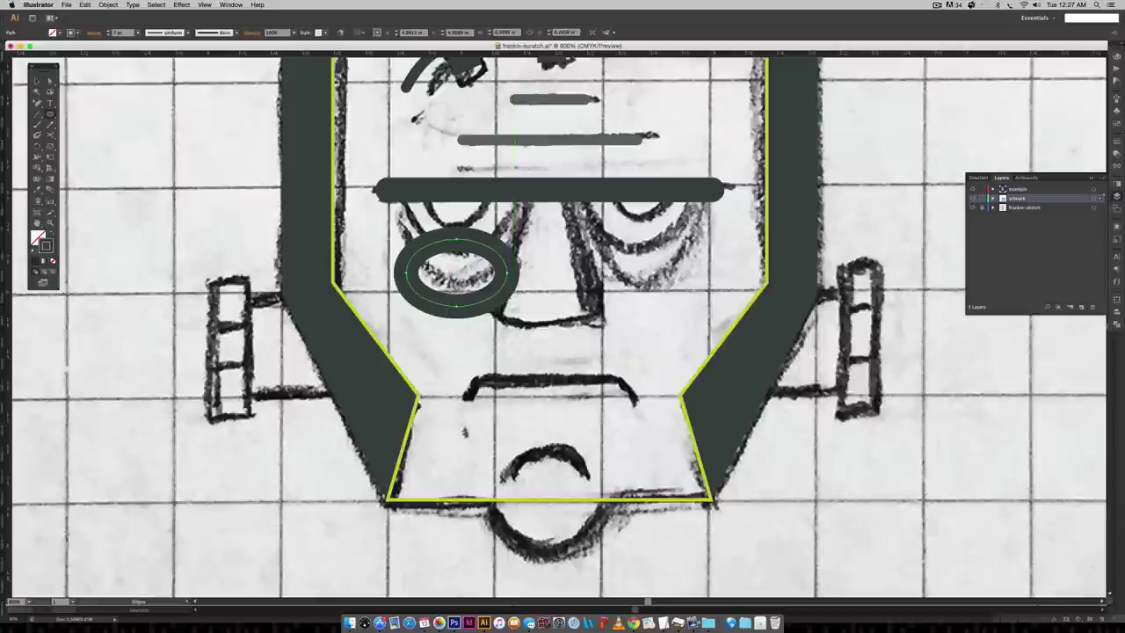
key(v)
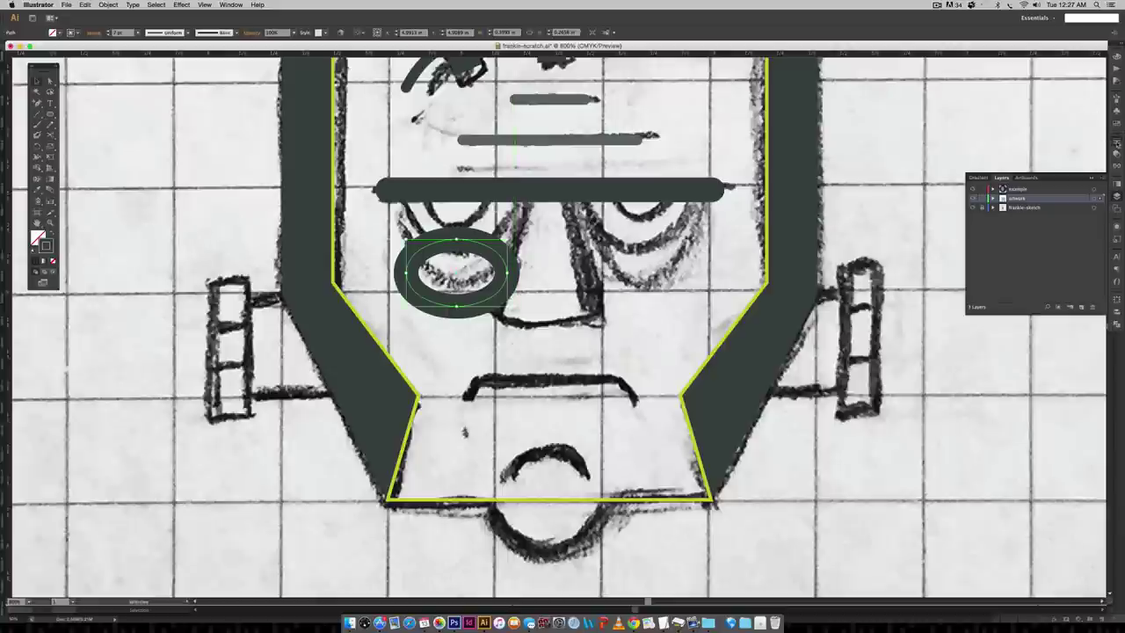
- Reduce the ellipse's stroke weight to 1 pt
click(1117, 142)
click(1037, 150)
click(1037, 150)
click(1037, 150)
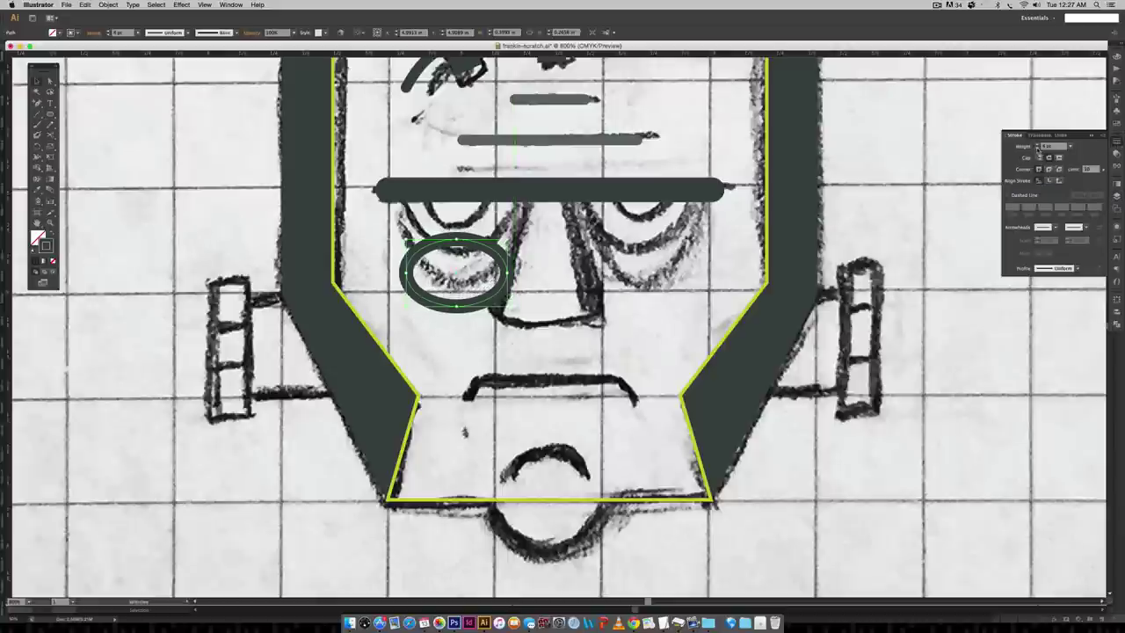
click(1038, 149)
click(1038, 150)
click(1038, 149)
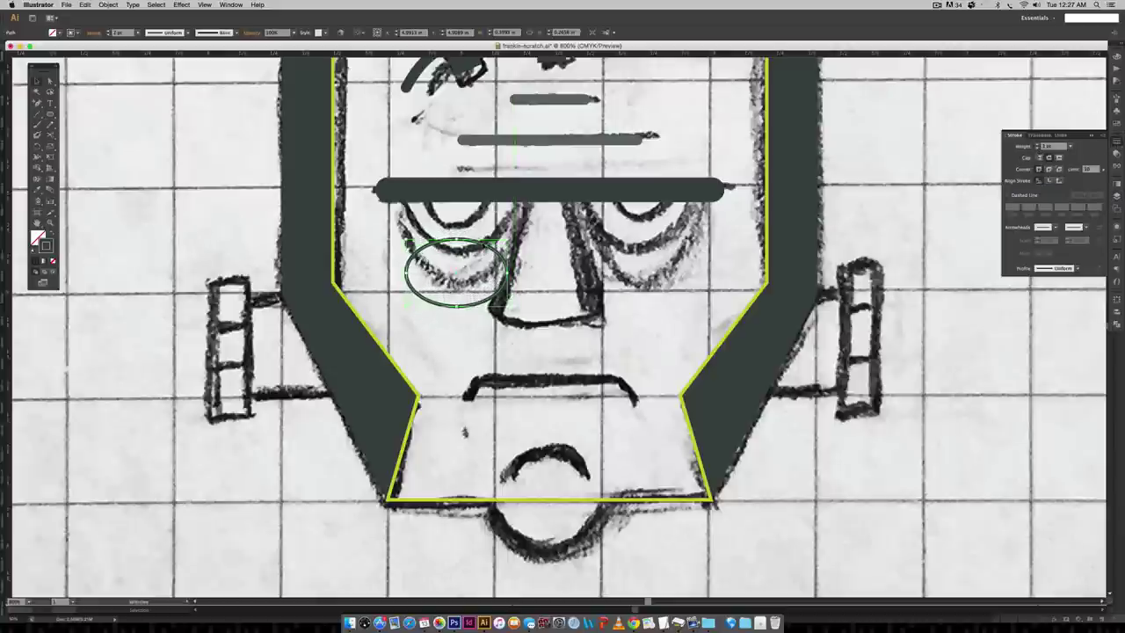
- Move the ellipse up over the brow line and stretch its sides, bottom and top to fit the sketch's inner eye-bag curve
drag(492, 248, 492, 185)
drag(412, 210, 406, 210)
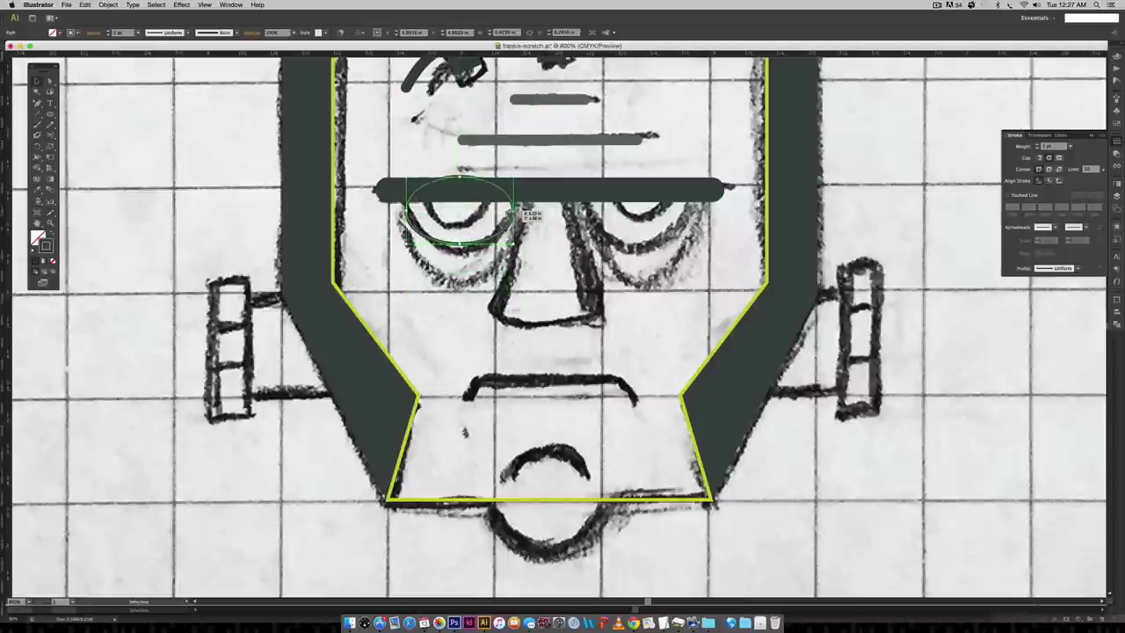
drag(513, 212, 520, 215)
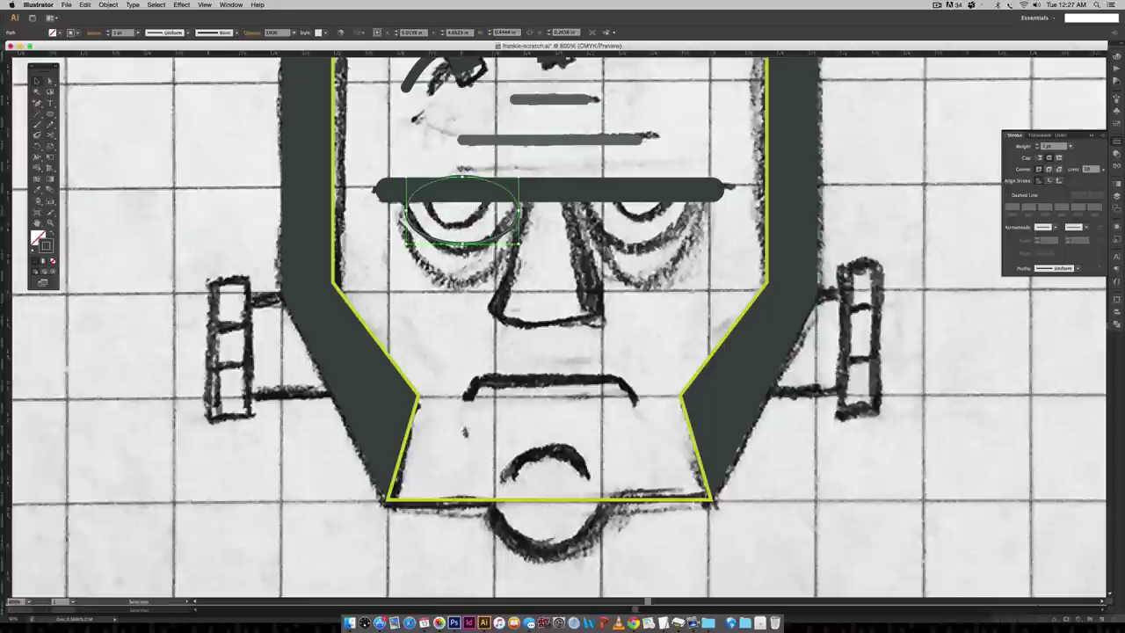
drag(462, 244, 505, 238)
drag(463, 171, 459, 156)
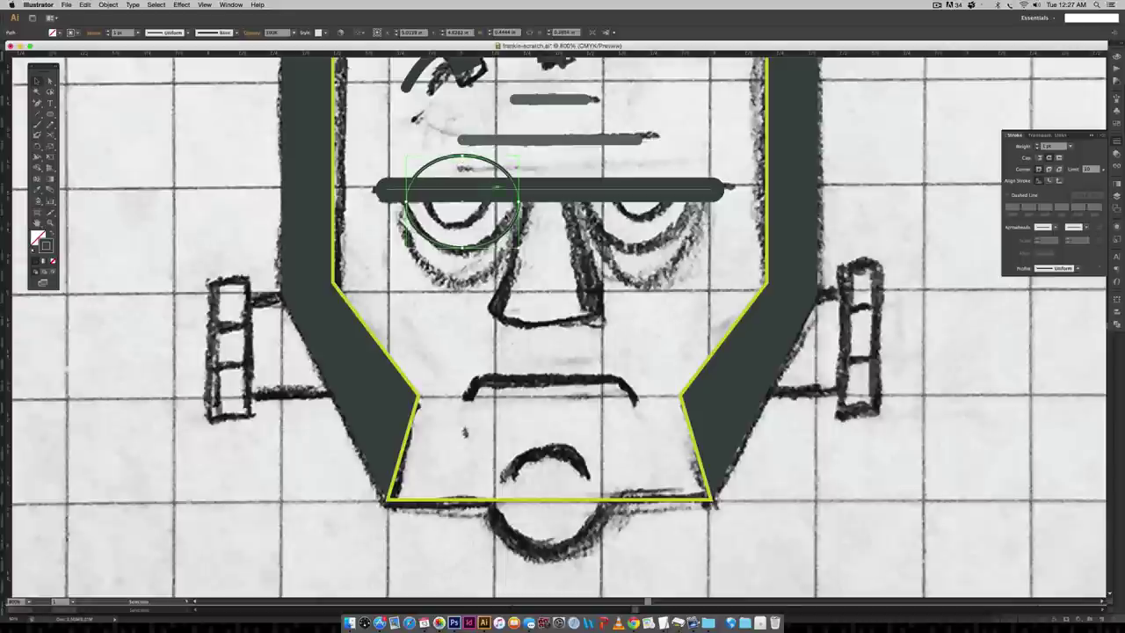
click(1045, 405)
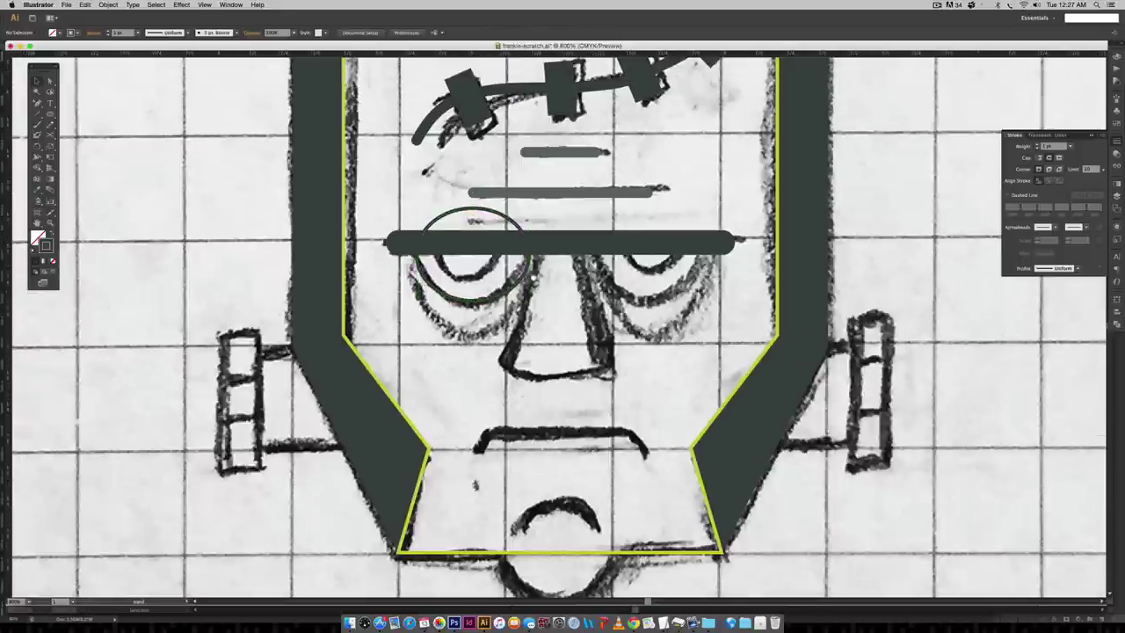
- Delete the ellipse's top anchor point and close the remaining arc with a straight edge along the brow using the Pen tool
scroll(456, 212, up, 3)
click(456, 211)
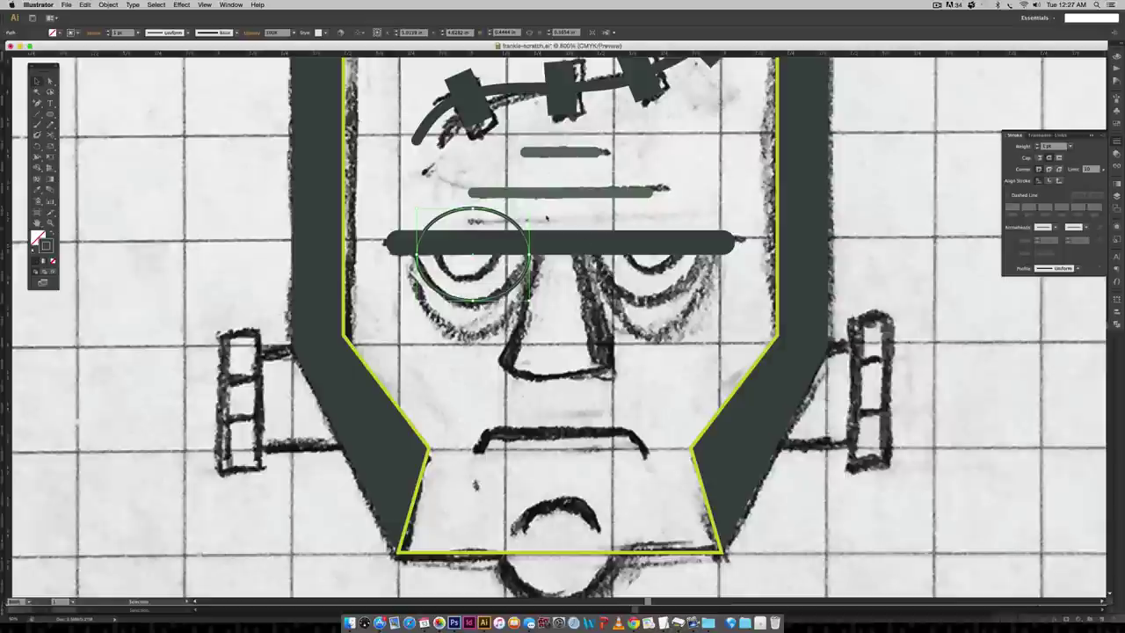
key(a)
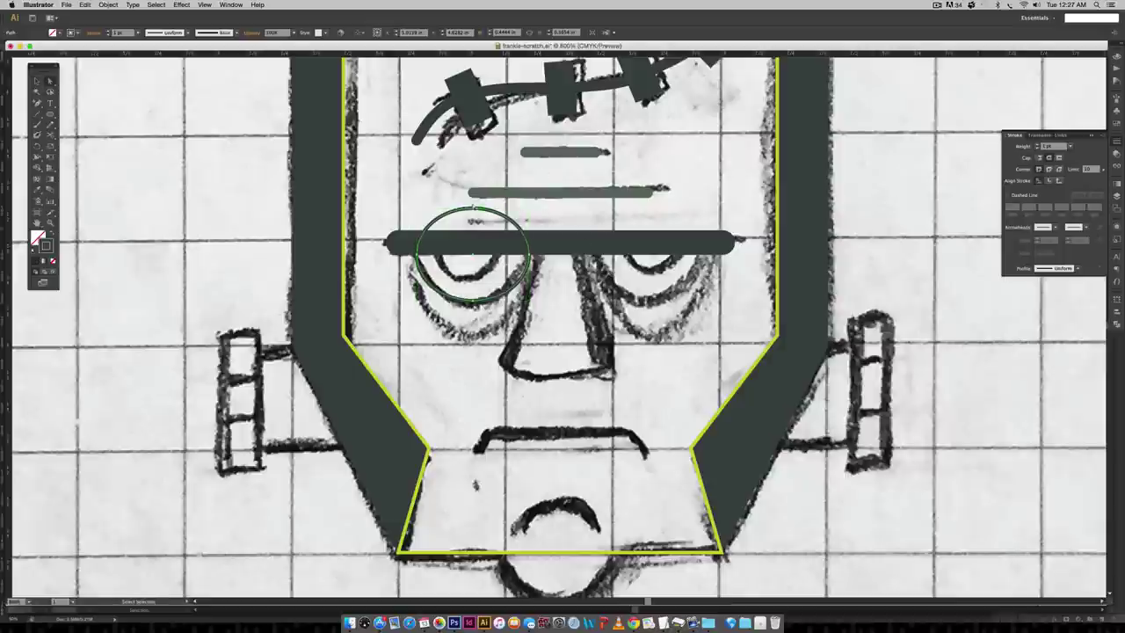
click(472, 209)
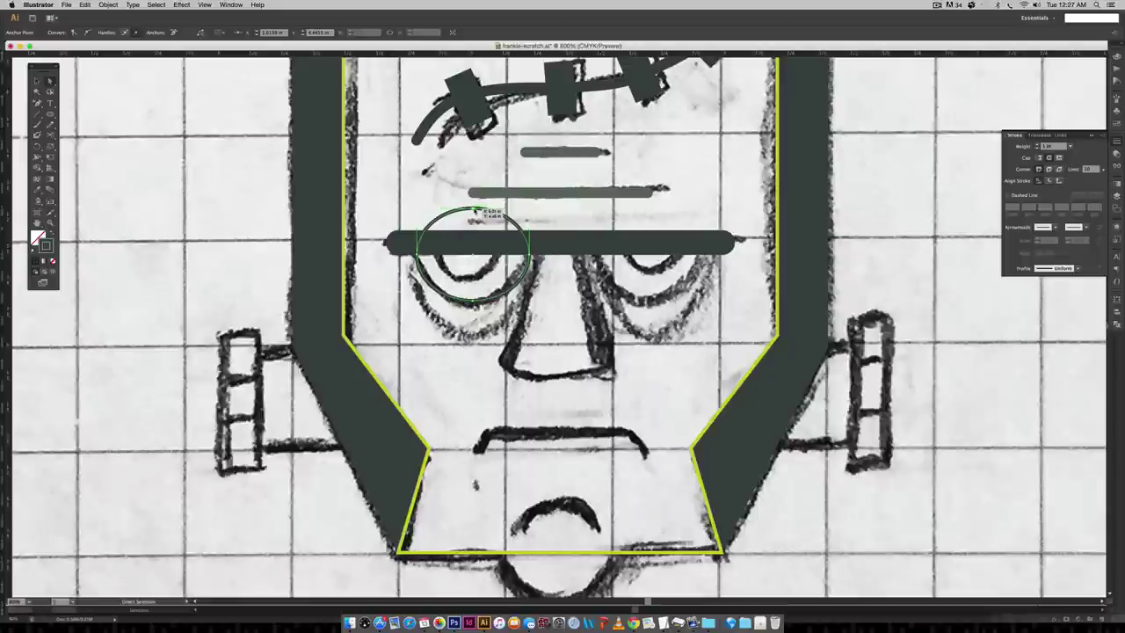
key(Delete)
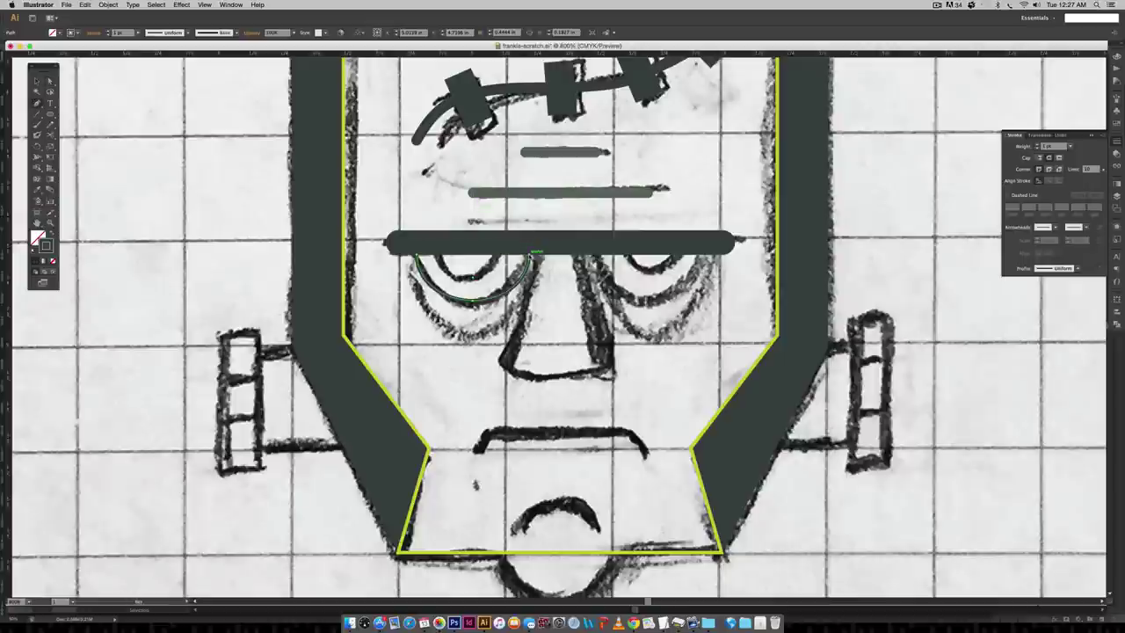
click(533, 253)
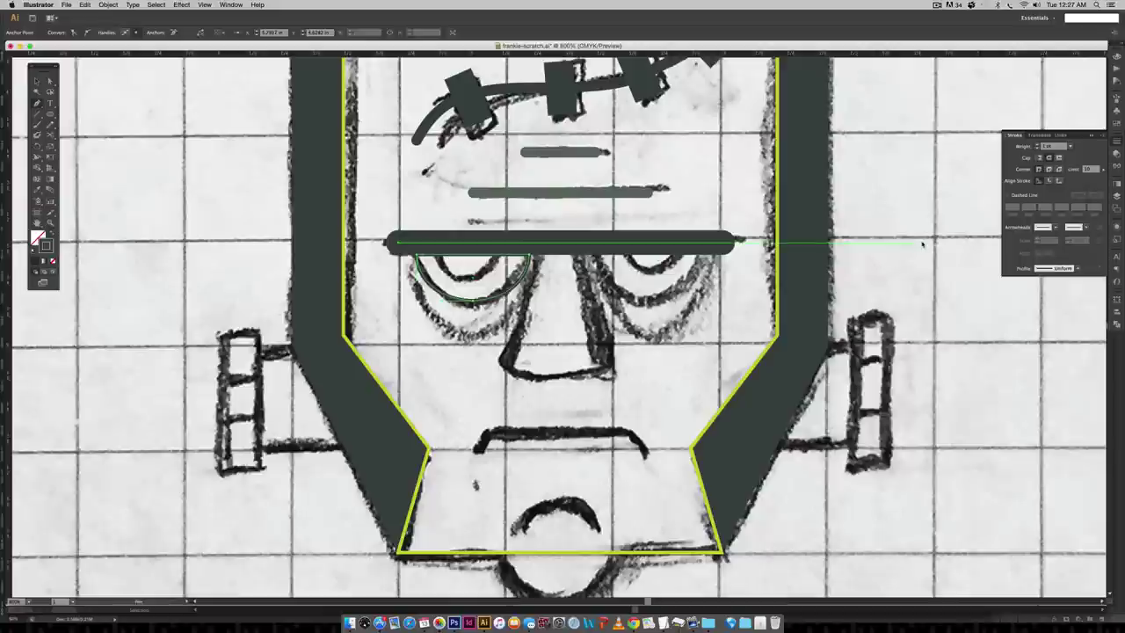
click(954, 255)
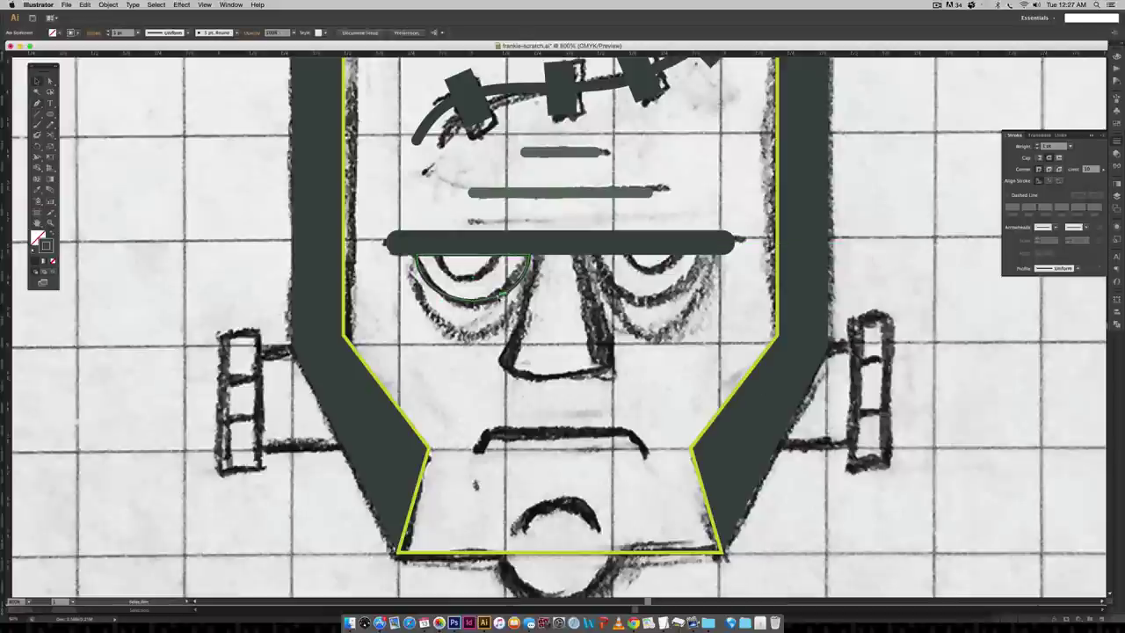
- Duplicate the half-circle in place and stretch the copy's bottom edge down to the sketch's outer eye-bag curve
click(505, 297)
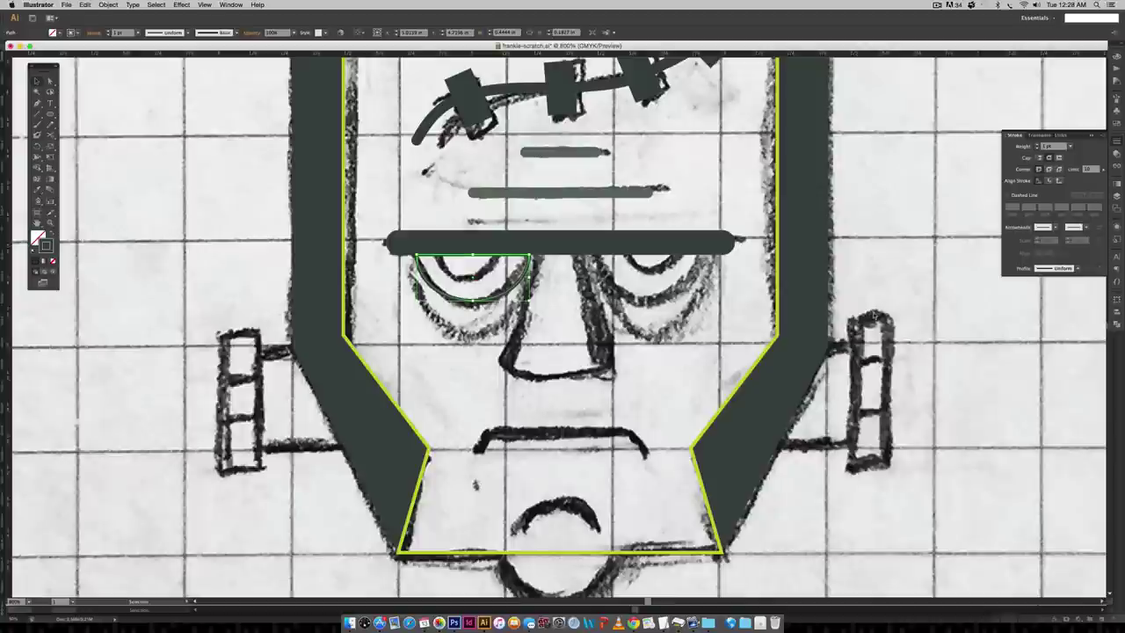
key(a)
key(v)
click(970, 397)
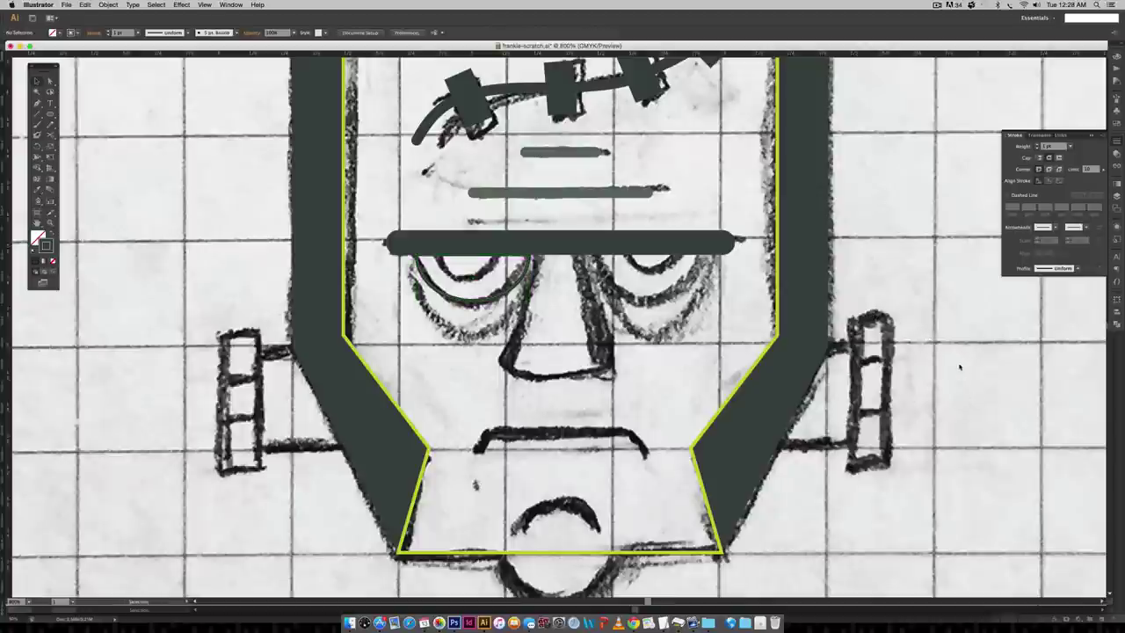
key(super+z)
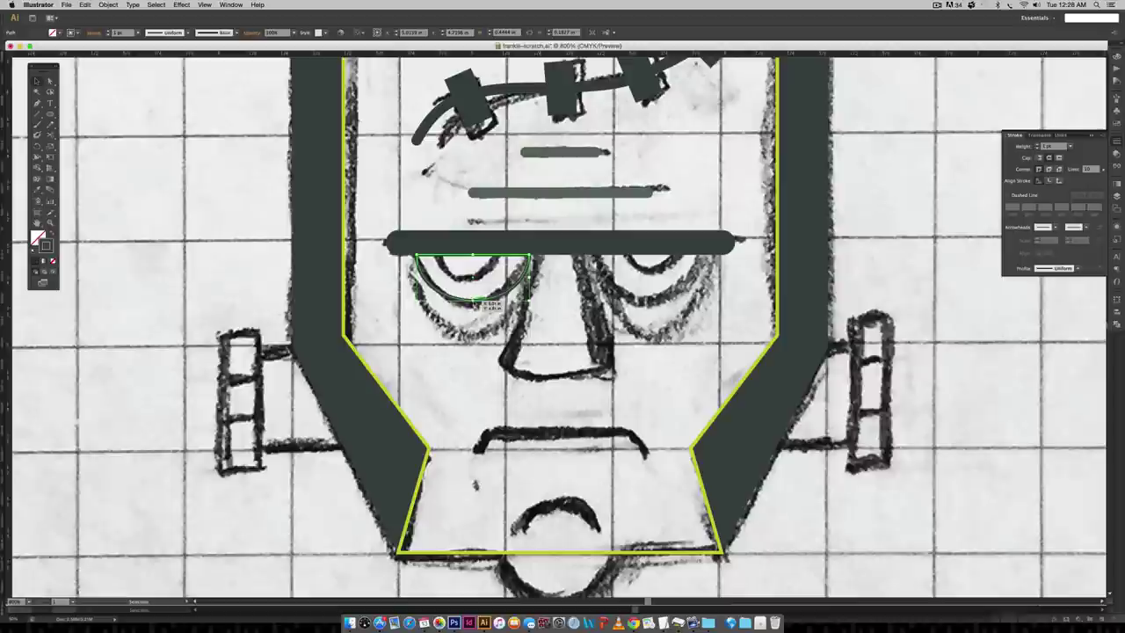
drag(474, 303, 473, 337)
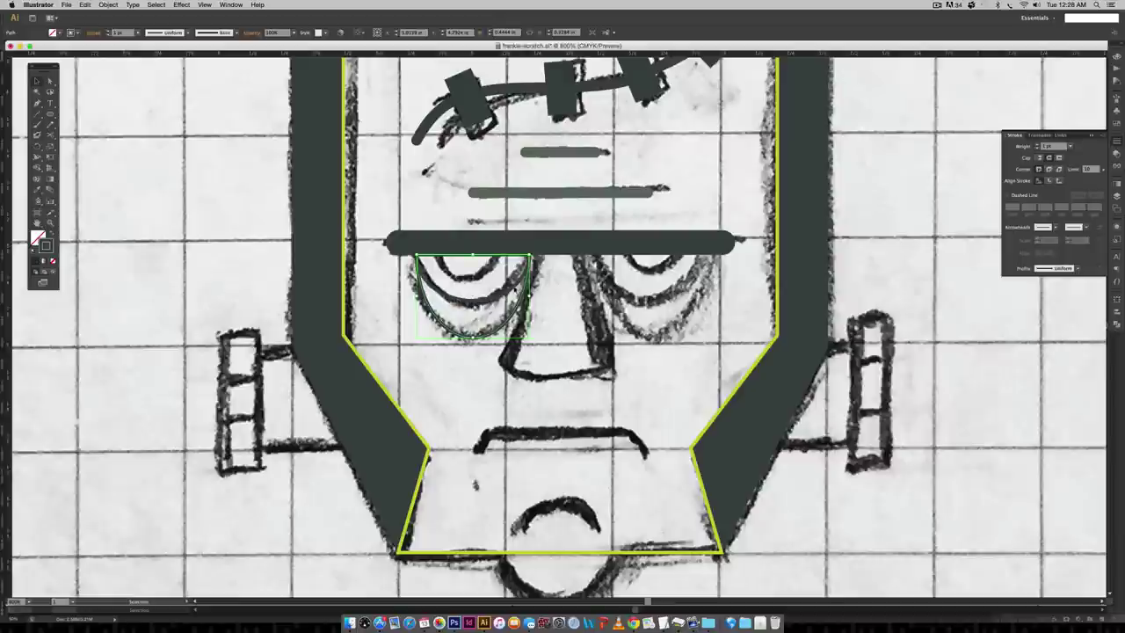
- Send the taller half-circle backward behind the smaller one and deselect it
right_click(522, 312)
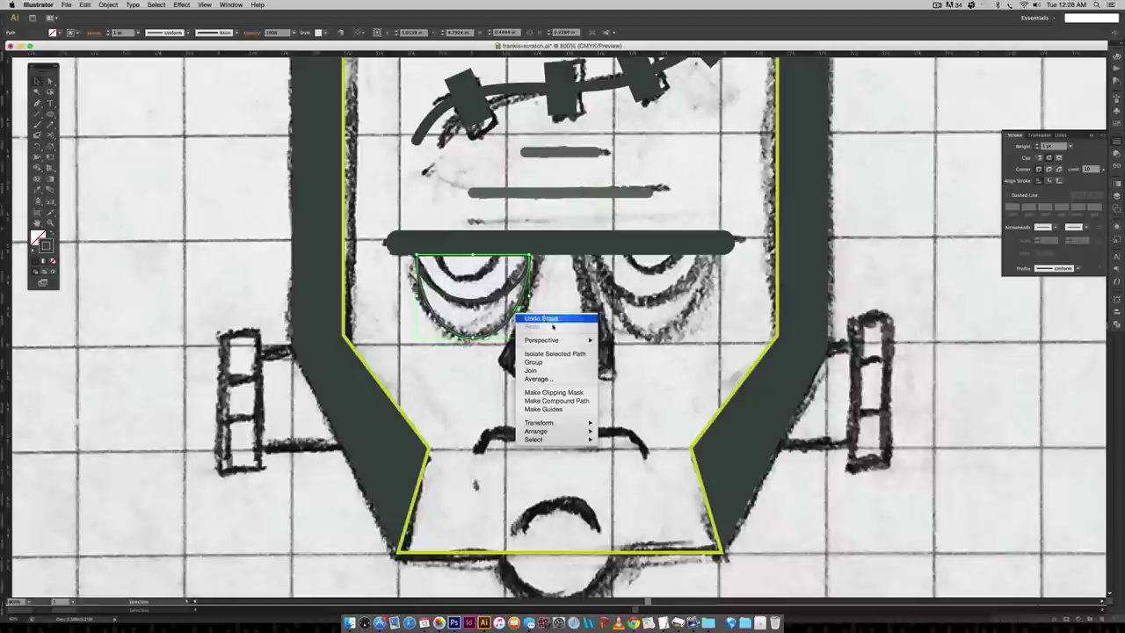
mouse_move(566, 433)
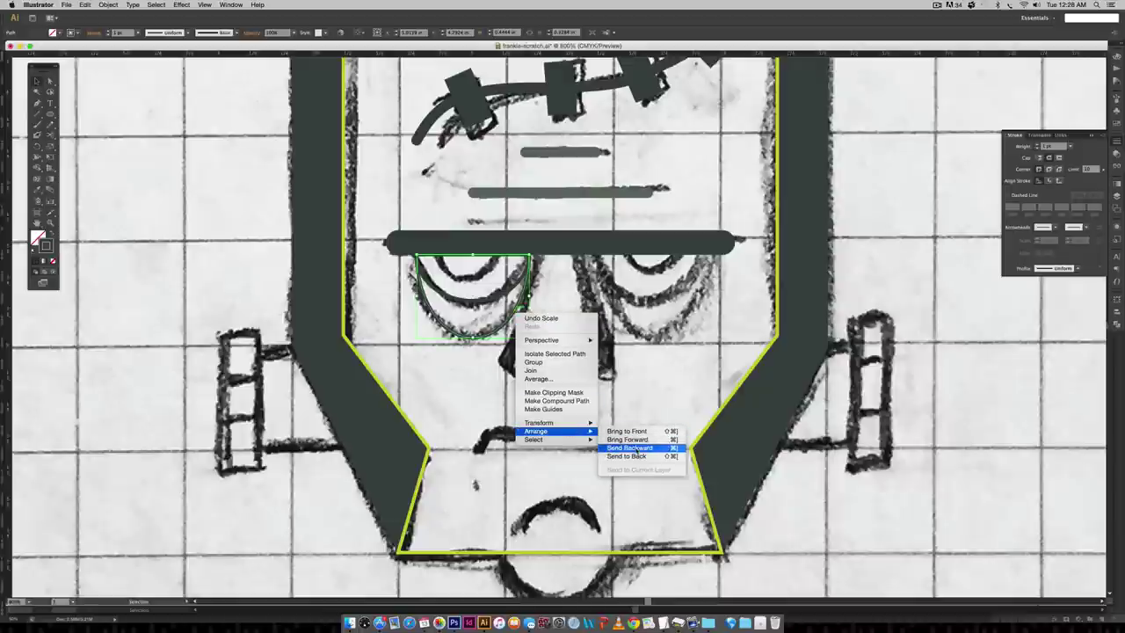
click(677, 450)
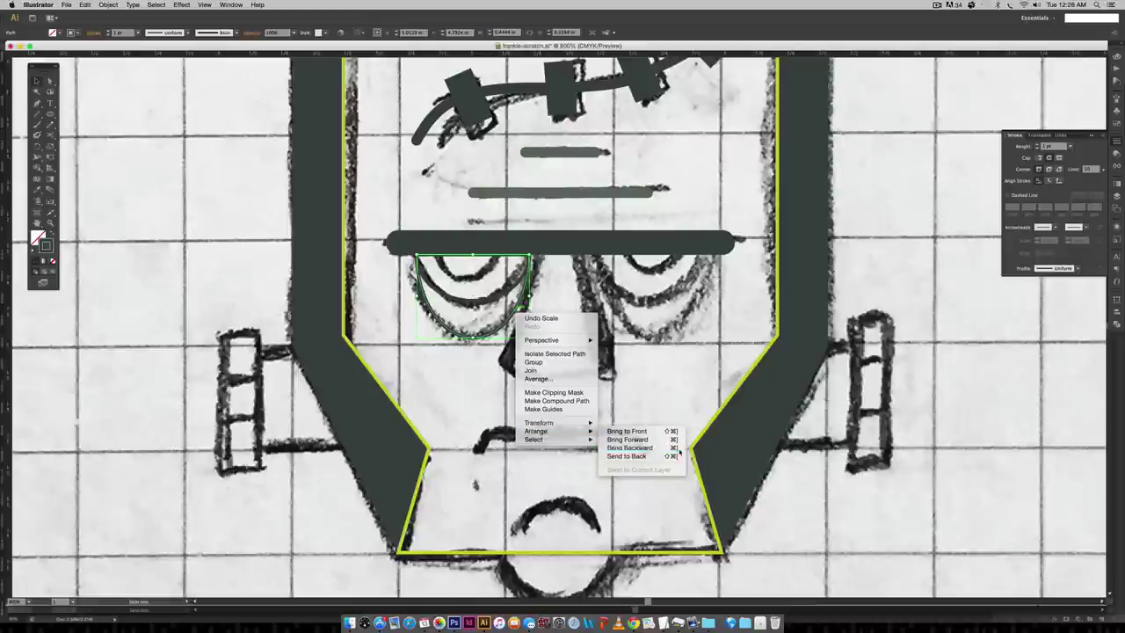
click(878, 237)
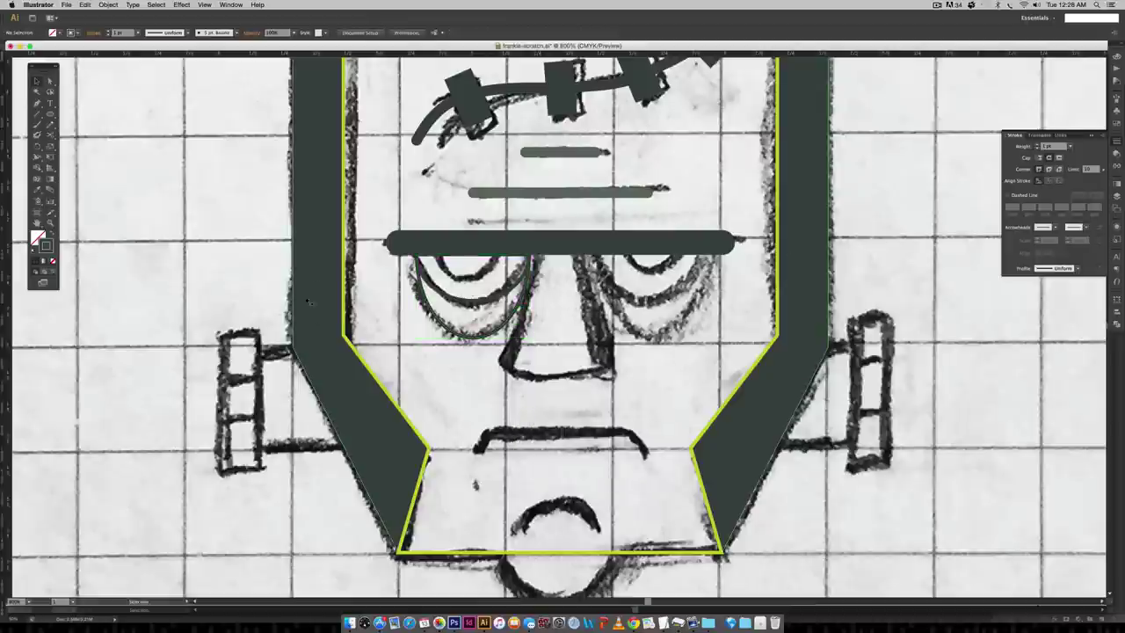
- Fill the smaller eye half-circle with the darkest green palette colour using the Eyedropper, leaving it without a stroke
drag(336, 263, 567, 331)
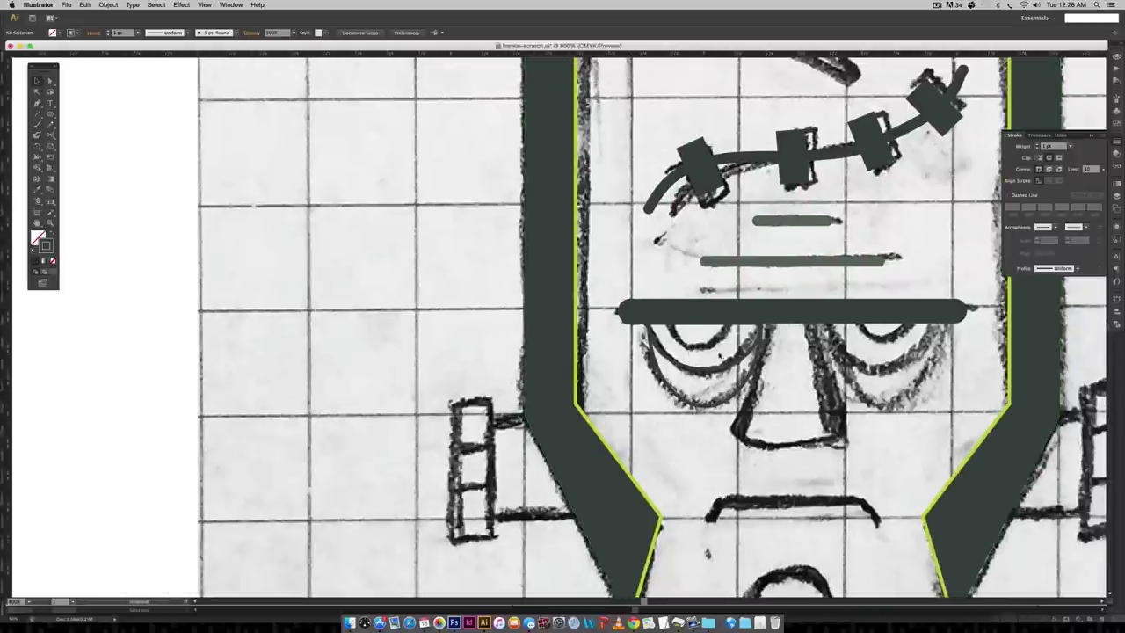
click(747, 352)
key(super+minus)
key(super+minus)
key(super+minus)
key(super+minus)
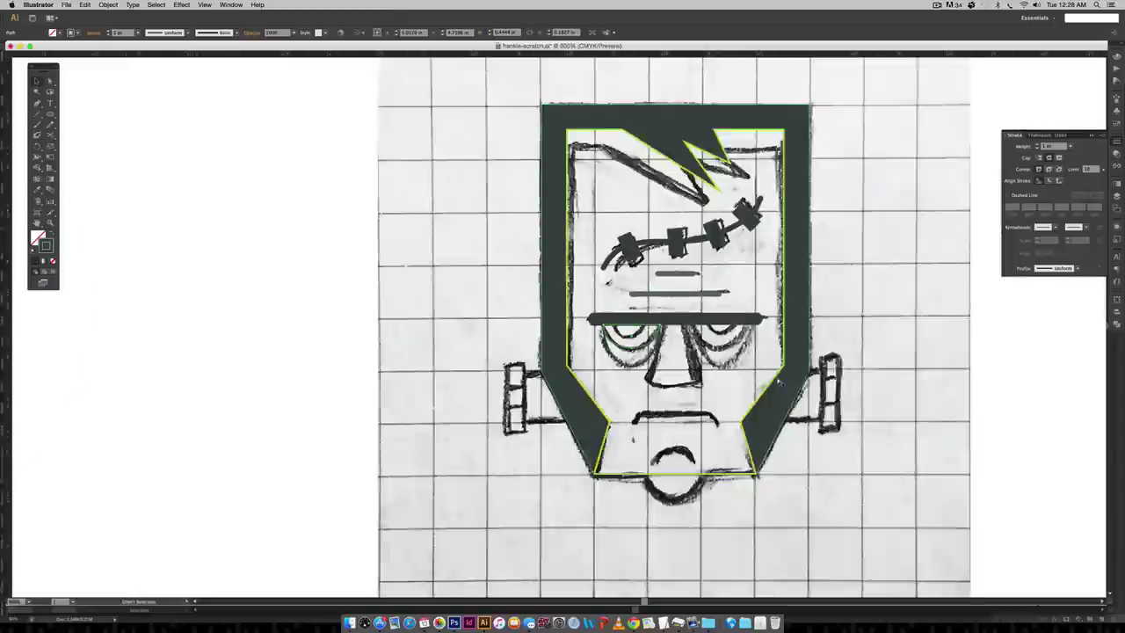
scroll(494, 324, up, 2)
scroll(494, 323, right, 1)
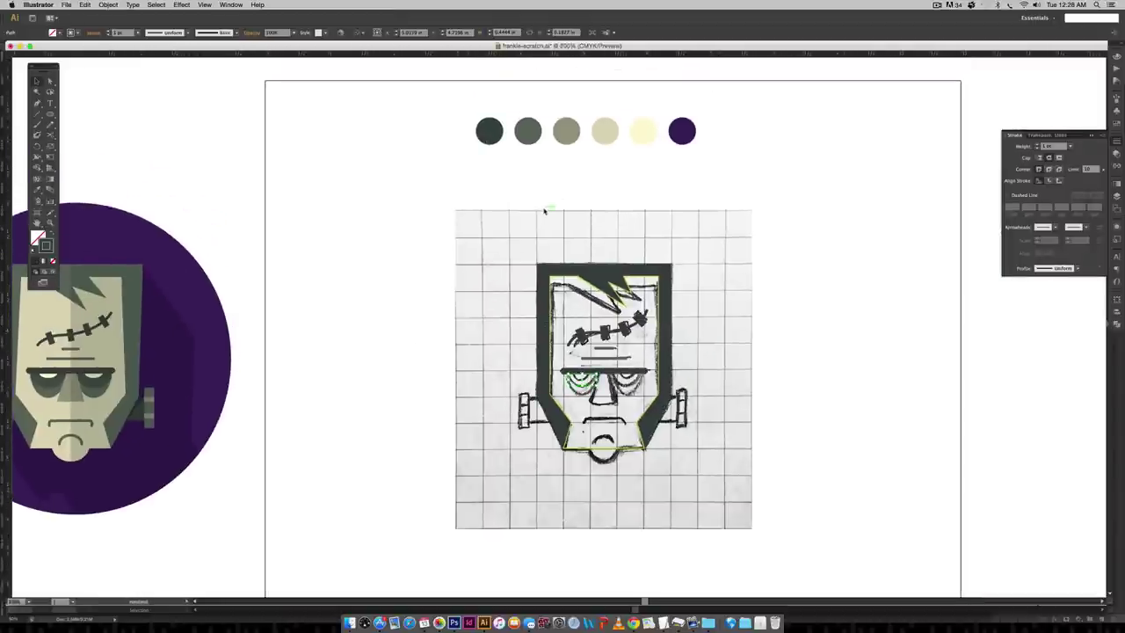
key(i)
click(500, 135)
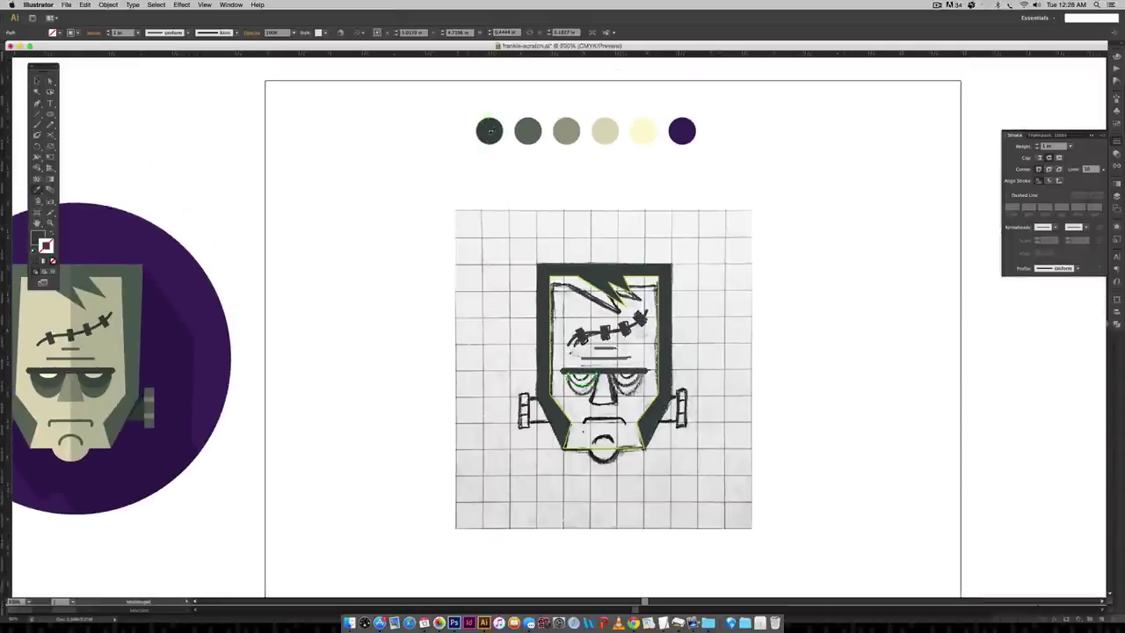
- Set the smaller half-circle's opacity to 70%
click(1117, 155)
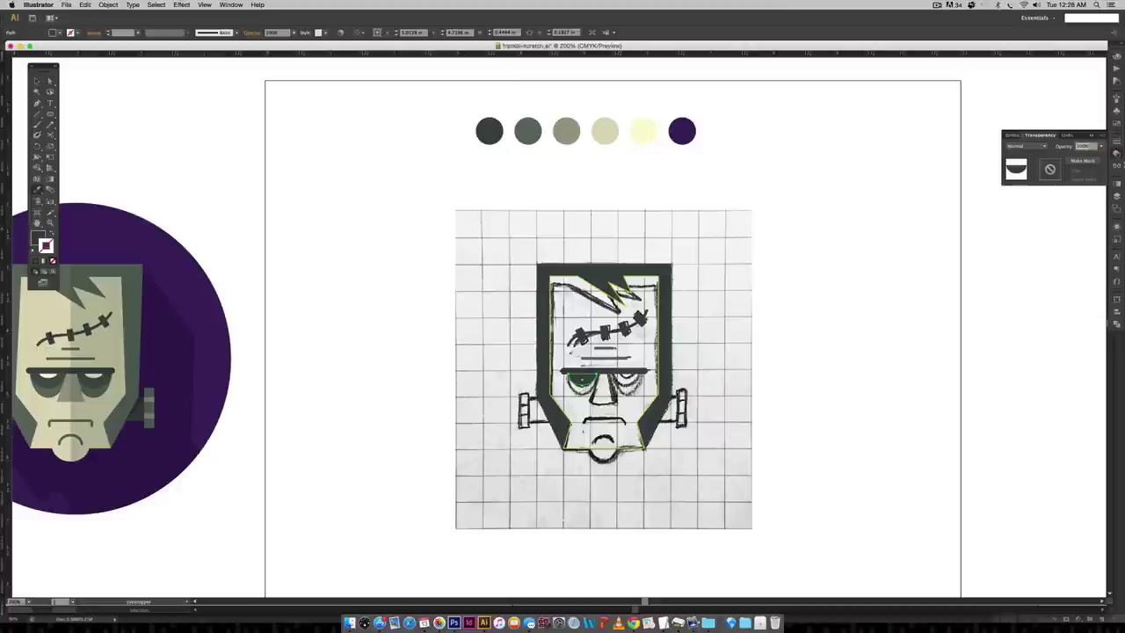
text(50)
key(Return)
text(70)
key(Return)
- Fill the taller eye half-circle with the second palette colour, the mid dark green, using the Eyedropper, and deselect it
key(v)
click(575, 388)
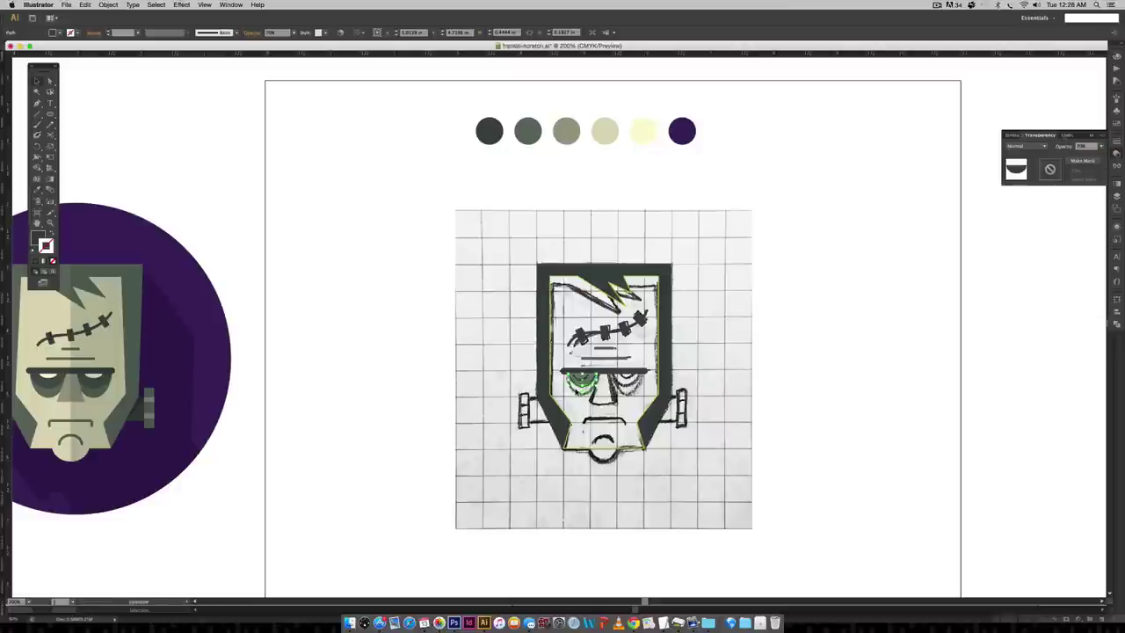
key(i)
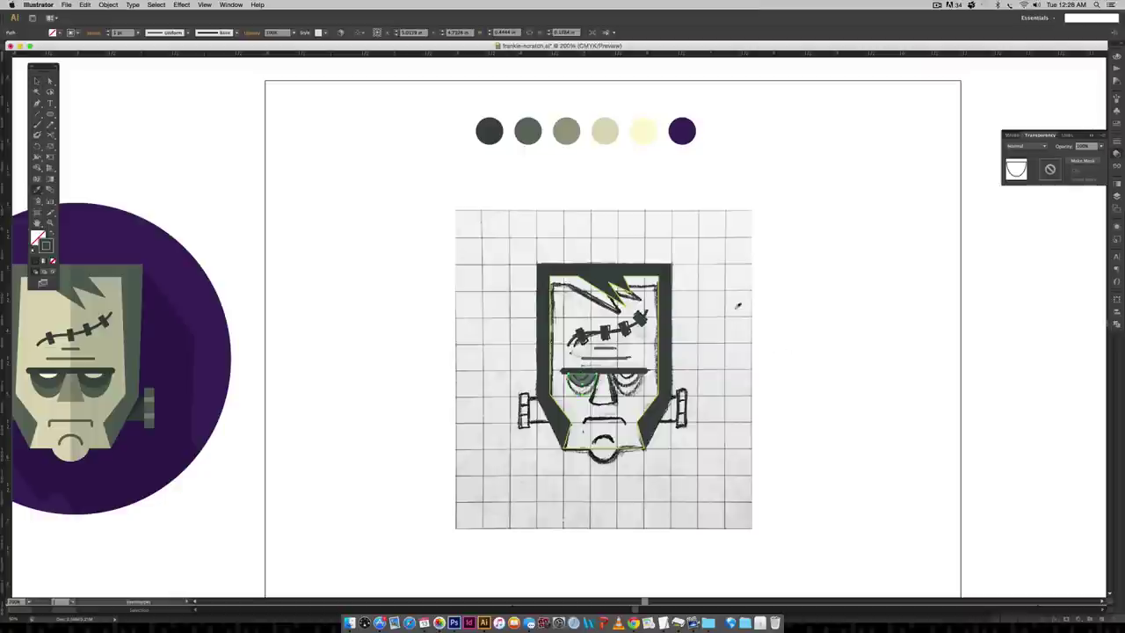
click(528, 132)
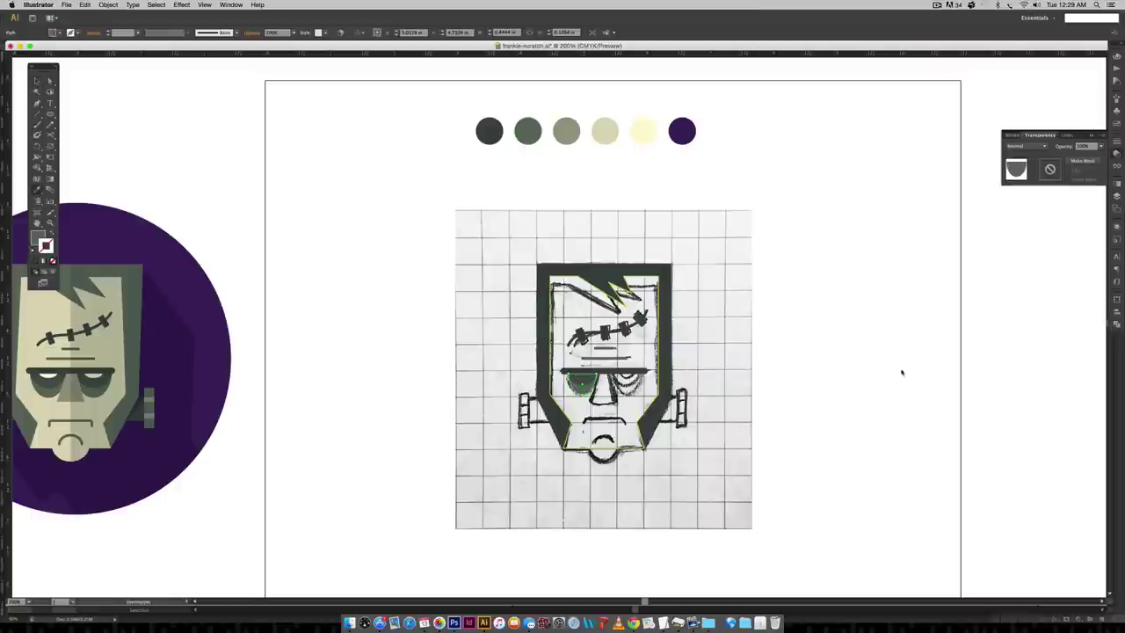
key(v)
click(903, 414)
- Duplicate the smaller half-circle in place in front and scale the copy down to form the visible eyeball beneath the brow
key(super+equal)
key(super+equal)
key(super+equal)
key(super+equal)
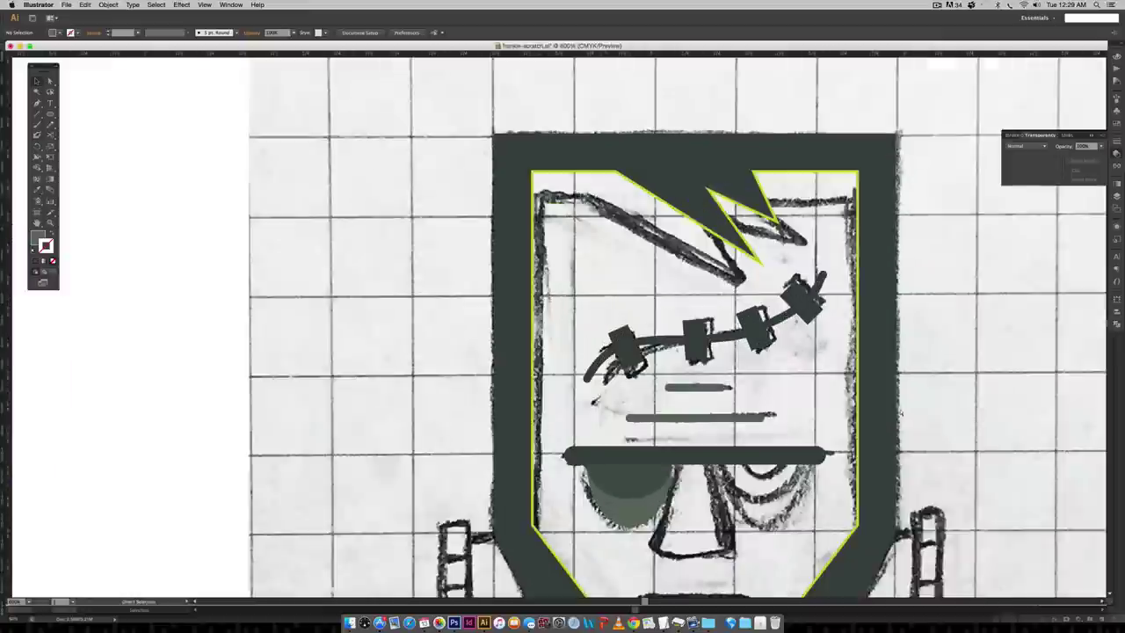
scroll(585, 310, down, 5)
scroll(585, 310, right, 2)
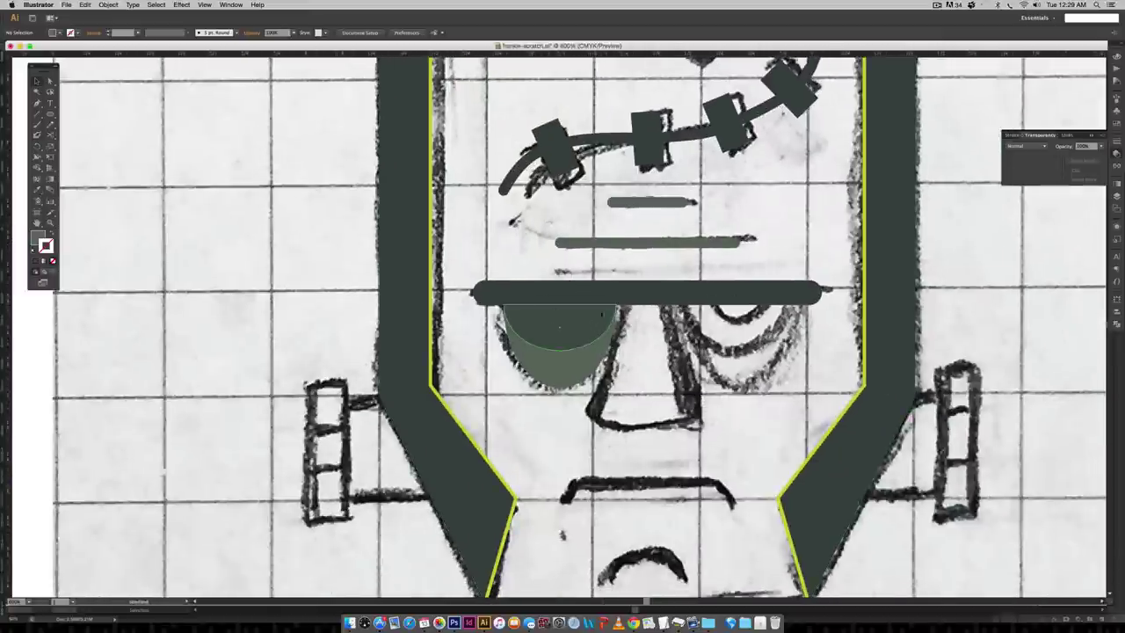
click(562, 322)
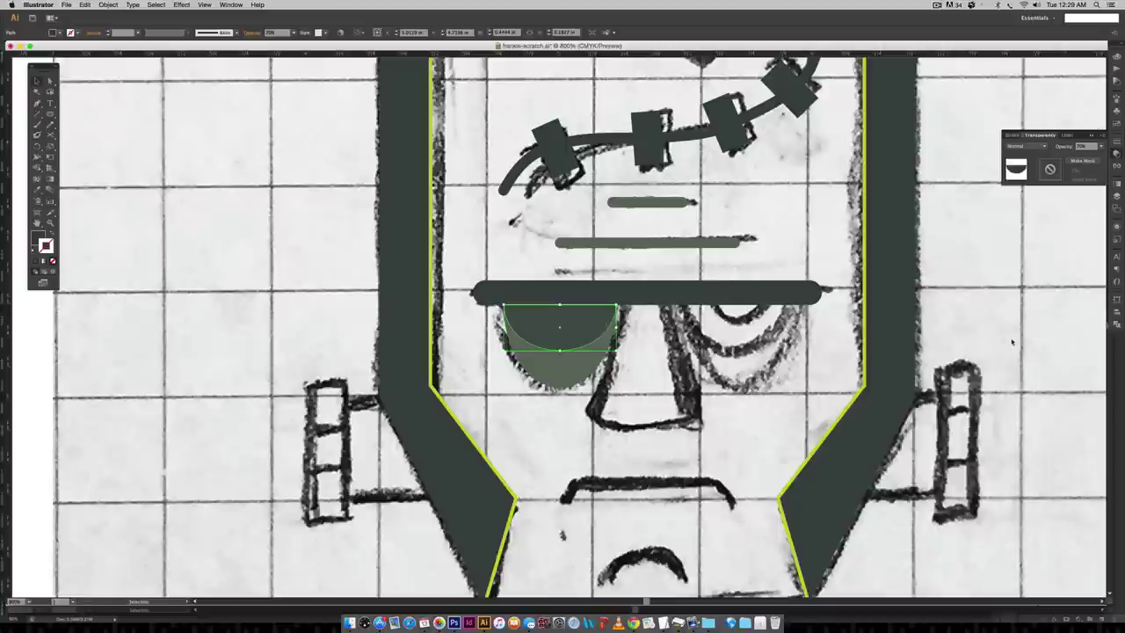
click(1033, 296)
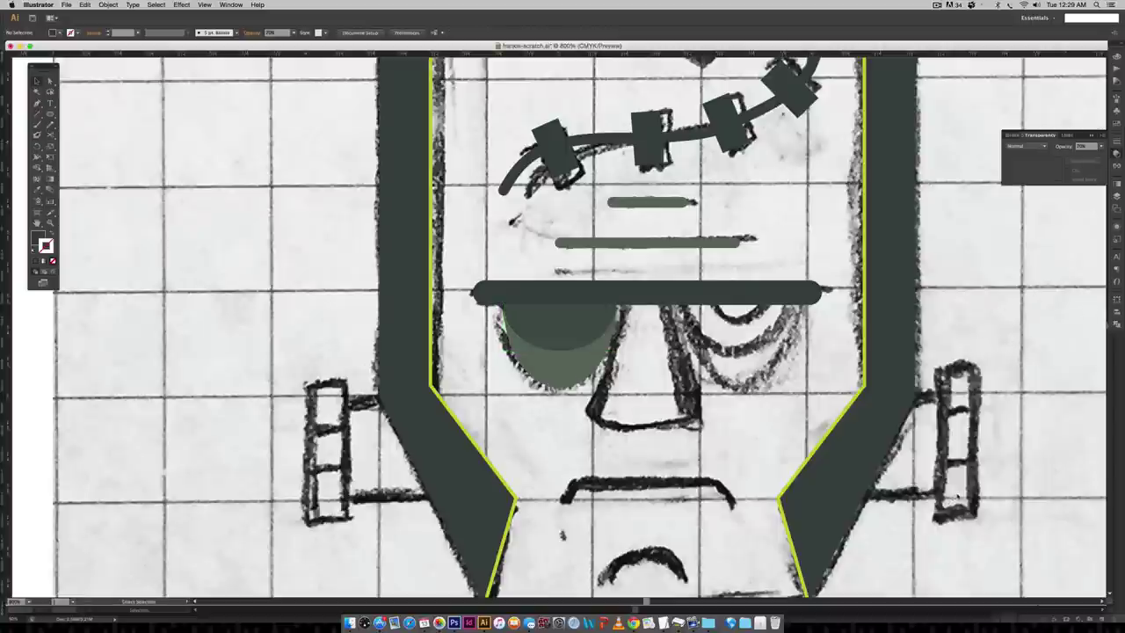
key(super+f)
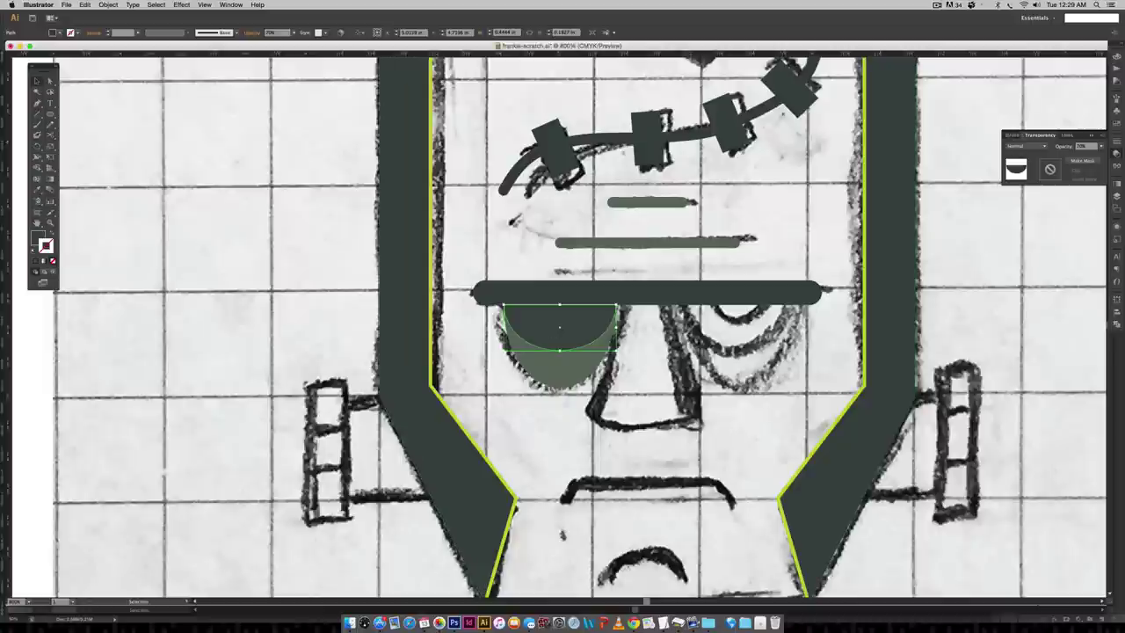
drag(559, 352, 560, 327)
- Fill the small eyeball half-circle with the pale yellow palette colour using the Eyedropper and deselect it
key(super+minus)
key(super+minus)
key(super+minus)
key(super+minus)
key(super+minus)
key(i)
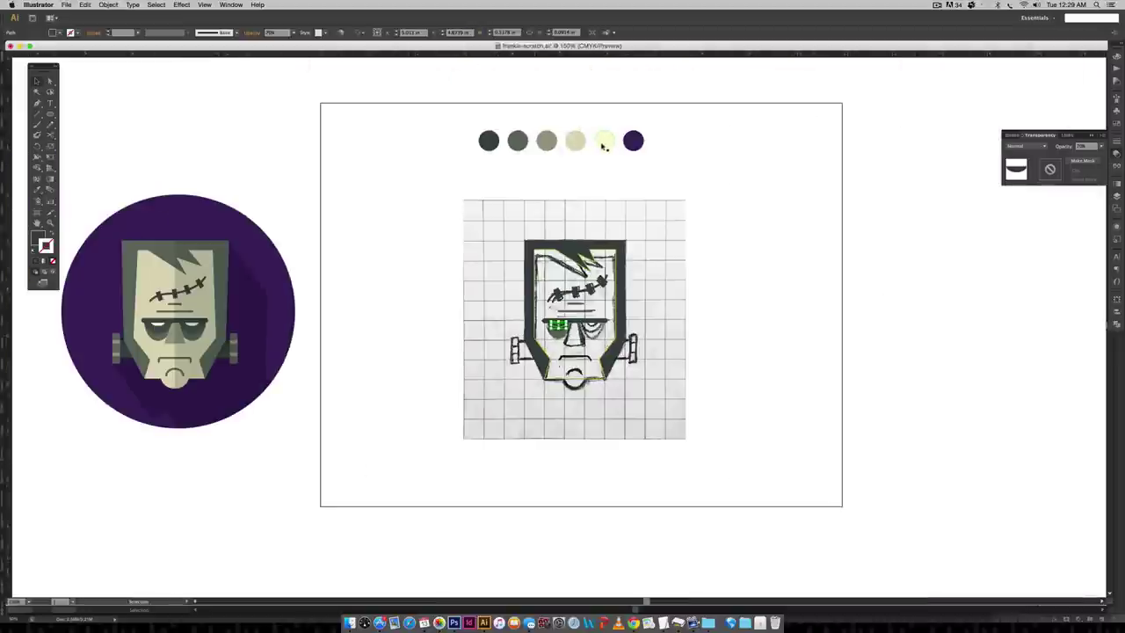
click(603, 146)
super+click(761, 354)
- Shift the pale yellow eyeball slightly upward so it tucks against the brow line, and deselect it
key(super+plus)
key(super+plus)
key(super+plus)
key(super+plus)
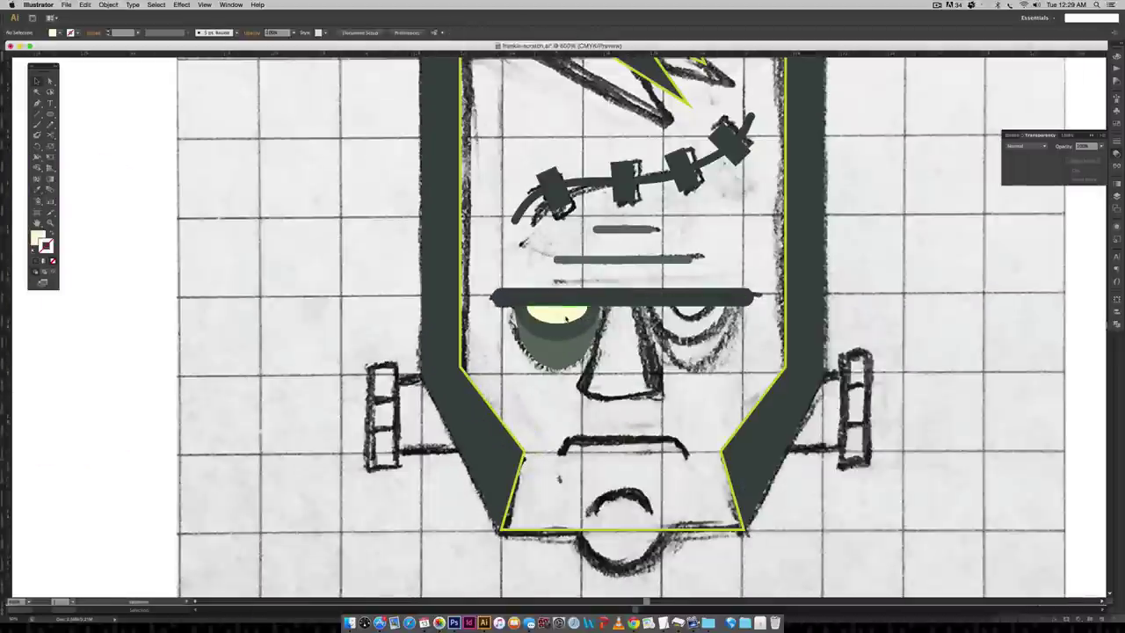
drag(565, 320, 562, 316)
click(921, 287)
- Duplicate the finished layered eye horizontally onto the sketch's other eye and deselect the copy
drag(922, 287, 890, 324)
click(527, 350)
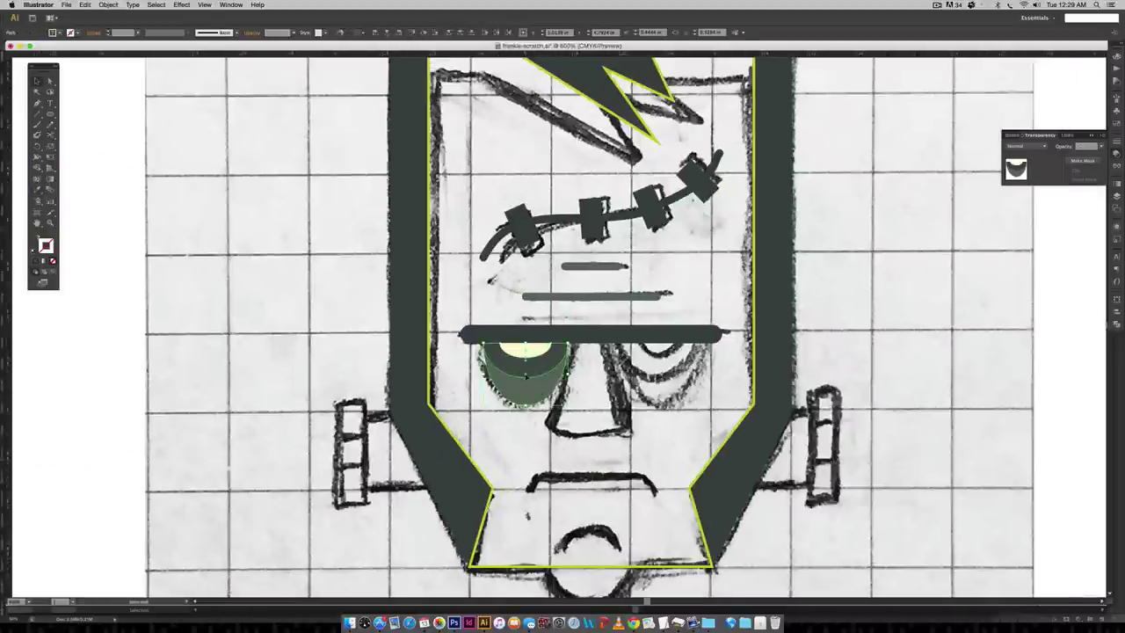
drag(527, 360, 665, 360)
key(super+shift+a)
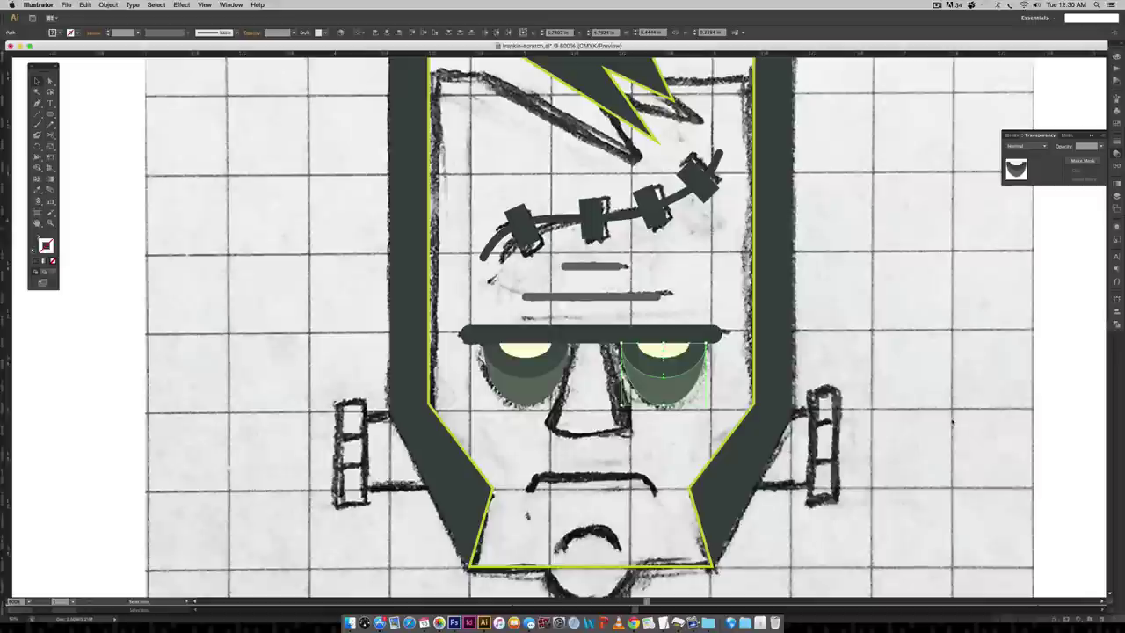
- Bring the thick brow line to the front, above both eyes, and deselect it
click(631, 332)
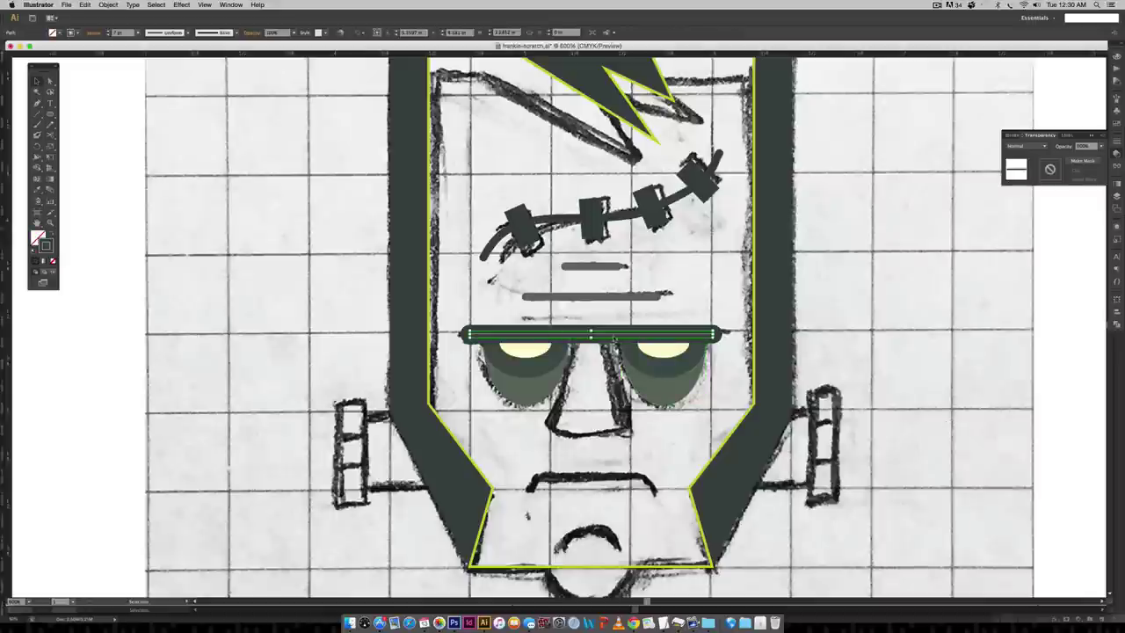
right_click(614, 337)
mouse_move(650, 456)
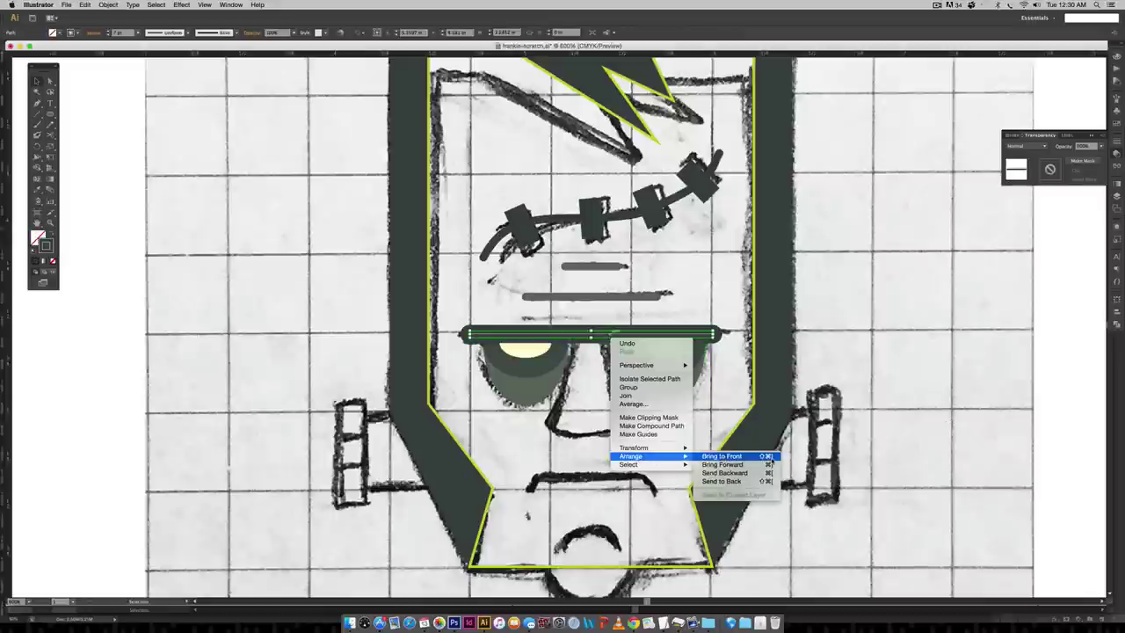
click(722, 456)
key(super+shift+a)
- Draw a closed four-sided nose with the Pen tool, narrow at the brow and widening to the sketch's nose base
scroll(588, 325, up, 1)
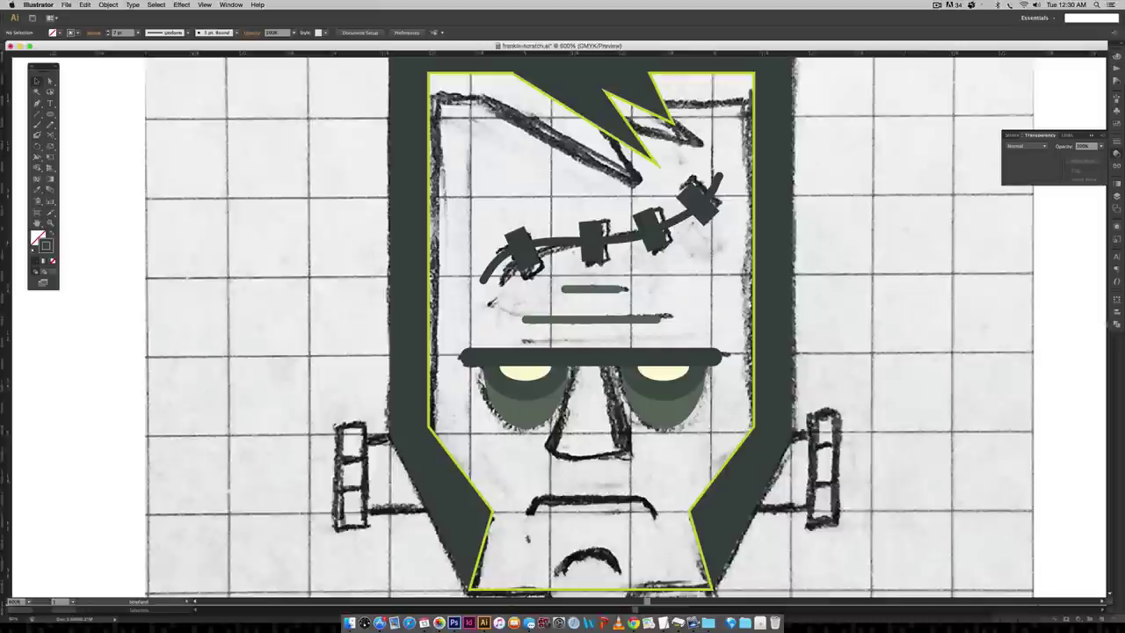
key(p)
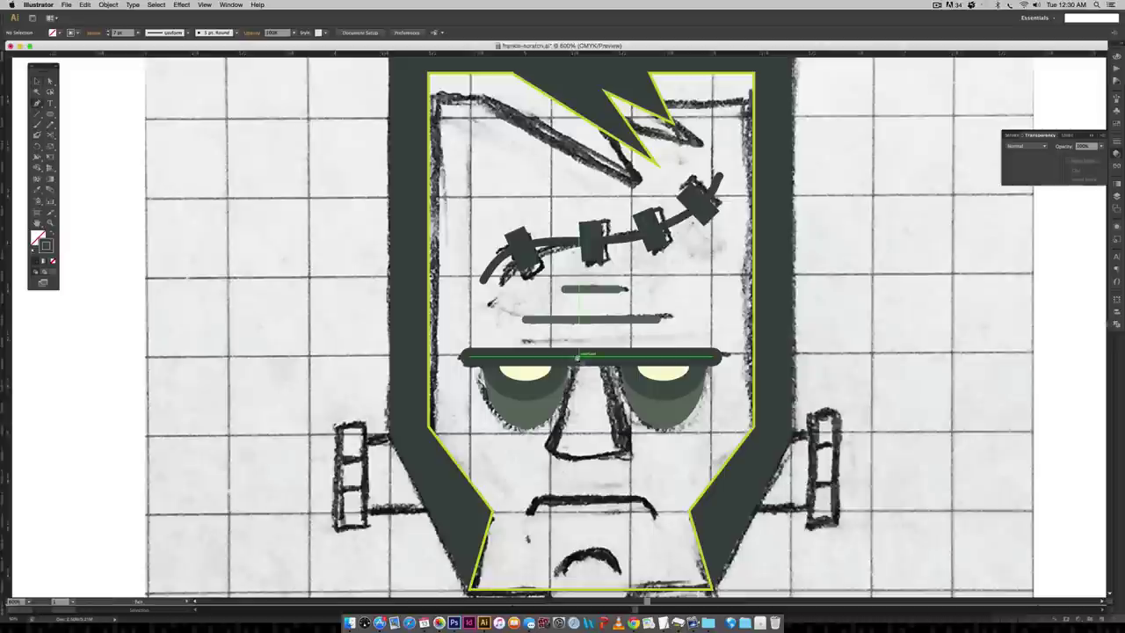
click(579, 358)
click(544, 446)
click(631, 445)
click(581, 357)
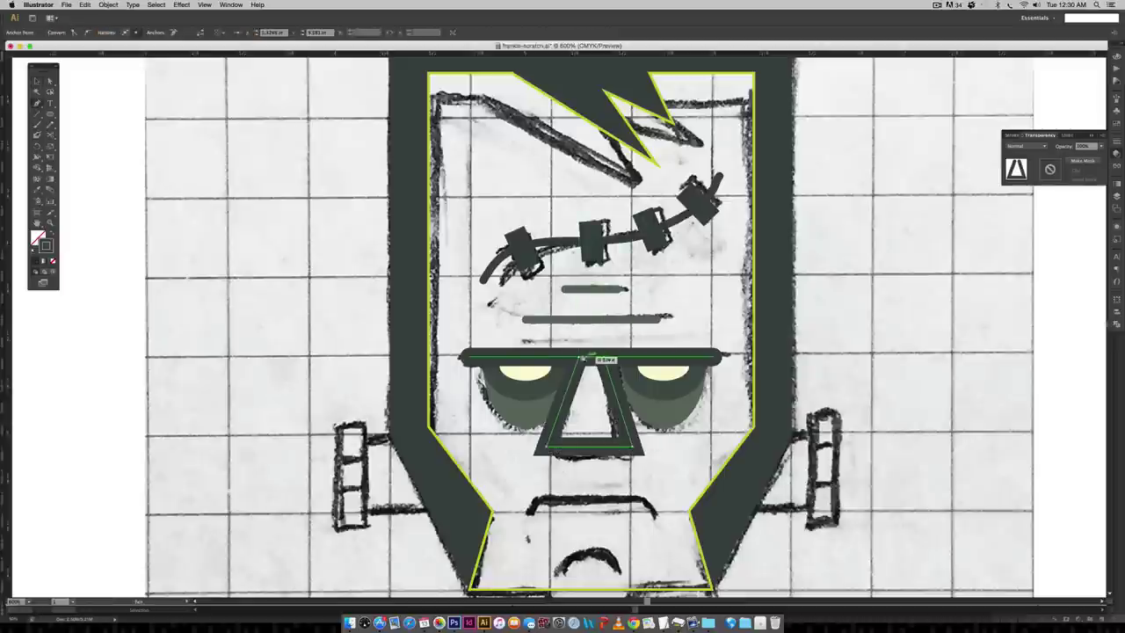
- Fill the nose with the third palette colour, the grey-olive, using the Eyedropper, leaving it without a stroke
key(super+minus)
key(super+minus)
key(super+minus)
key(super+minus)
key(i)
click(540, 152)
key(super+plus)
key(super+plus)
key(super+plus)
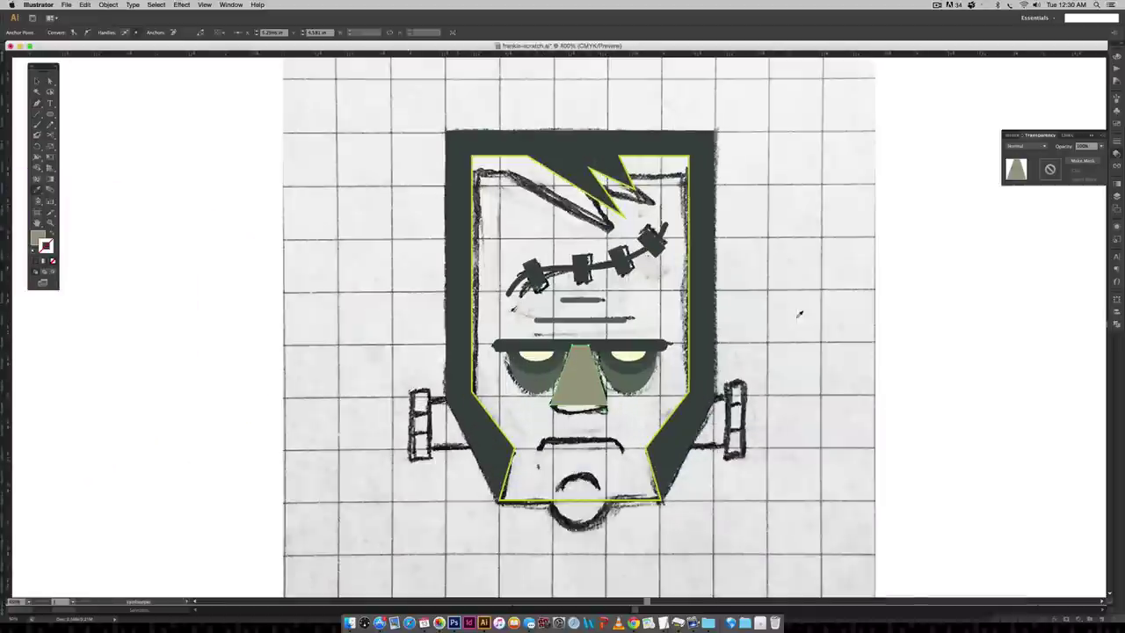
- Centre the nose horizontally on the dark head shape, using the head as the alignment reference, and deselect
key(v)
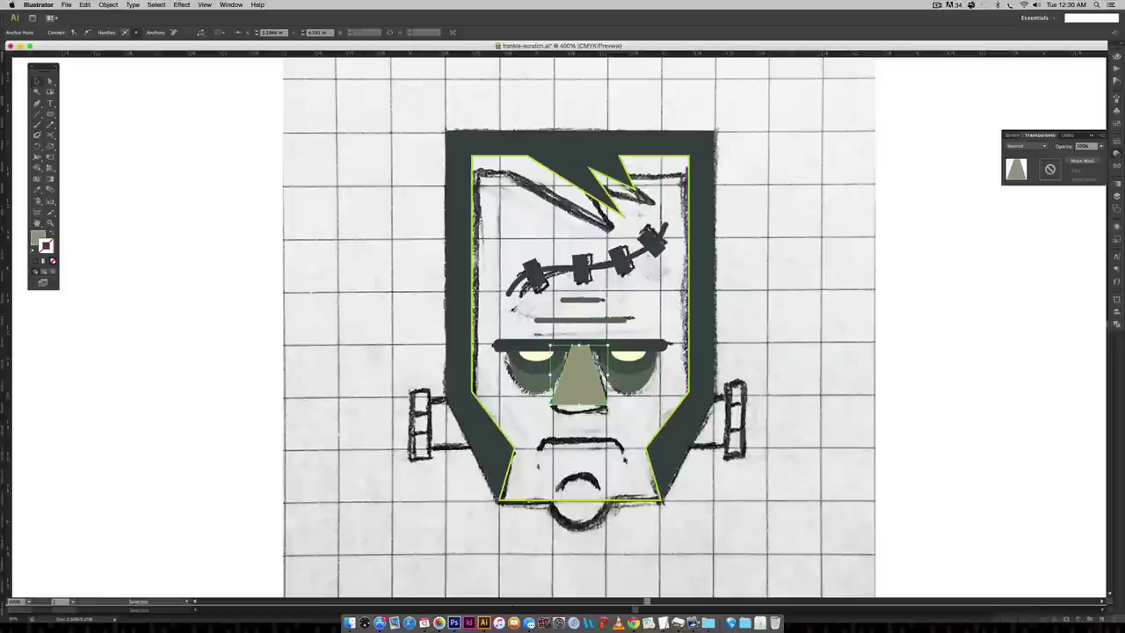
click(566, 142)
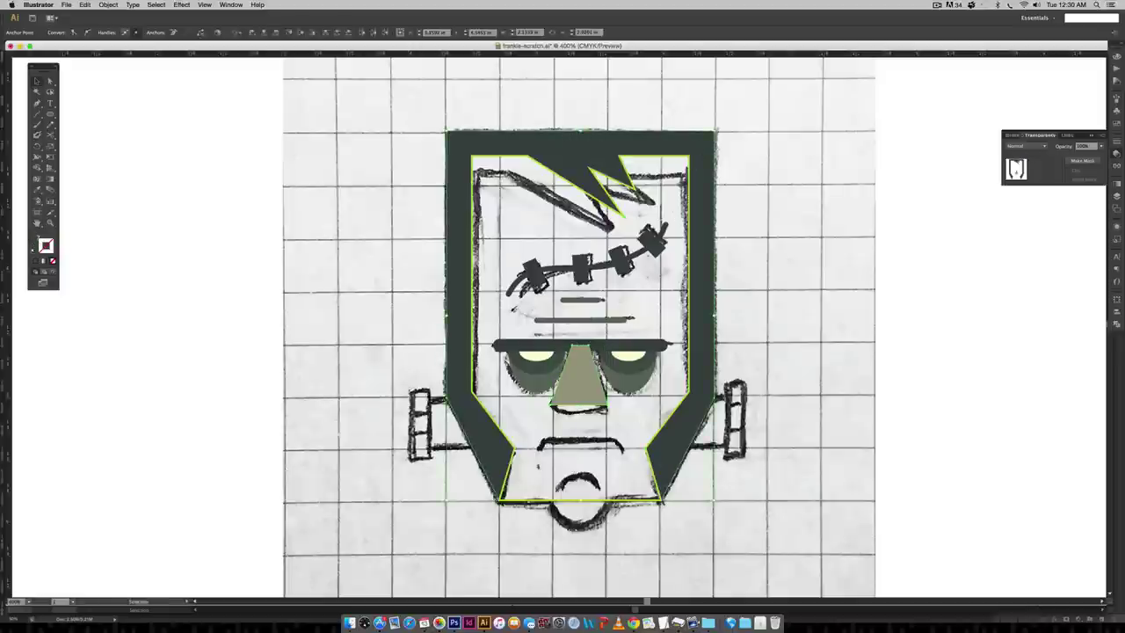
click(653, 131)
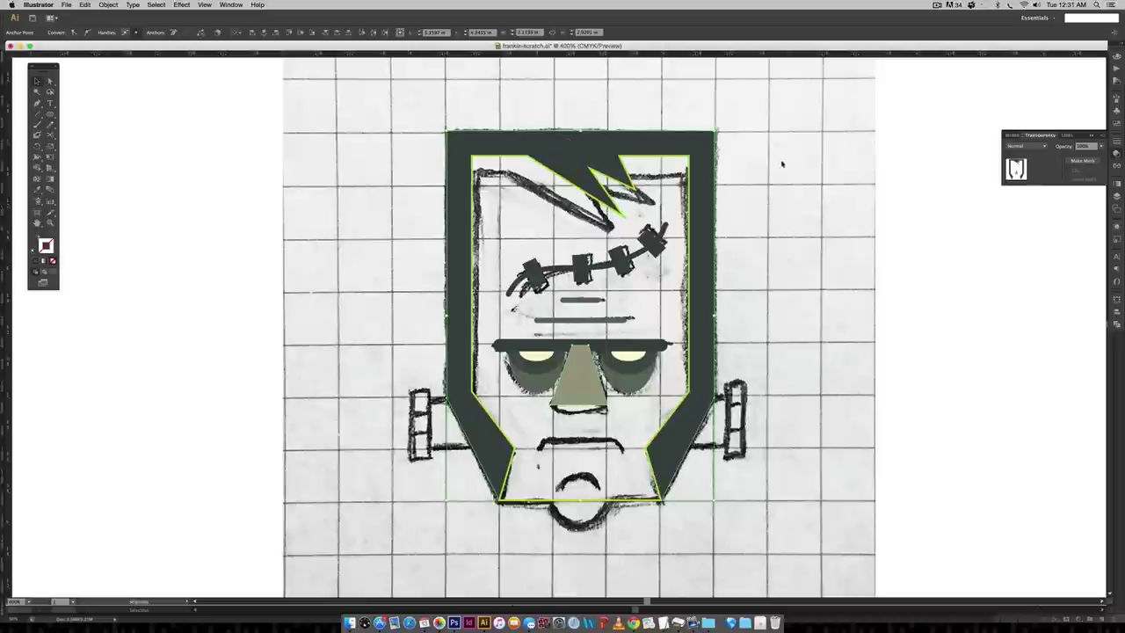
click(816, 246)
click(580, 149)
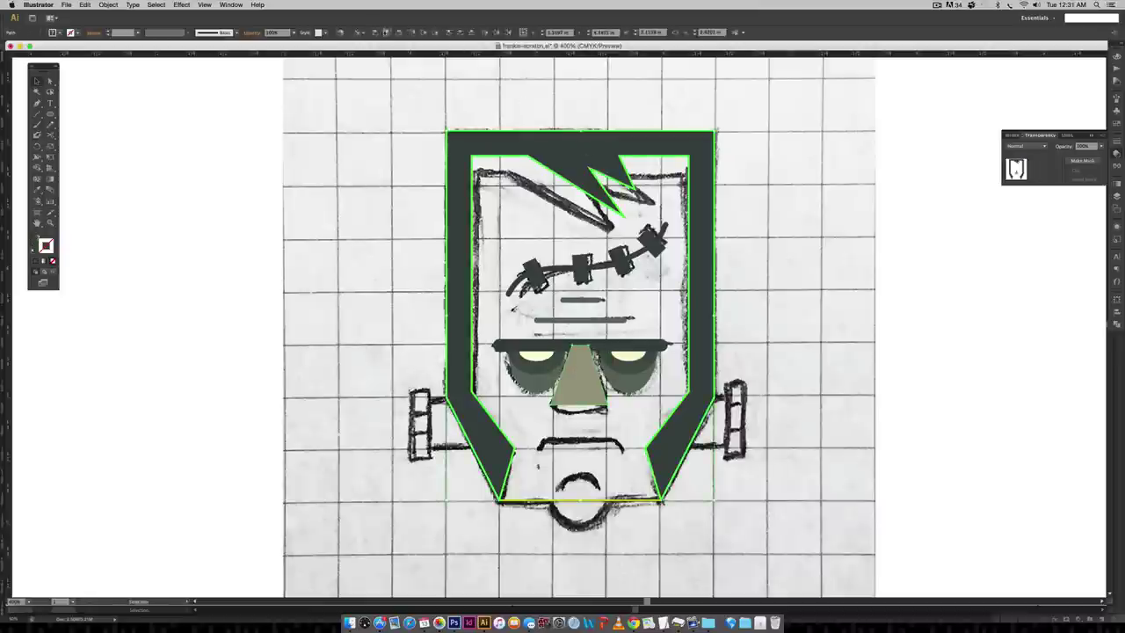
click(390, 34)
click(909, 391)
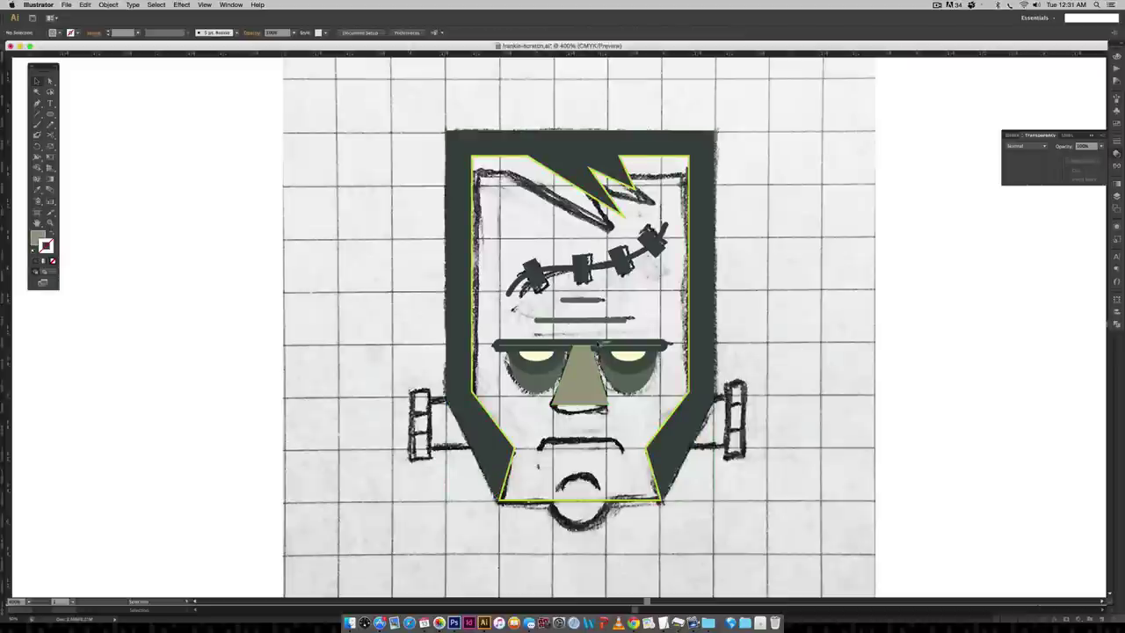
- Bring the thick brow line to the front so it covers the nose's upper edge, and deselect it
click(600, 346)
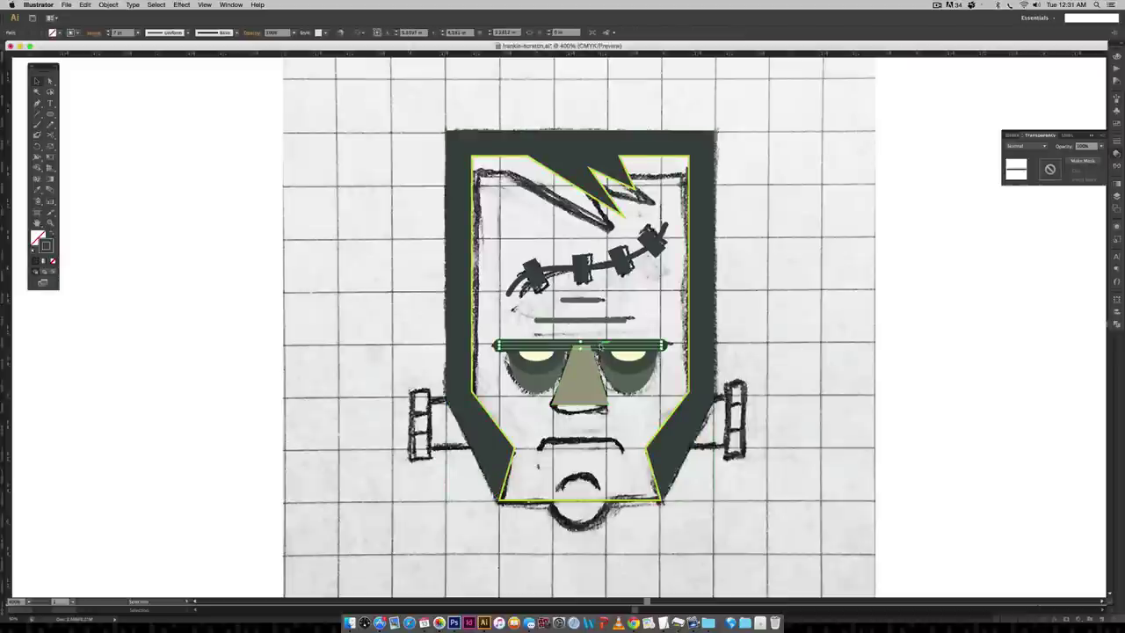
right_click(601, 347)
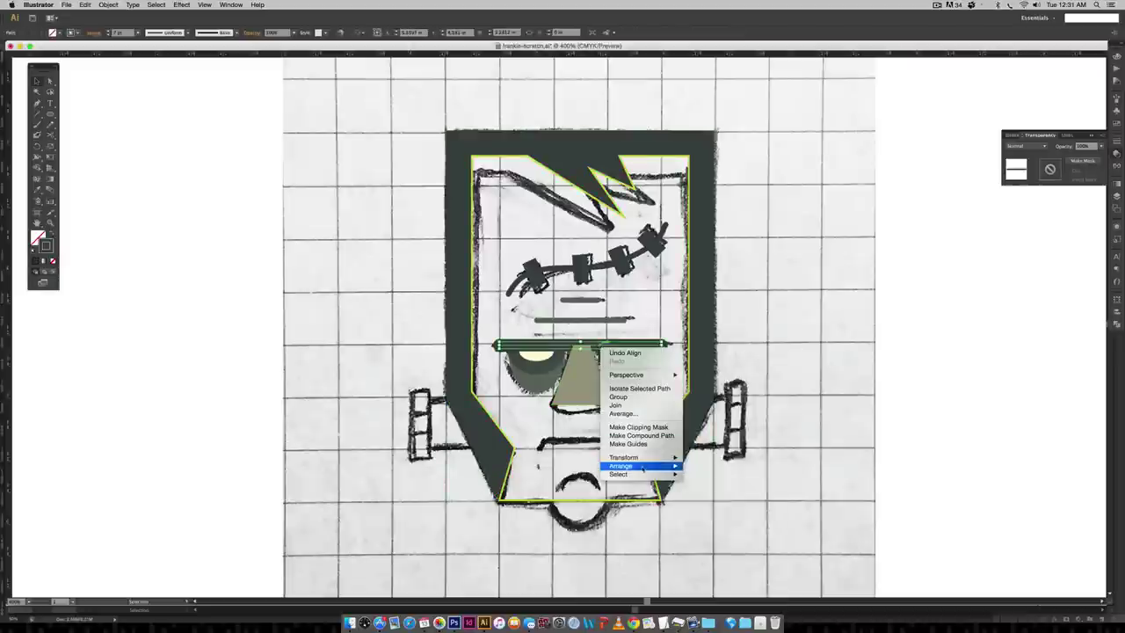
mouse_move(642, 466)
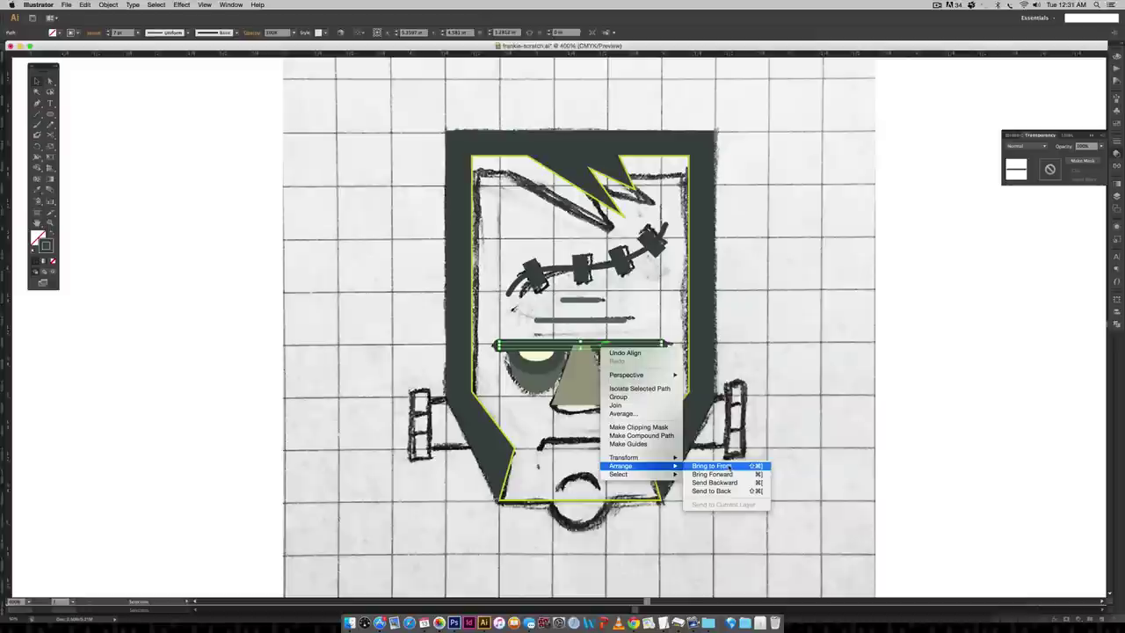
click(724, 466)
click(929, 417)
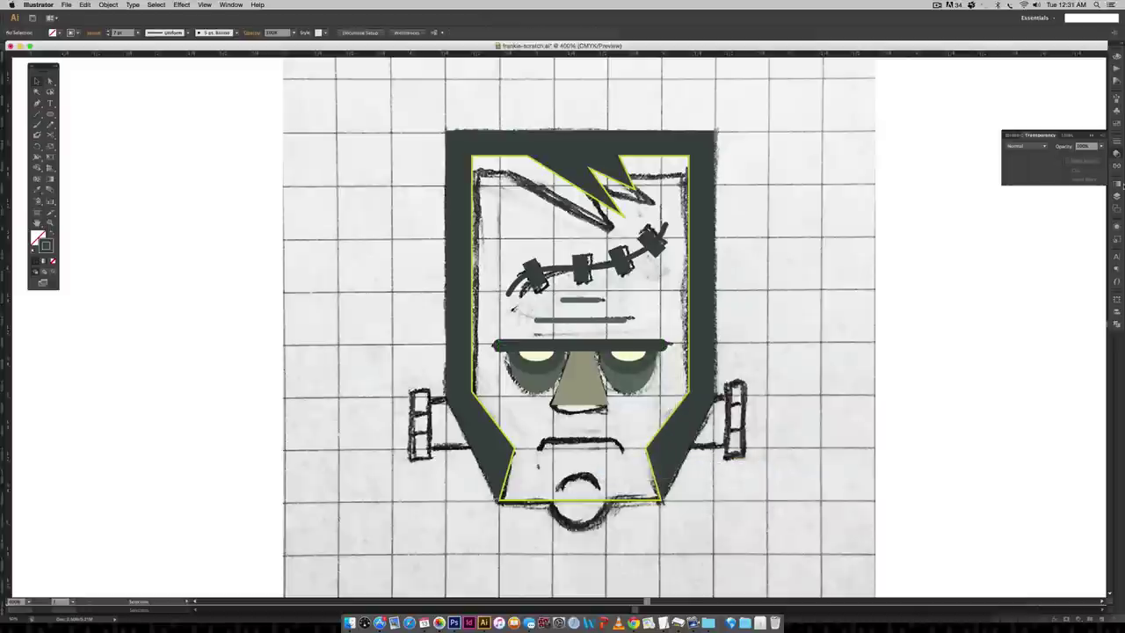
- Hide the frankie-sketch layer and nudge both eyes slightly inward toward the nose
click(1117, 195)
click(972, 209)
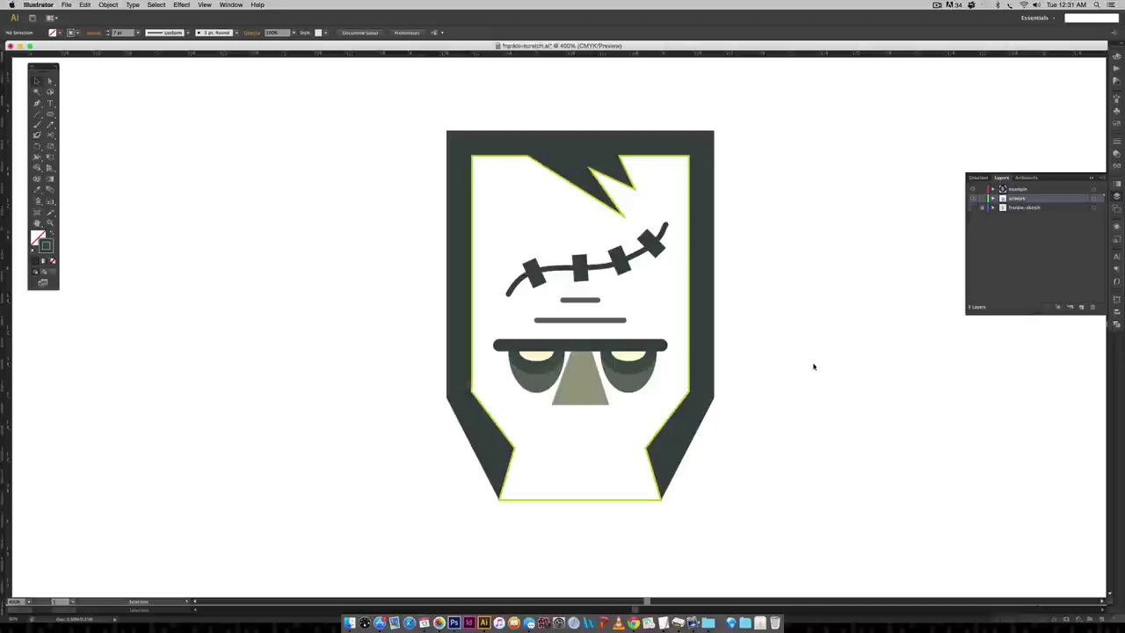
click(618, 355)
key(Left)
key(Left)
key(Left)
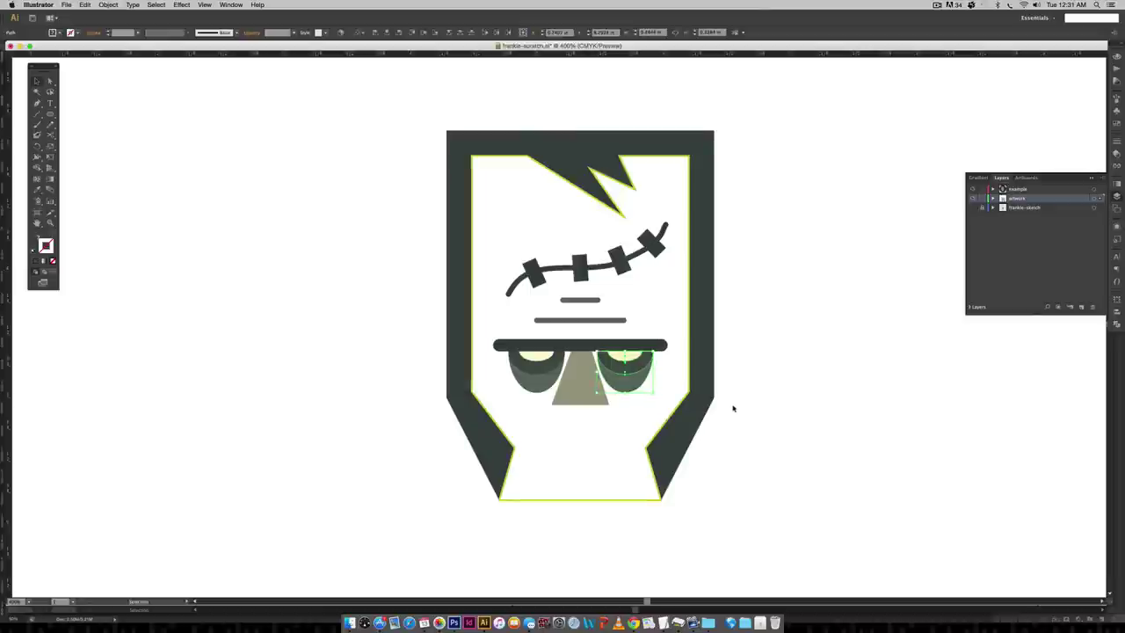
click(531, 355)
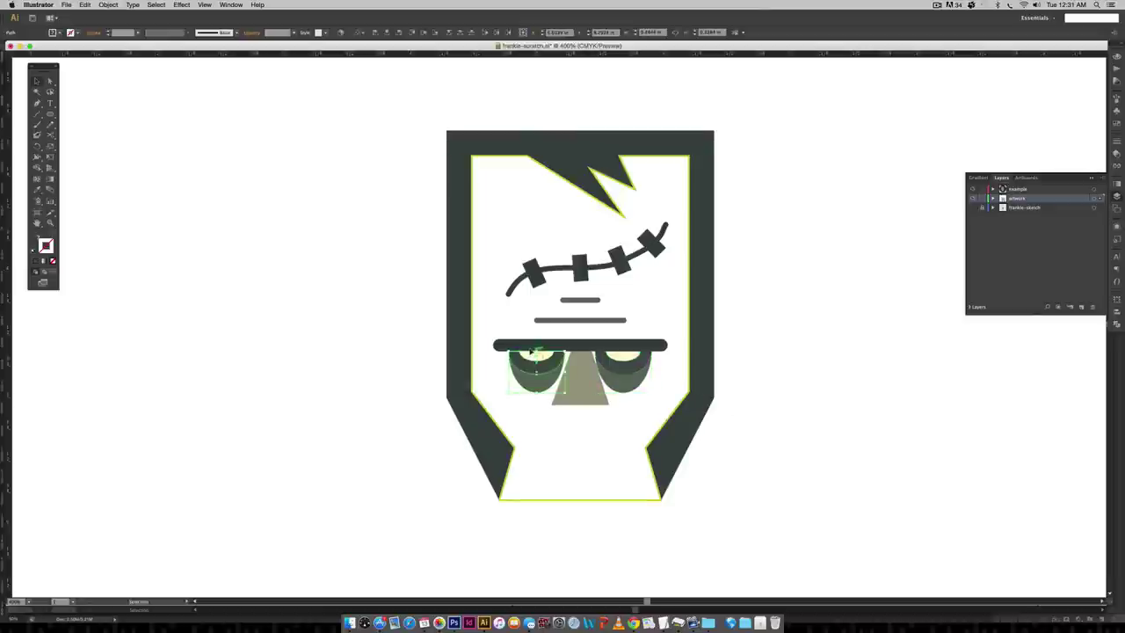
key(Right)
key(Right)
- Nudge the nose's upper-left anchor point slightly left with the Direct Selection tool and deselect the nose
click(570, 355)
key(a)
click(572, 346)
key(Left)
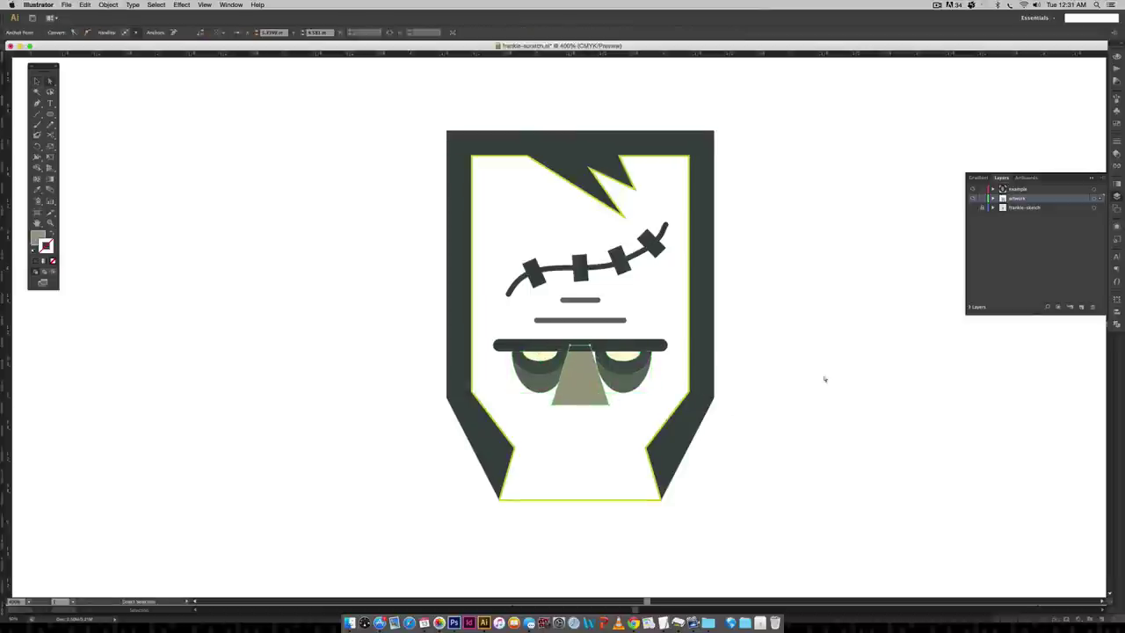
click(823, 379)
- Show the frankie-sketch layer again and frame the sketch's mouth, chin and neck bolts up close
key(super+minus)
key(super+minus)
key(super+minus)
key(super+equal)
key(super+equal)
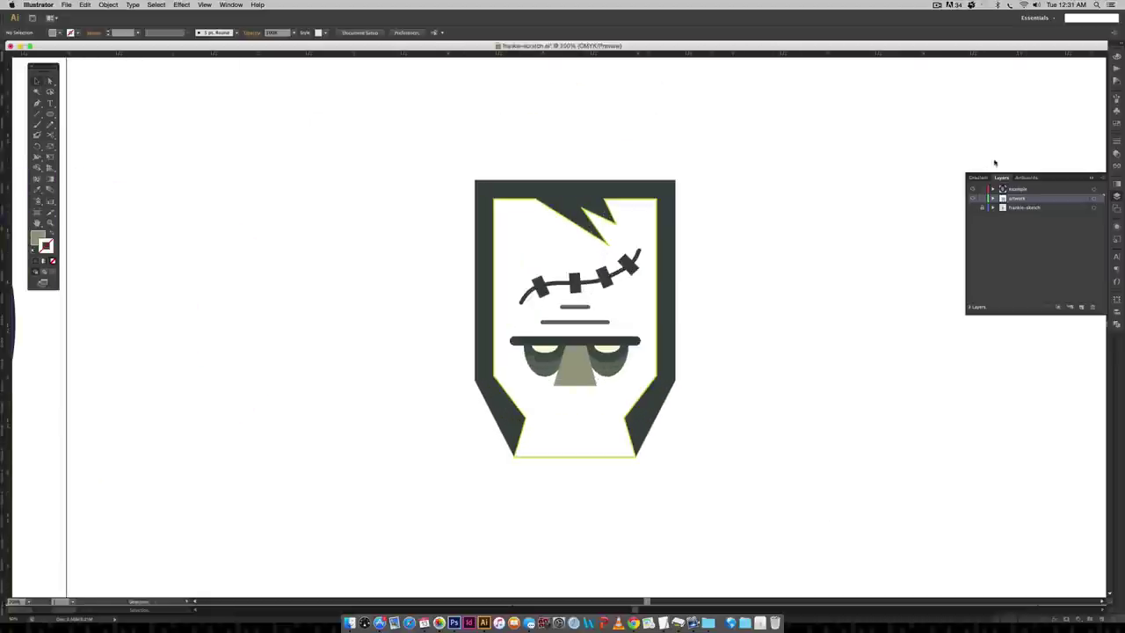
click(973, 207)
drag(592, 491, 633, 404)
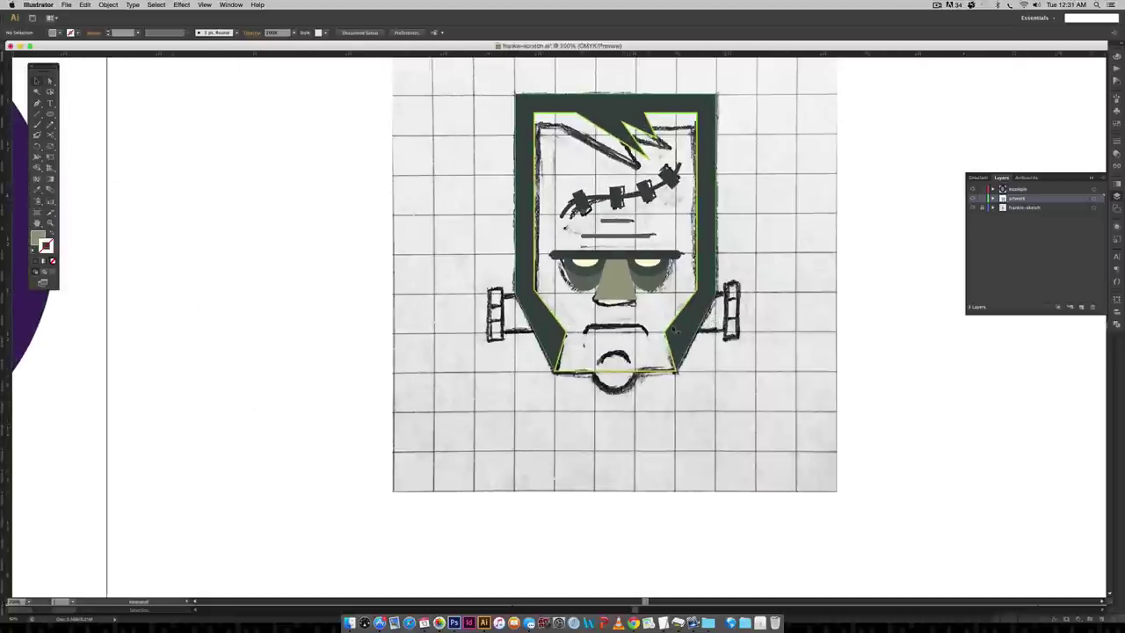
key(super+equal)
key(super+equal)
key(super+equal)
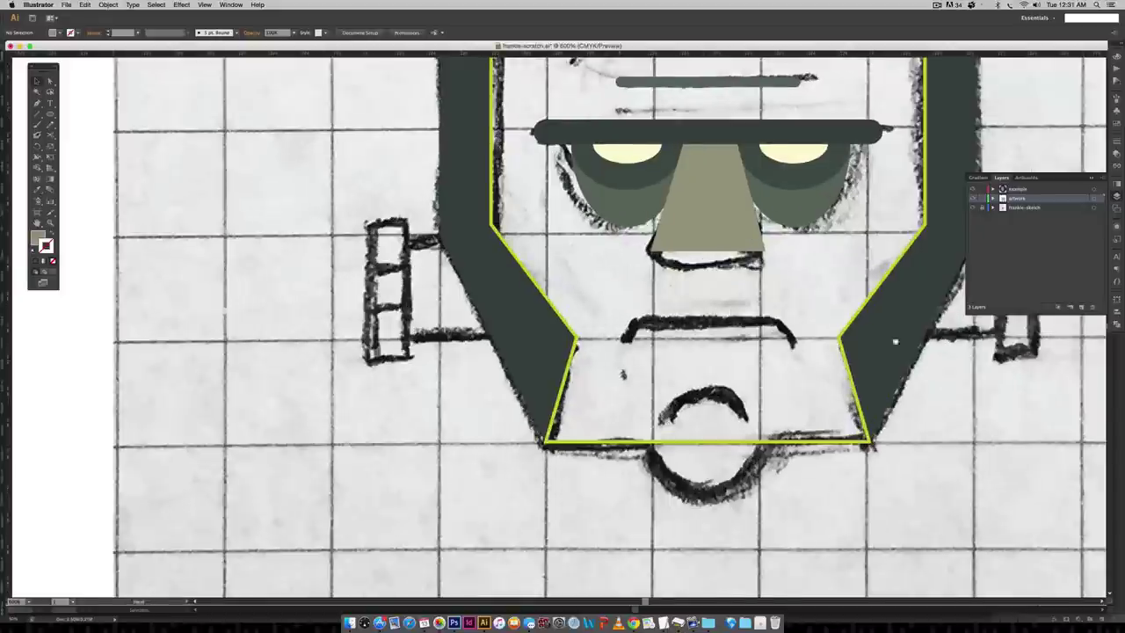
drag(896, 343, 748, 332)
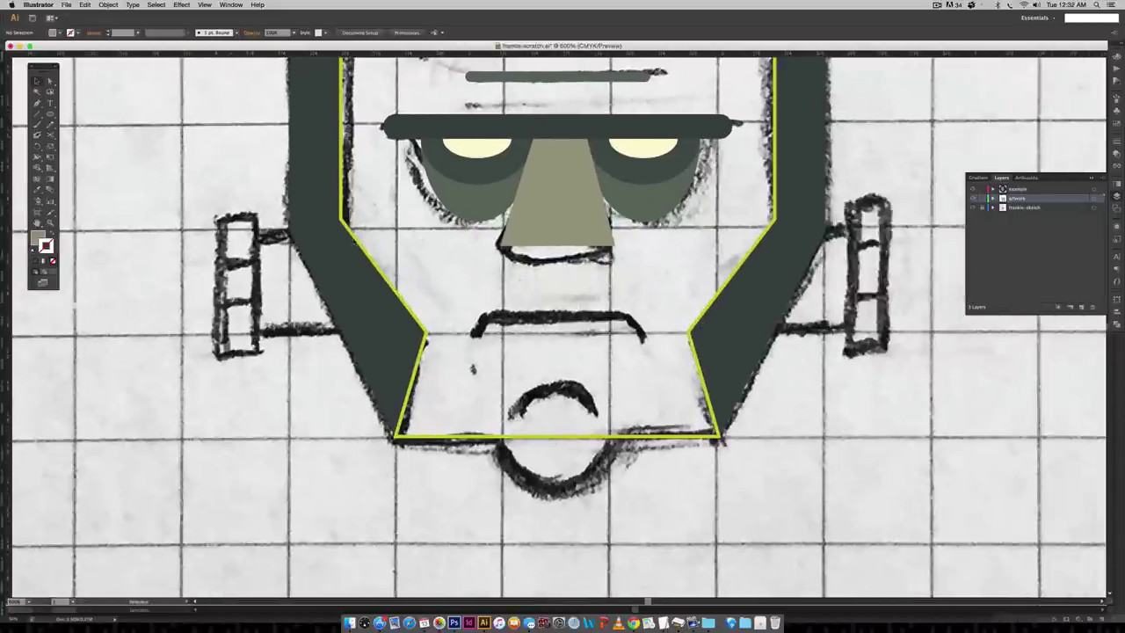
- Draw a rounded rectangle over the sketched mouth and swap its fill to a stroke with no fill
drag(50, 114, 80, 124)
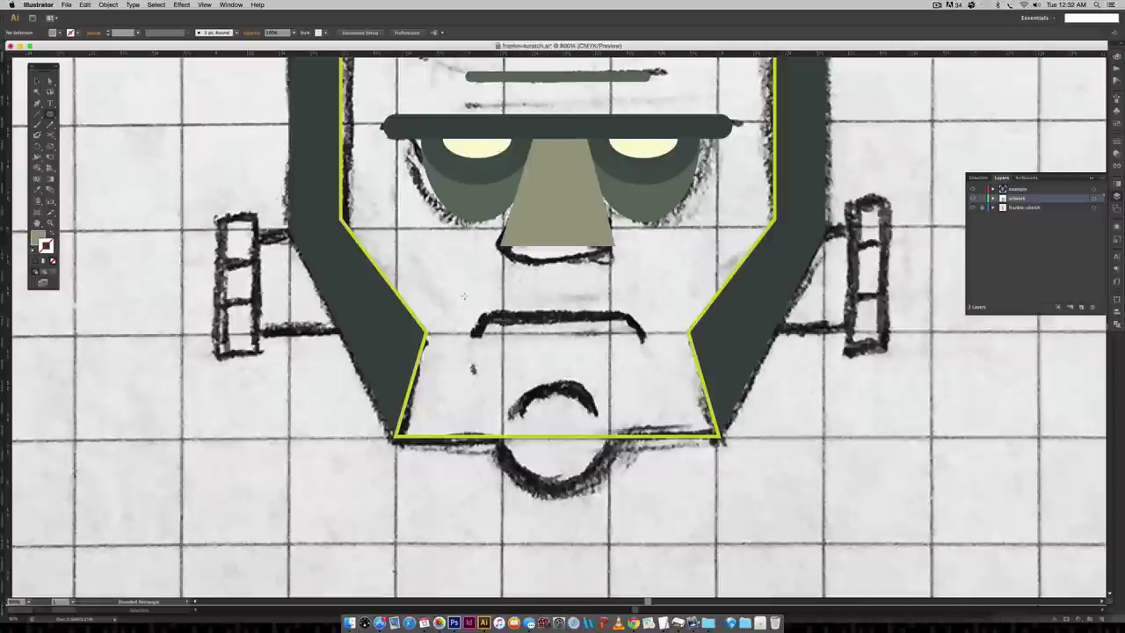
drag(473, 331, 642, 356)
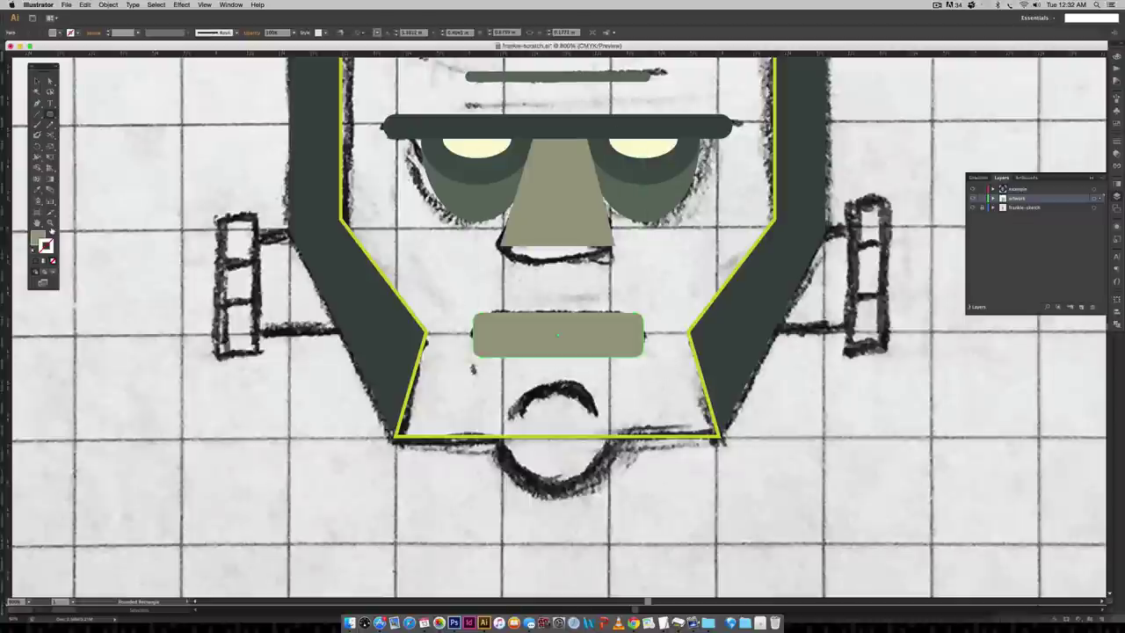
click(52, 230)
key(slash)
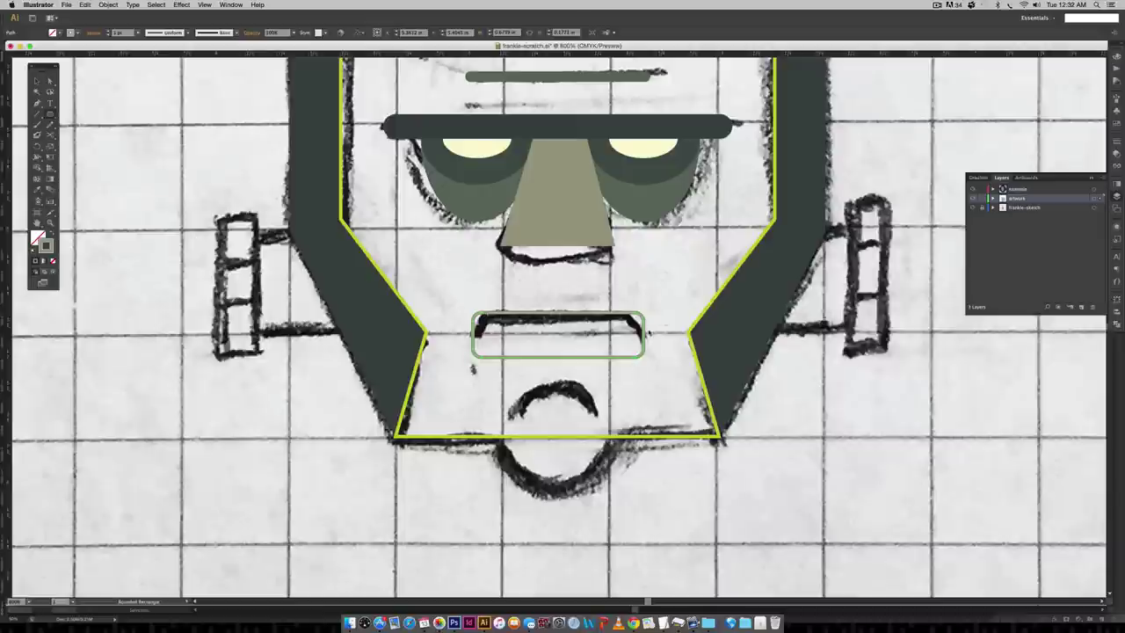
- Add anchor points on both short sides of the mouth rectangle and delete its lower part, leaving an open downturned mouth line
key(v)
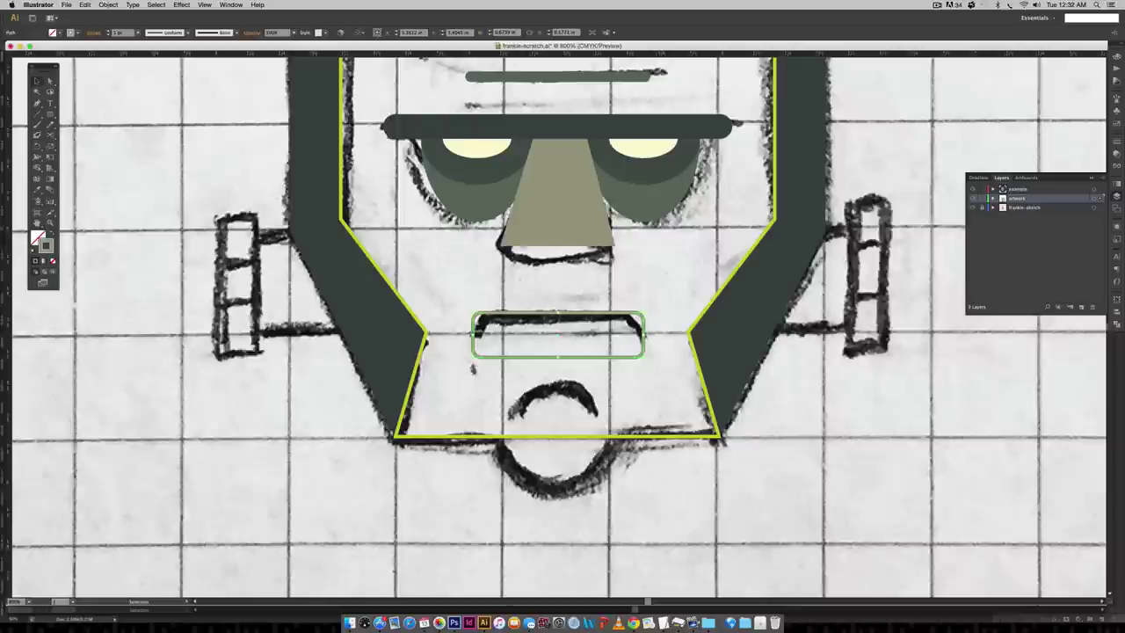
key(plus)
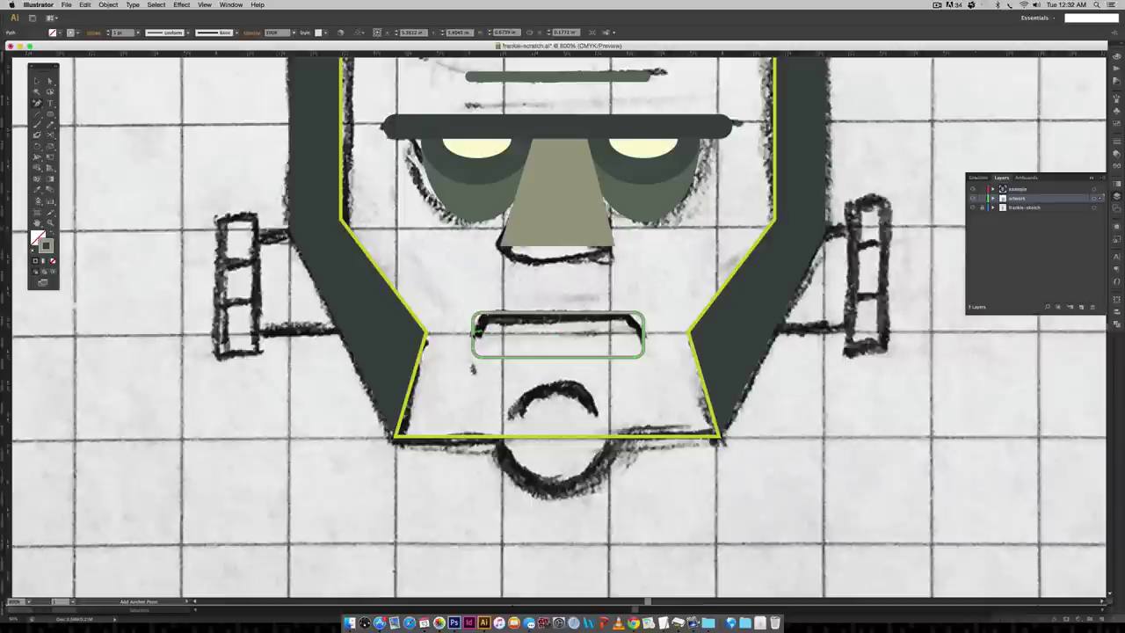
click(475, 330)
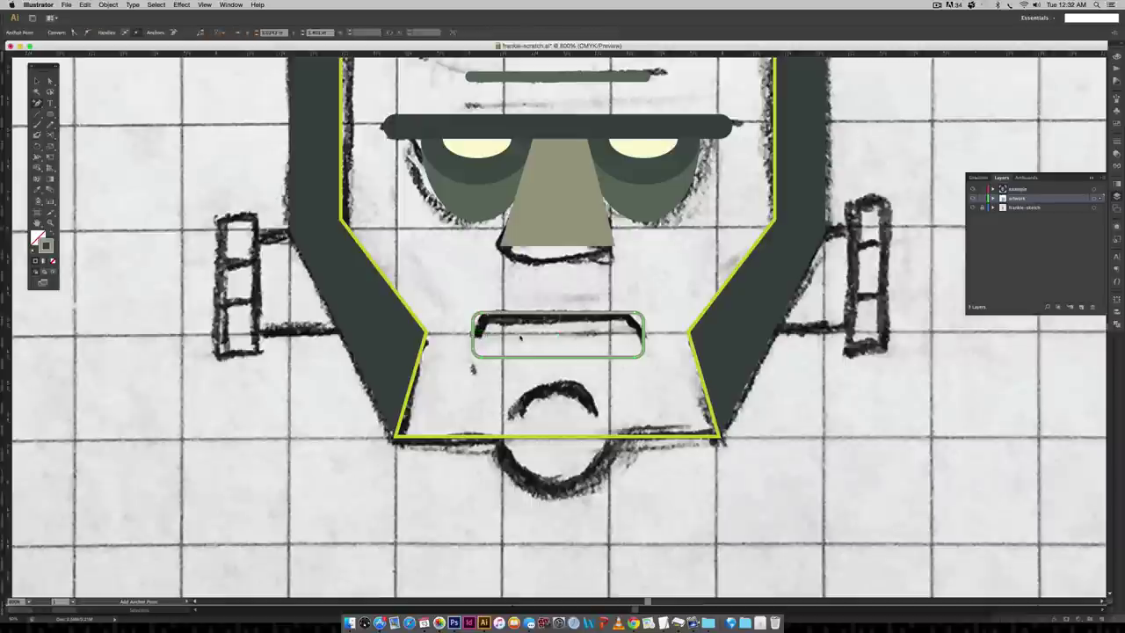
key(v)
key(plus)
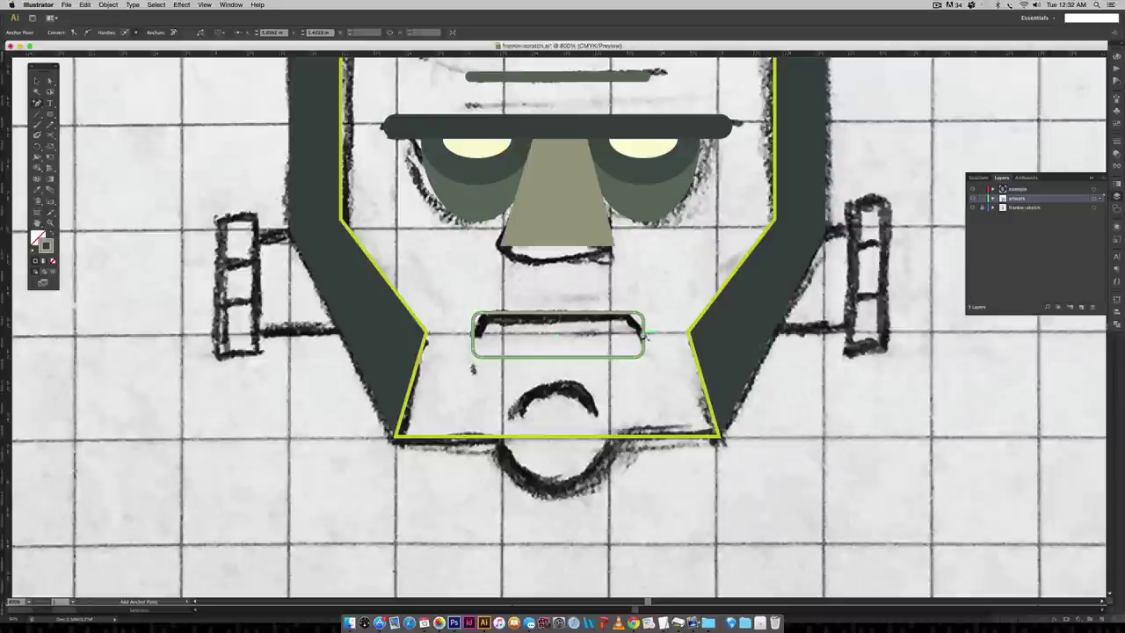
click(472, 335)
key(a)
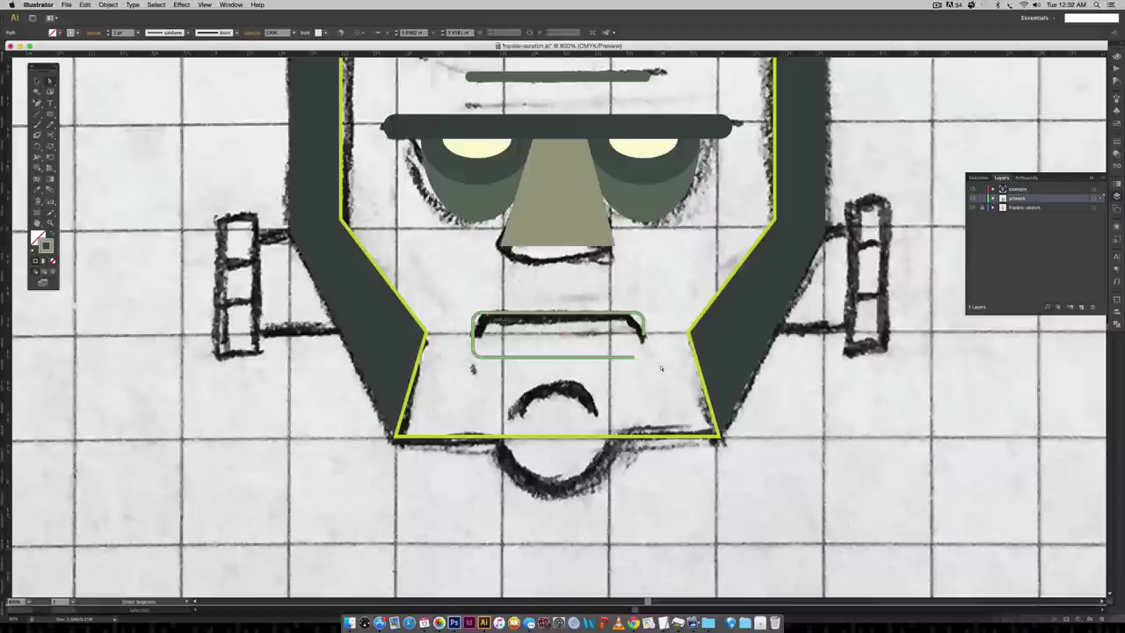
click(634, 358)
key(Delete)
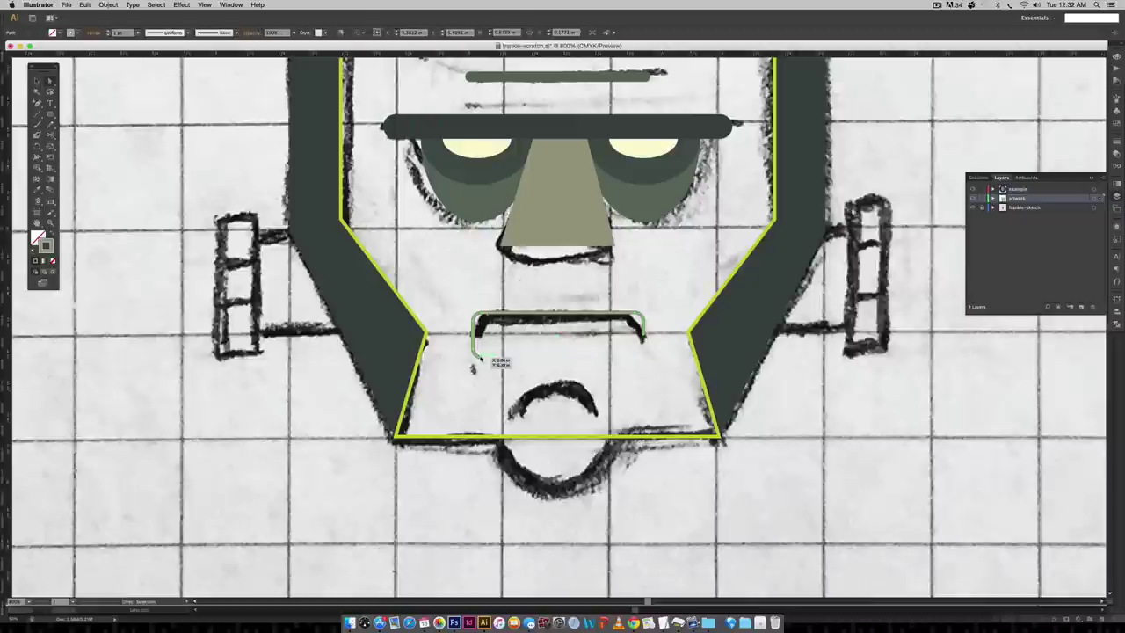
click(475, 352)
key(Delete)
- Apply the forehead wrinkle's stroke style to the mouth line with the Eyedropper and deselect it
key(super+minus)
key(super+minus)
scroll(713, 226, up, 3)
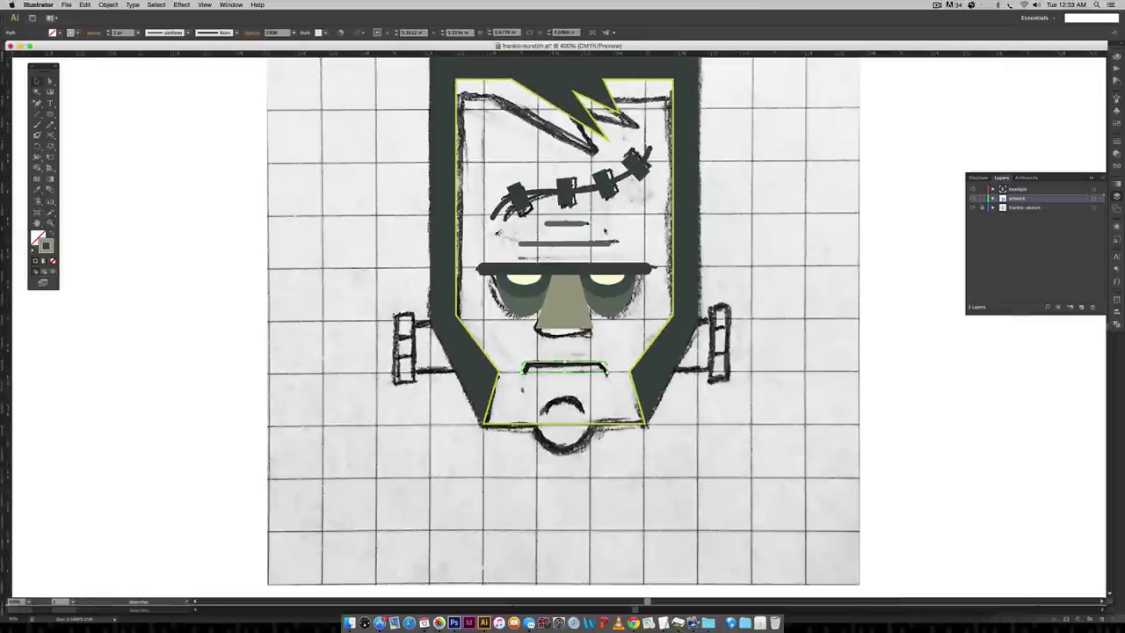
key(i)
click(570, 223)
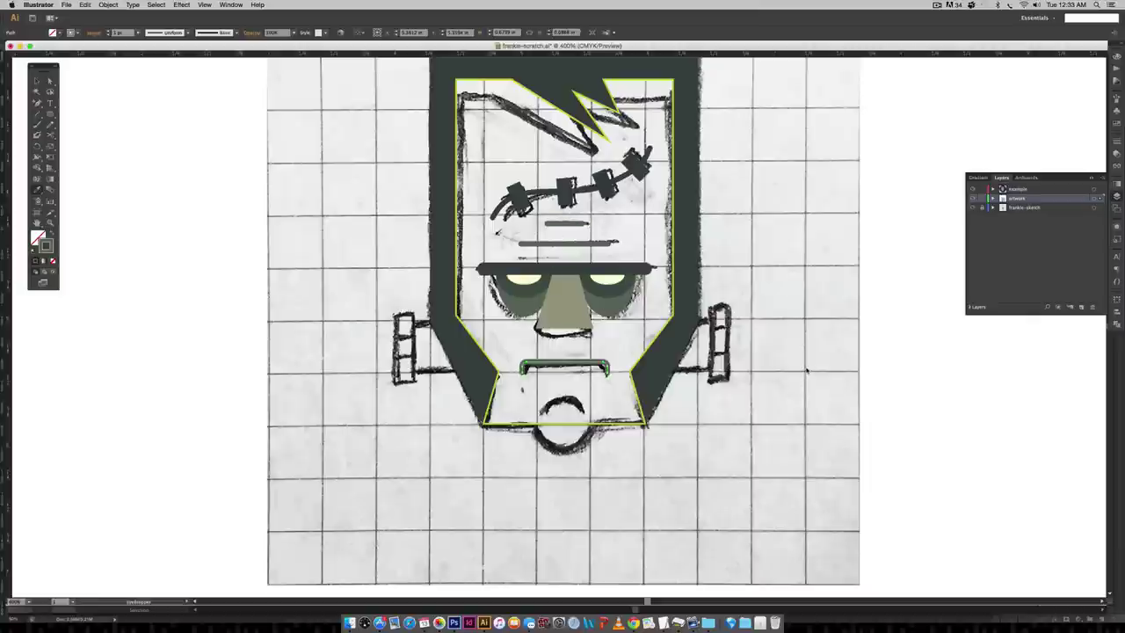
key(super+equal)
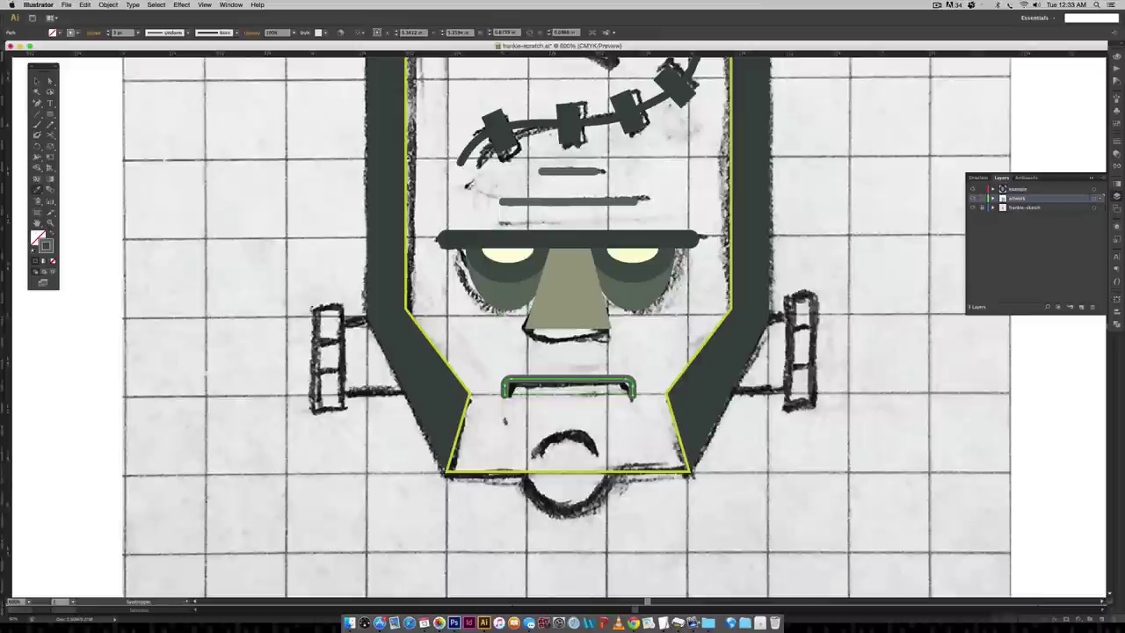
scroll(806, 371, down, 2)
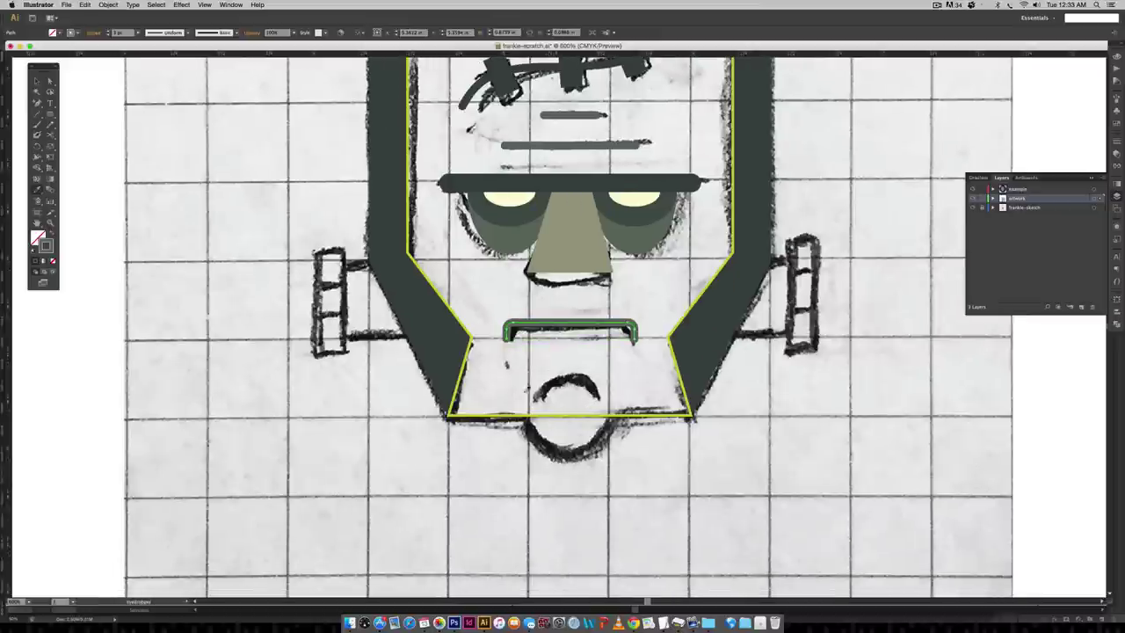
key(v)
click(834, 437)
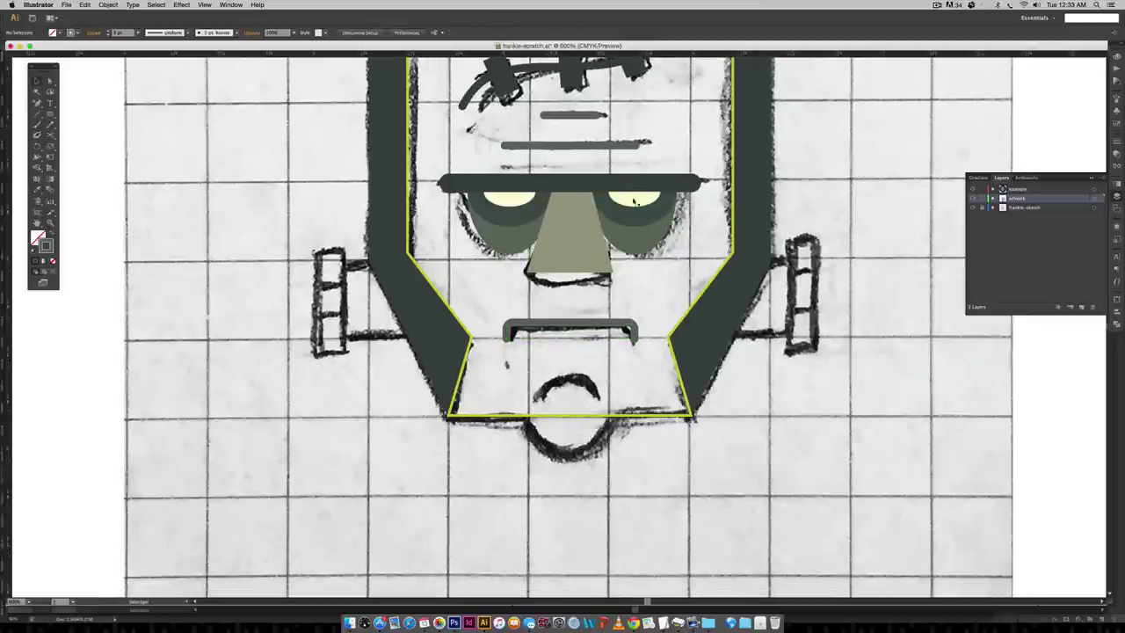
- Draw an ellipse over the sketched chin crease, delete its bottom anchor point to leave an upper arc, and deselect it
drag(50, 113, 93, 136)
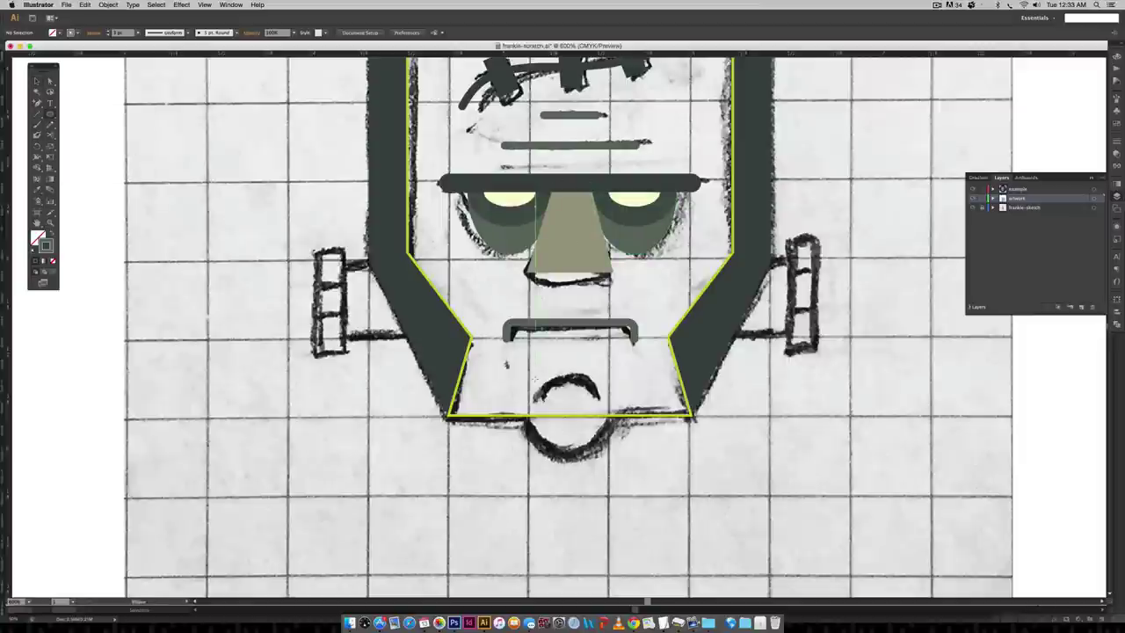
drag(555, 388, 607, 430)
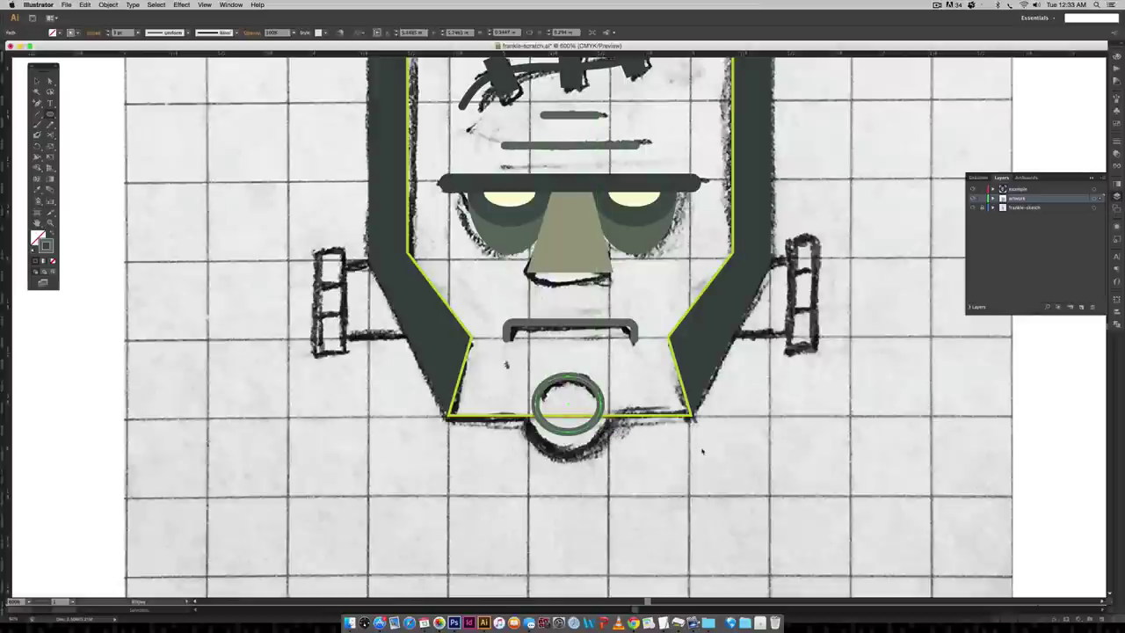
key(a)
click(566, 431)
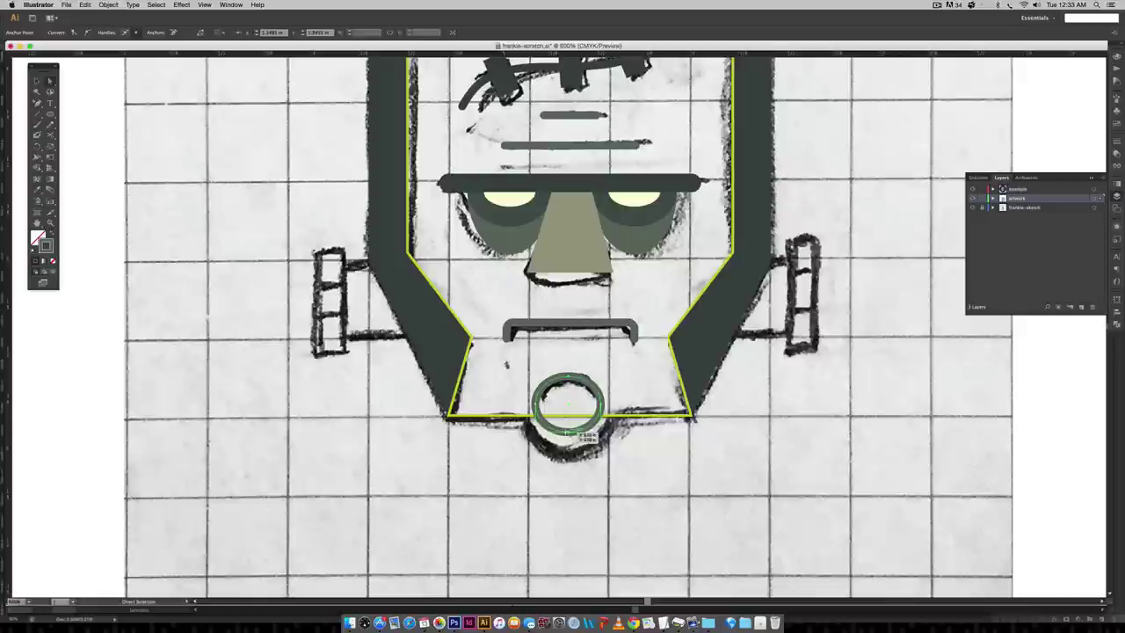
key(Delete)
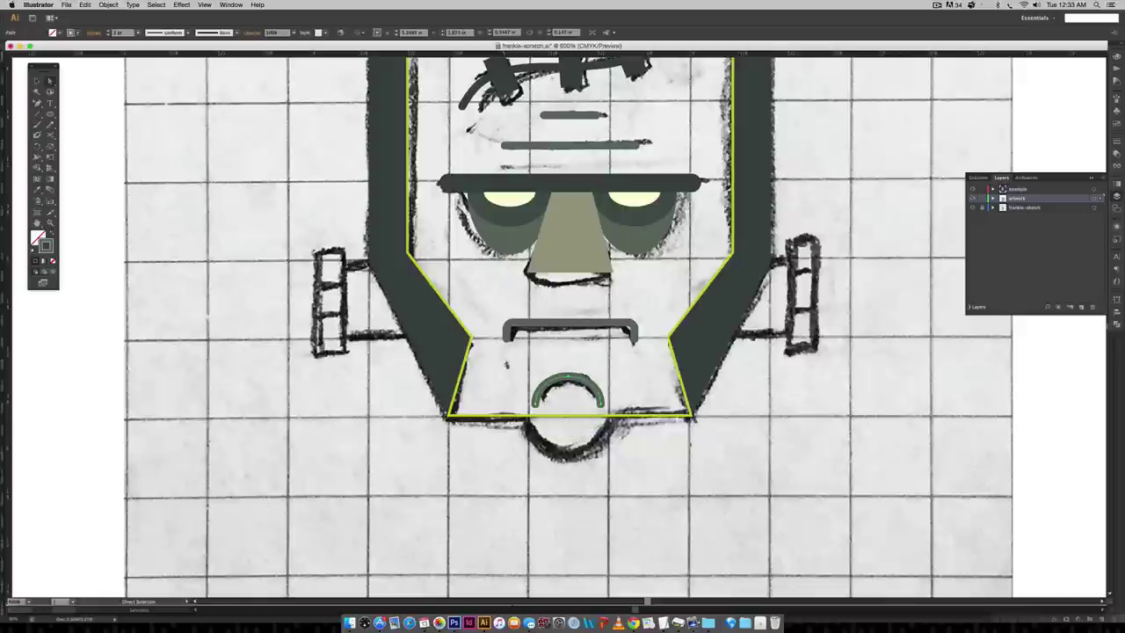
key(v)
click(912, 446)
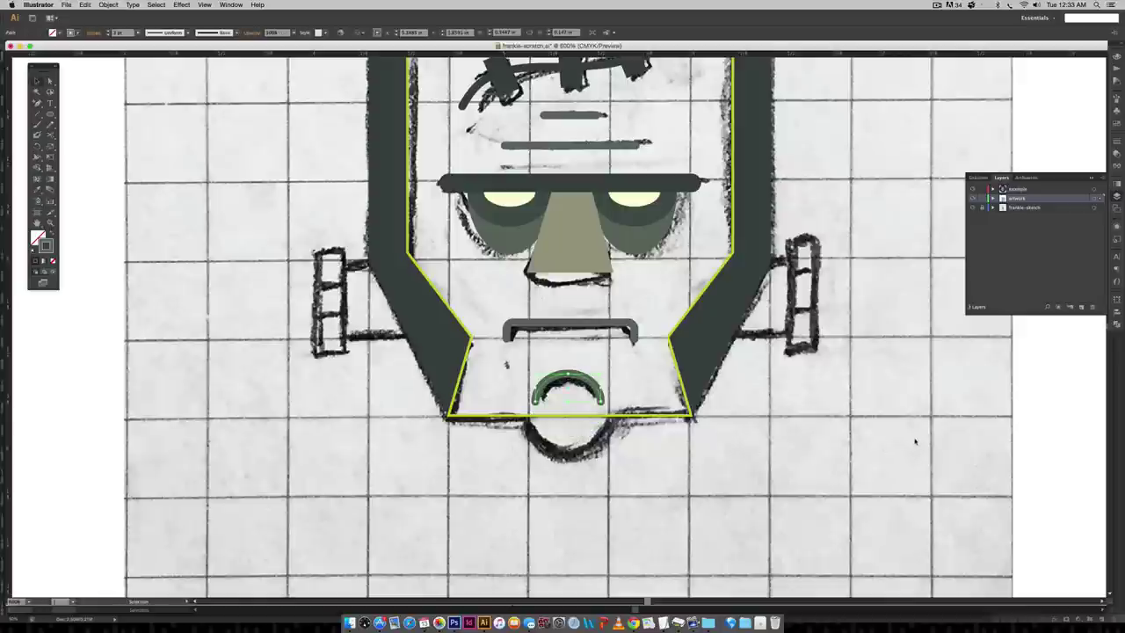
- Draw an ellipse over the sketched round chin below the crease and narrow it to match the sketch
scroll(874, 325, up, 2)
scroll(873, 326, up, 2)
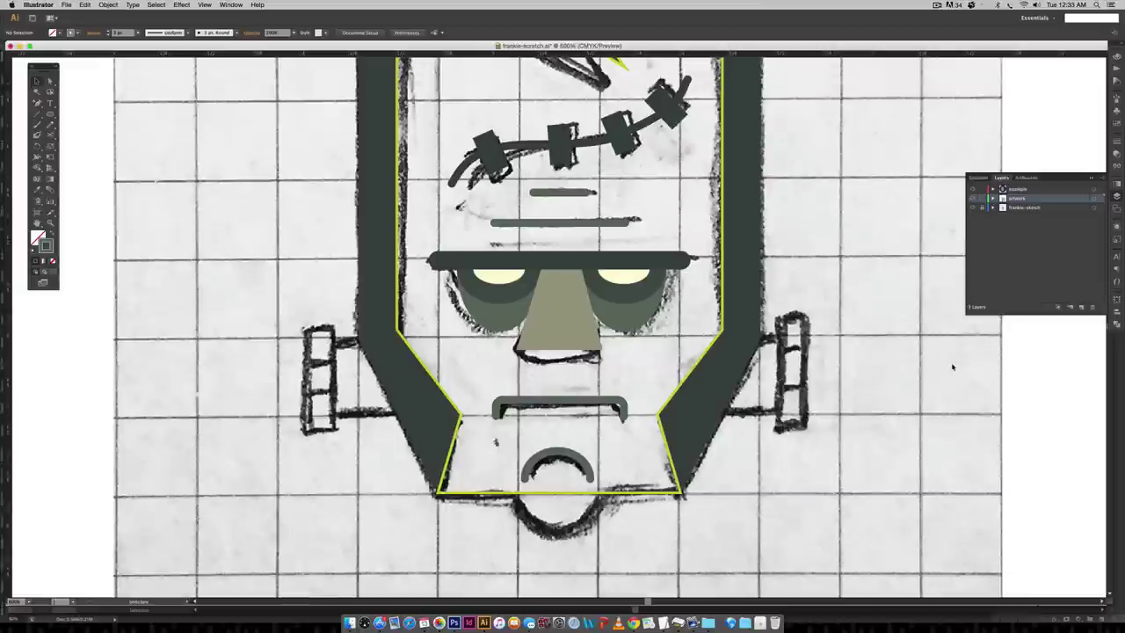
key(super+minus)
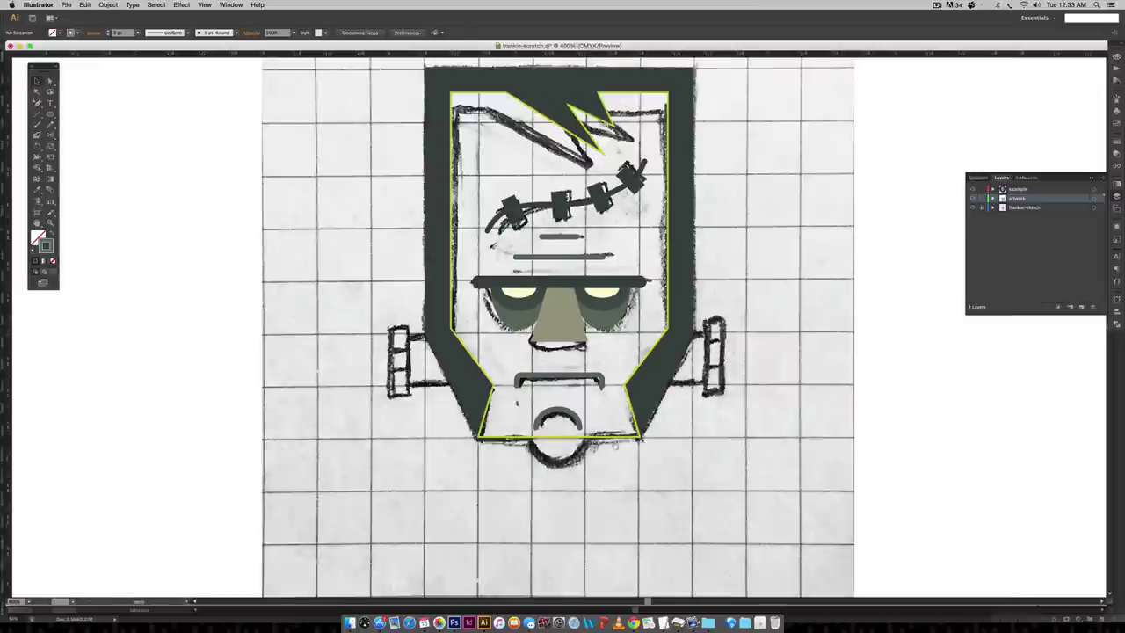
drag(615, 448, 646, 425)
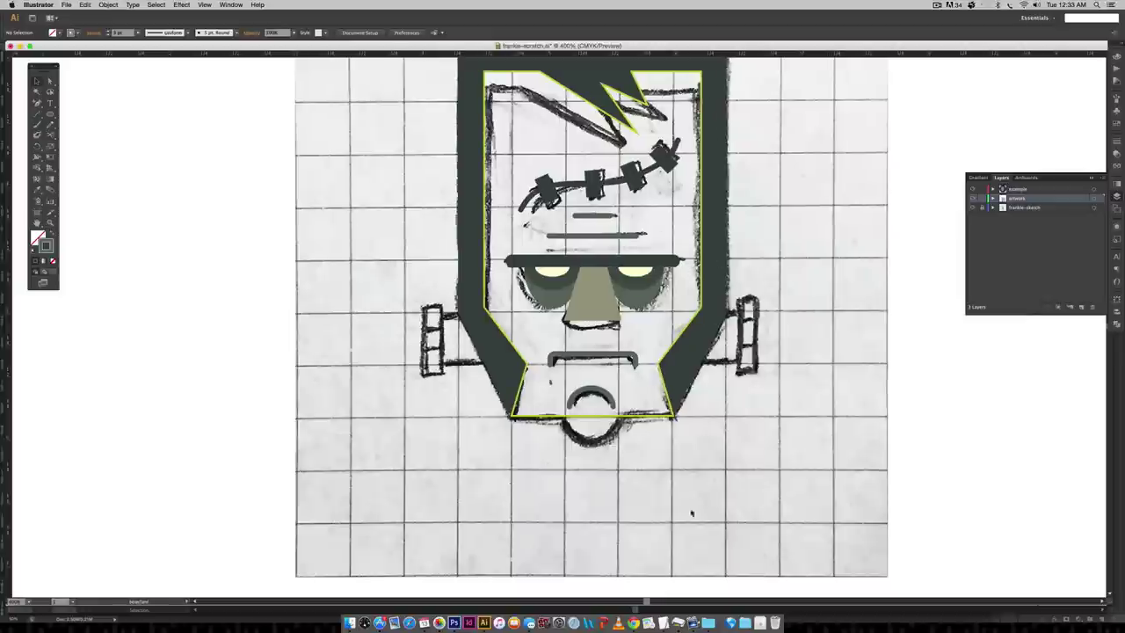
scroll(692, 513, down, 2)
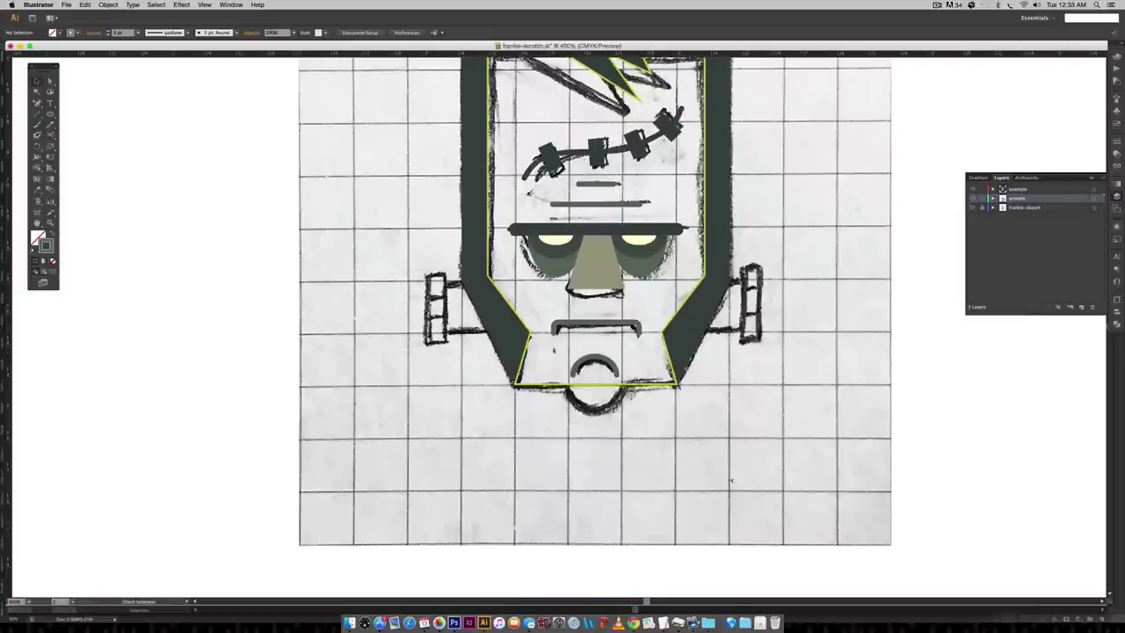
key(super+equal)
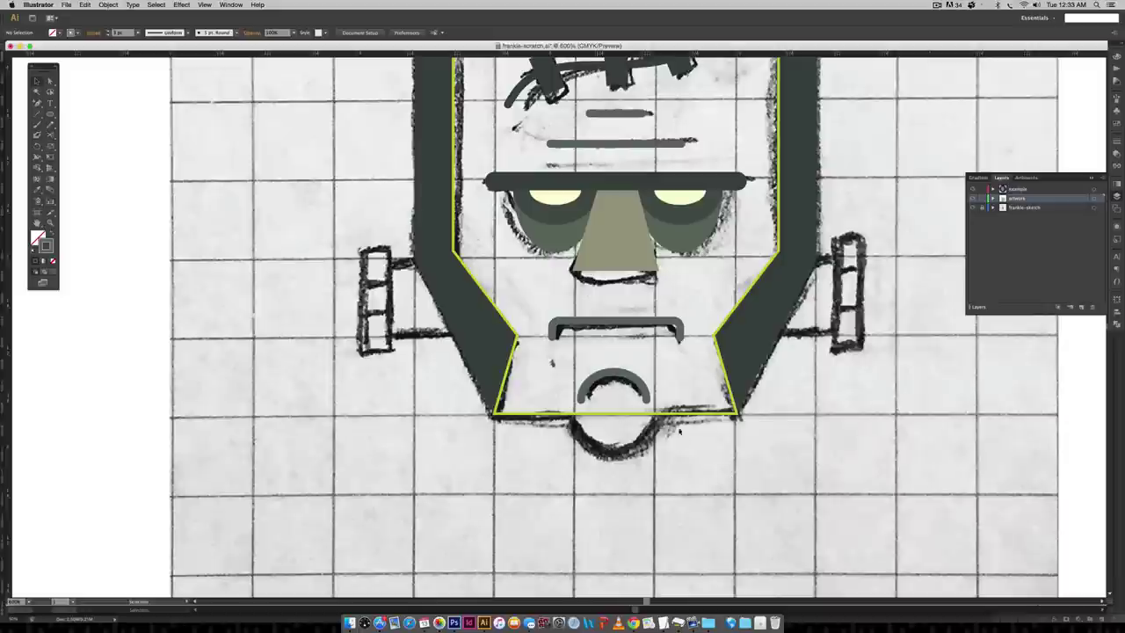
click(50, 114)
mouse_move(615, 443)
mouse_down()
mouse_move(677, 477)
mouse_move(663, 480)
mouse_move(640, 449)
mouse_up()
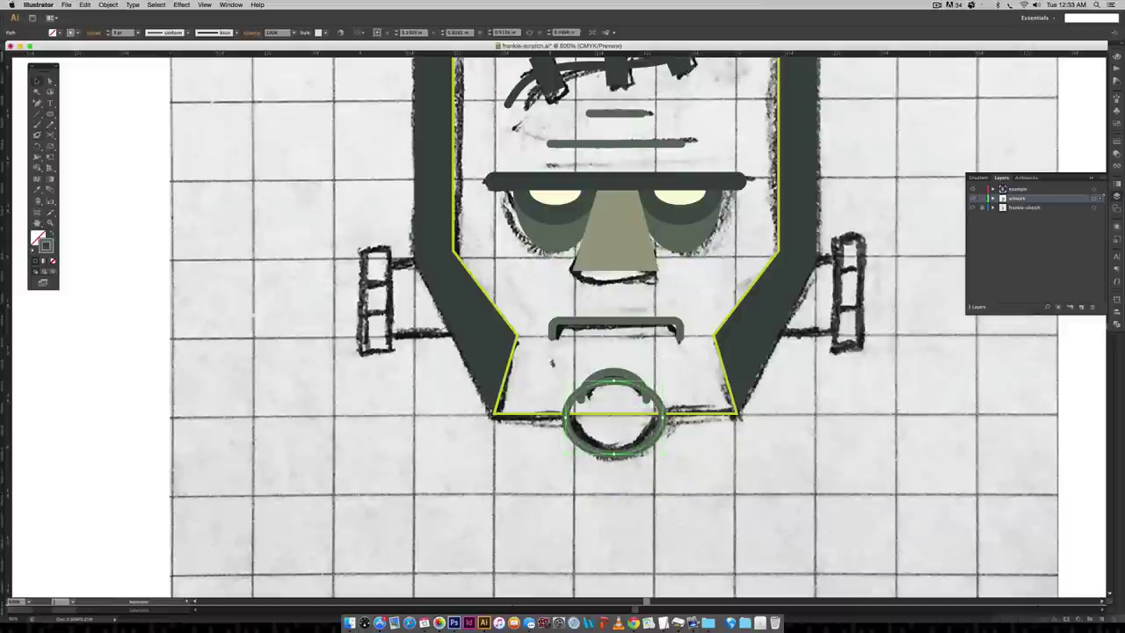
drag(571, 418, 668, 416)
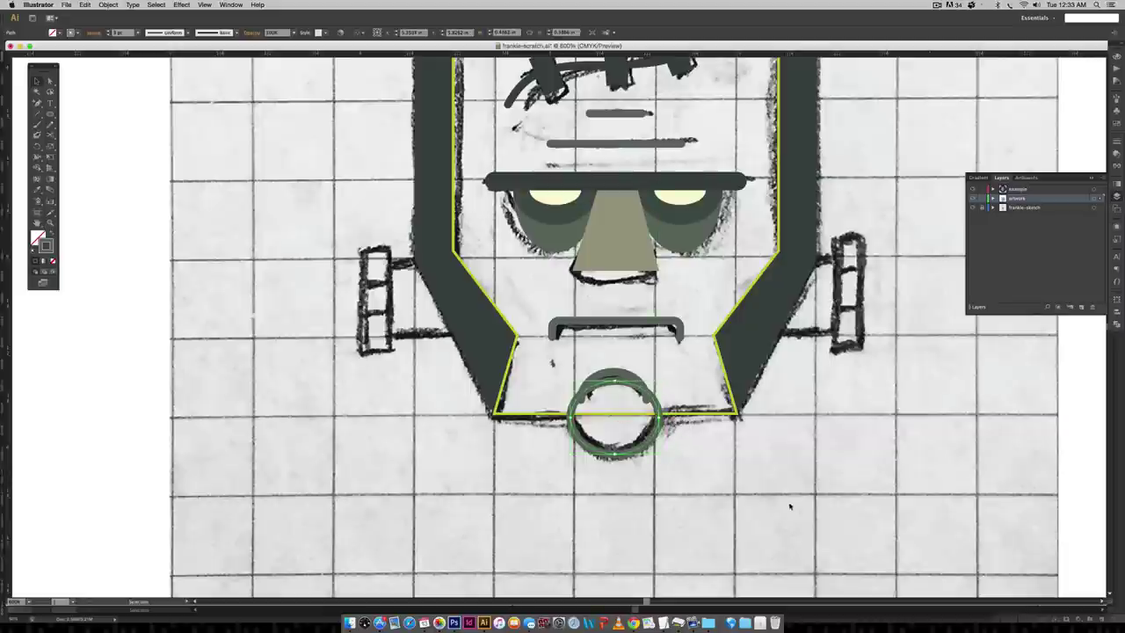
- Fill the chin ellipse with the light beige palette colour, the fourth swatch circle, using the Eyedropper
key(super+minus)
key(super+minus)
key(super+minus)
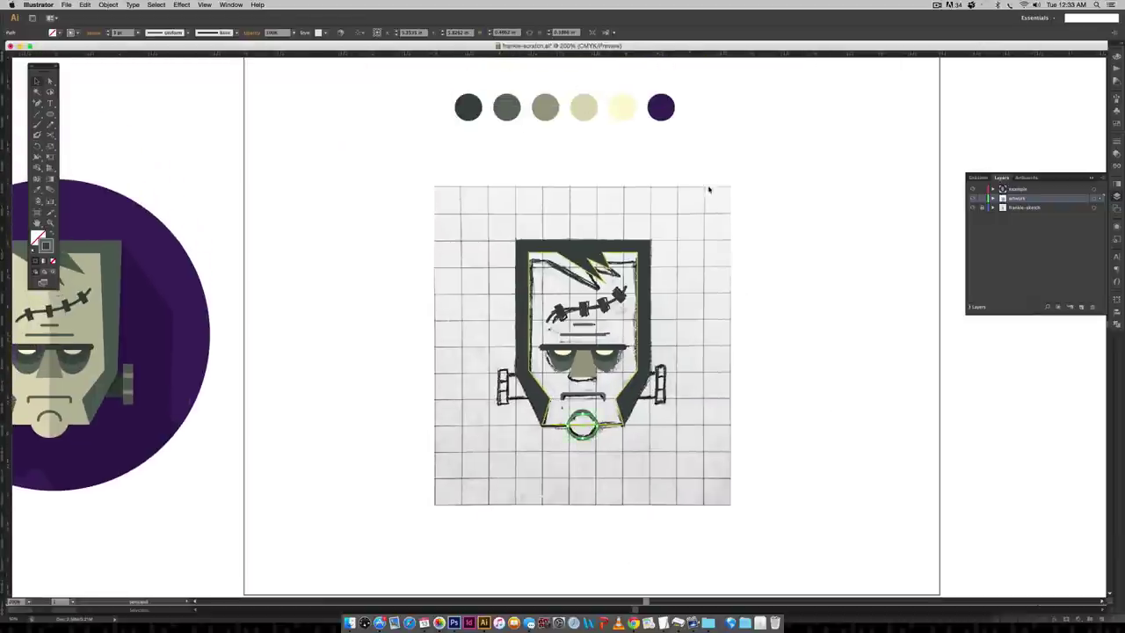
key(i)
click(584, 106)
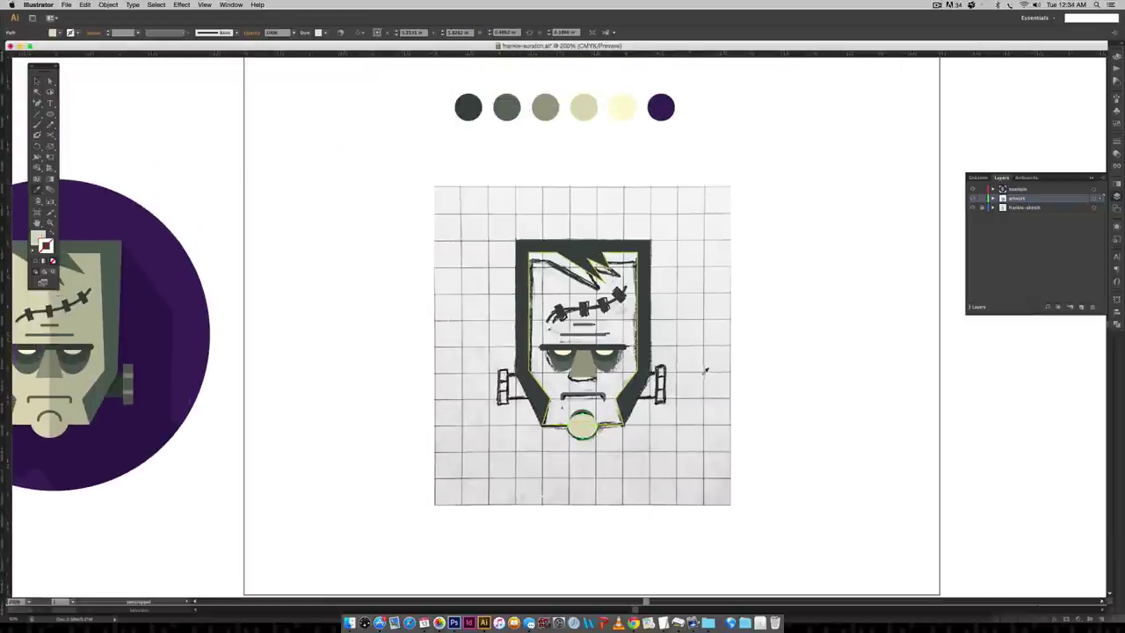
- Select the yellow face outline and give it the same light beige palette fill with the Eyedropper
key(v)
click(607, 427)
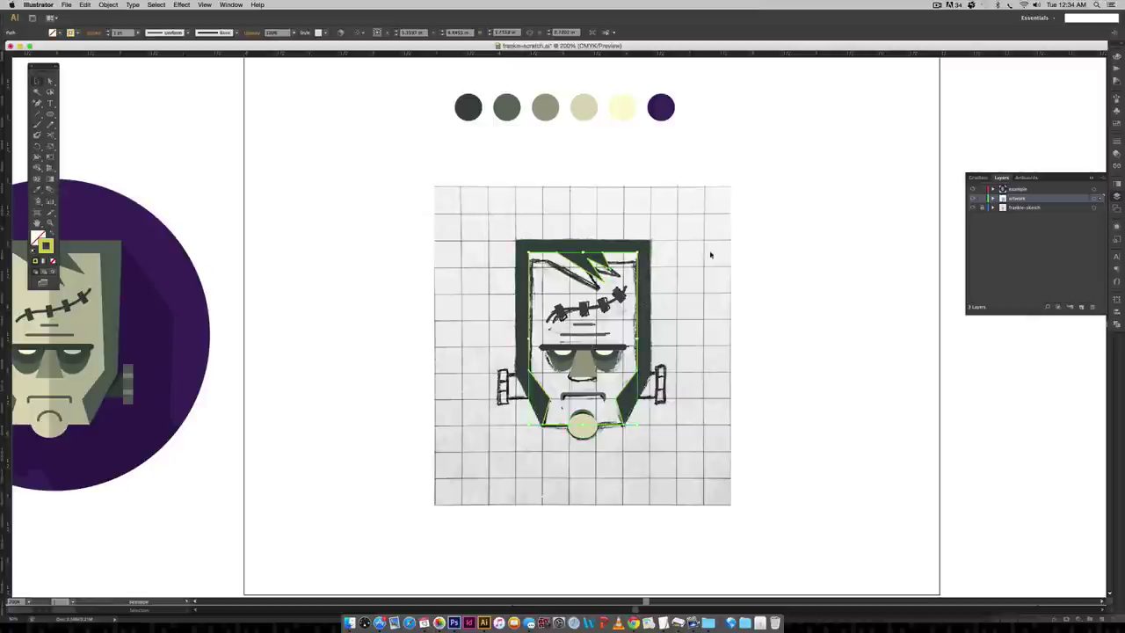
key(i)
click(583, 107)
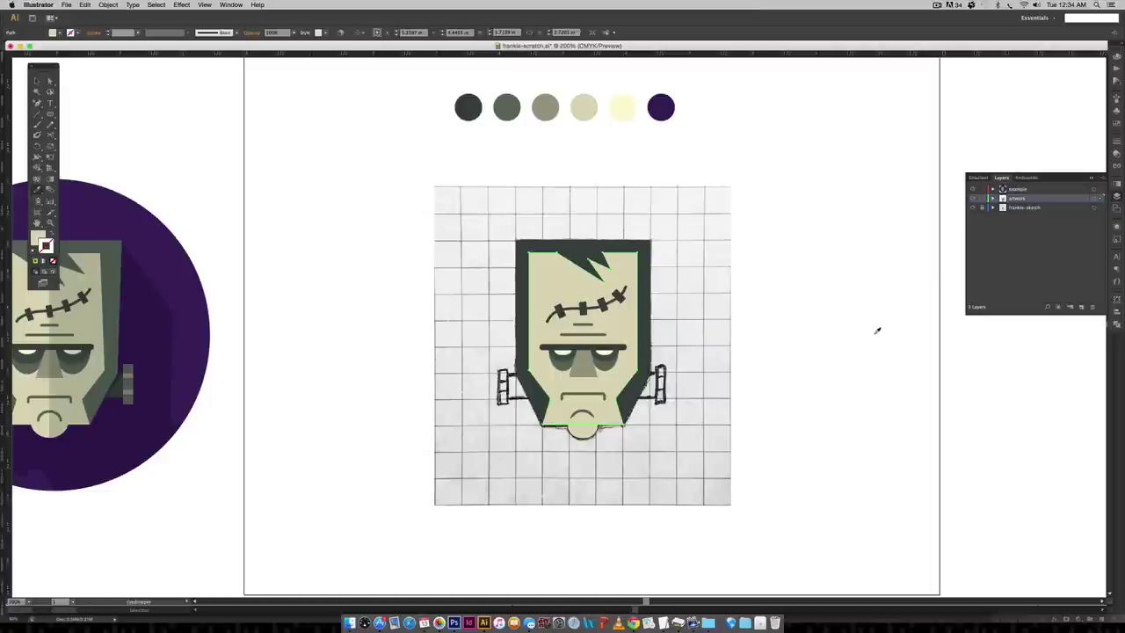
- Select the chin ellipse together with the face shape and combine them with Pathfinder Unite
key(v)
shift+click(579, 433)
click(1116, 325)
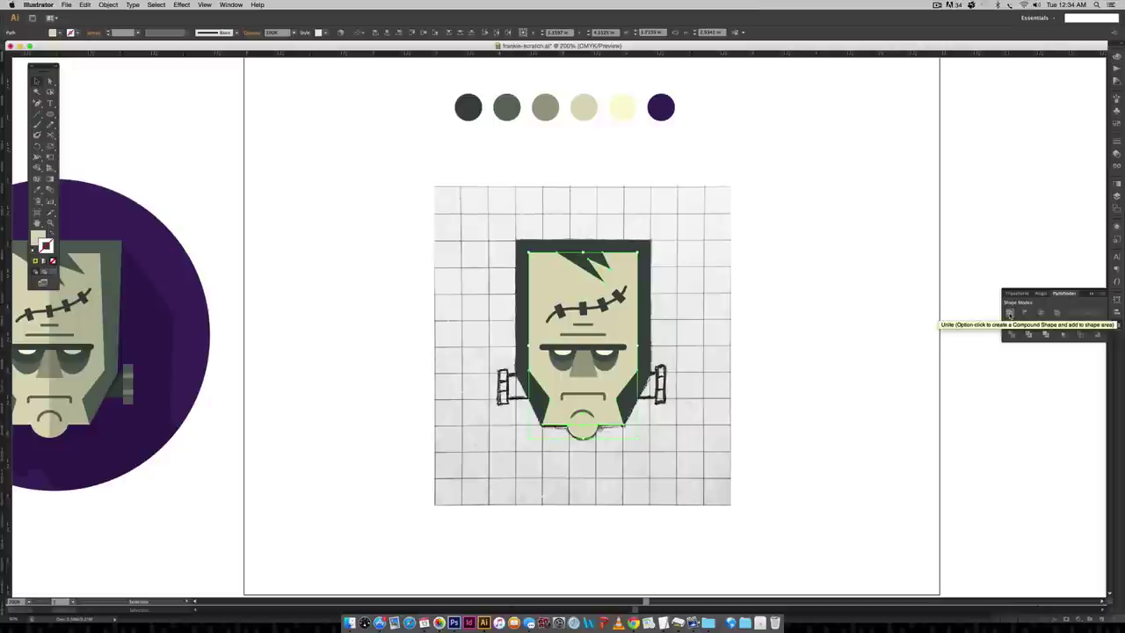
click(1010, 314)
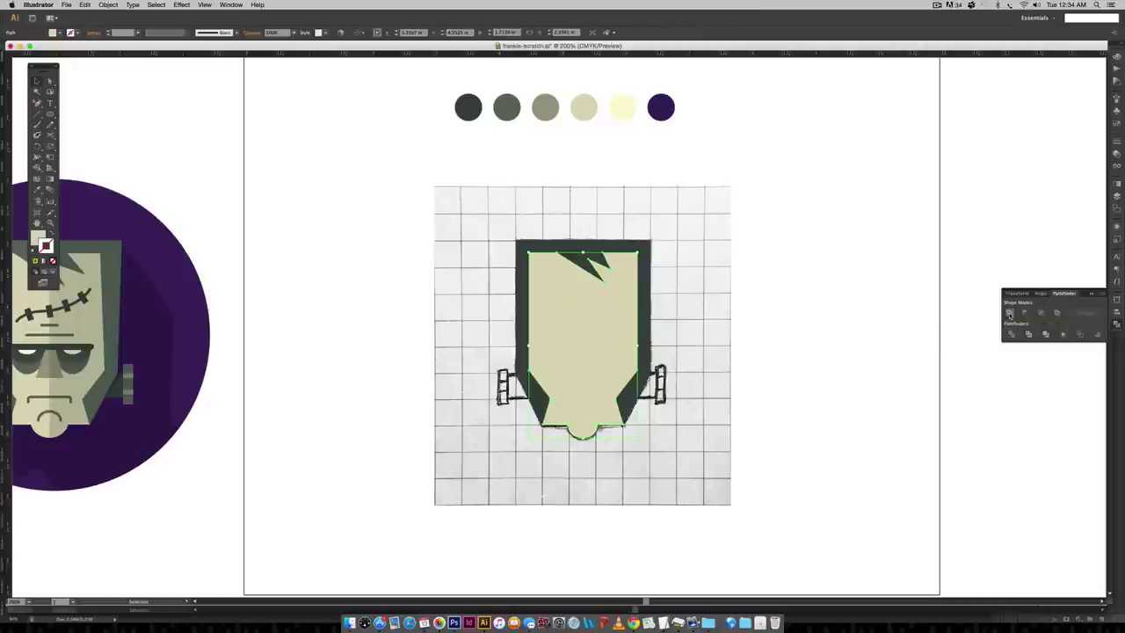
- Send the united face shape to the back, behind the facial features, and deselect it
right_click(601, 345)
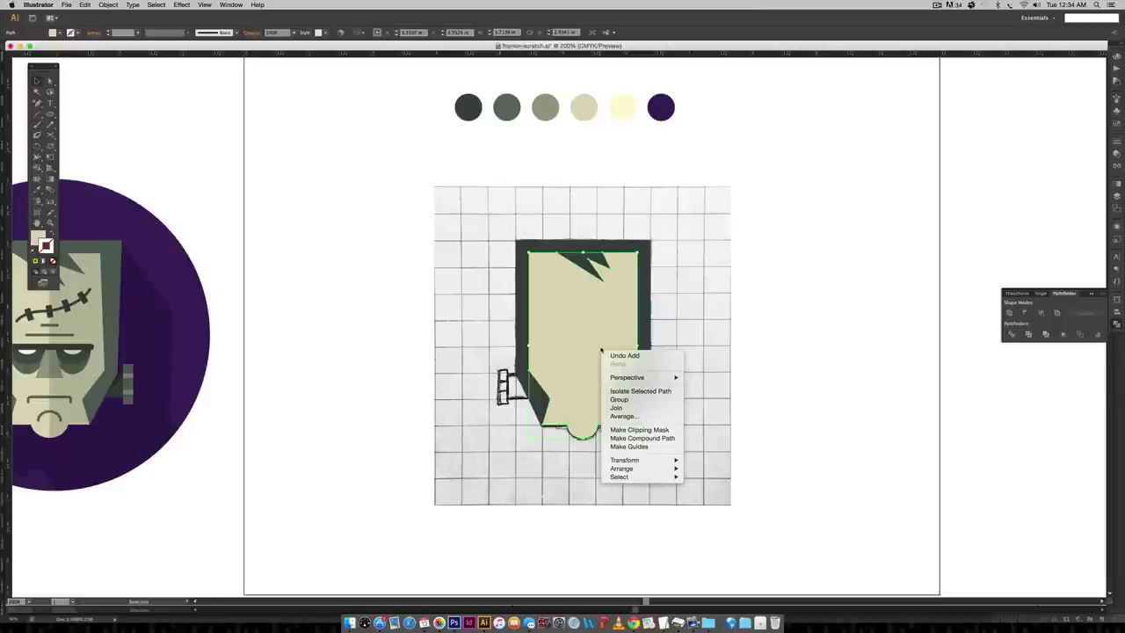
mouse_move(638, 470)
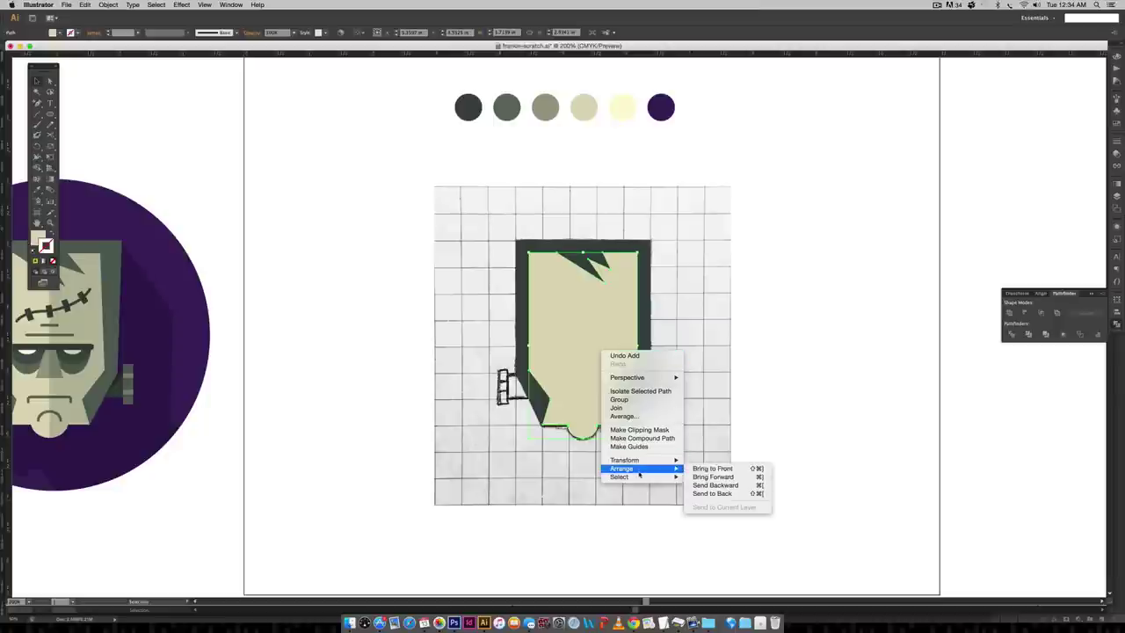
click(733, 494)
click(783, 407)
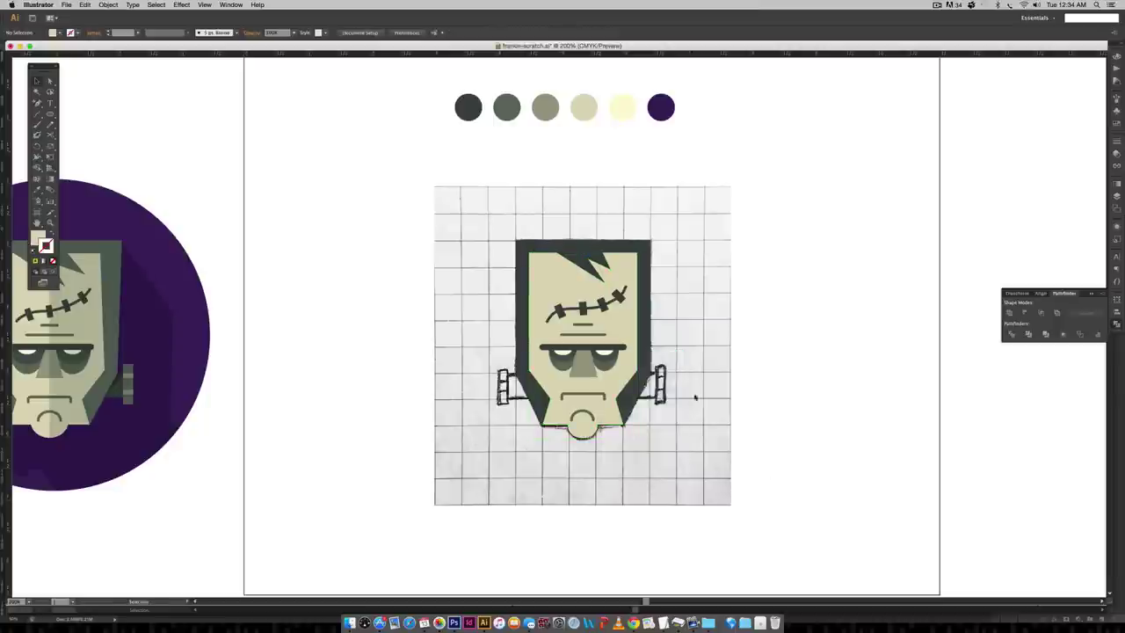
- Draw a rectangle over the sketched shaft of the bolt right of the head and fill it with the second palette colour
scroll(687, 403, up, 2)
scroll(687, 403, up, 2)
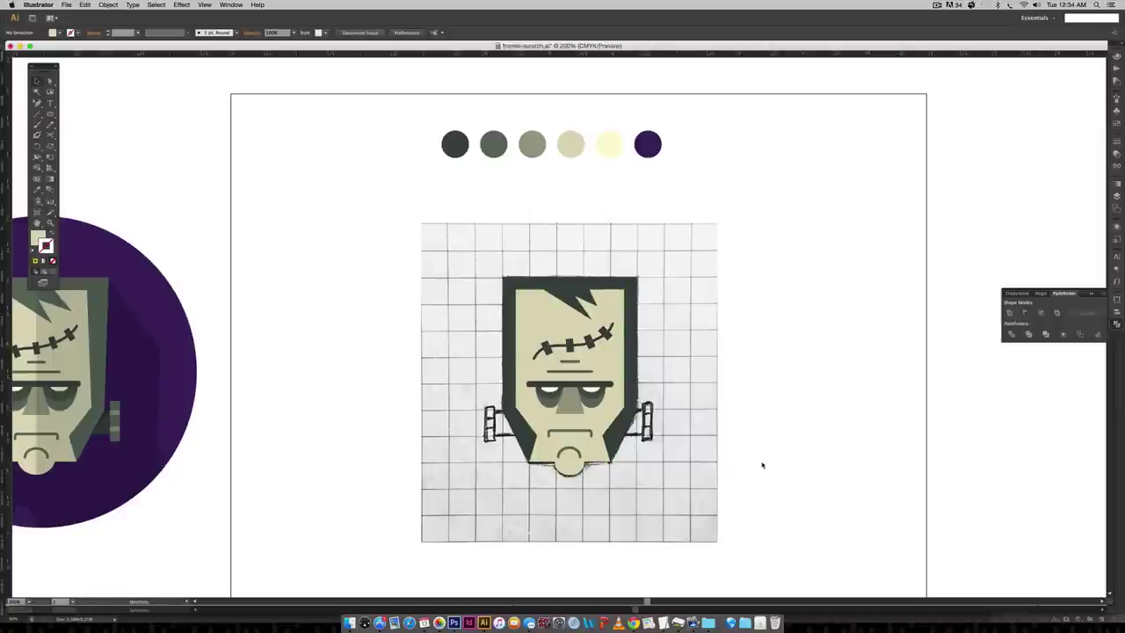
key(super+equal)
key(super+equal)
drag(635, 472, 591, 316)
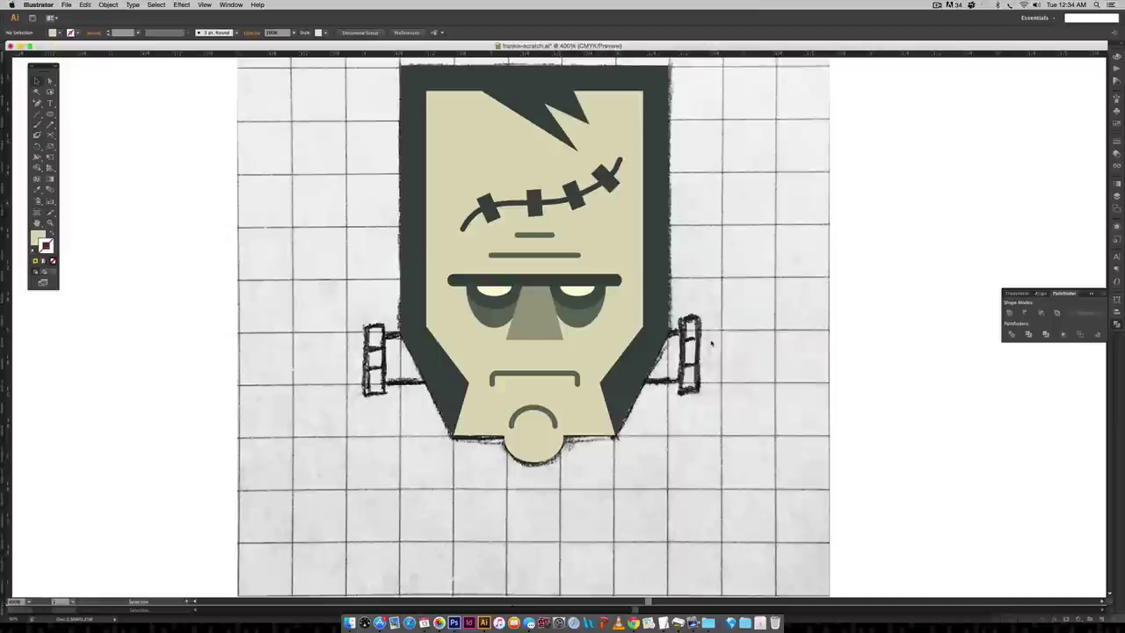
key(m)
drag(643, 330, 679, 382)
key(super+minus)
key(super+minus)
key(i)
click(570, 123)
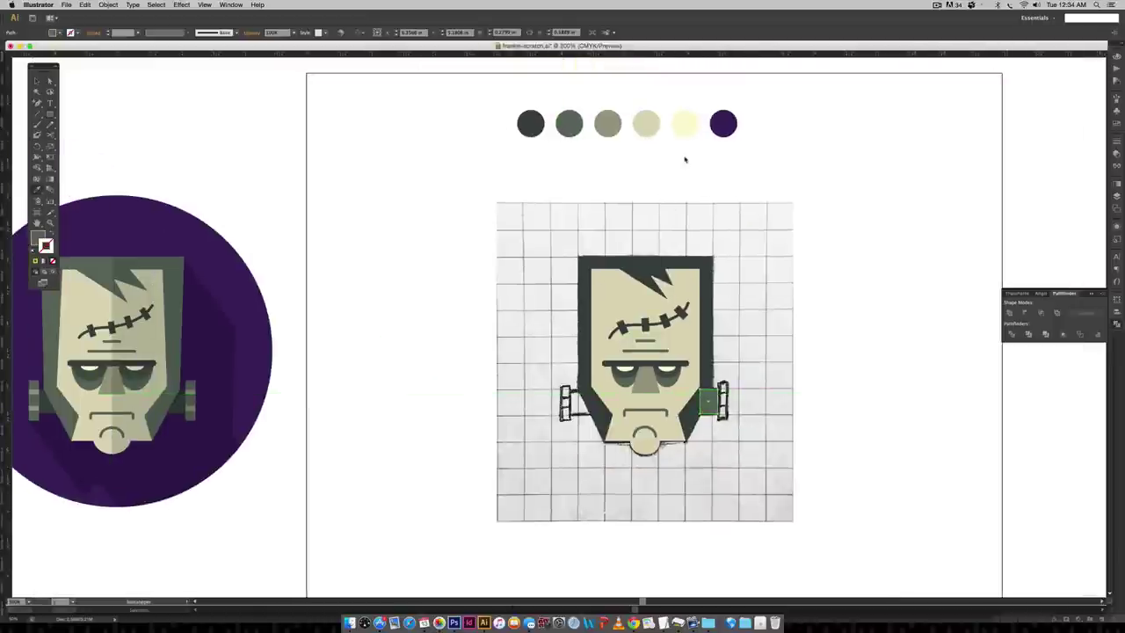
- Recolour the hair with the second palette swatch, grey-green, and the bolt shaft with the first, darkest swatch using the Eyedropper
click(706, 295)
super+click(708, 307)
click(564, 125)
key(super+shift+a)
key(super+plus)
key(super+plus)
key(super+plus)
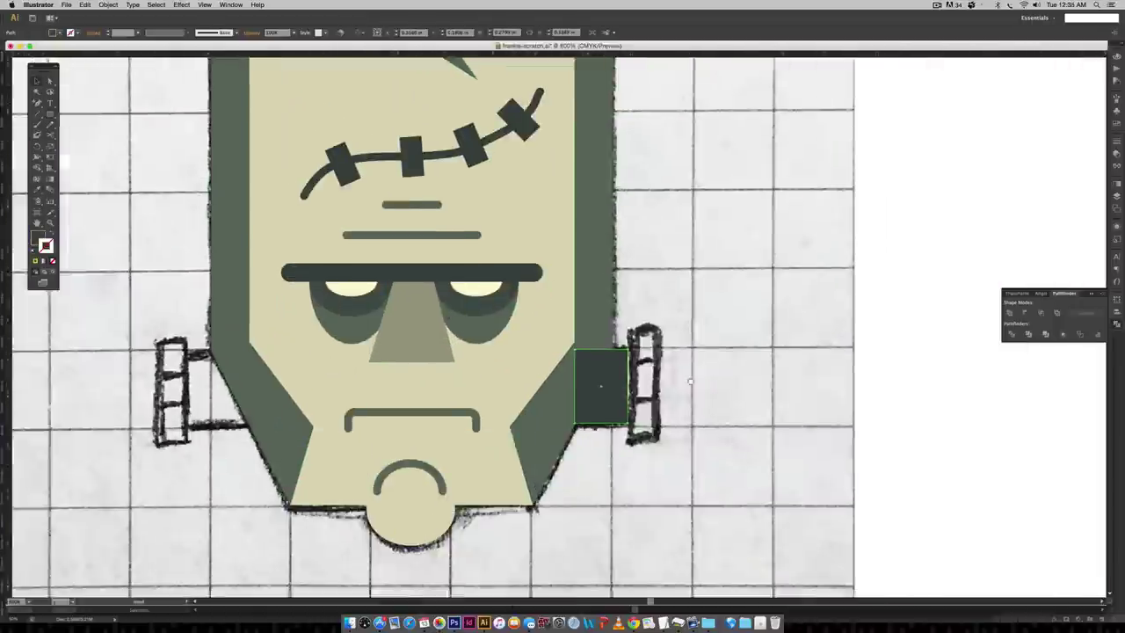
- Draw the bolt head as a tall grey-green rectangle at the shaft's outer end and add two lighter third-swatch stripes across it
key(m)
mouse_move(627, 331)
mouse_down()
mouse_move(591, 318)
mouse_move(621, 430)
mouse_up()
key(i)
click(546, 212)
key(m)
mouse_move(590, 344)
mouse_down()
mouse_move(621, 356)
mouse_move(612, 406)
mouse_up()
scroll(628, 358, up, 1)
key(v)
key(super+z)
scroll(611, 406, left, 3)
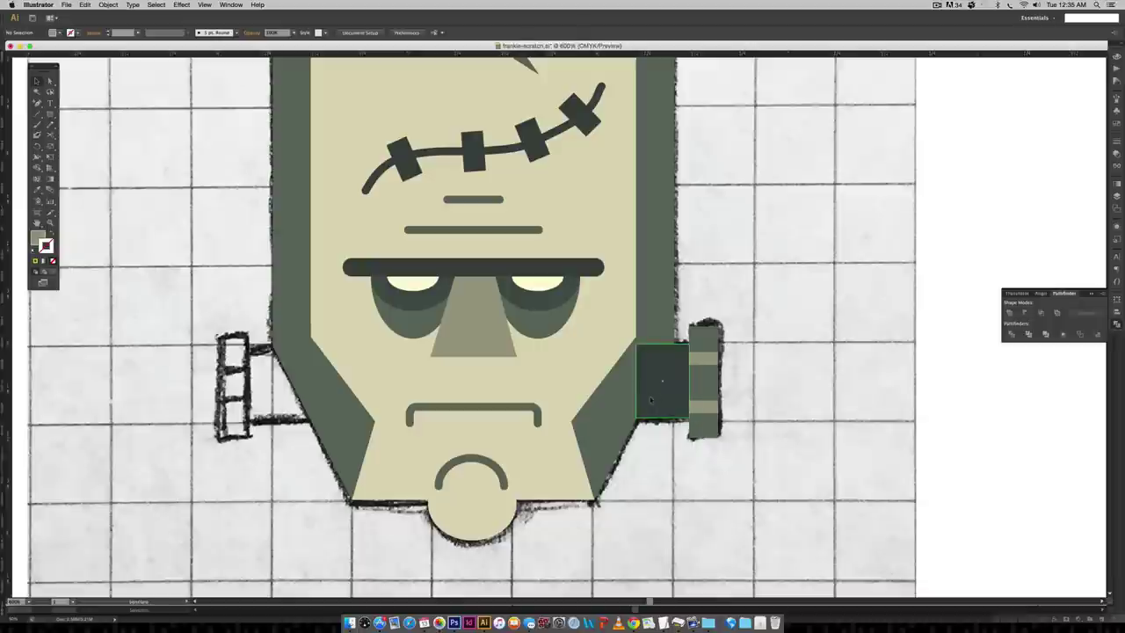
- Group the bolt's shaft, head and stripes, send the group to the back behind the hair, and deselect it
click(667, 381)
shift+click(706, 359)
shift+click(702, 396)
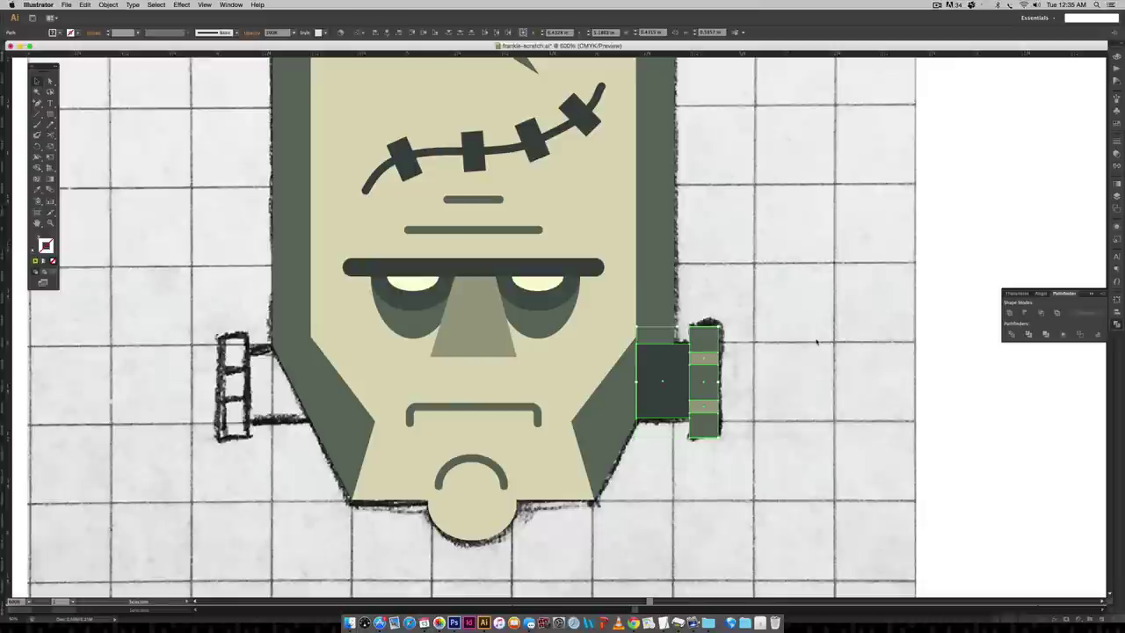
key(super+g)
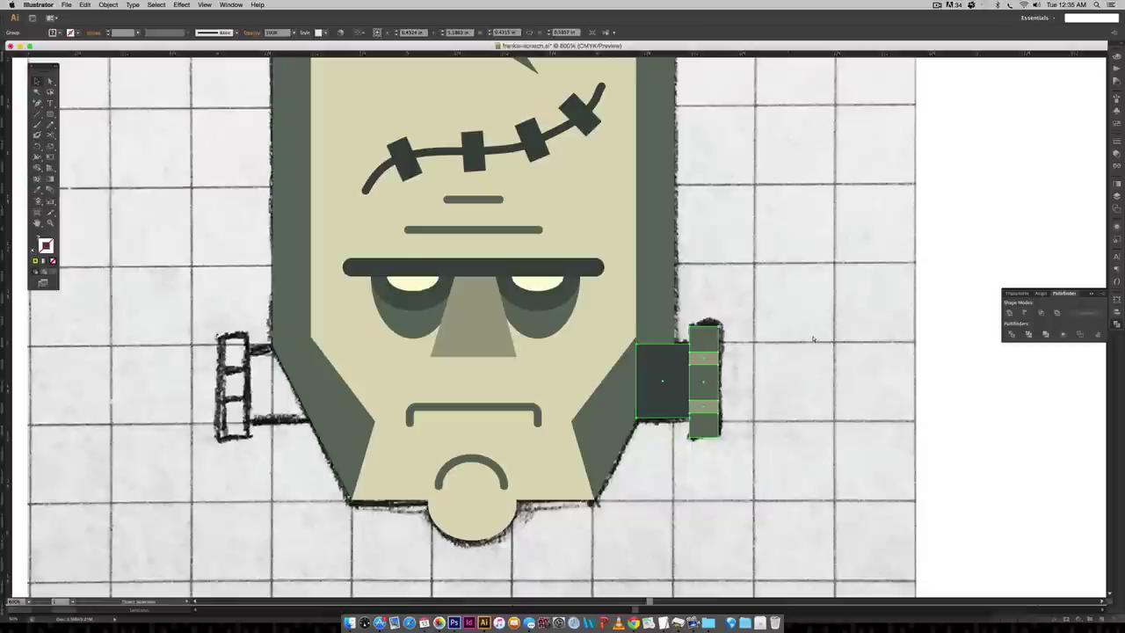
key(shift+super+[)
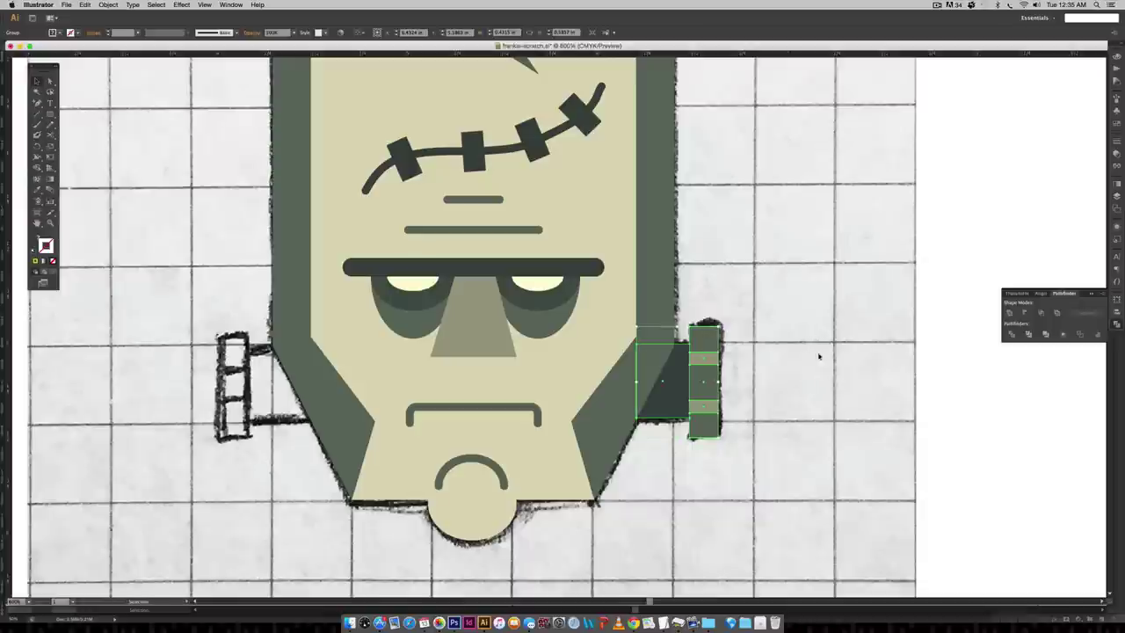
click(818, 356)
scroll(819, 339, down, 2)
scroll(819, 338, left, 2)
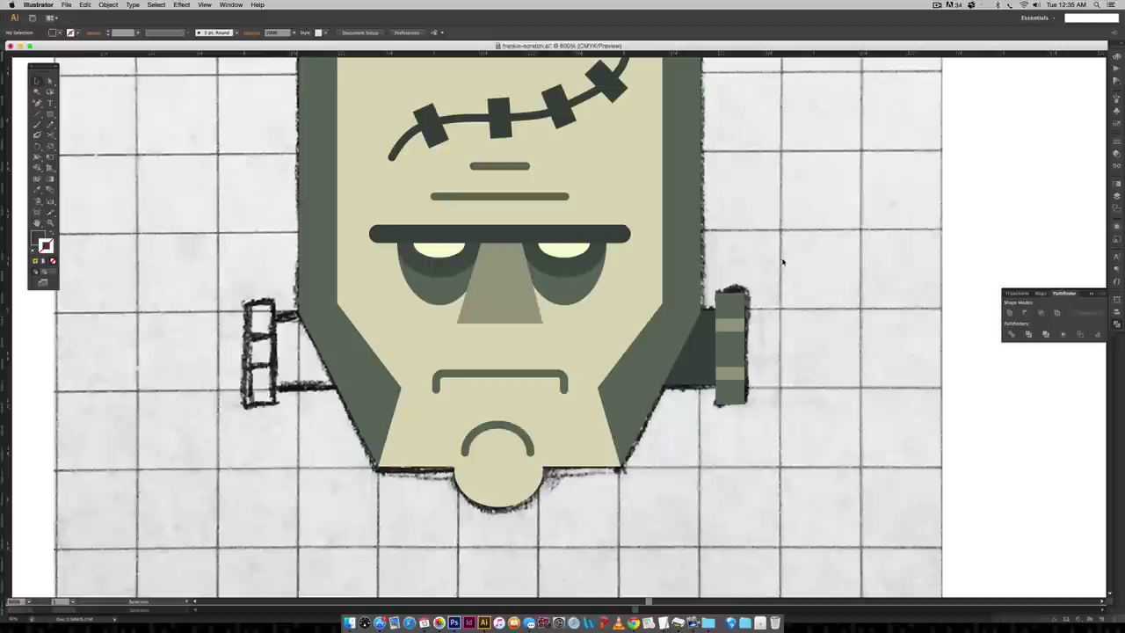
- Draw a closed triangular shadow with the Pen tool on the bolt shaft, along the hair's slanted edge
drag(783, 263, 737, 408)
click(882, 399)
key(p)
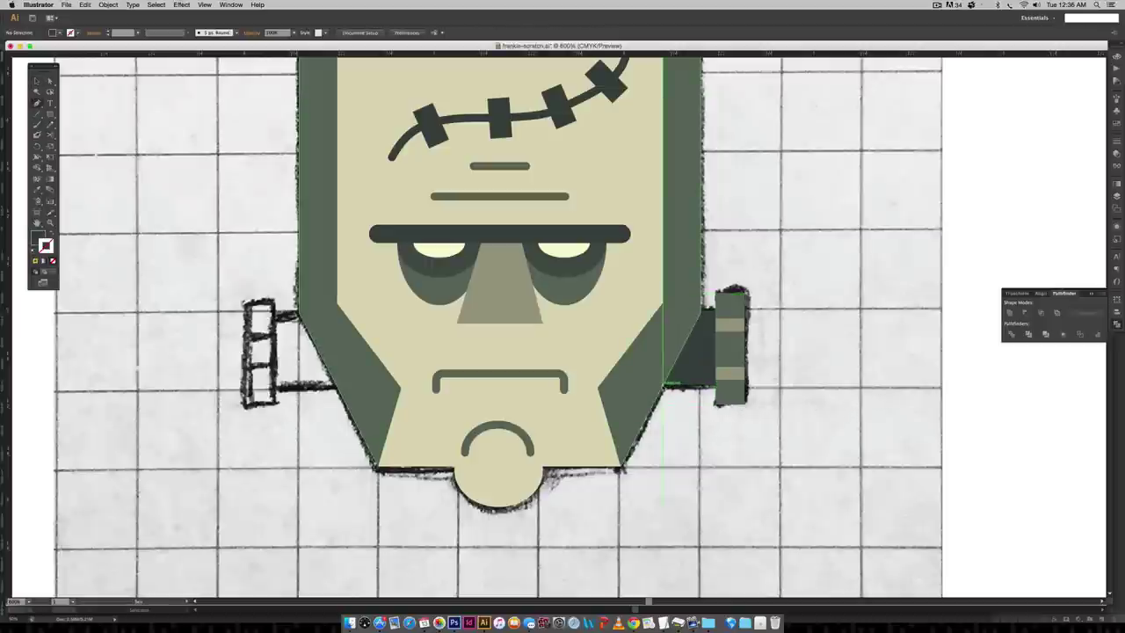
click(663, 384)
click(714, 311)
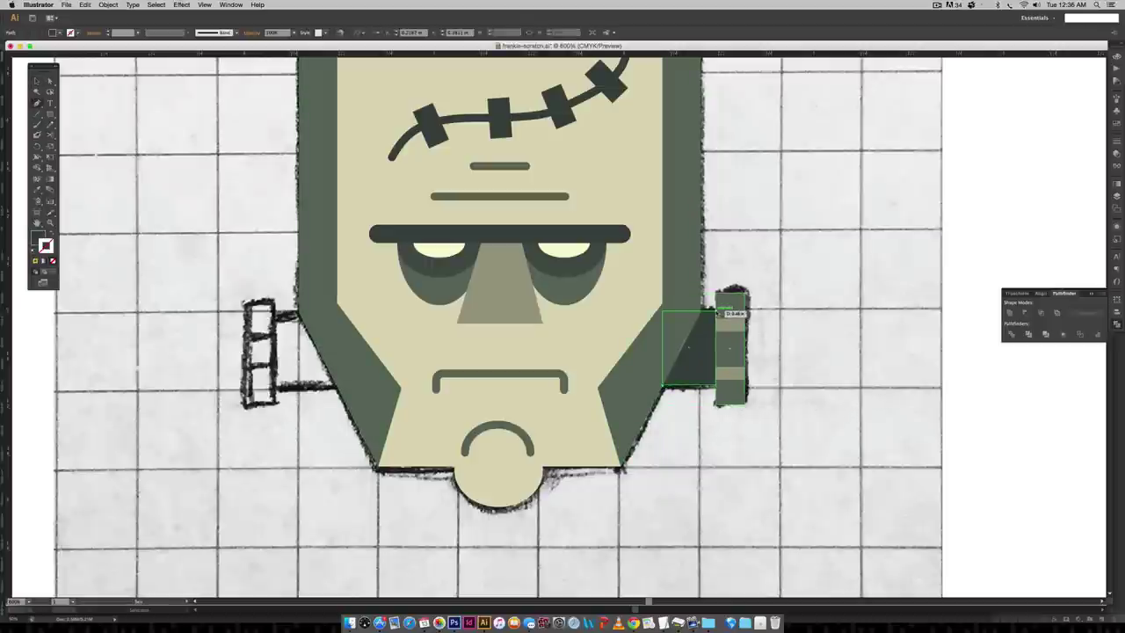
click(700, 312)
click(688, 311)
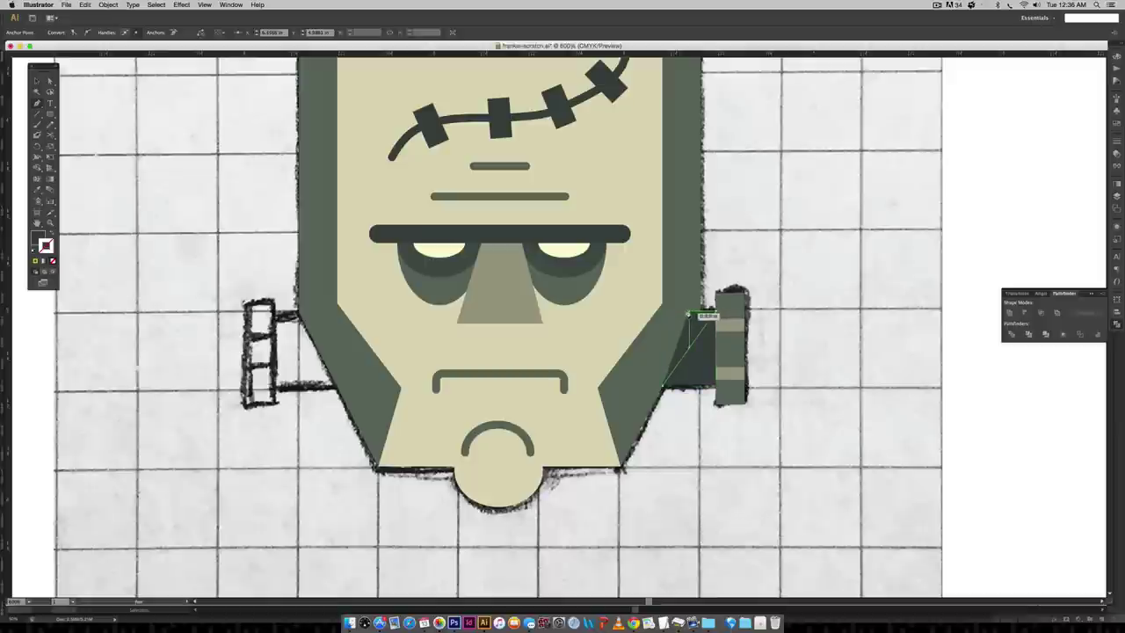
click(664, 384)
- Set the black value of the triangular shadow's fill to 90% and deselect the shadow
click(1114, 58)
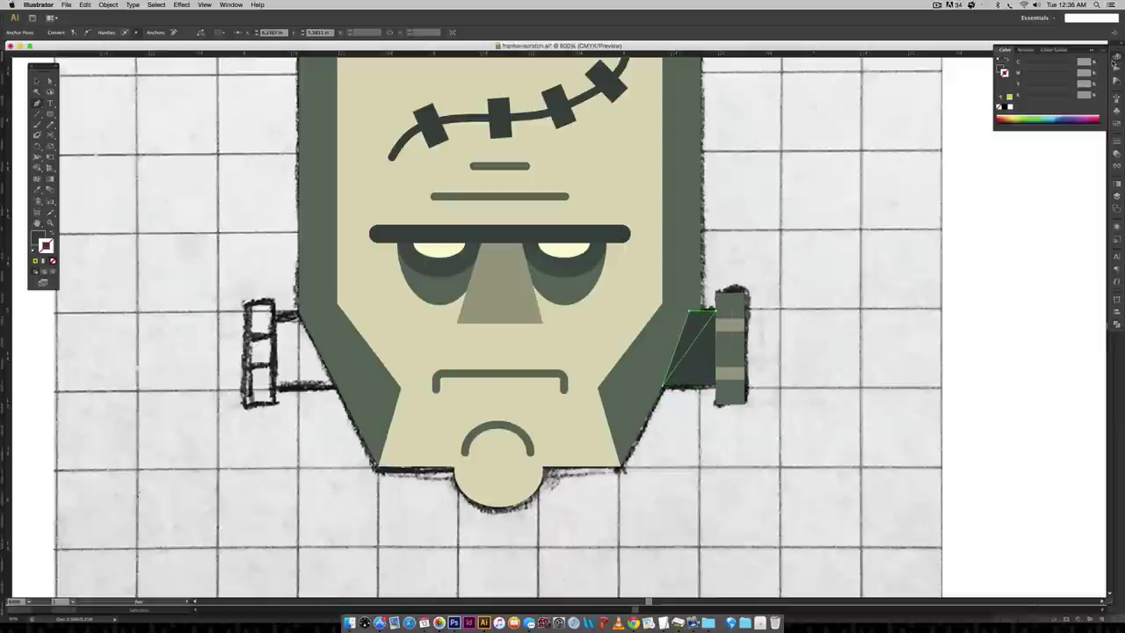
click(1000, 66)
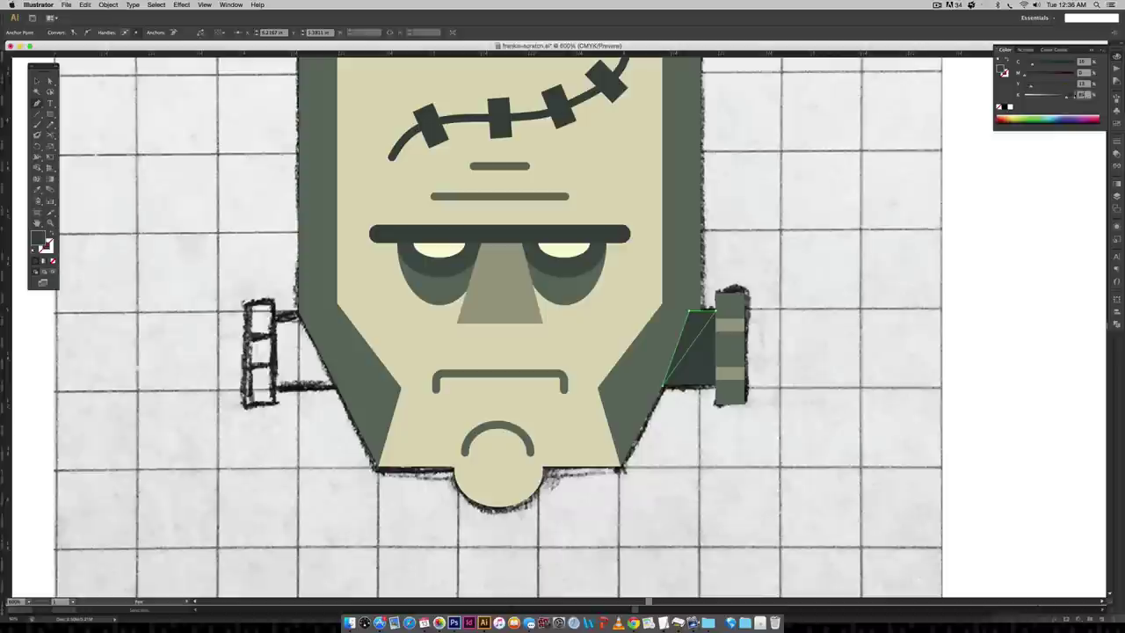
text(90)
key(Return)
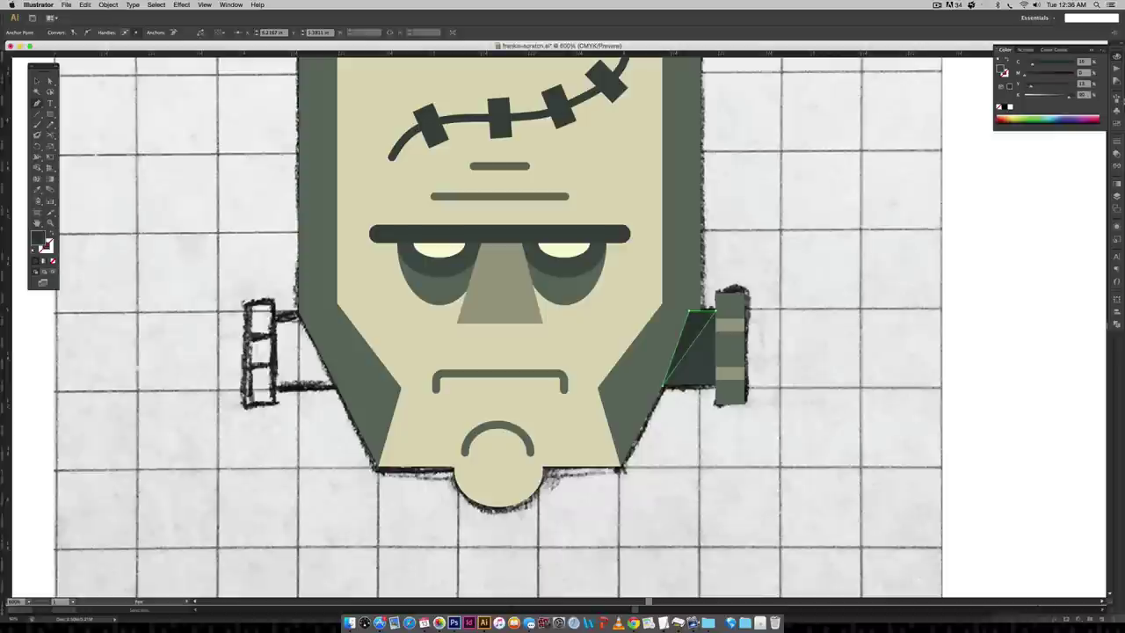
key(v)
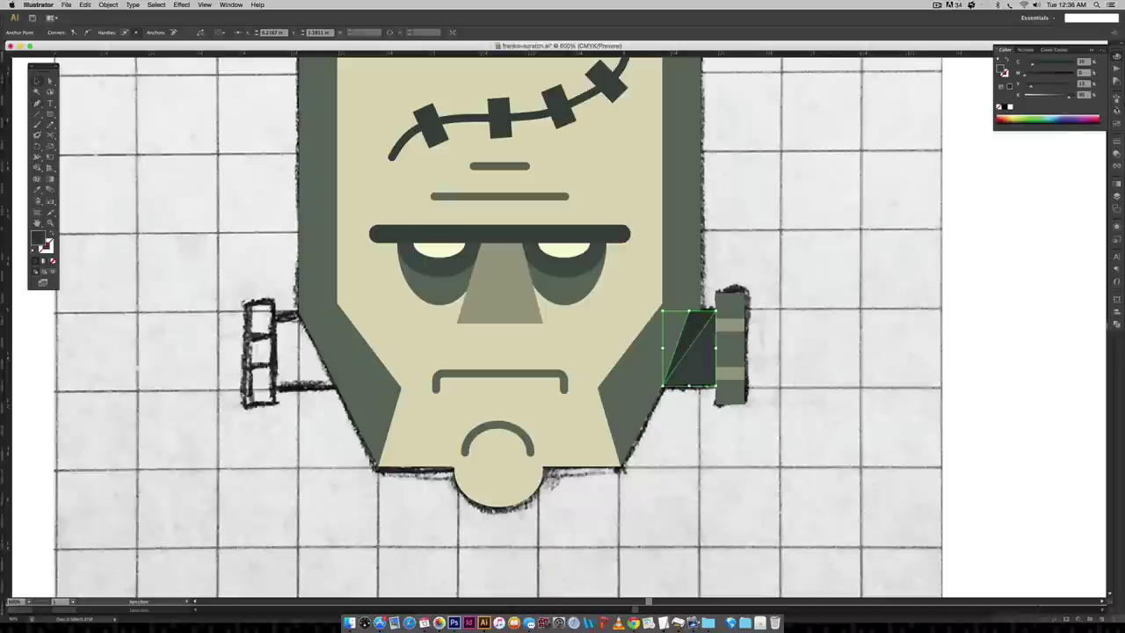
shift+click(732, 335)
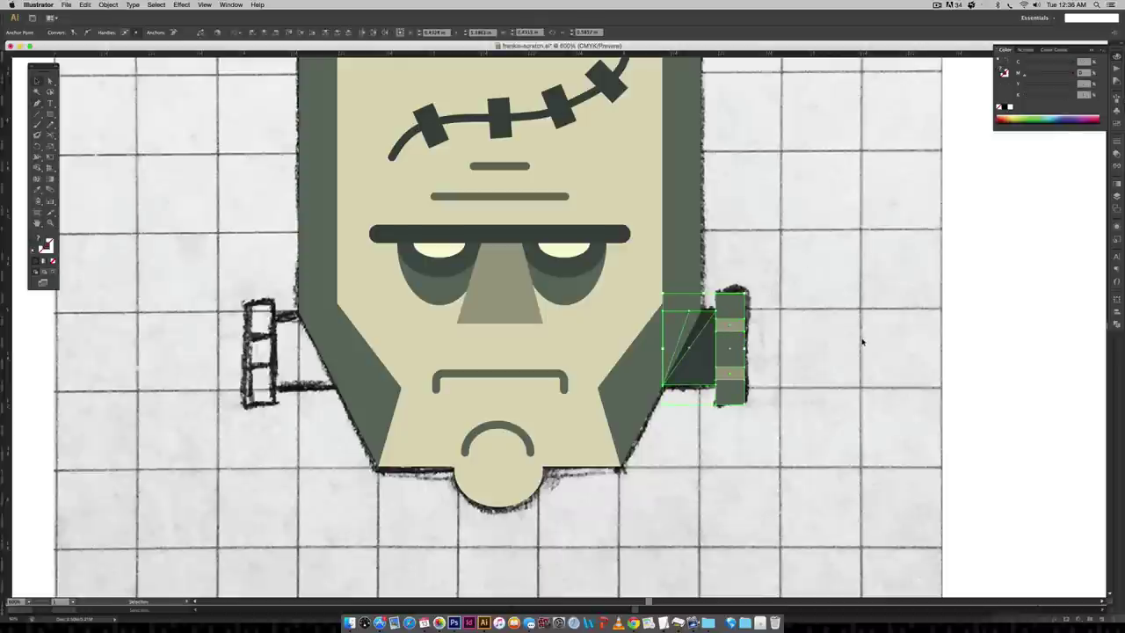
click(778, 477)
- Duplicate the bolt group to the left of the head and mirror the copy so its head faces outward
scroll(823, 433, left, 5)
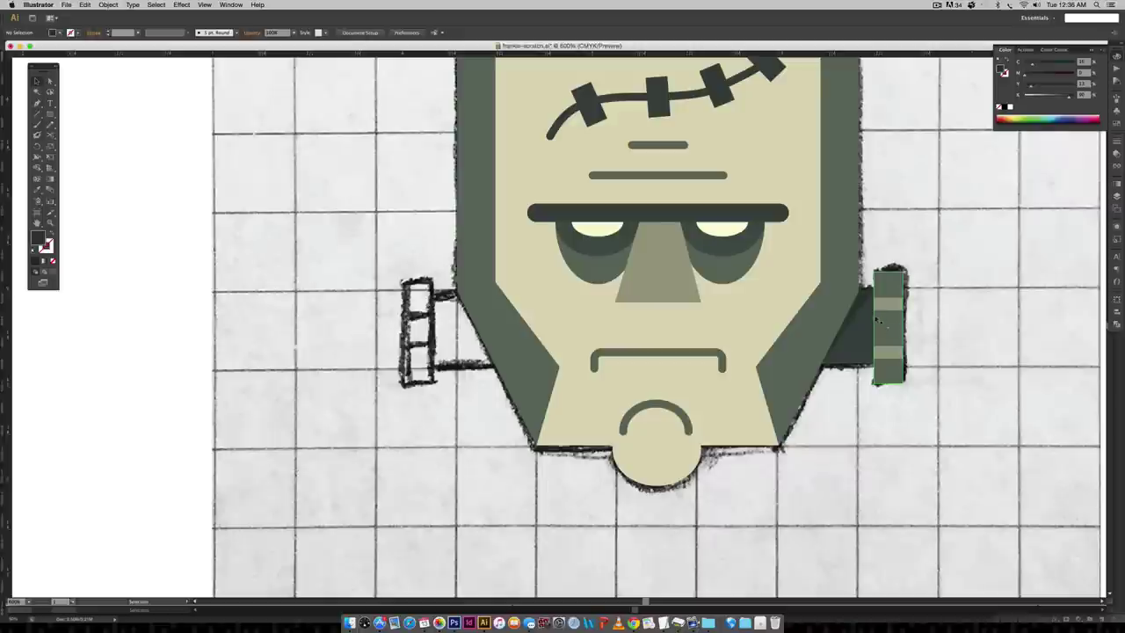
click(889, 324)
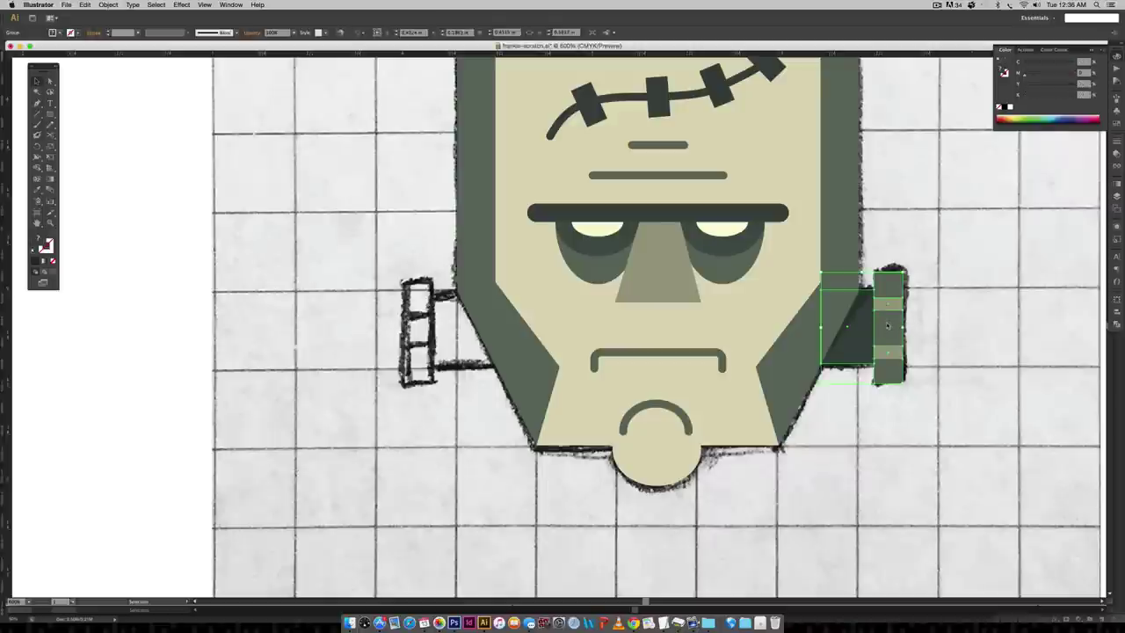
drag(889, 325, 363, 318)
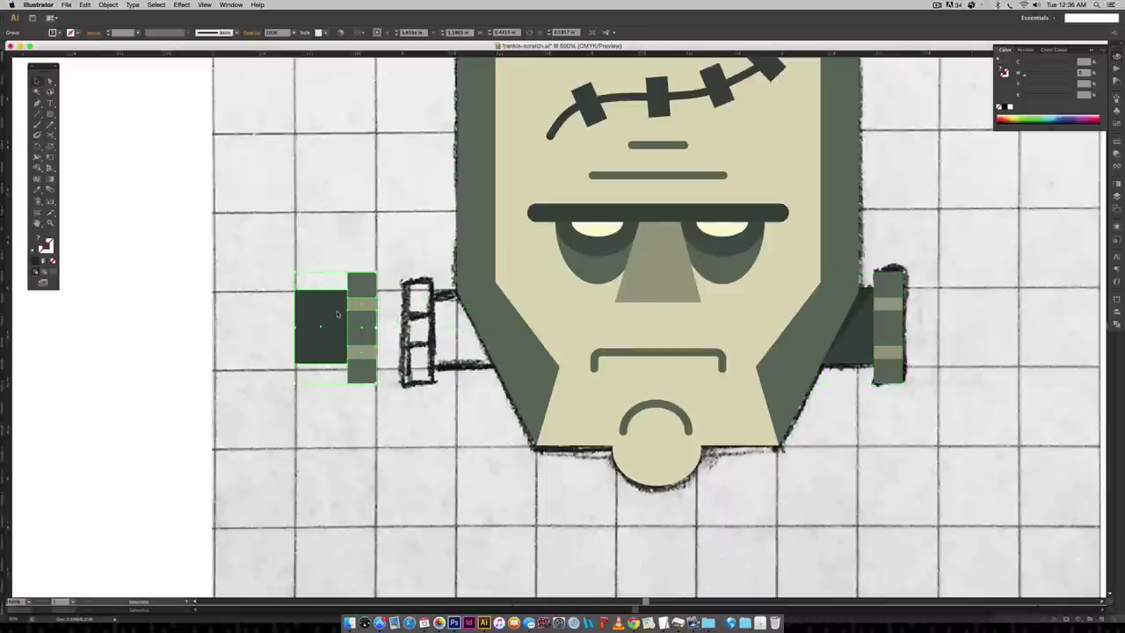
key(o)
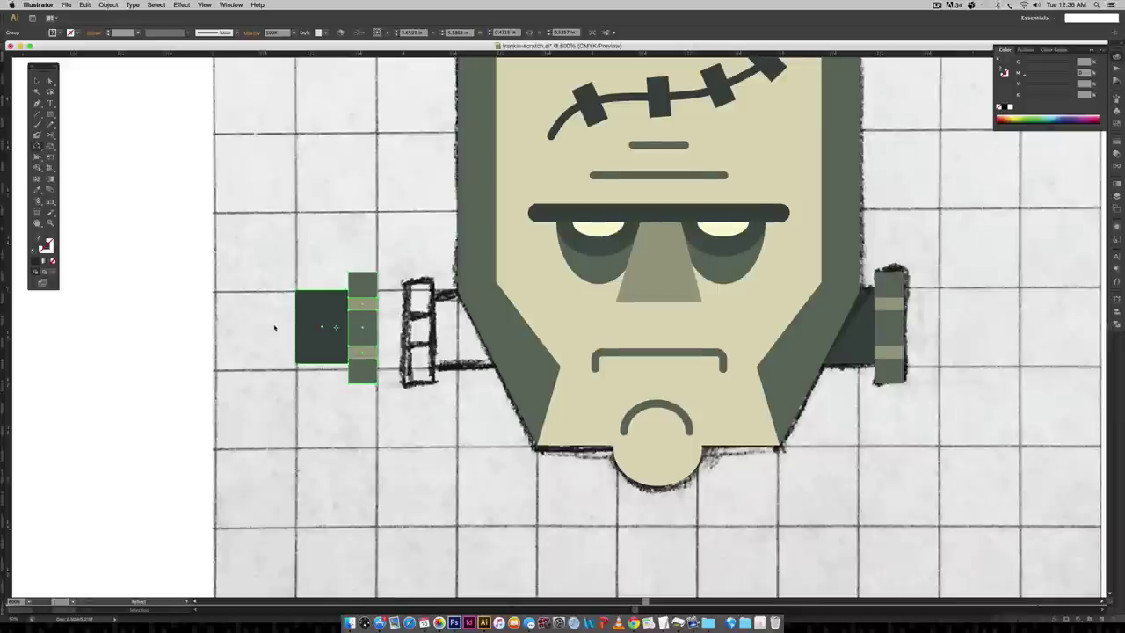
scroll(274, 325, left, 2)
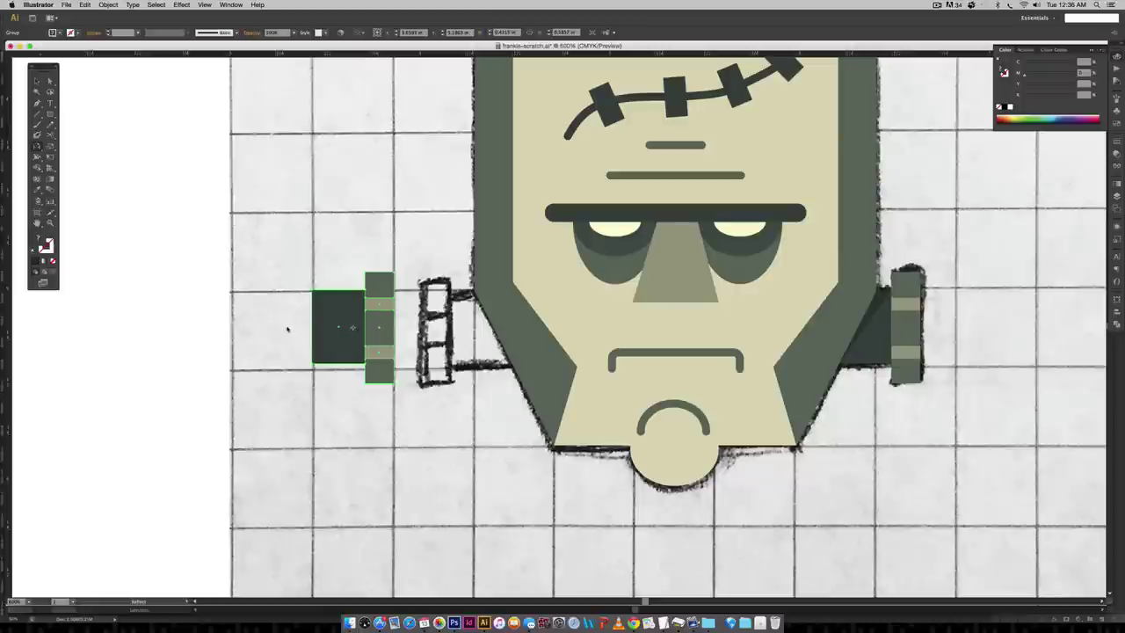
drag(370, 318, 256, 317)
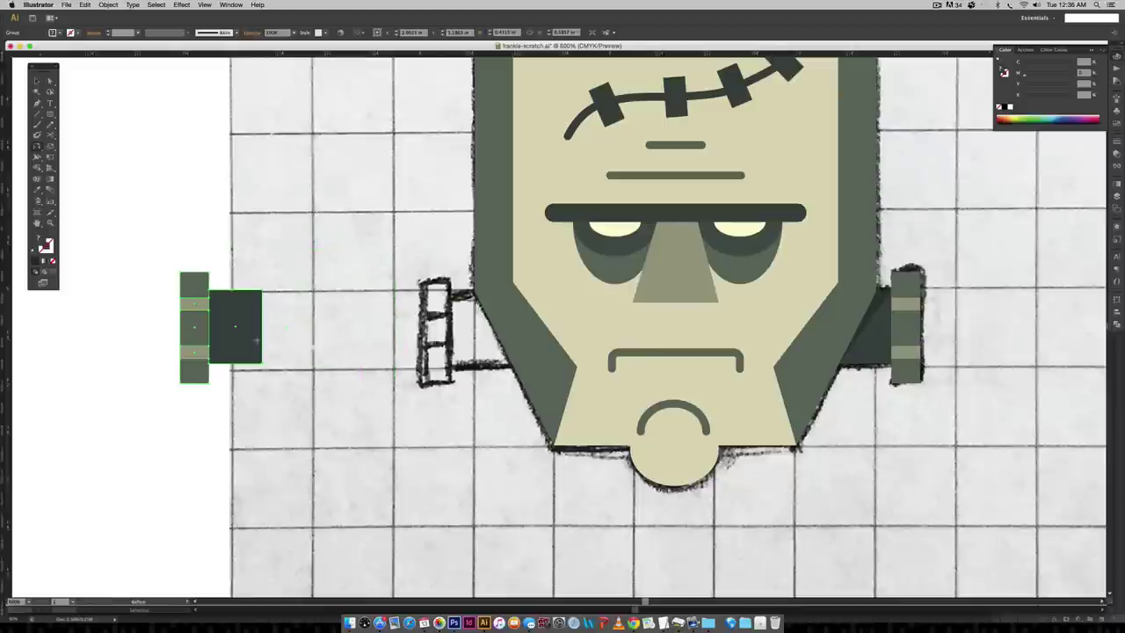
- Move the mirrored bolt against the left side of the head so its shaft tucks behind the hair, and deselect it
key(v)
drag(222, 343, 470, 354)
click(480, 449)
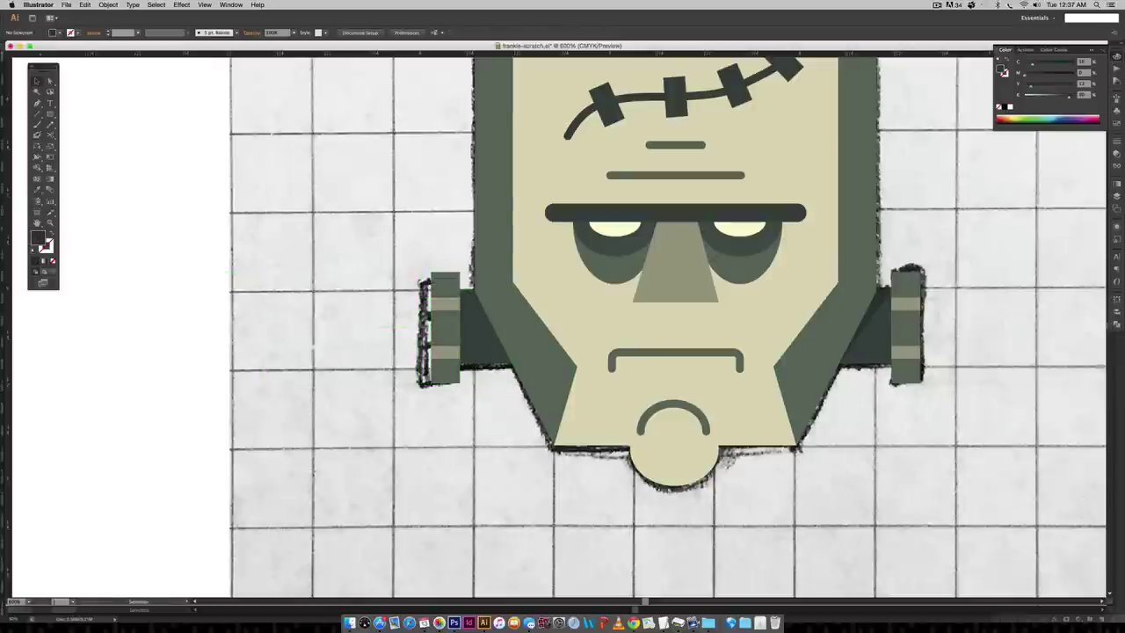
- Hide the frankie-sketch layer so that only the vector artwork shows
drag(1045, 372, 1008, 394)
scroll(1006, 396, right, 2)
key(super+minus)
key(super+minus)
key(super+minus)
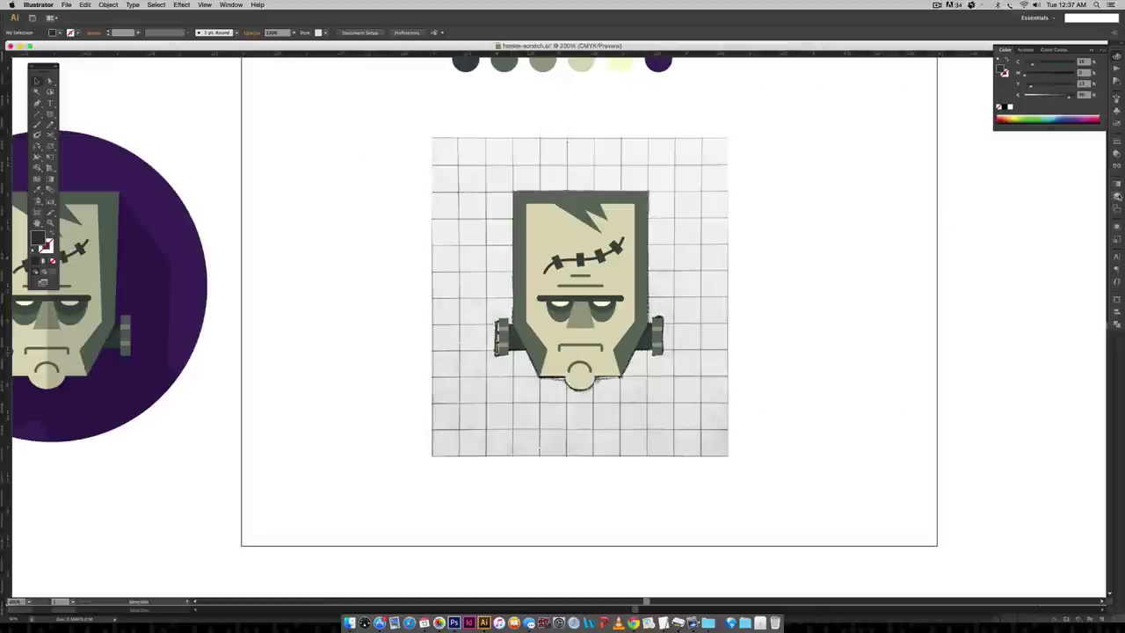
click(1113, 196)
click(972, 208)
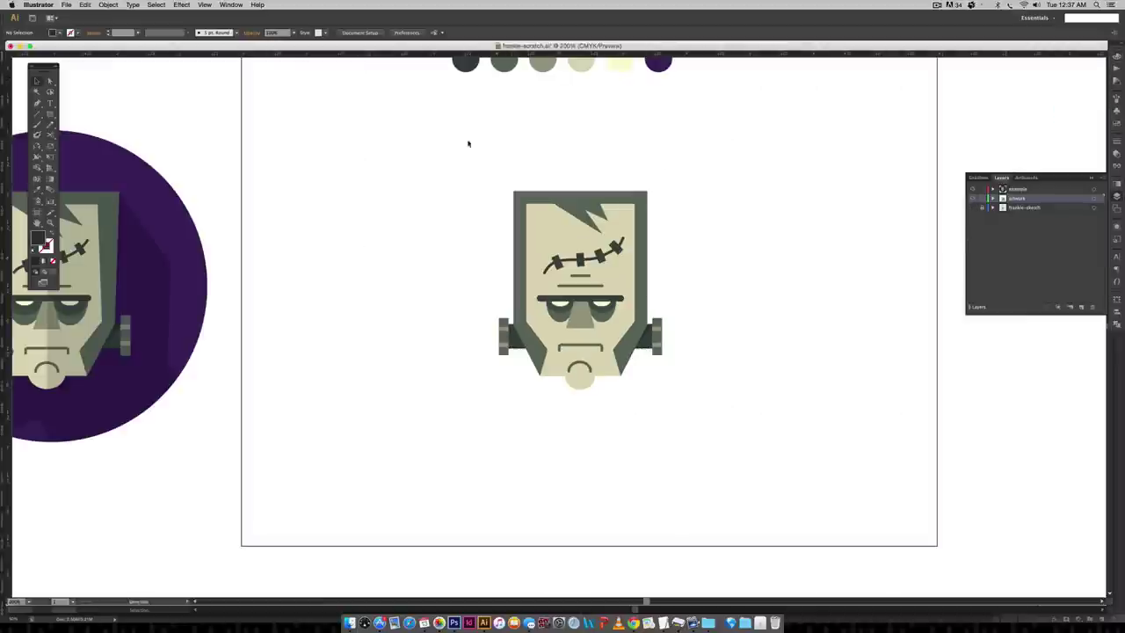
drag(460, 148, 693, 467)
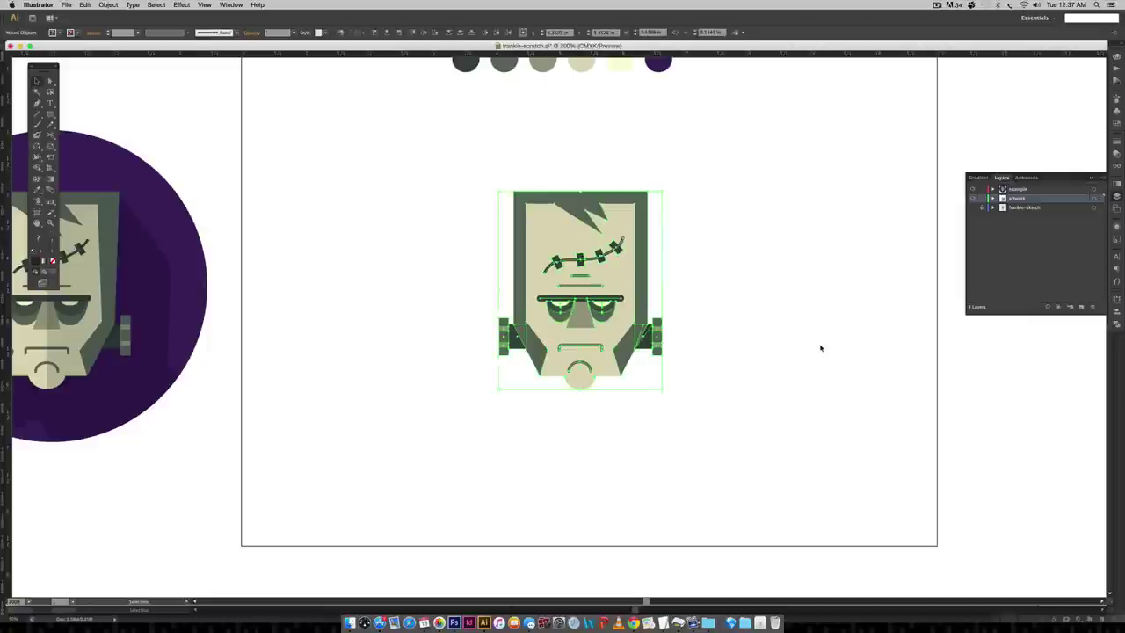
click(774, 346)
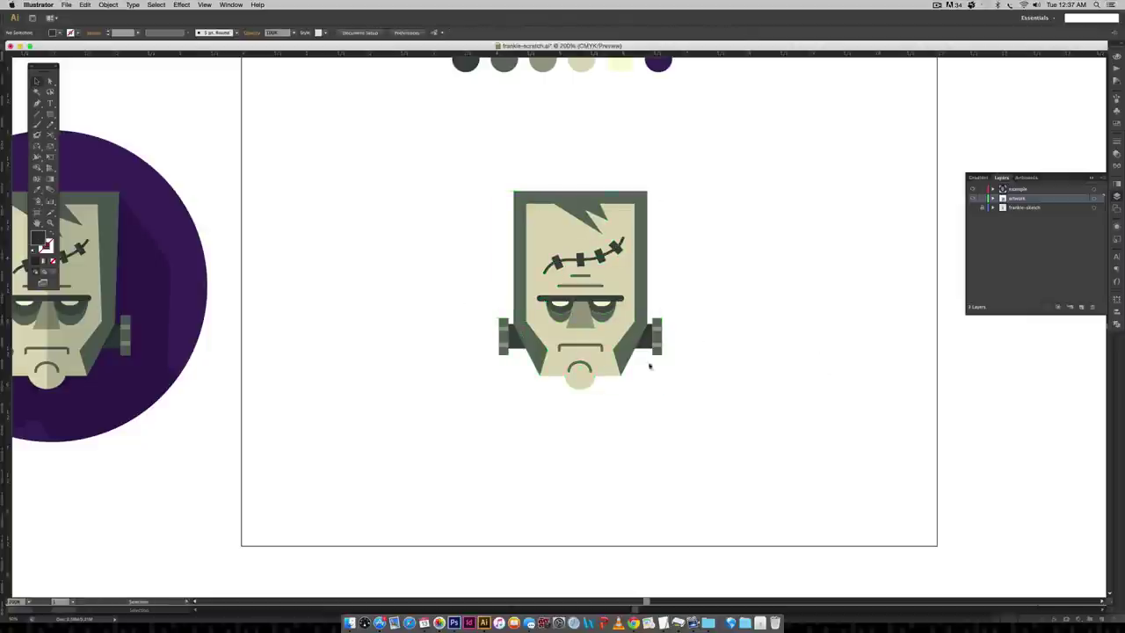
drag(750, 391, 748, 305)
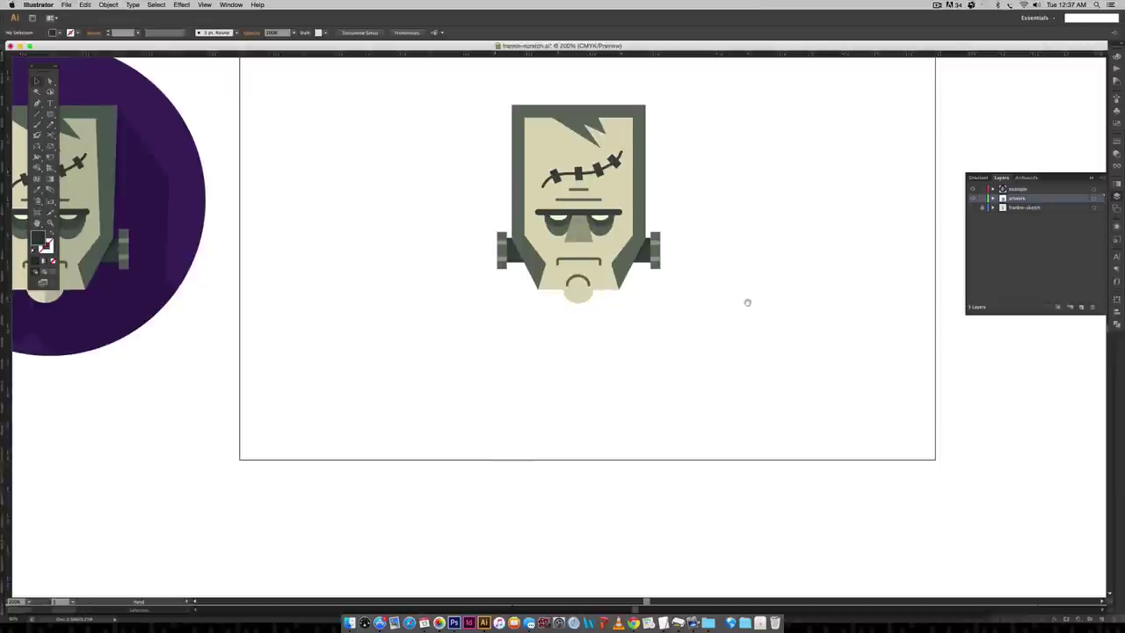
scroll(703, 175, up, 5)
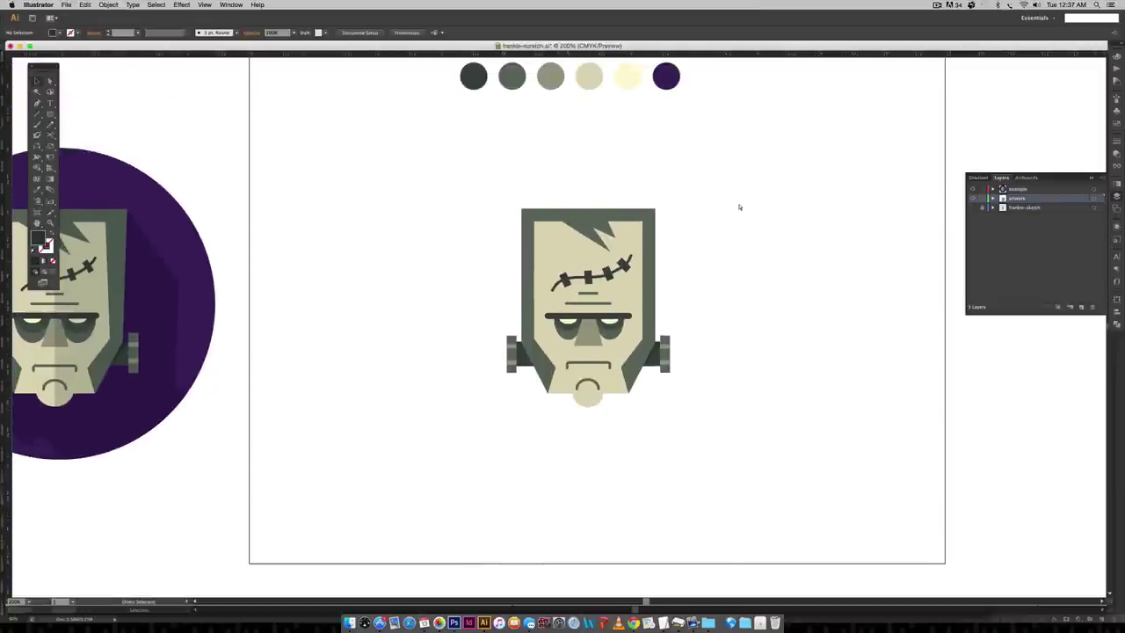
- Nudge the hair's top-right corner anchor outward so the right edge flares toward the top of the head
key(super+equal)
scroll(735, 175, up, 4)
scroll(735, 176, right, 4)
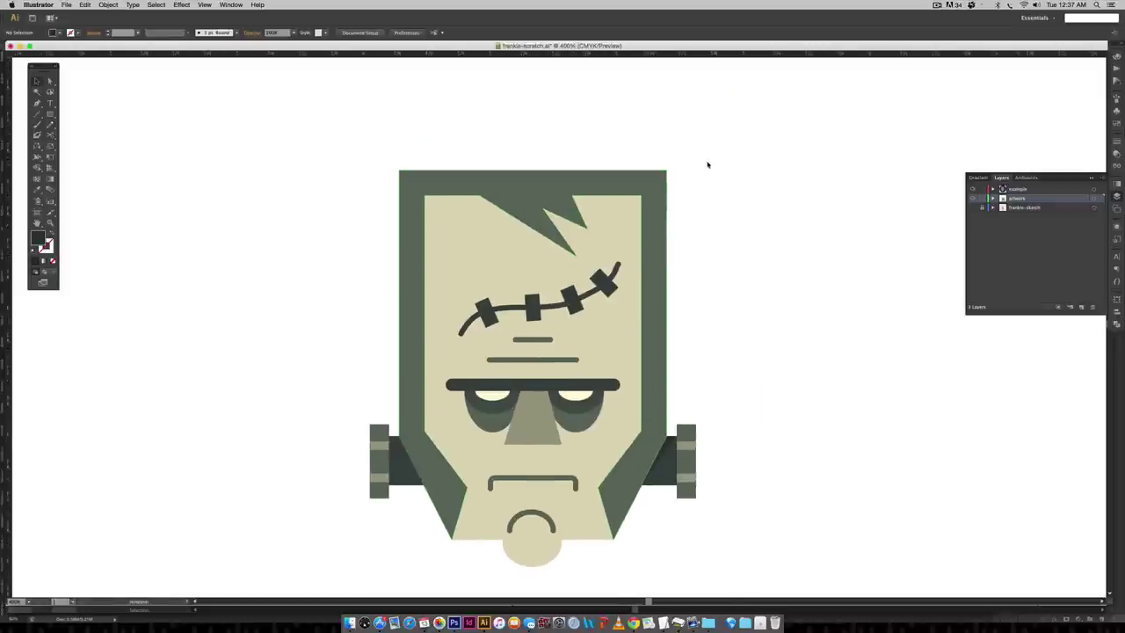
key(a)
drag(665, 167, 686, 176)
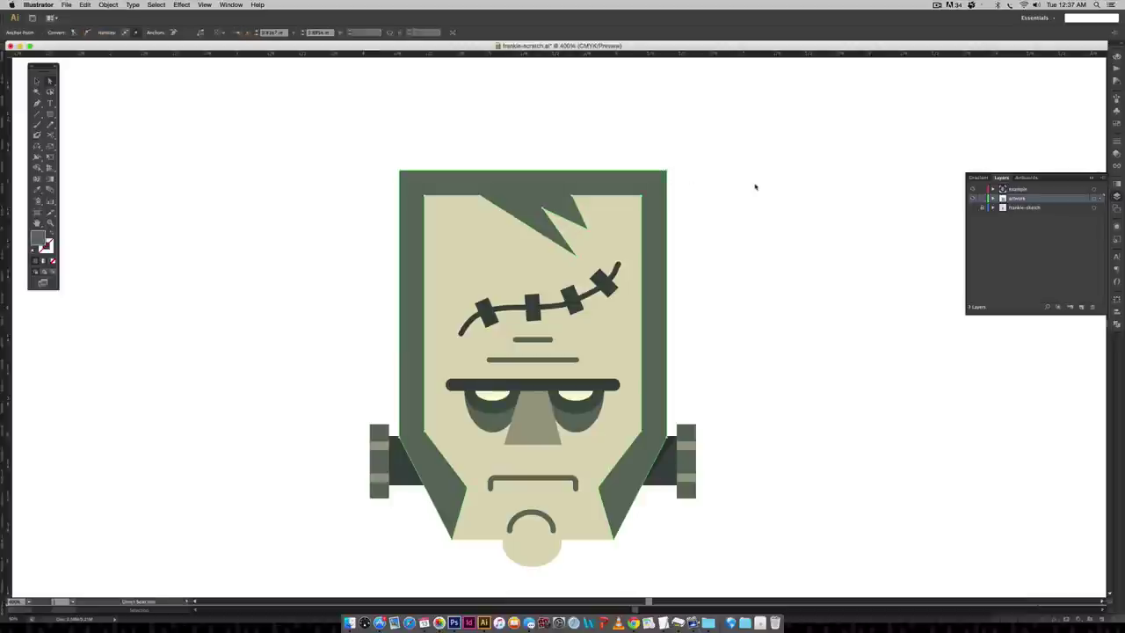
key(Right)
key(Right)
key(Right)
key(Right)
key(Right)
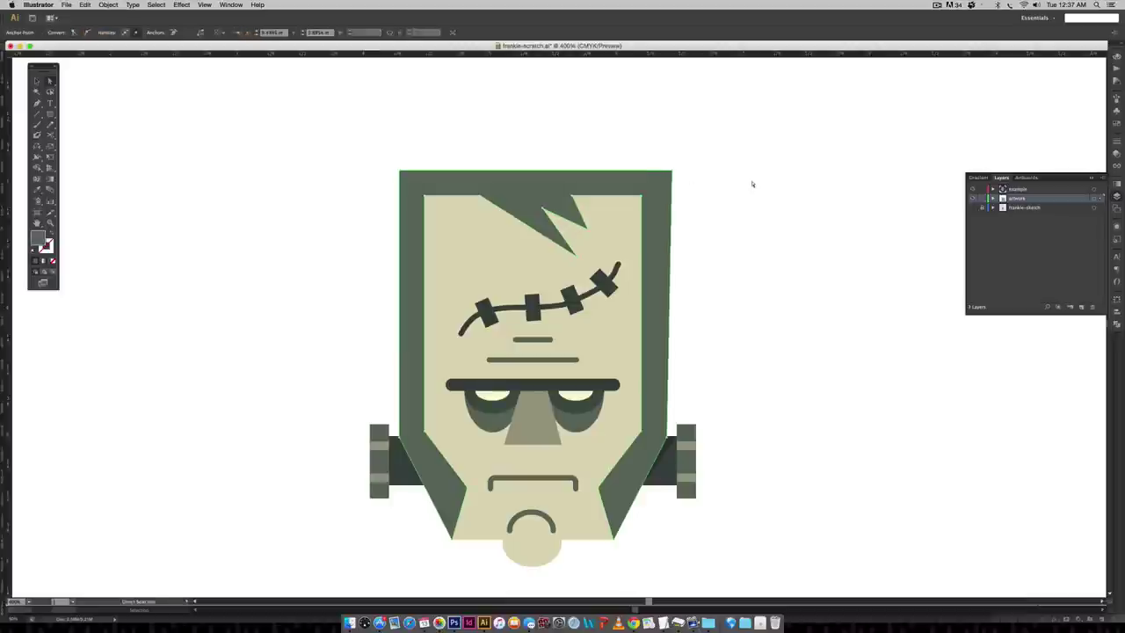
- Nudge the hair's top-left corner anchor outward by the same amount as the opposite corner
click(399, 171)
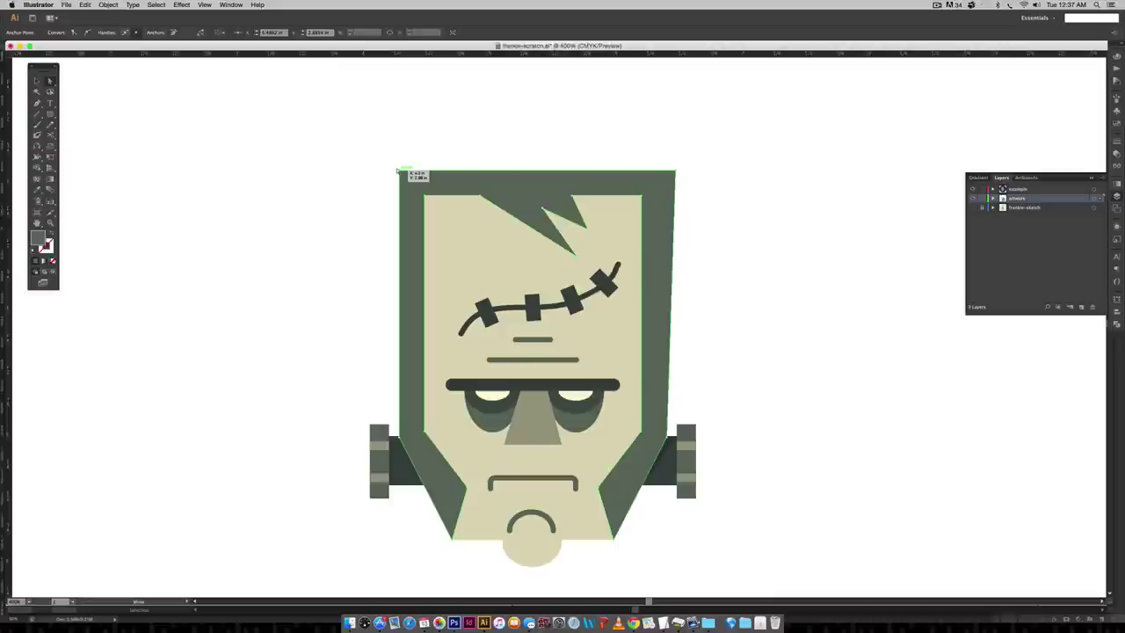
key(Left)
key(Left)
key(Left)
key(Left)
key(Left)
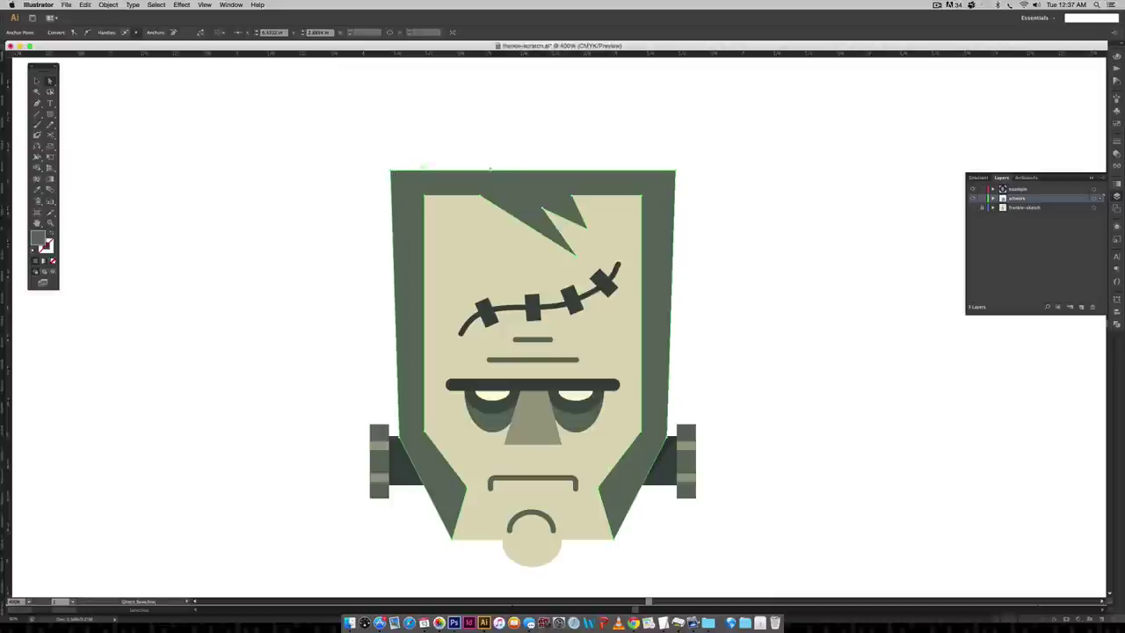
- Nudge the hair's inner top-right and top-left corner anchors inward by equal amounts so the face narrows toward the top, and deselect
click(641, 194)
key(Left)
key(Left)
key(Left)
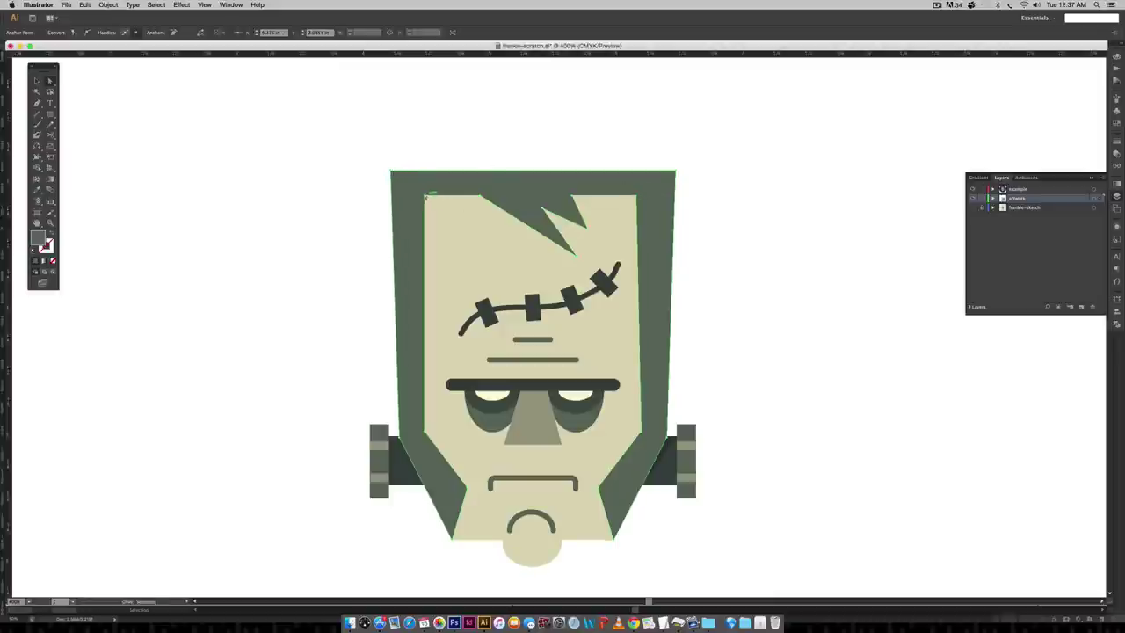
click(425, 194)
key(Right)
key(Right)
key(Right)
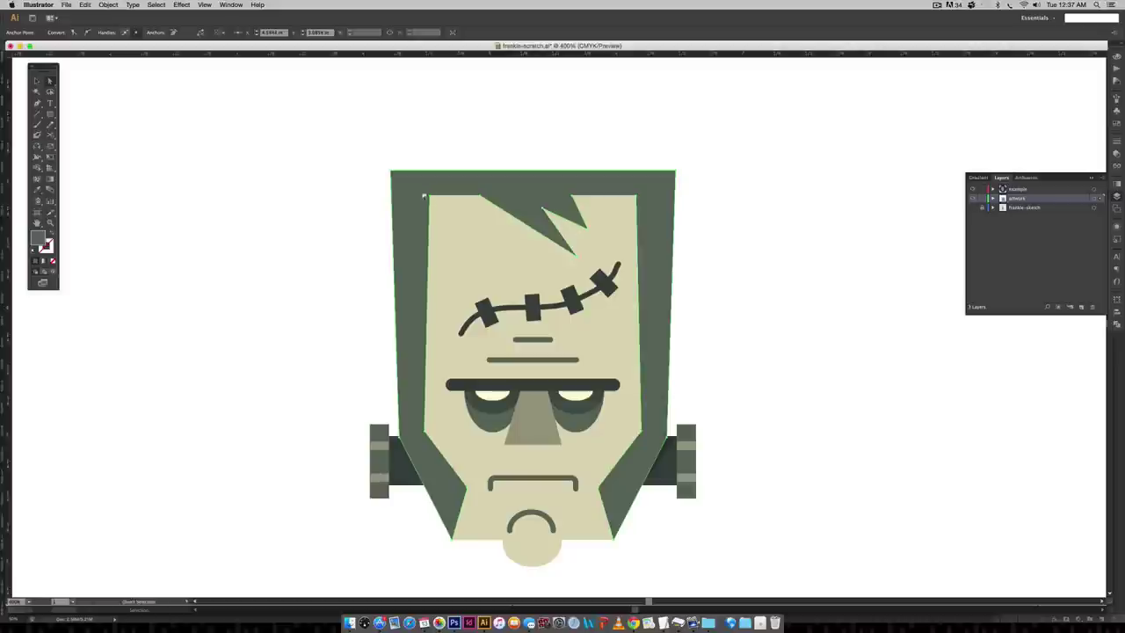
click(697, 243)
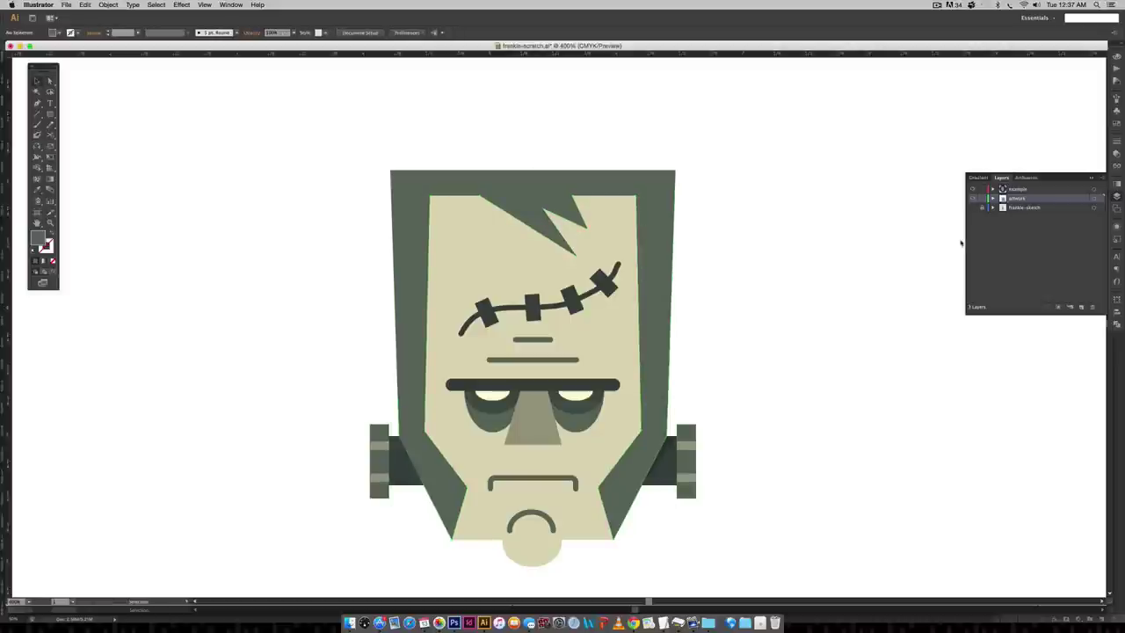
- Duplicate the whole head group horizontally to the empty artboard area right of the original
key(super+minus)
key(super+minus)
key(super+minus)
click(577, 330)
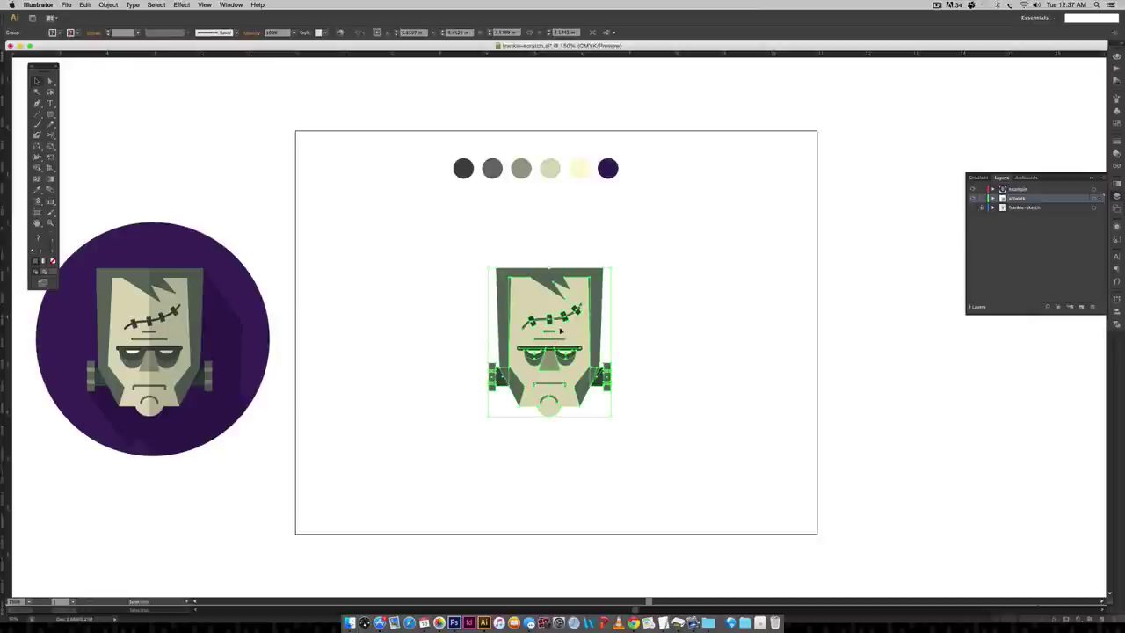
alt+drag(546, 329, 718, 329)
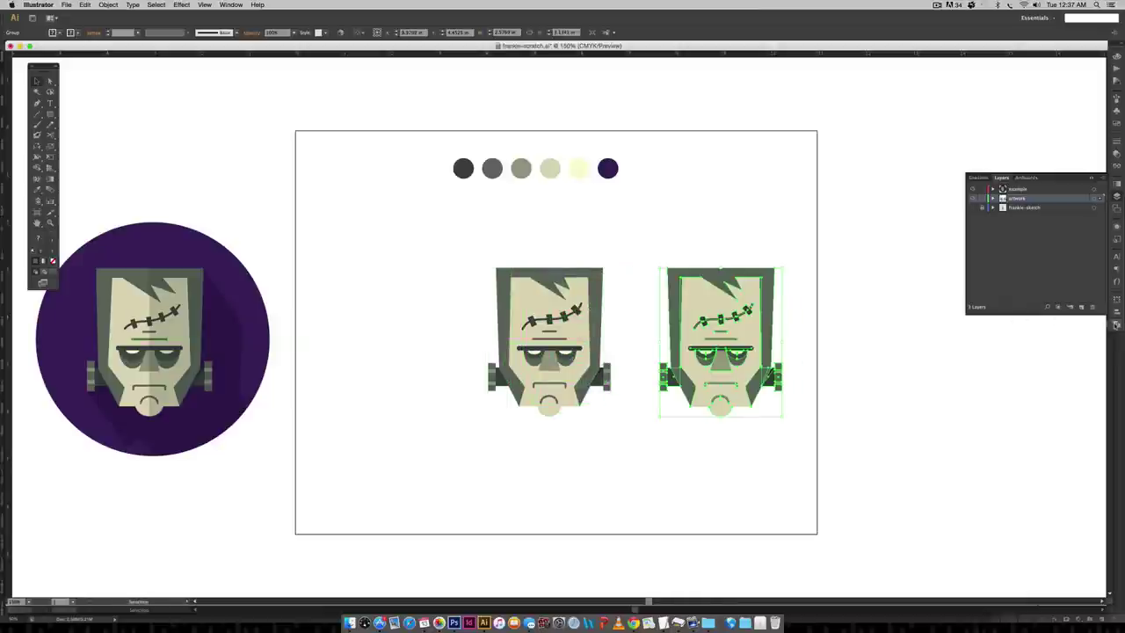
- Unite the copied head into a single silhouette and swap its stroke colour into the fill
click(1116, 322)
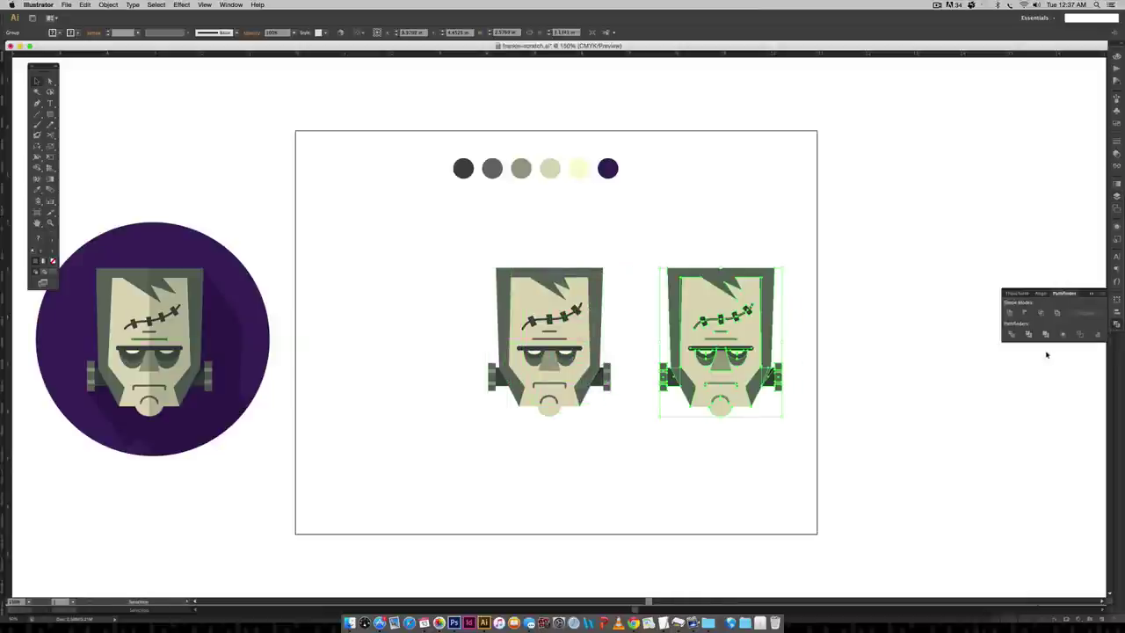
click(1010, 312)
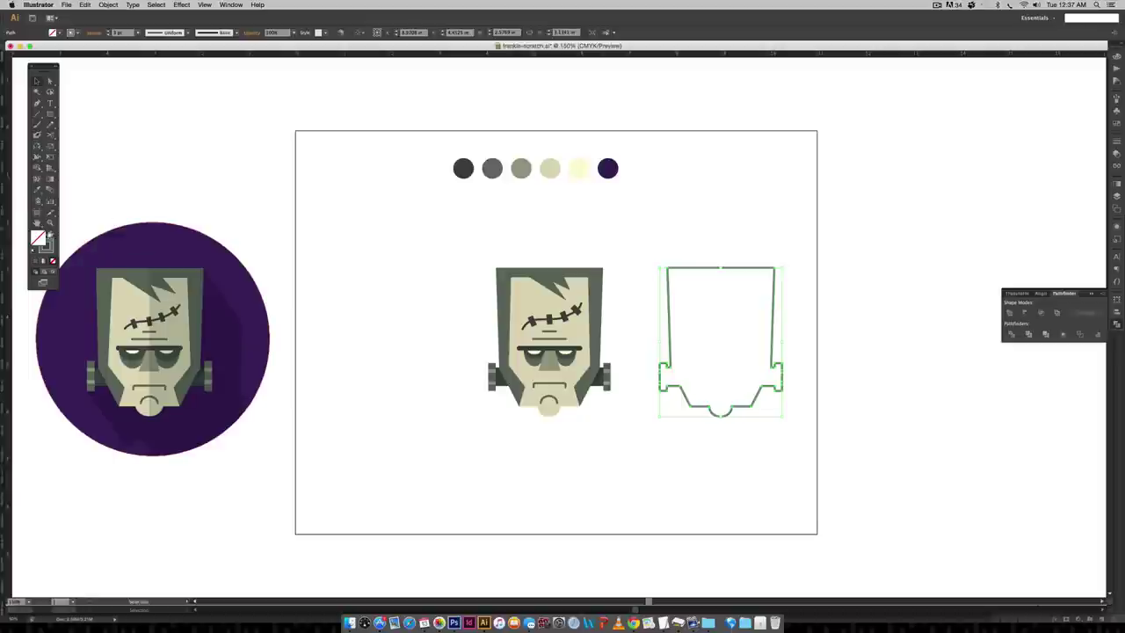
click(51, 233)
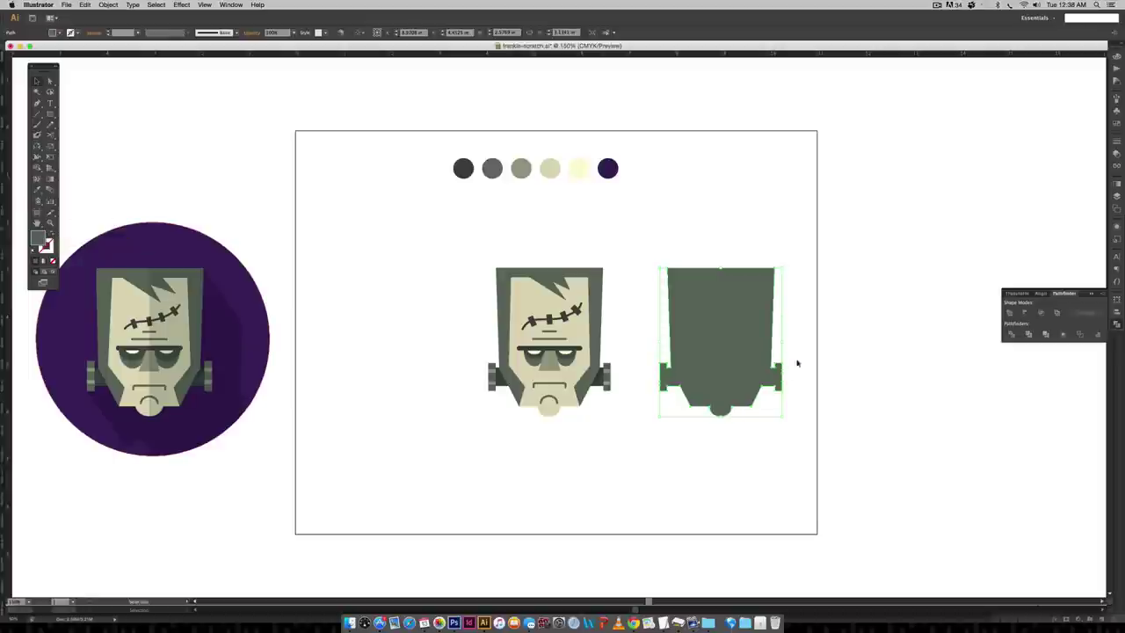
click(886, 336)
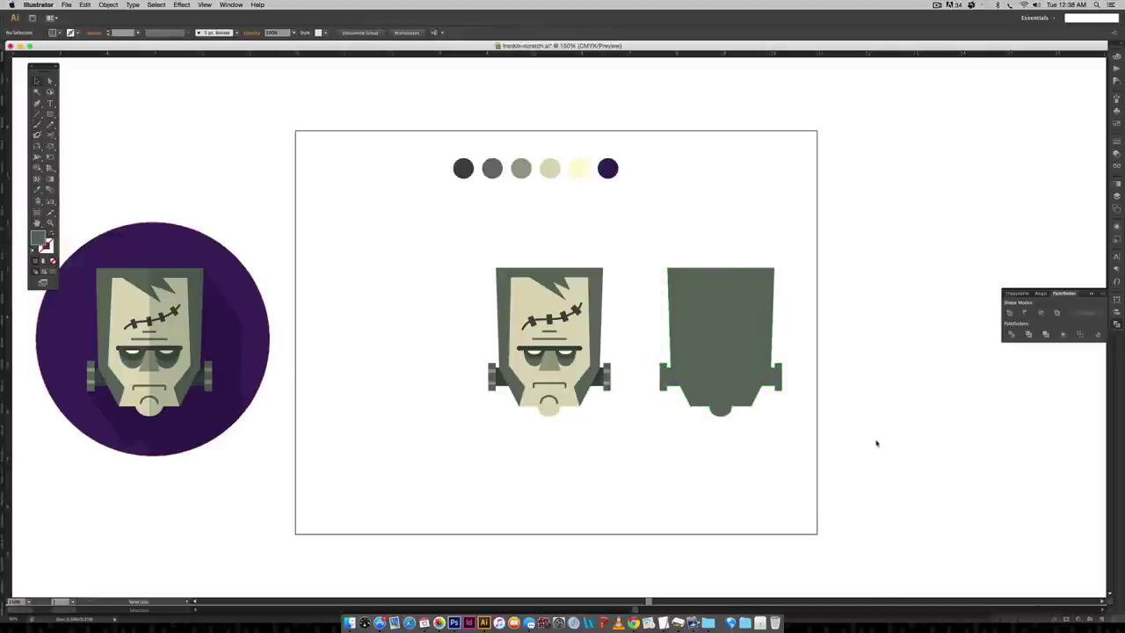
key(super+z)
- Draw a rectangle from the silhouette's vertical centre line past its right side and intersect both shapes, keeping only the right half
key(super+equal)
key(super+equal)
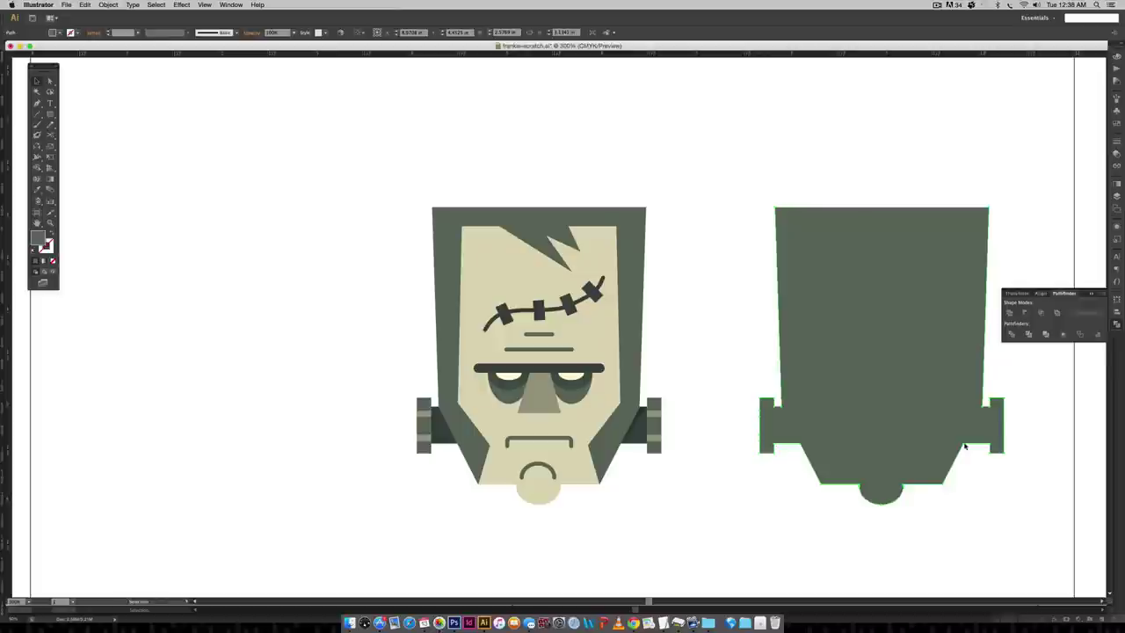
scroll(949, 427, right, 5)
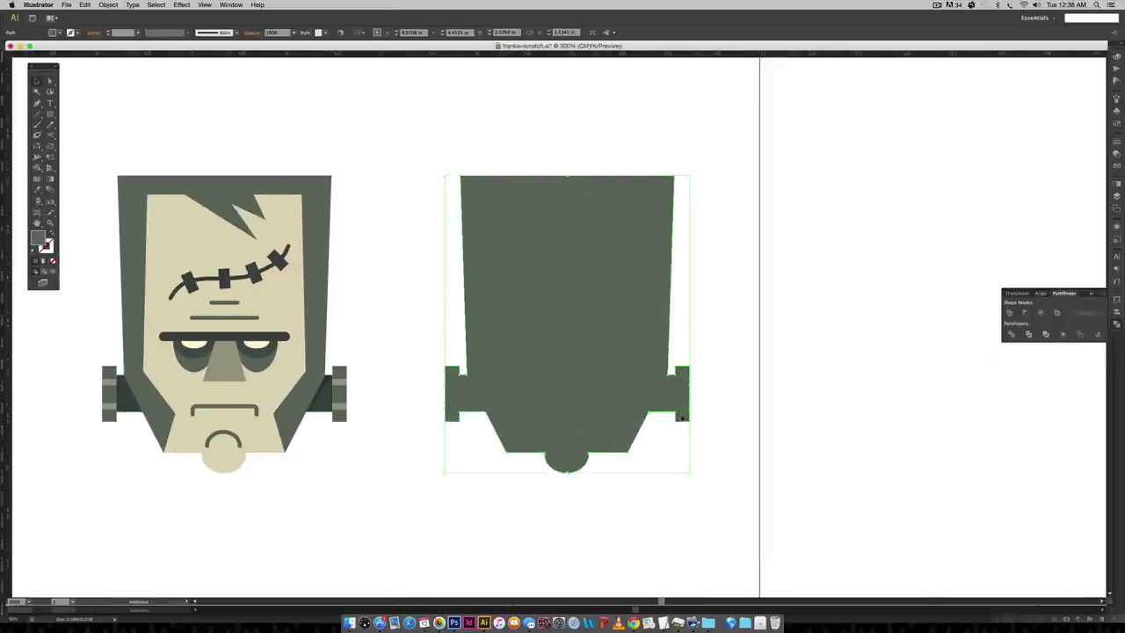
key(m)
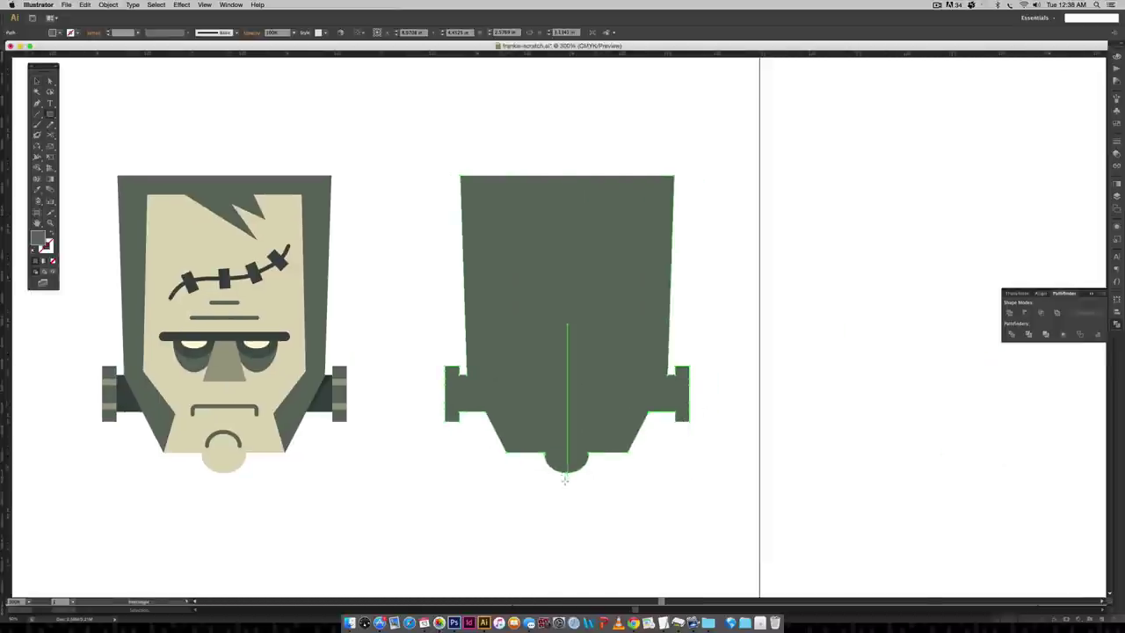
drag(568, 482, 744, 161)
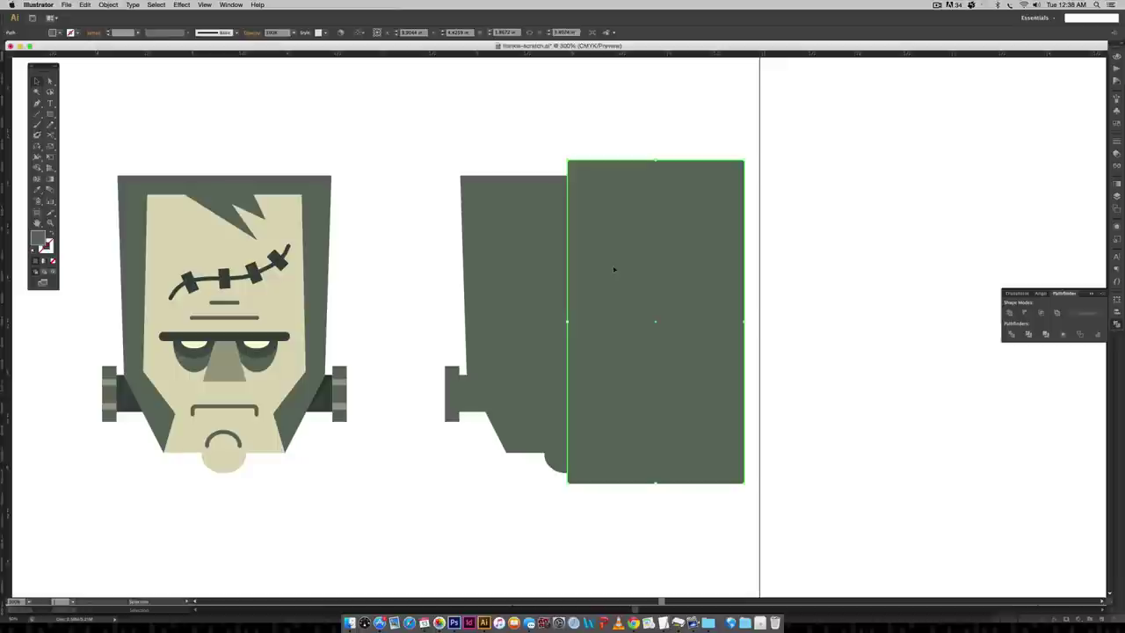
drag(829, 230, 474, 479)
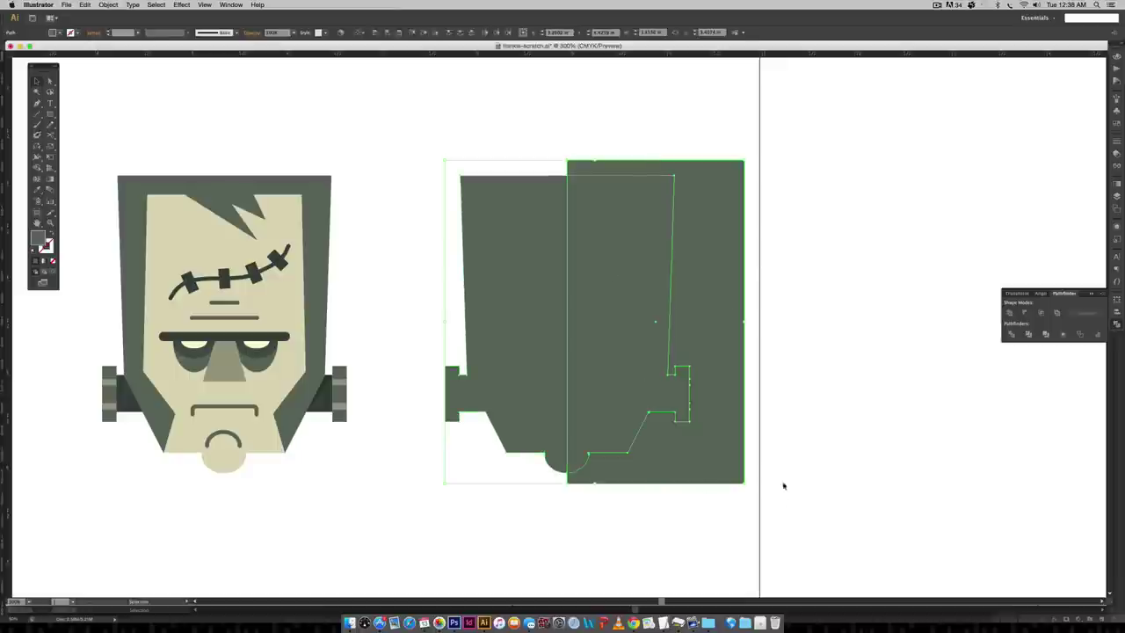
click(1041, 313)
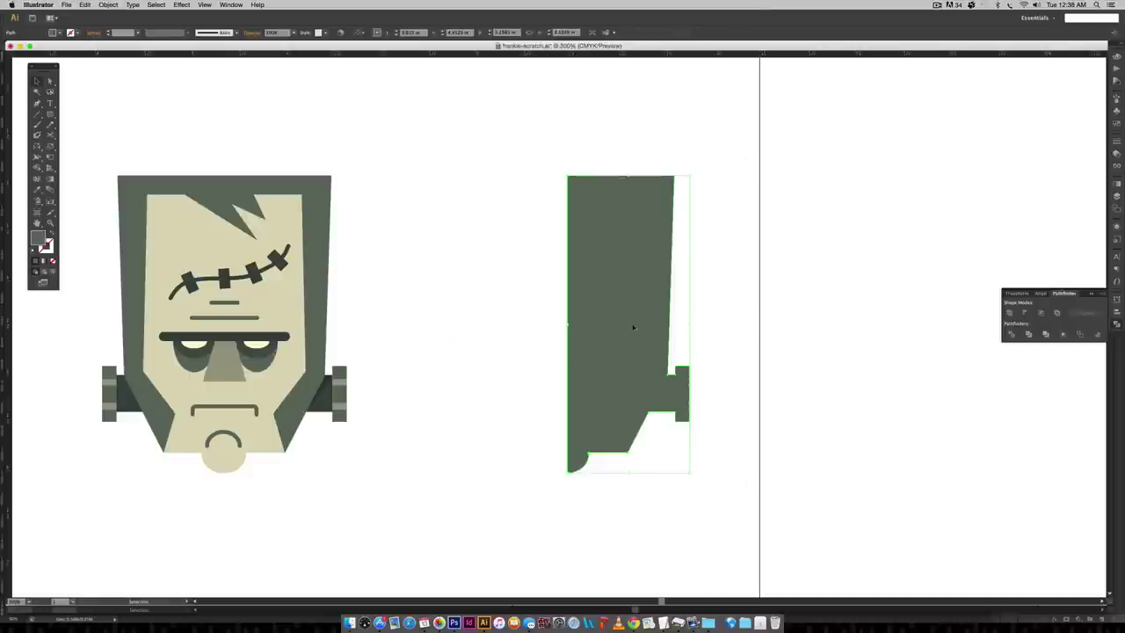
- Move the half silhouette onto the right half of the original head and fill it with the dark colour of the scar stitches
drag(636, 324, 293, 312)
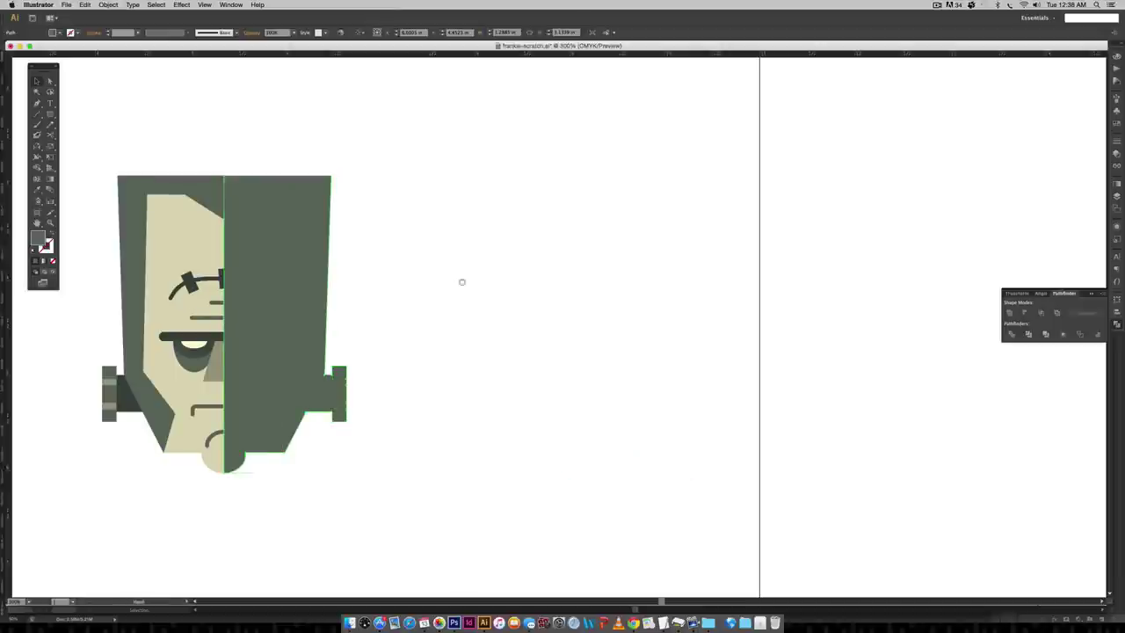
drag(459, 278, 796, 284)
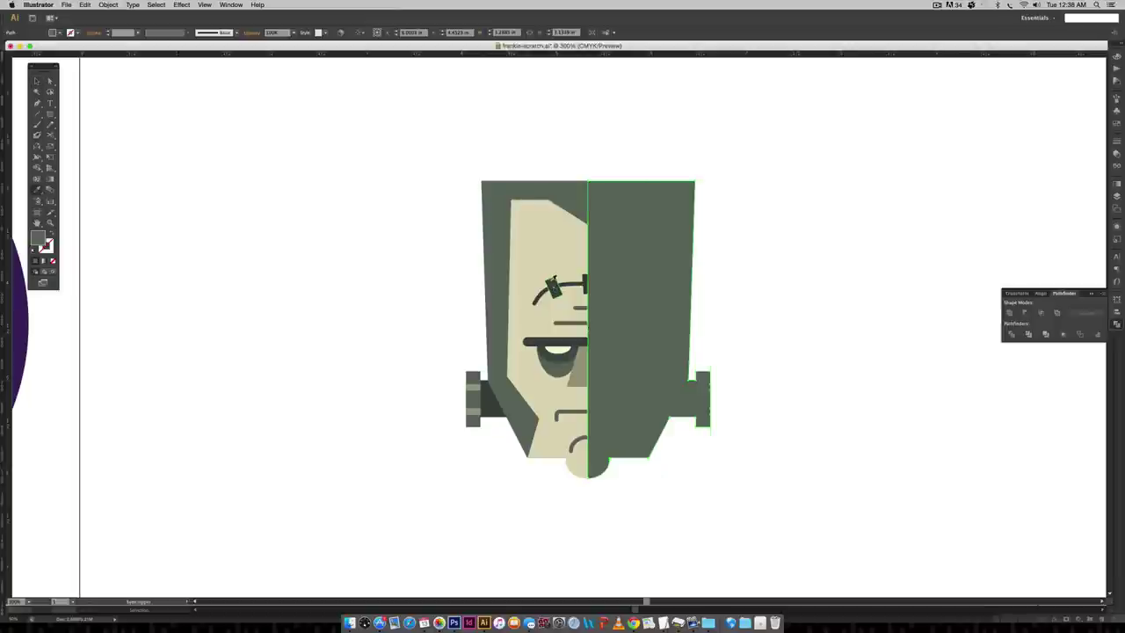
click(553, 289)
key(v)
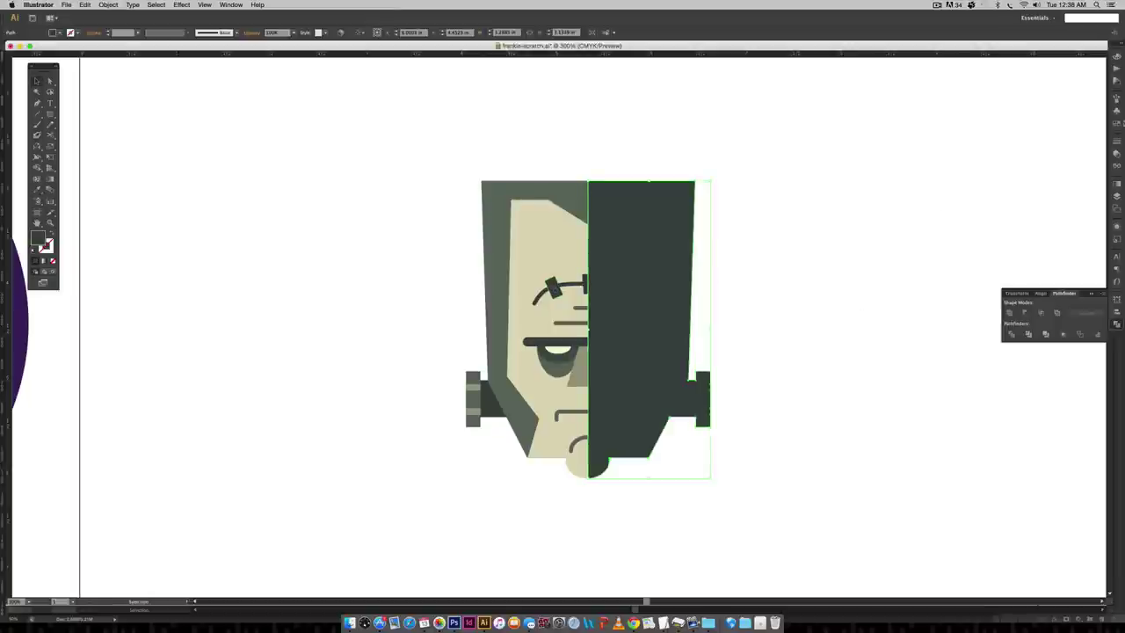
- Set the half silhouette's blending mode to Multiply and its opacity to 20% as a shadow, and deselect it
click(1116, 154)
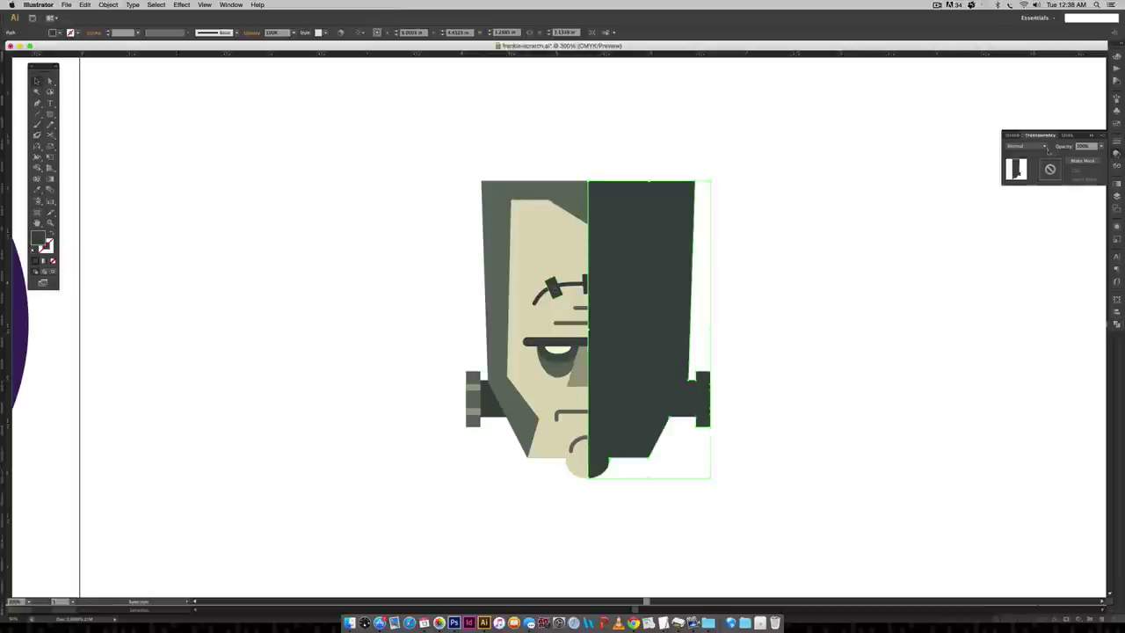
click(230, 5)
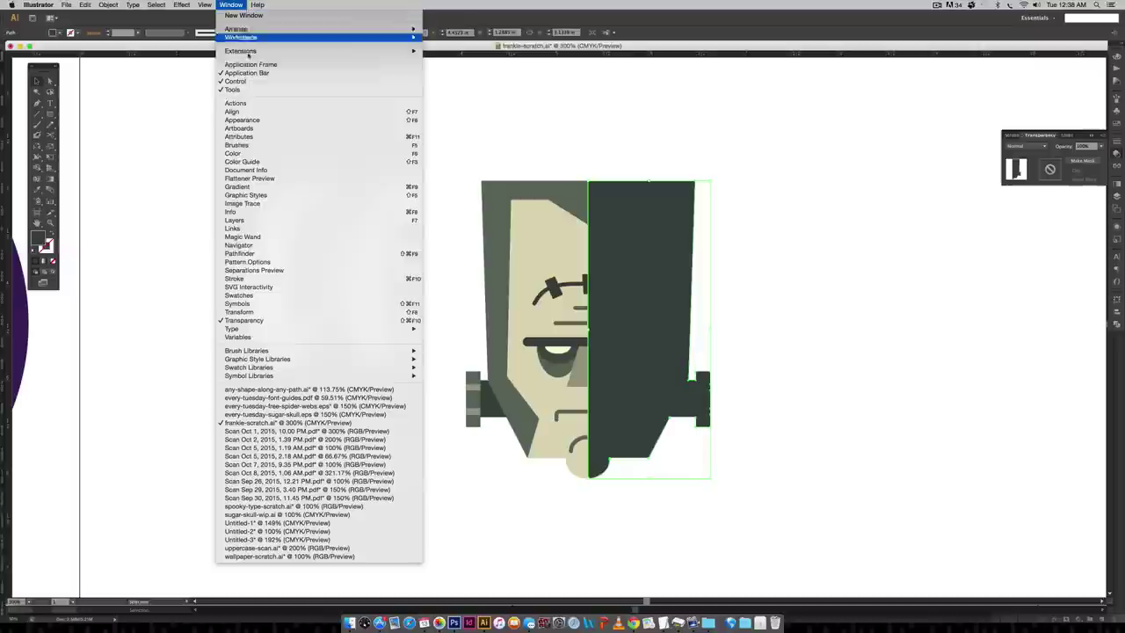
click(244, 320)
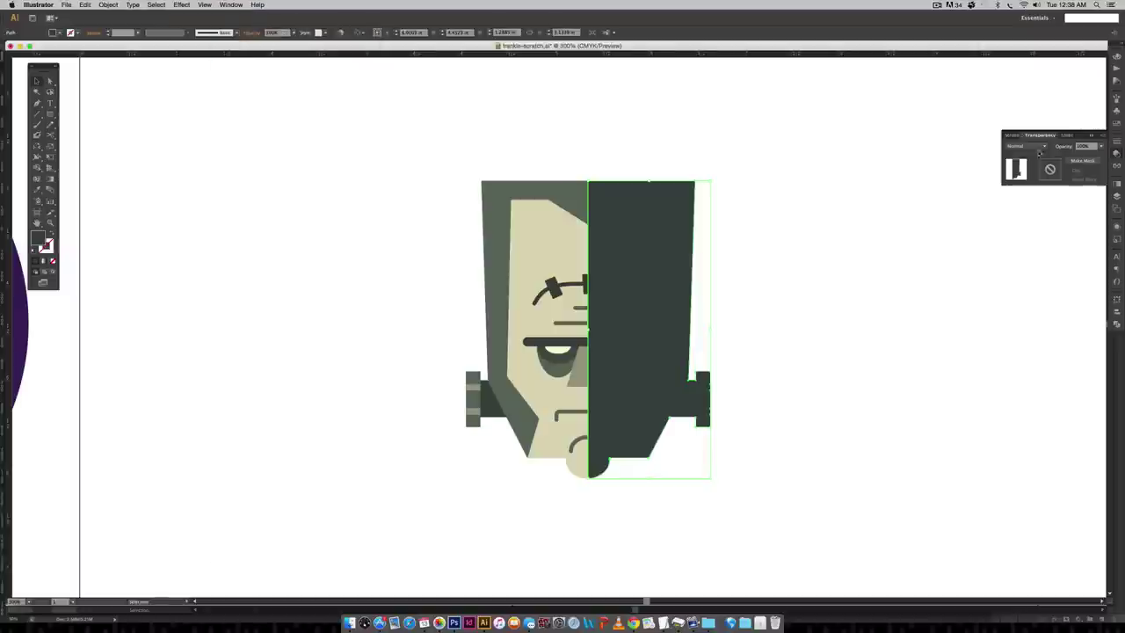
click(1023, 146)
click(1021, 167)
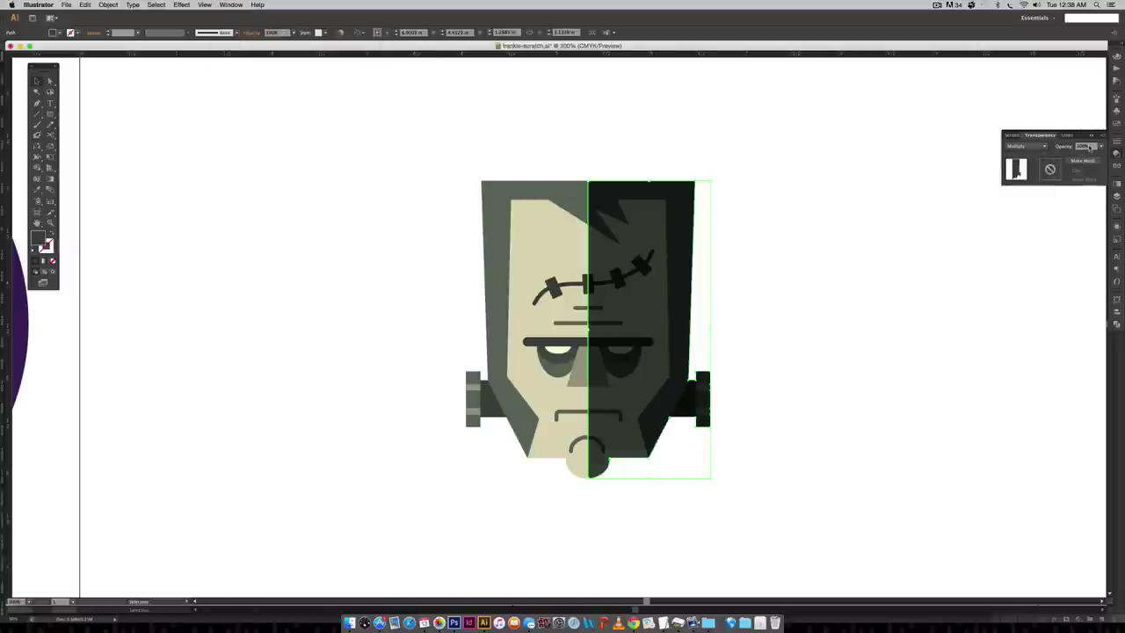
double_click(1083, 145)
text(20)
key(Return)
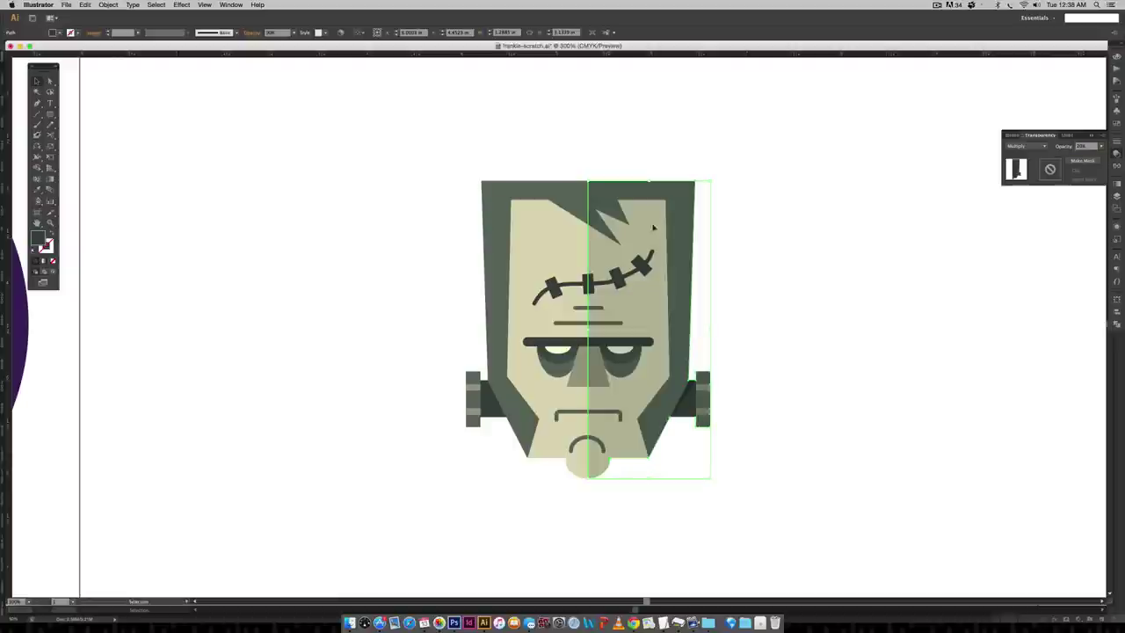
click(803, 243)
- Duplicate the head group without its half shadow to the empty artboard area right of the original
scroll(801, 319, down, 4)
scroll(800, 319, right, 2)
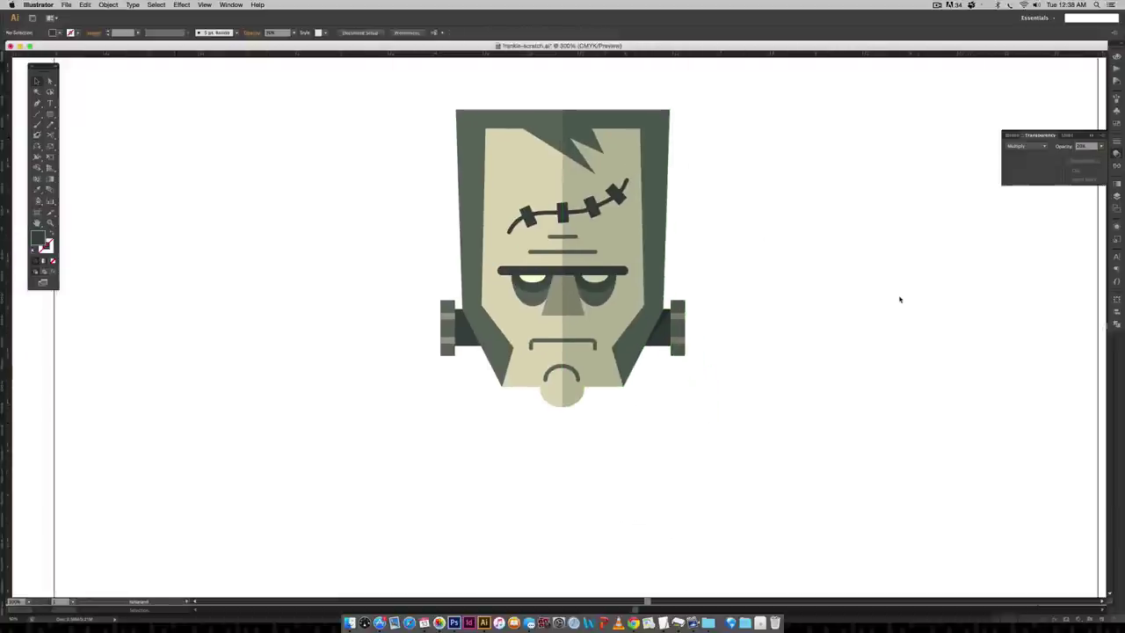
key(super+minus)
key(super+minus)
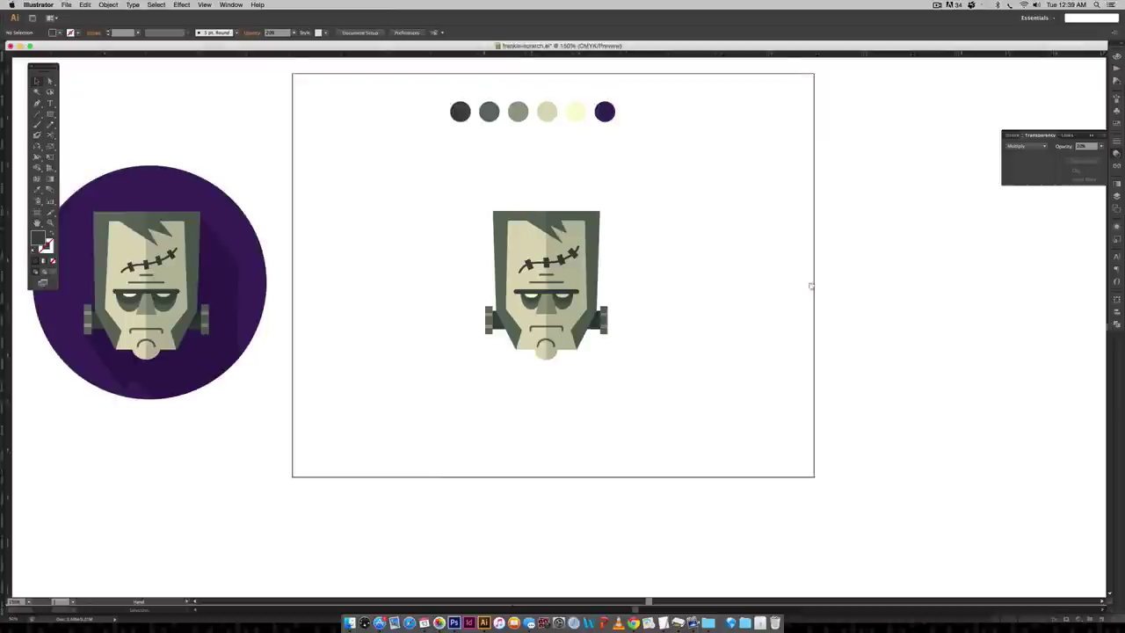
drag(811, 286, 805, 282)
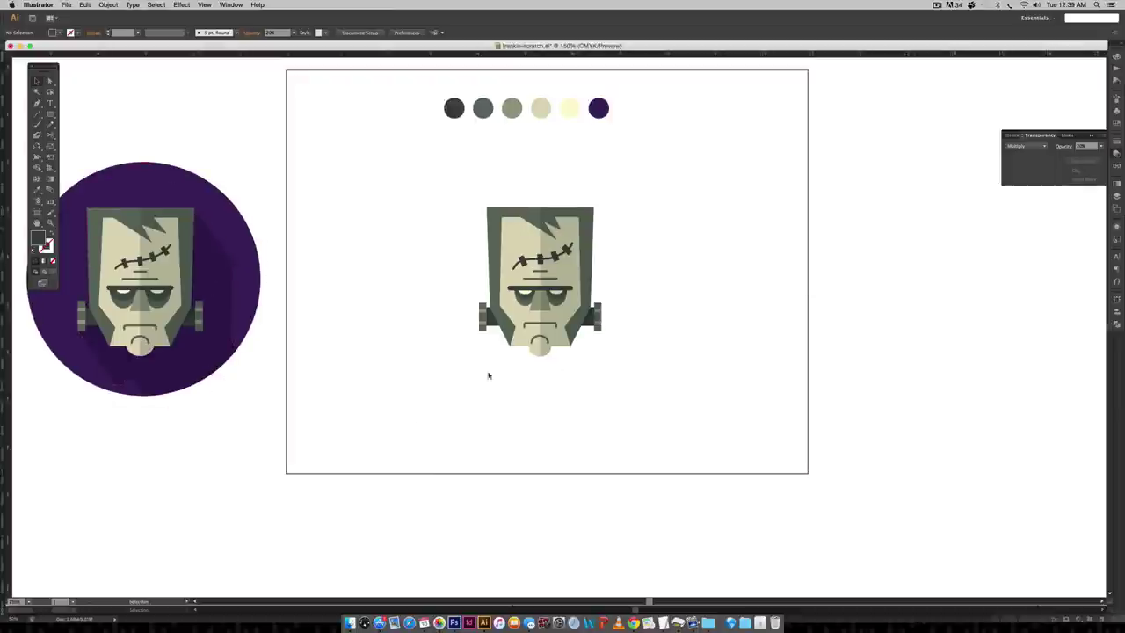
scroll(655, 261, up, 1)
click(497, 232)
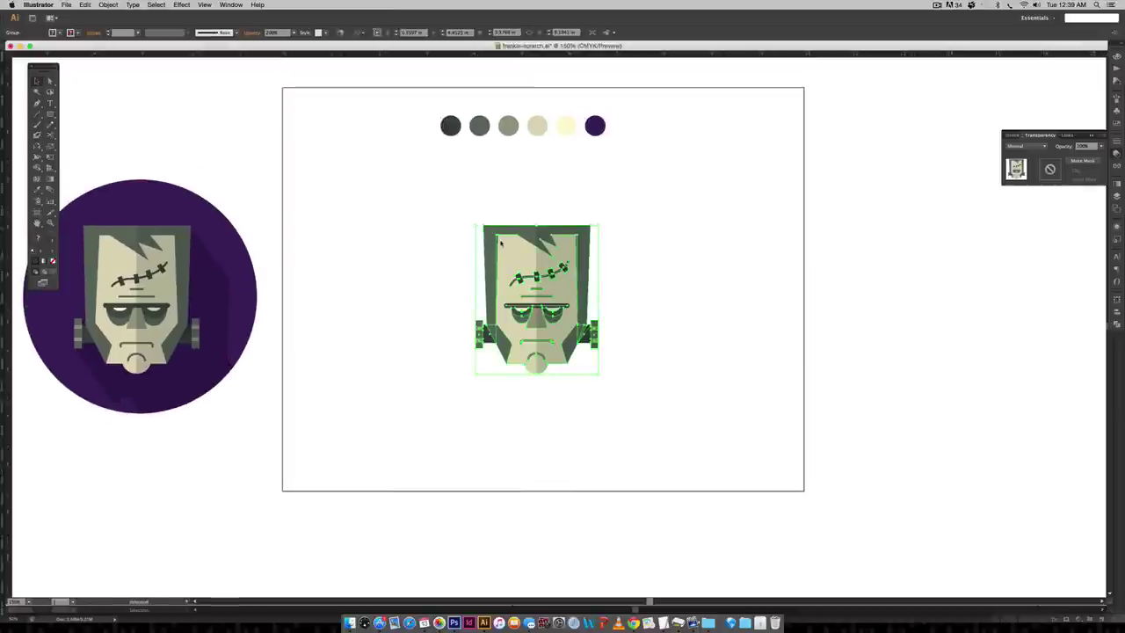
drag(501, 242, 682, 242)
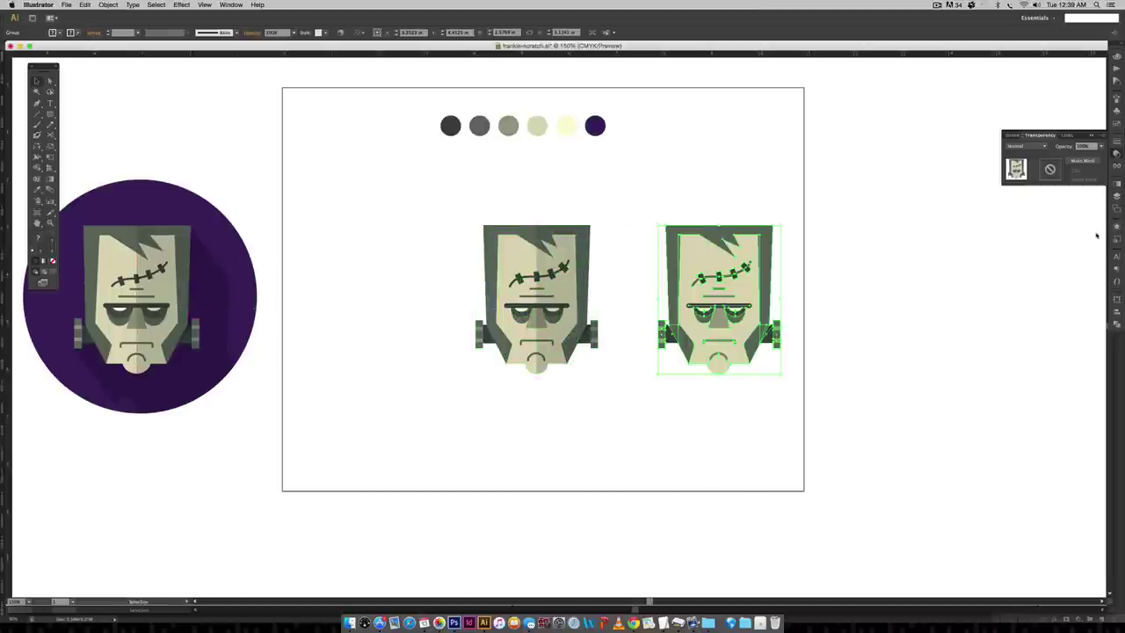
- Unite the new head copy into one silhouette, swap its stroke colour into the fill, and deselect it
click(1115, 324)
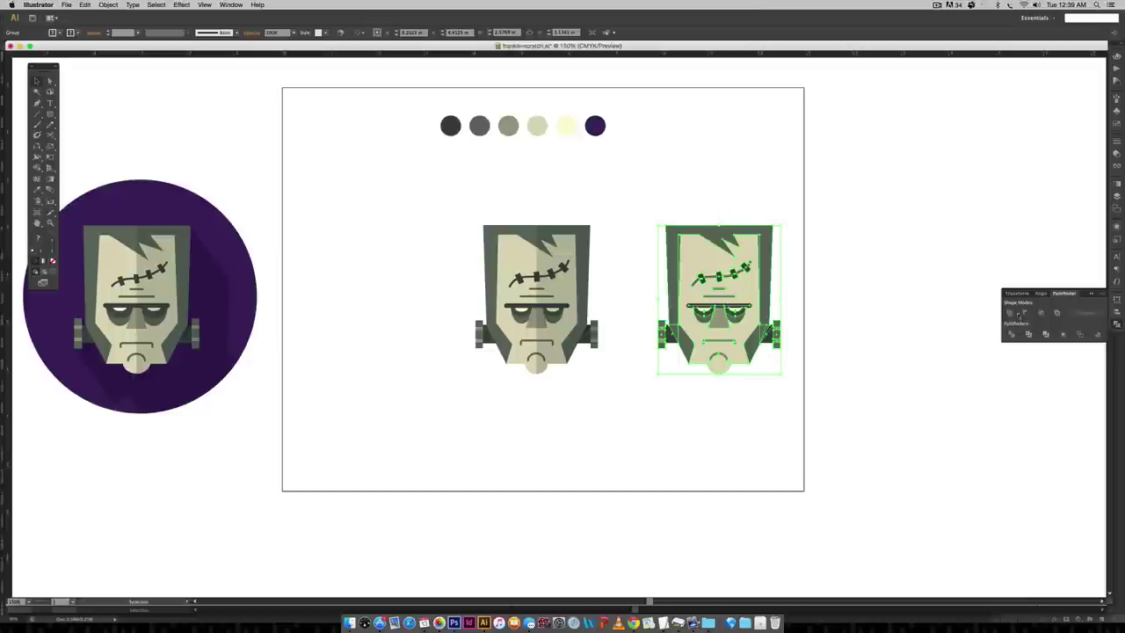
click(1007, 313)
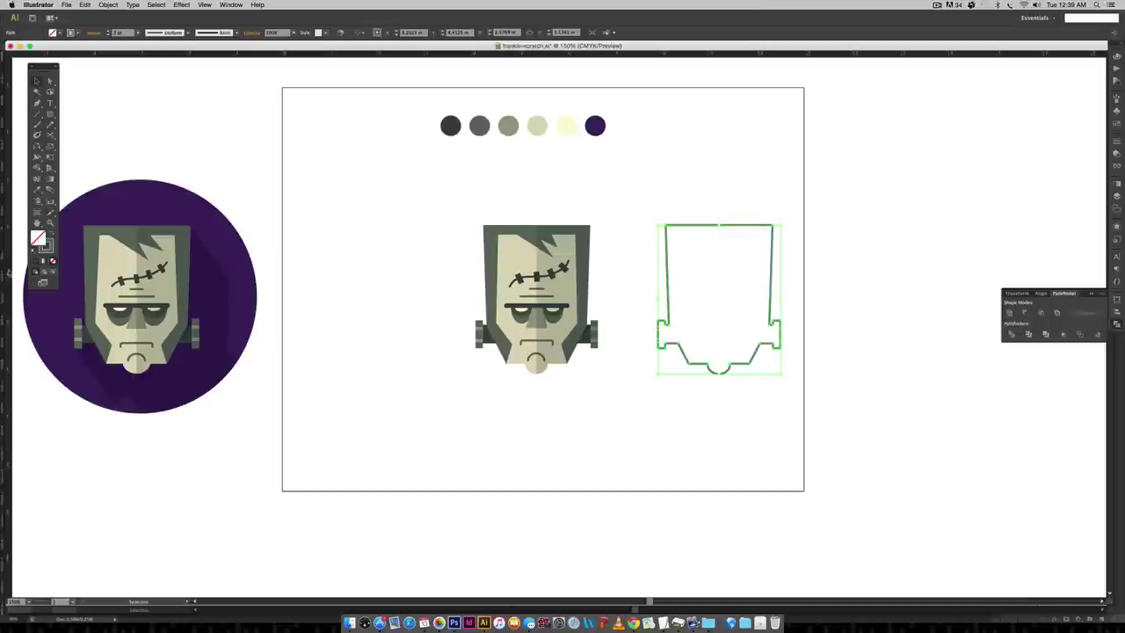
key(shift+x)
click(898, 376)
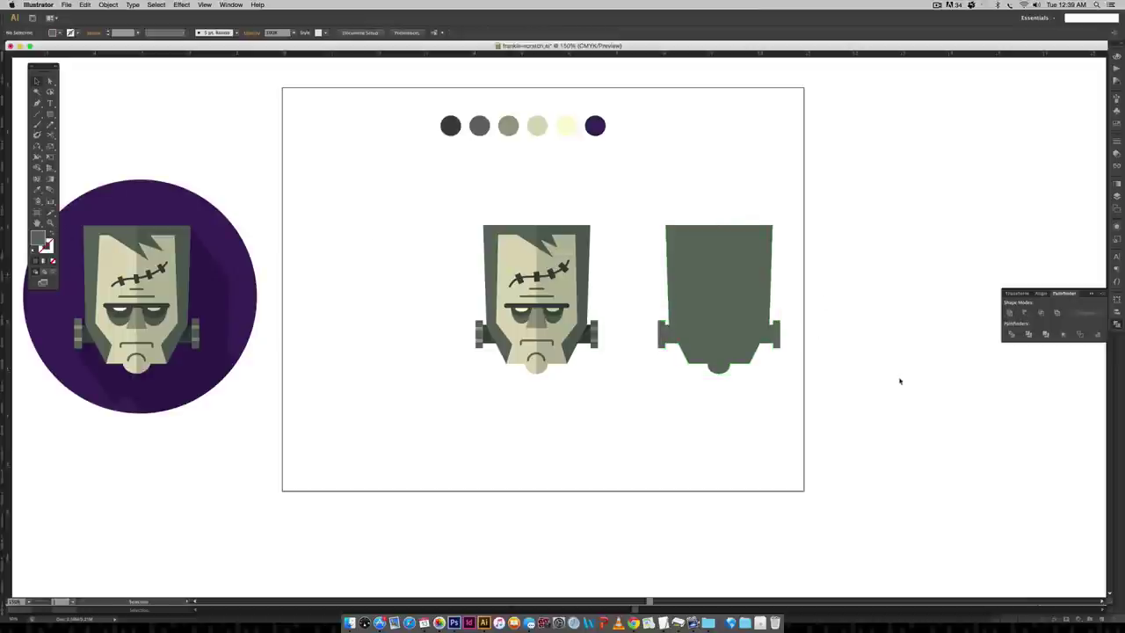
- Duplicate the silhouette diagonally down to the right, fill the copy with the purple palette colour, and deselect it
scroll(782, 369, right, 5)
click(558, 288)
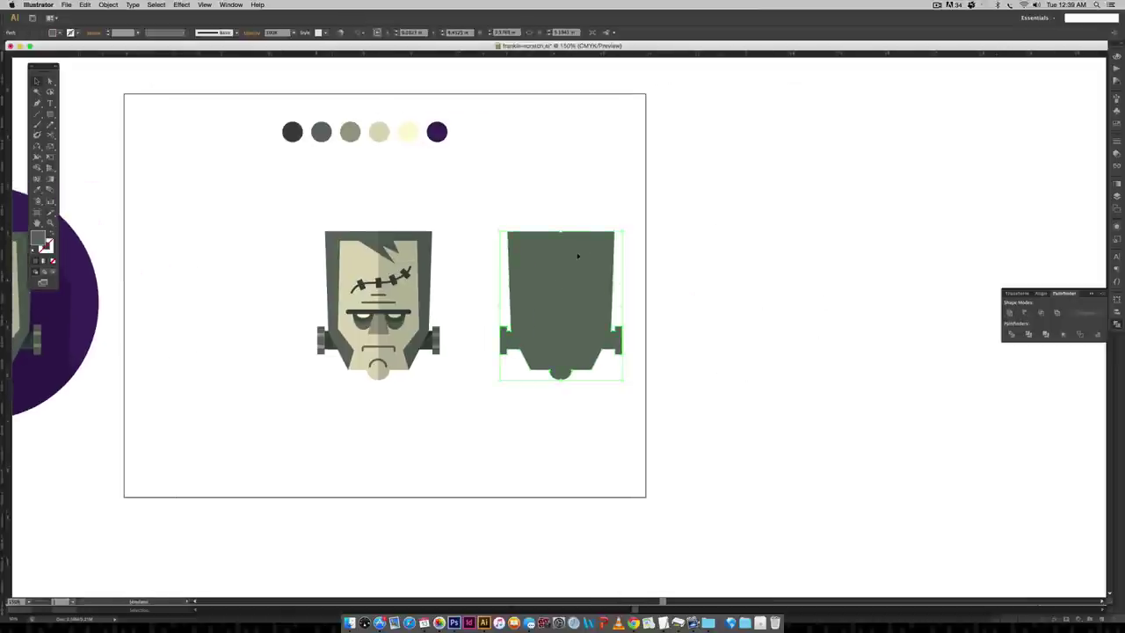
drag(566, 249, 605, 308)
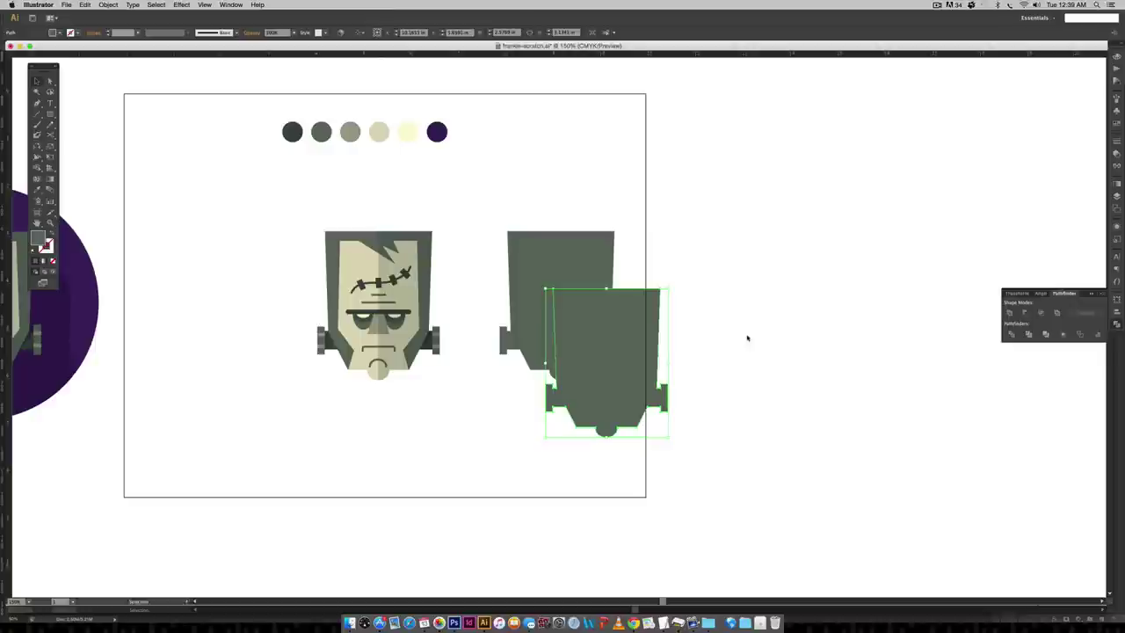
key(i)
click(437, 132)
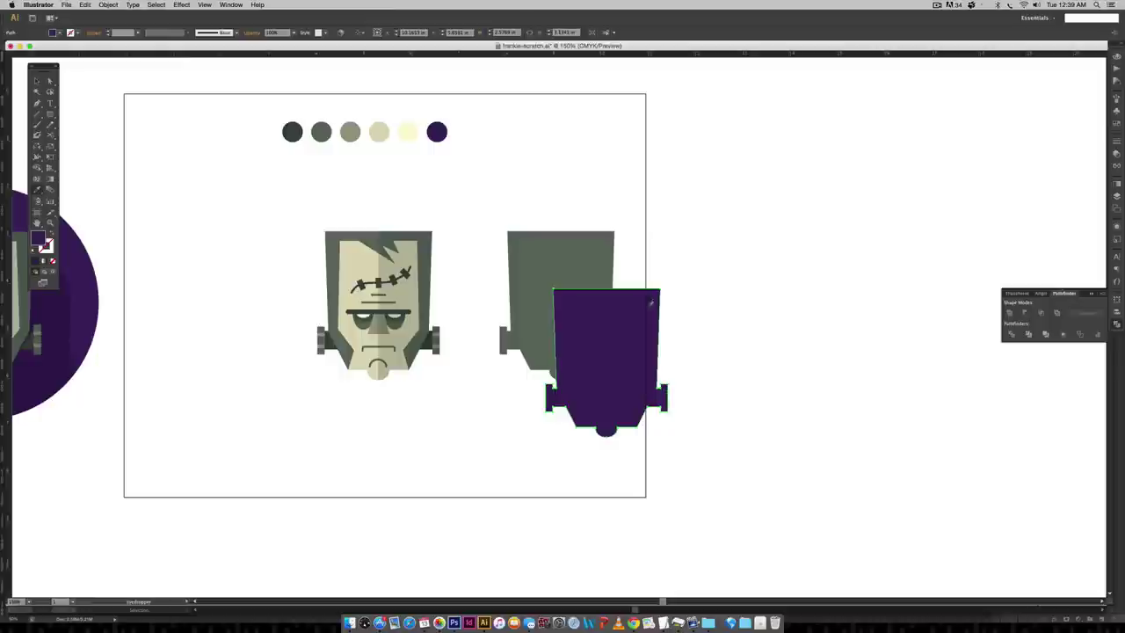
click(656, 301)
click(726, 318)
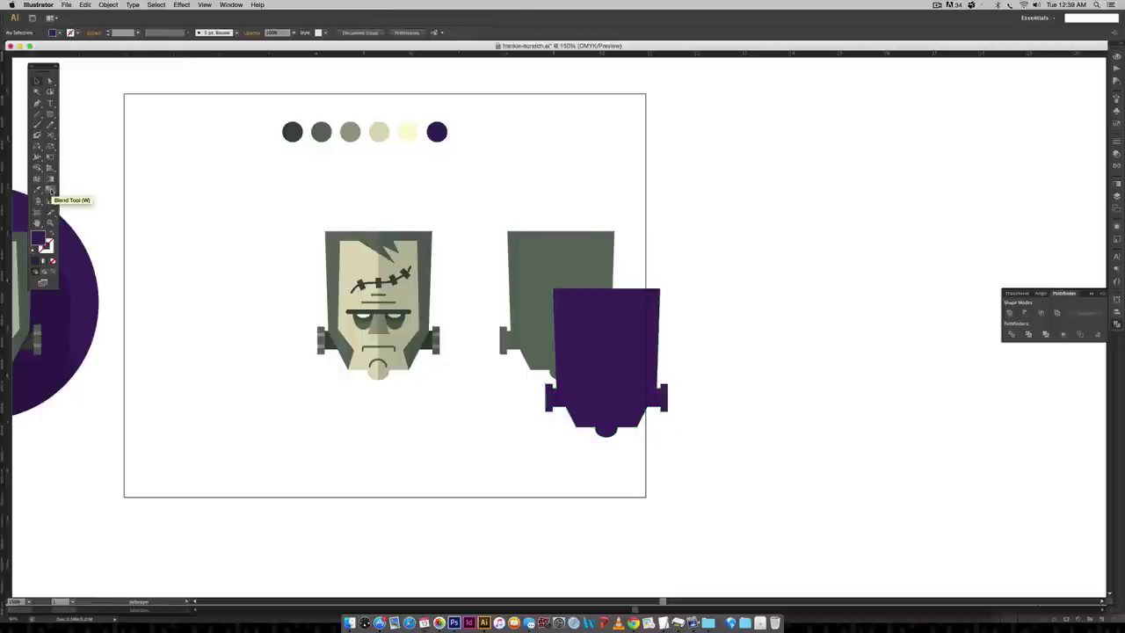
- Blend the green silhouette with its purple diagonal copy using Smooth Color spacing
double_click(50, 189)
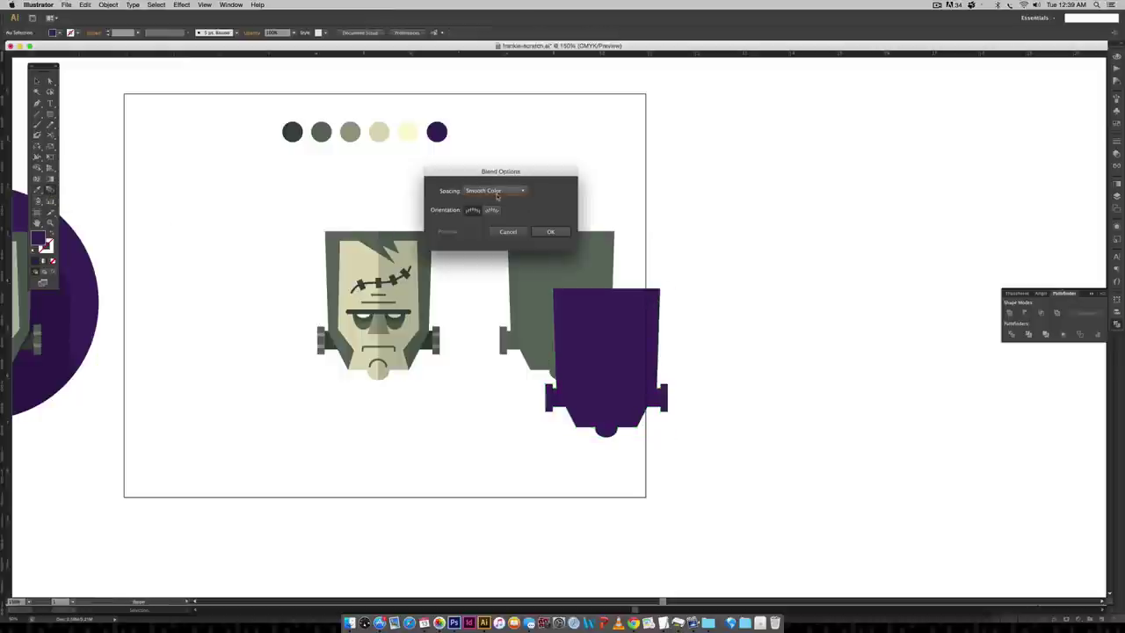
click(559, 233)
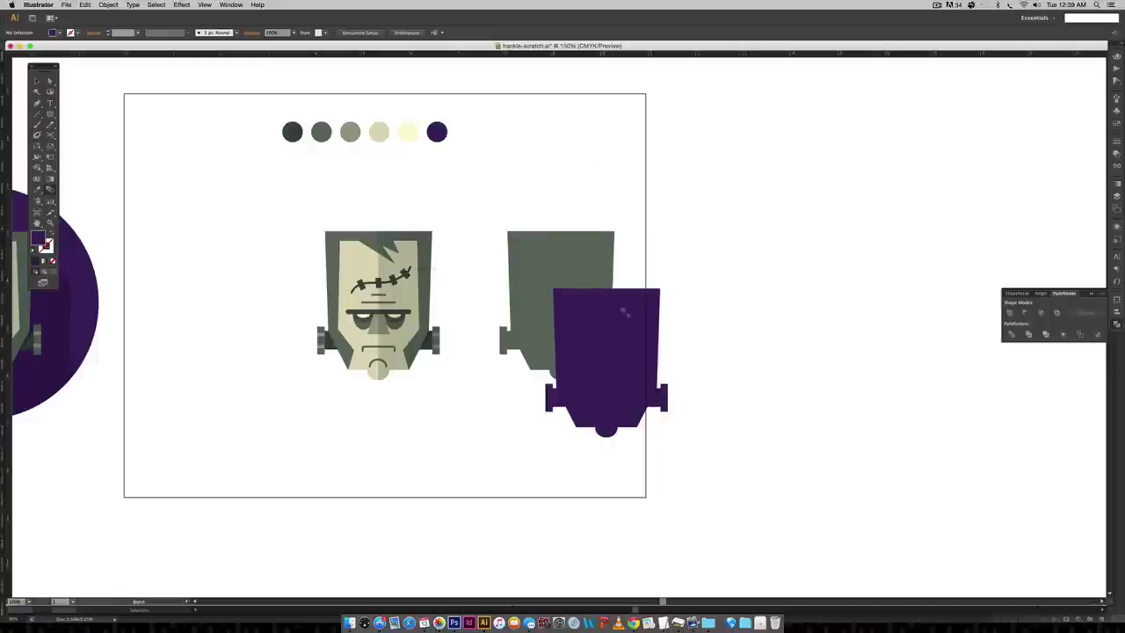
click(623, 312)
key(v)
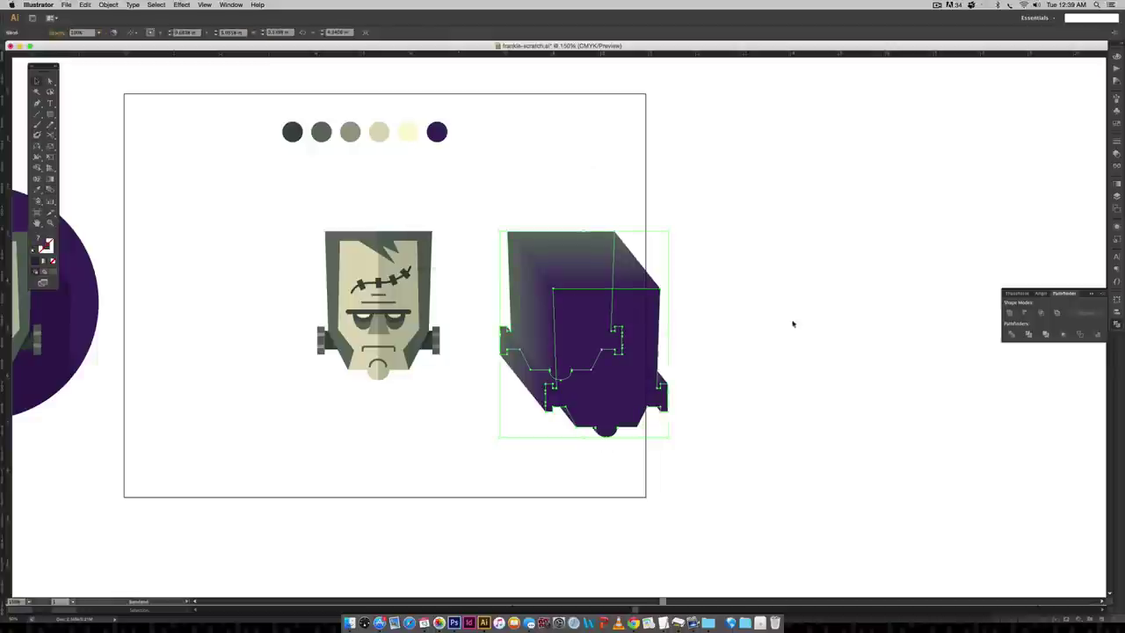
- Expand the blend and unite the result into a single long-shadow shape
scroll(747, 272, left, 3)
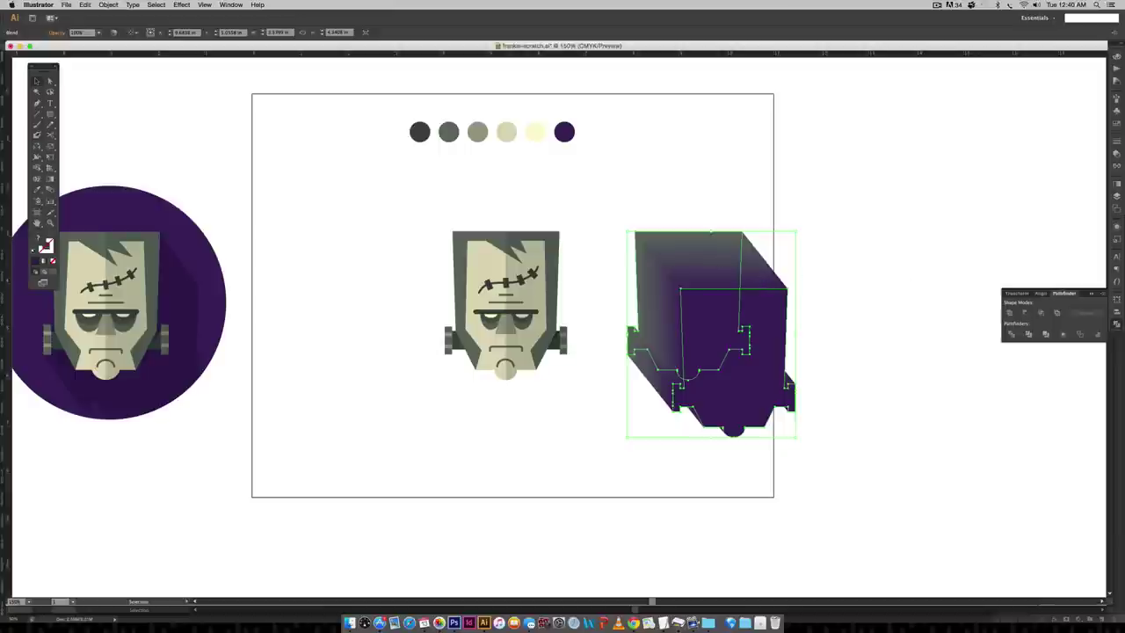
click(110, 6)
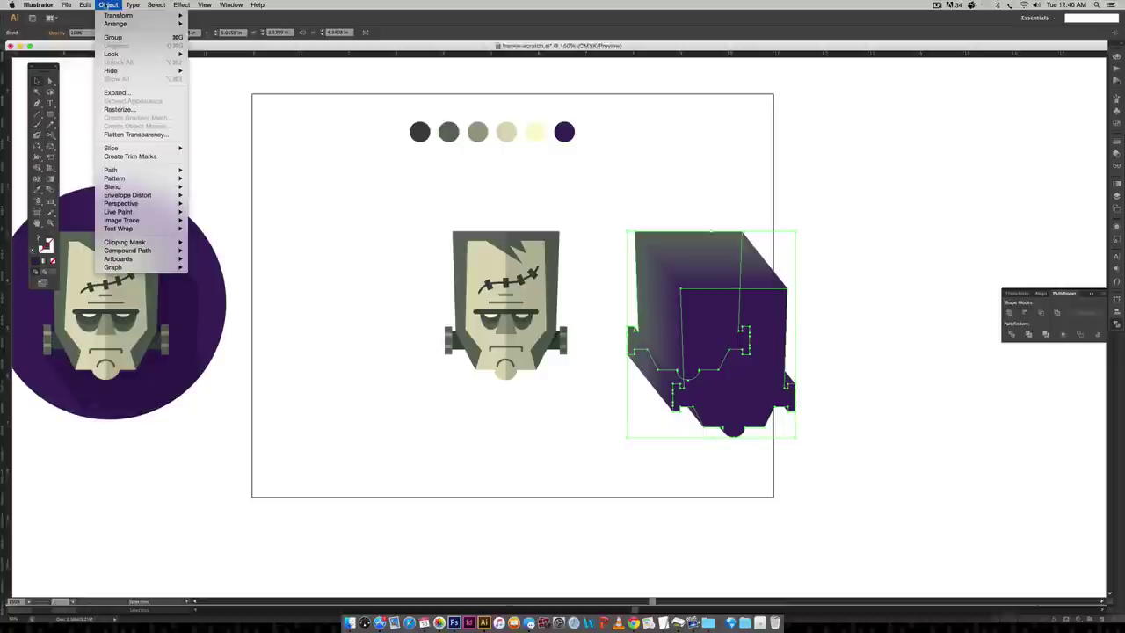
click(132, 94)
click(470, 357)
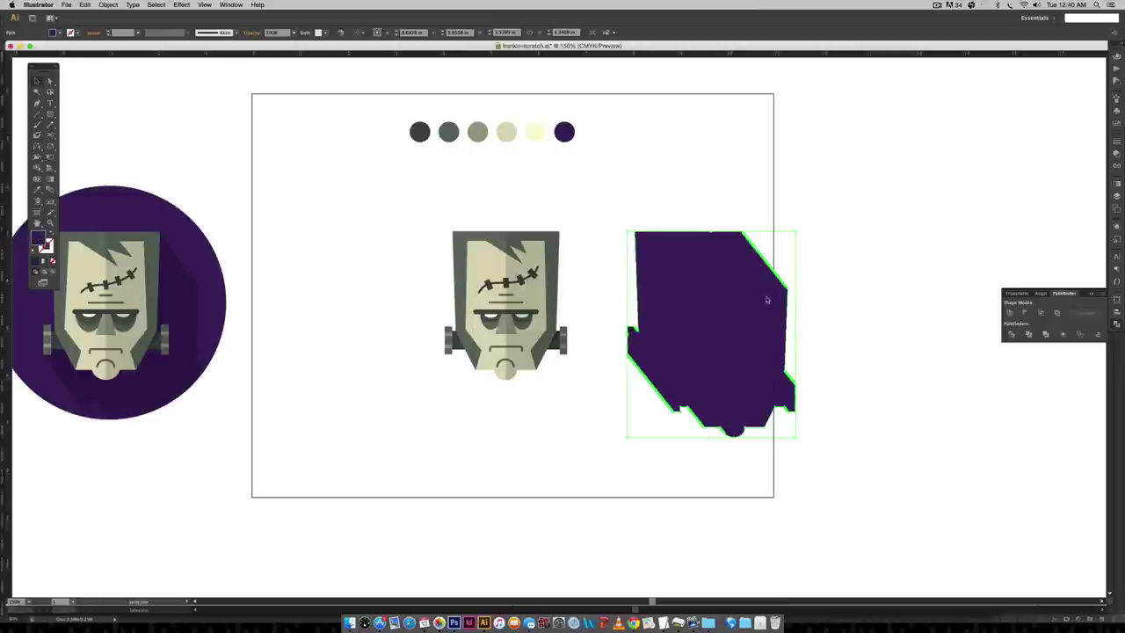
- Apply the half-face shadow's fill and transparency to the long-shadow shape by sampling it with the Eyedropper
click(633, 214)
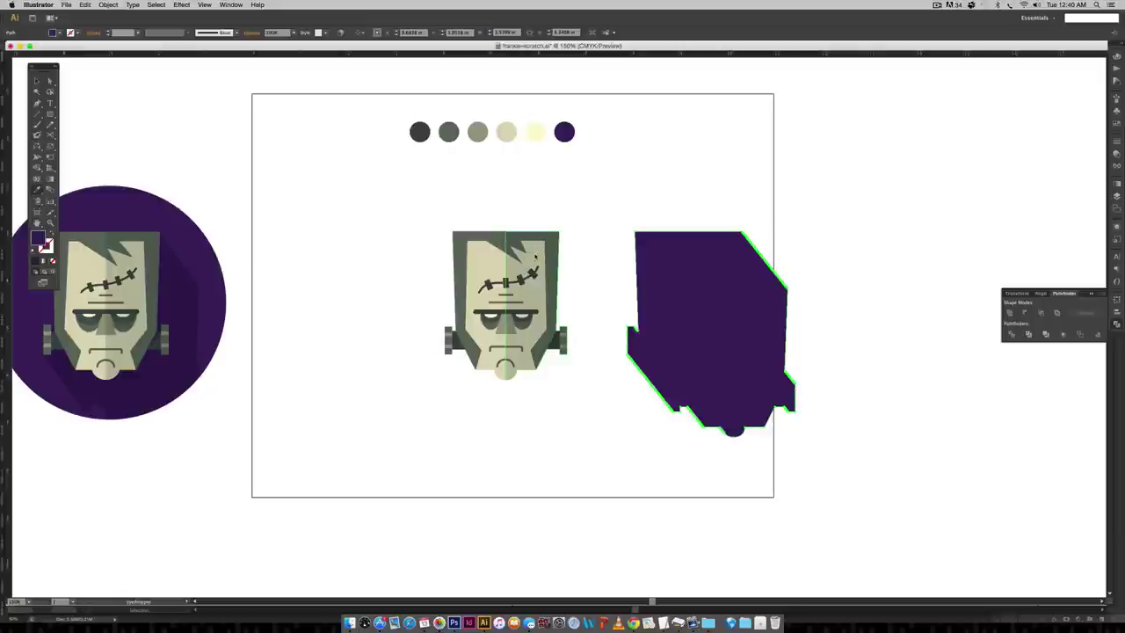
click(535, 255)
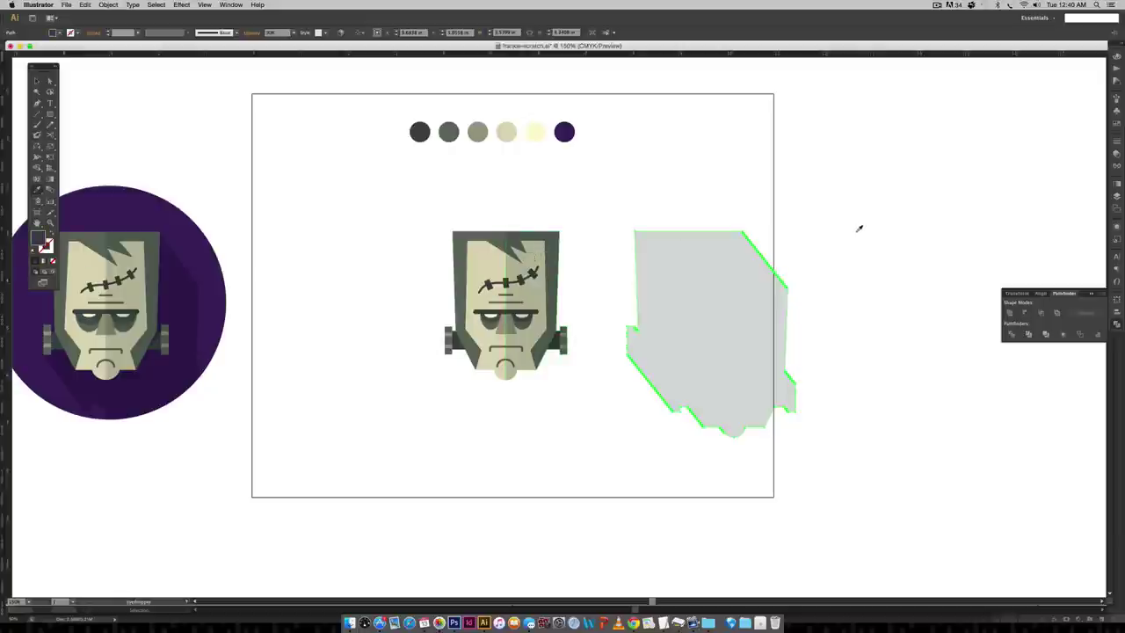
key(v)
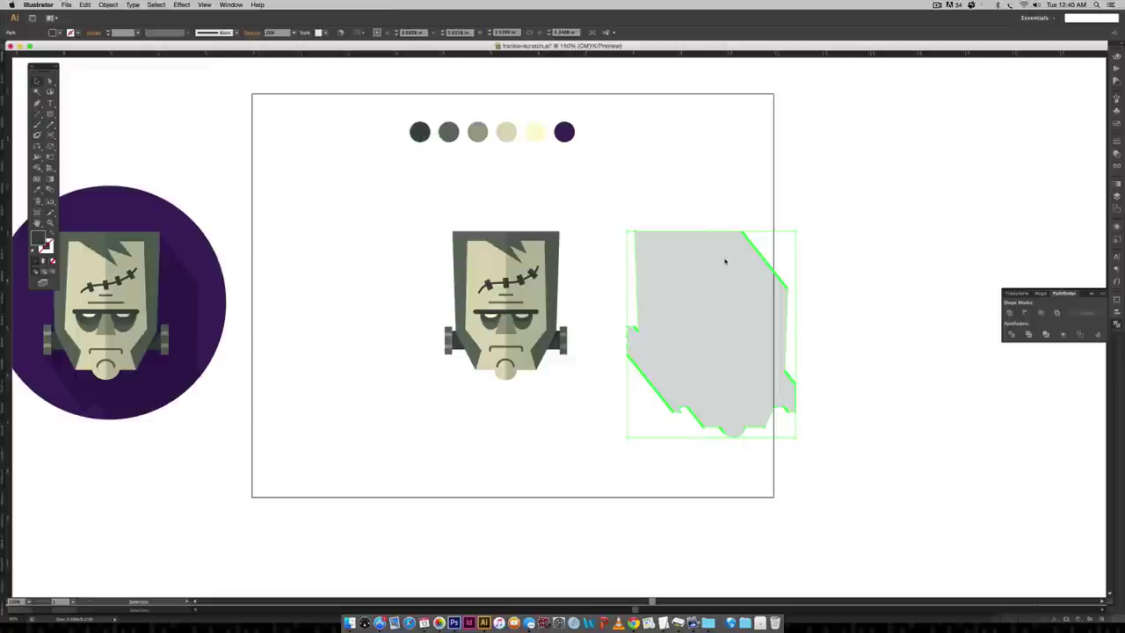
- Move the long shadow onto the head in the artboard and align its upper-left edge exactly with the head's outline
drag(727, 260, 544, 249)
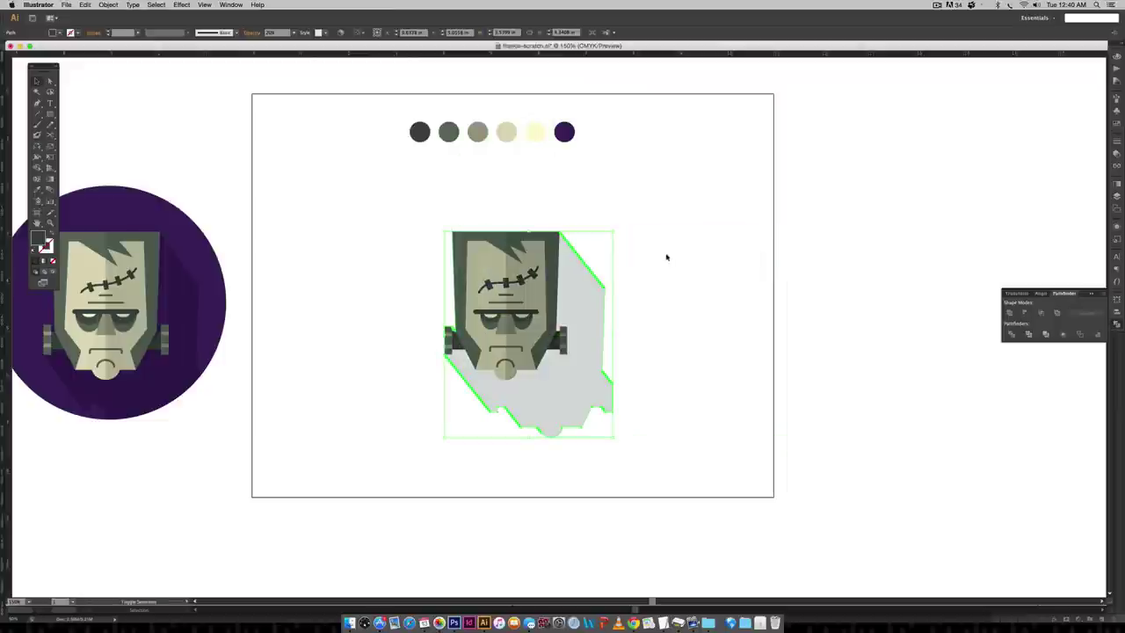
key(z)
drag(421, 216, 477, 242)
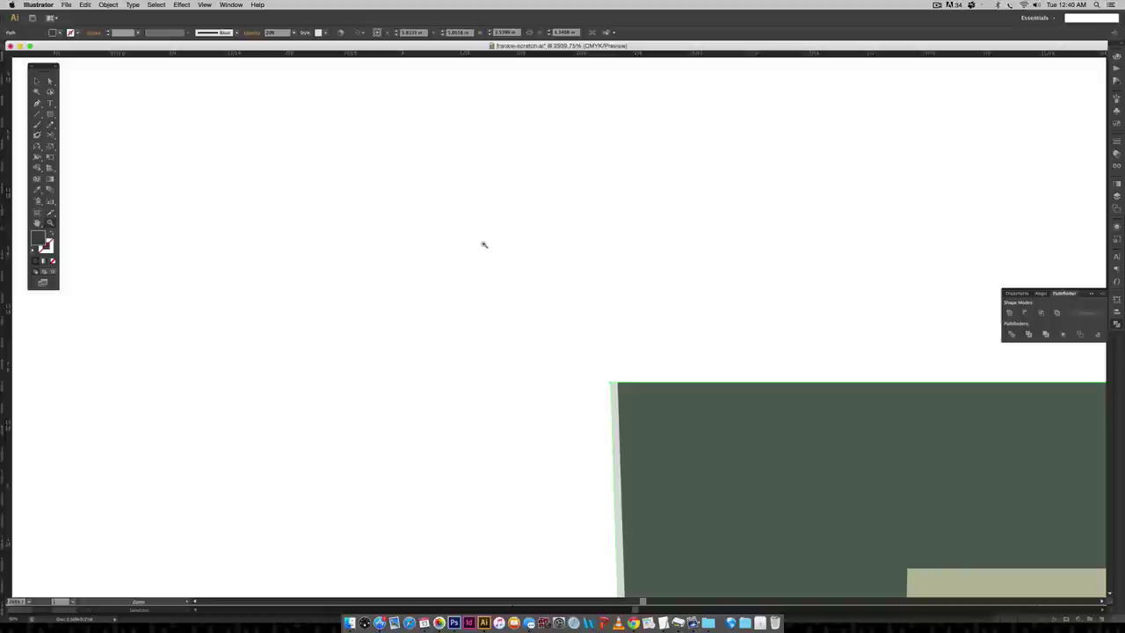
click(597, 405)
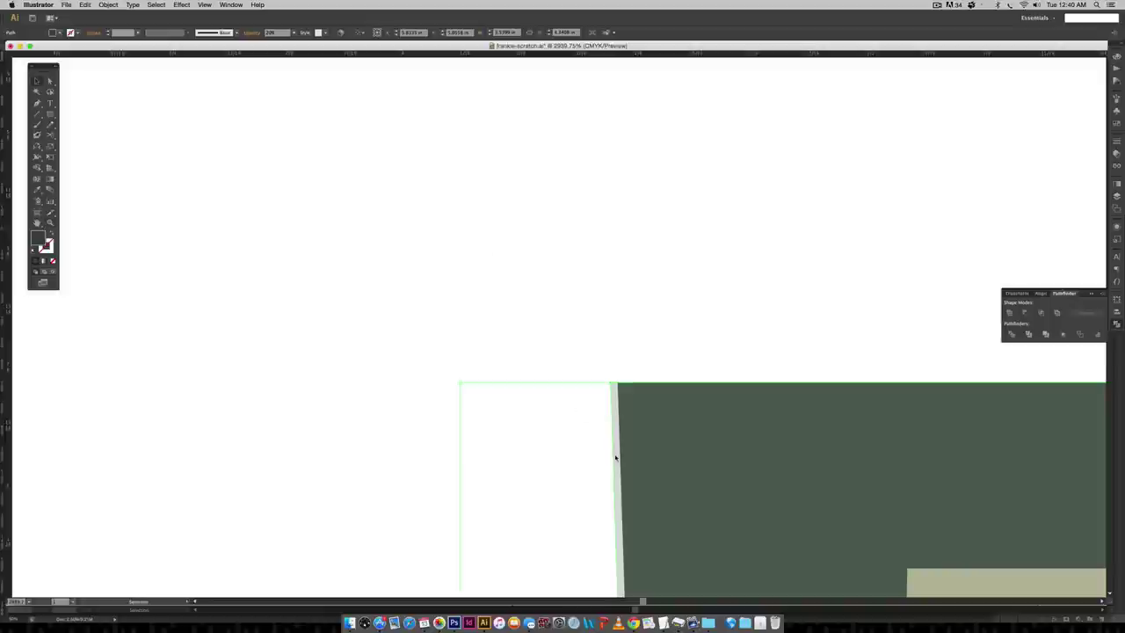
drag(616, 457, 621, 455)
click(678, 333)
scroll(679, 333, down, 8)
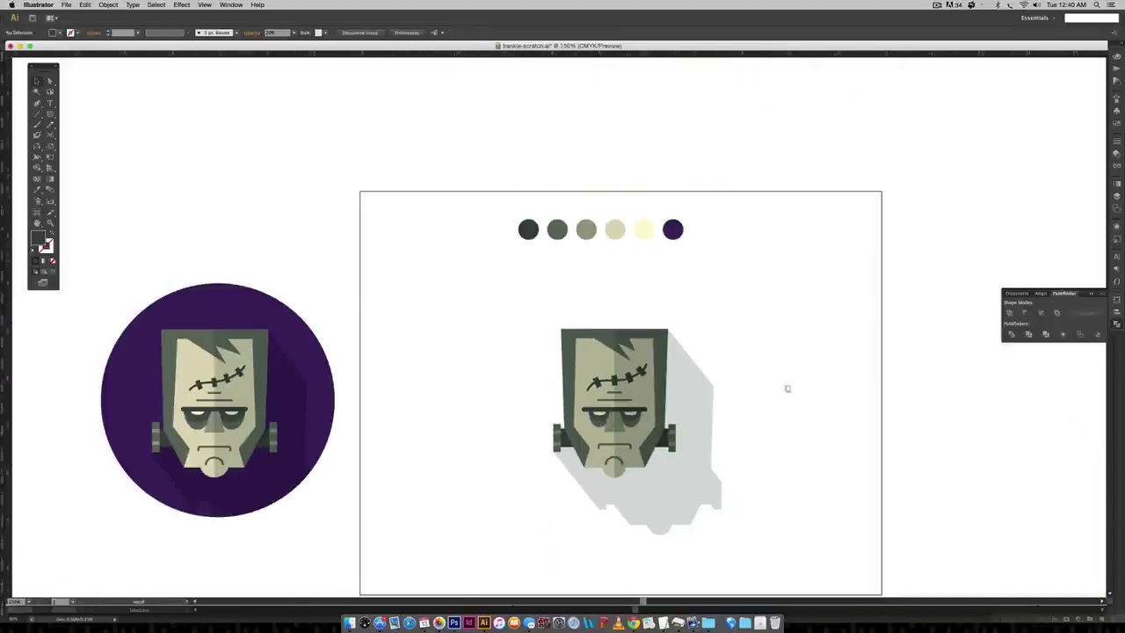
key(super+minus)
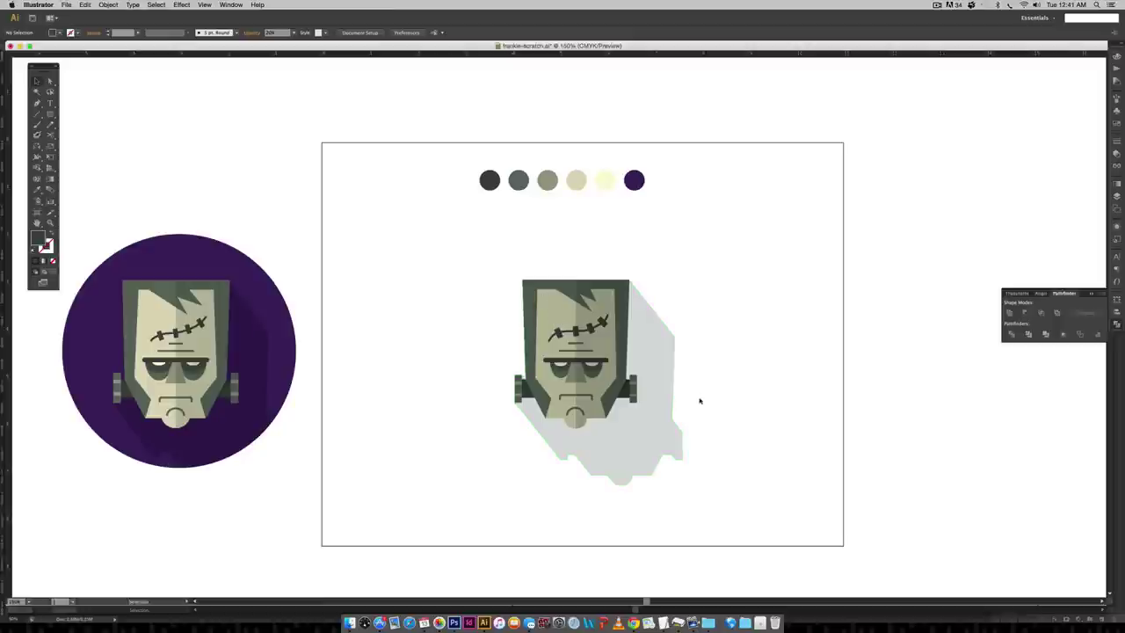
- Send the long shadow behind the head and deselect it
click(673, 383)
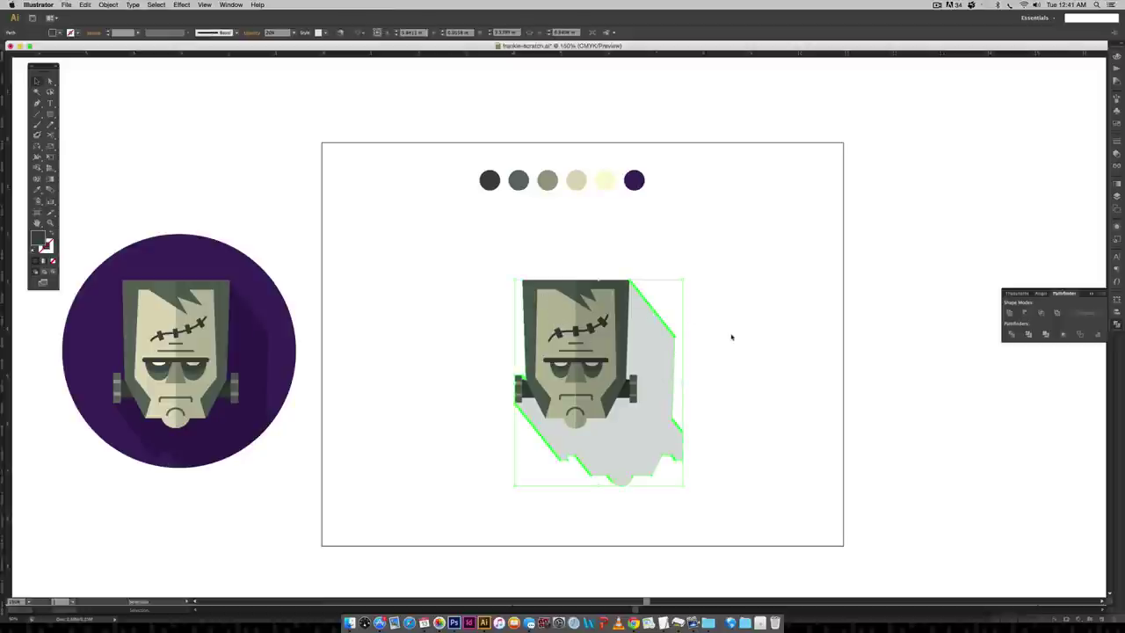
key(a)
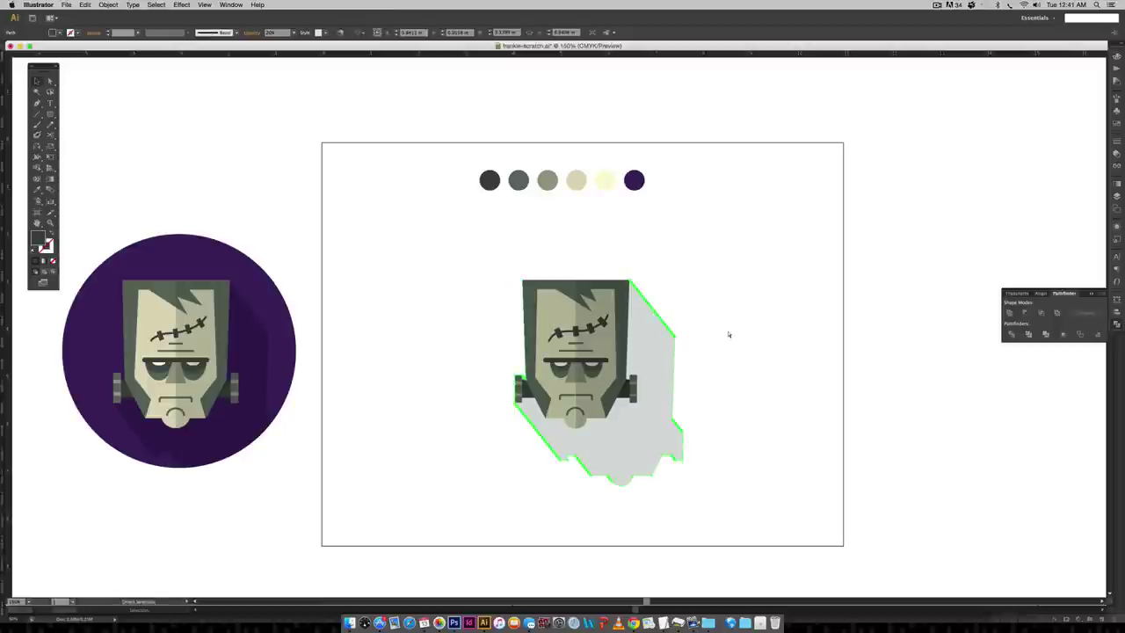
key(super)
super+click(728, 334)
scroll(755, 369, up, 1)
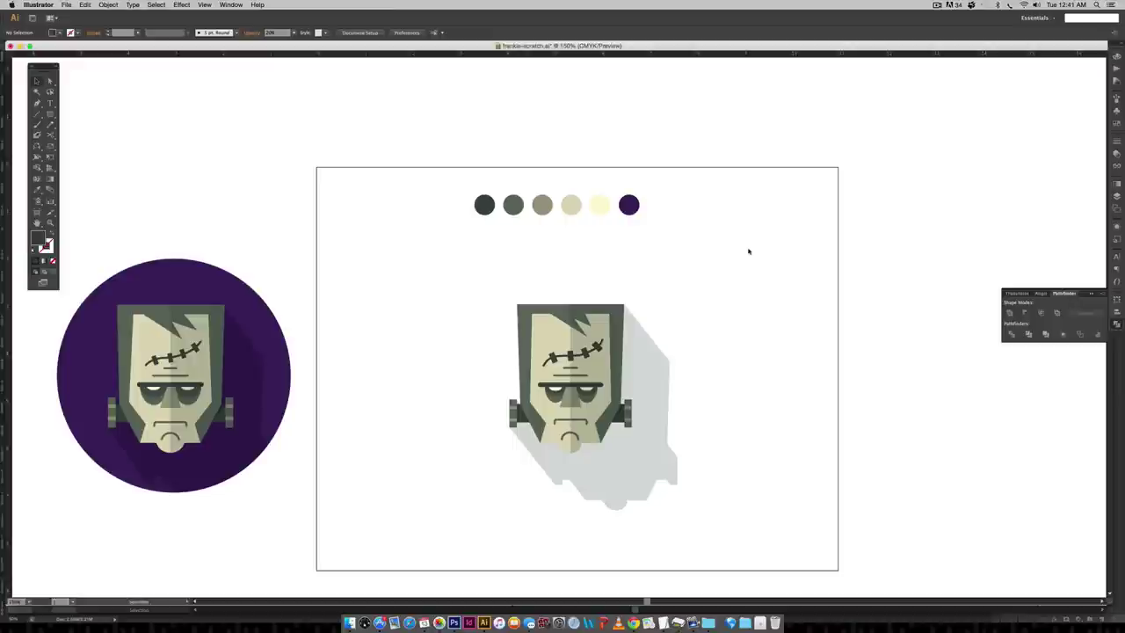
- Draw a large circle centred on the head, send it to the back as a backdrop, and deselect it
drag(50, 114, 102, 136)
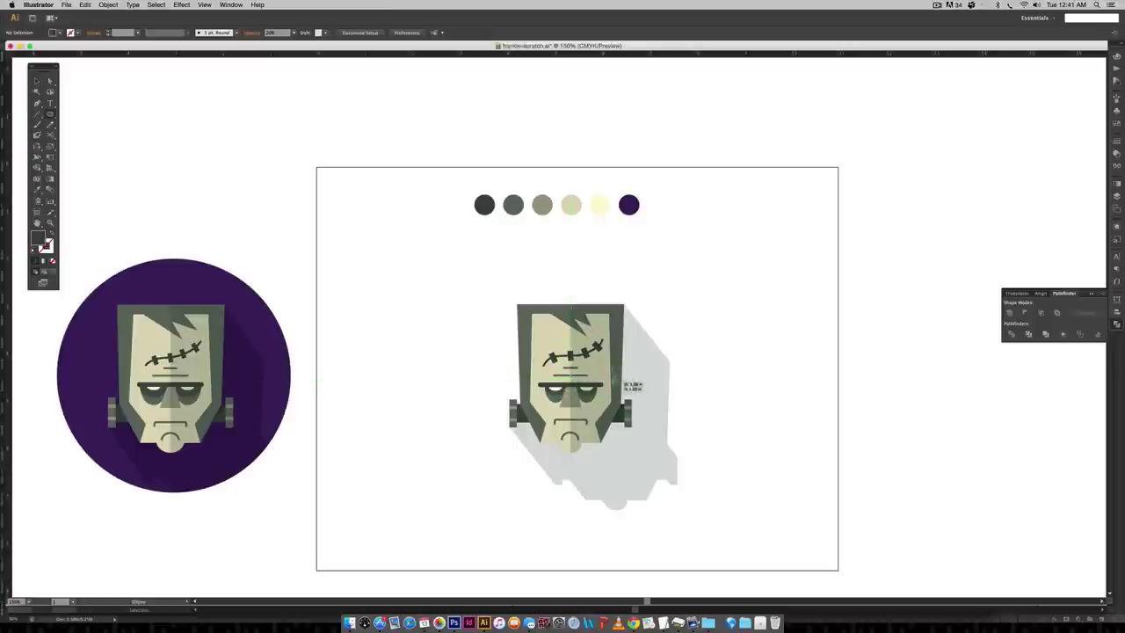
drag(672, 374, 674, 373)
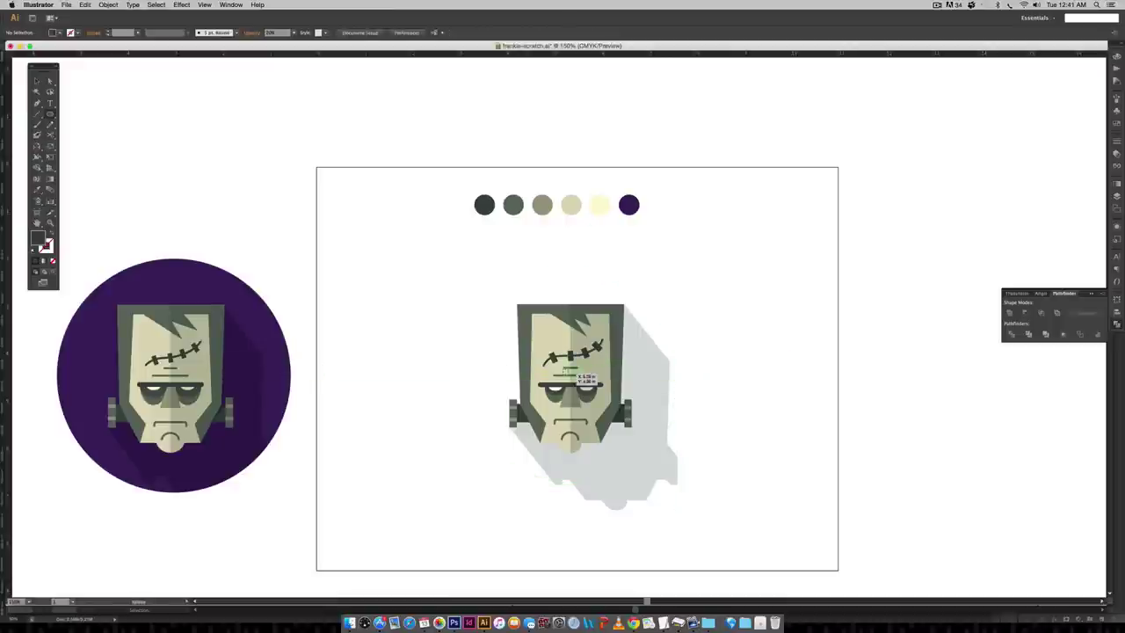
drag(573, 378, 678, 379)
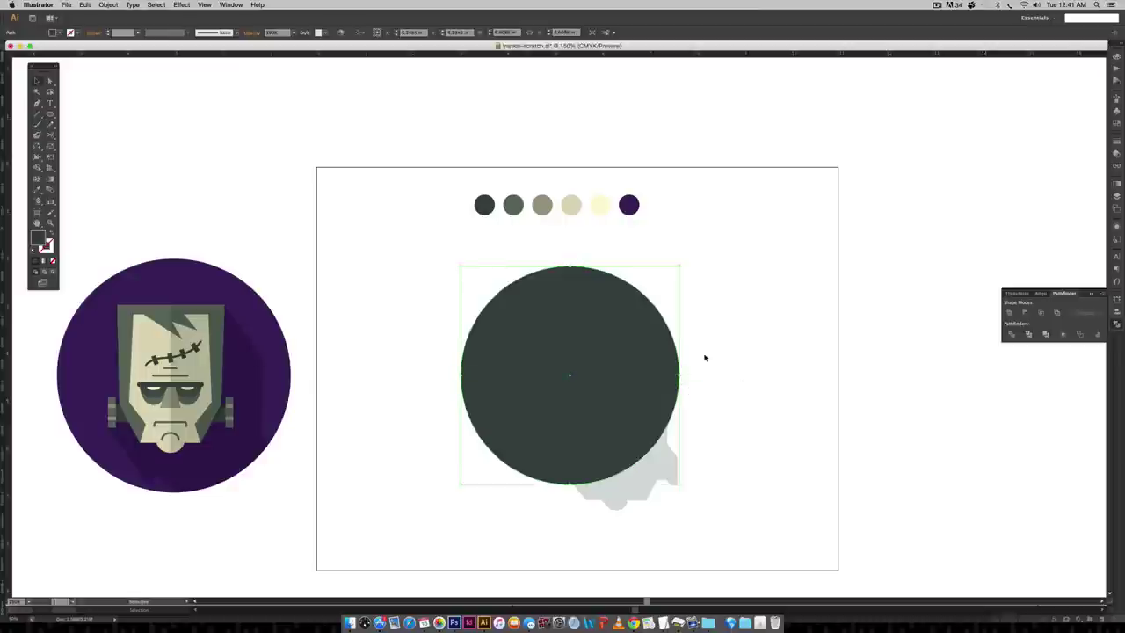
key(super+shift+bracketleft)
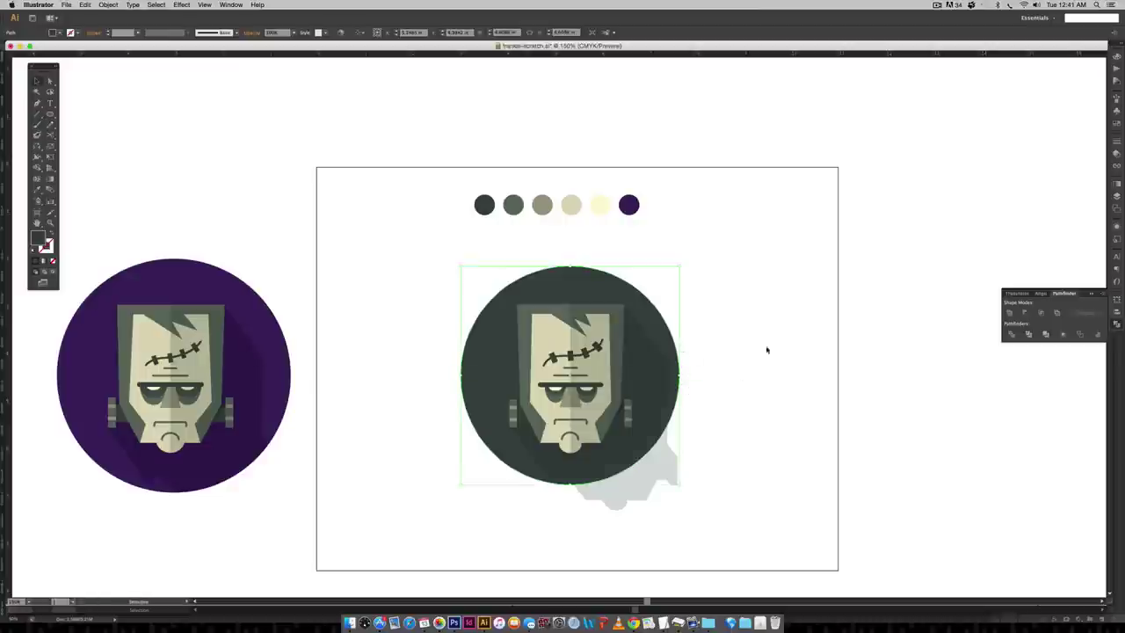
click(793, 377)
- Fill the backdrop circle with the purple palette colour and deselect it
drag(739, 391, 701, 359)
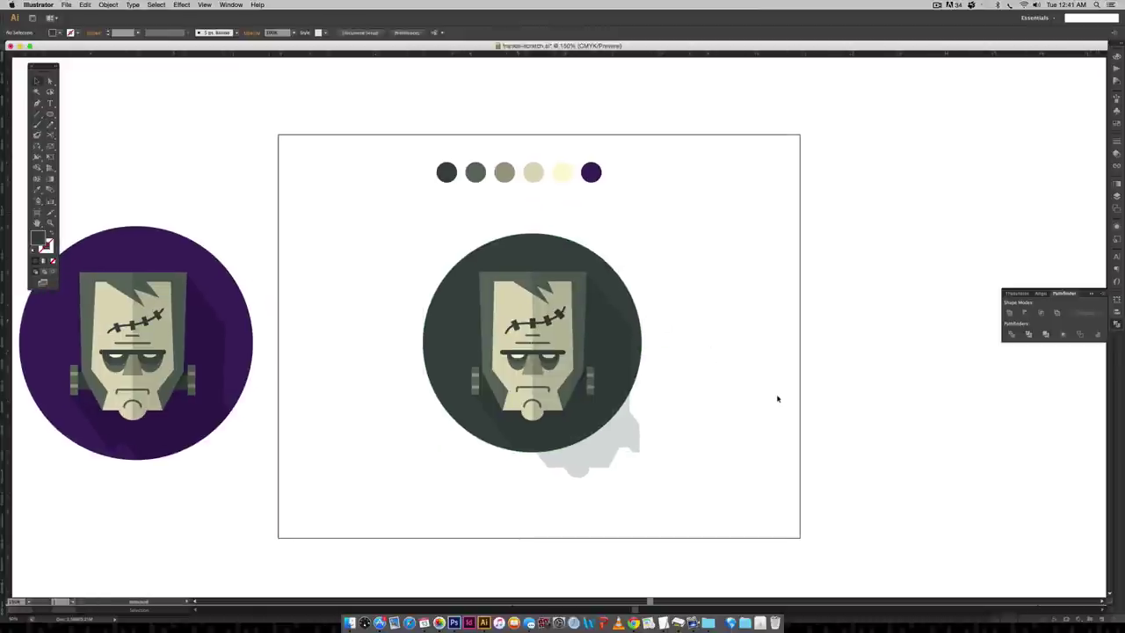
click(626, 347)
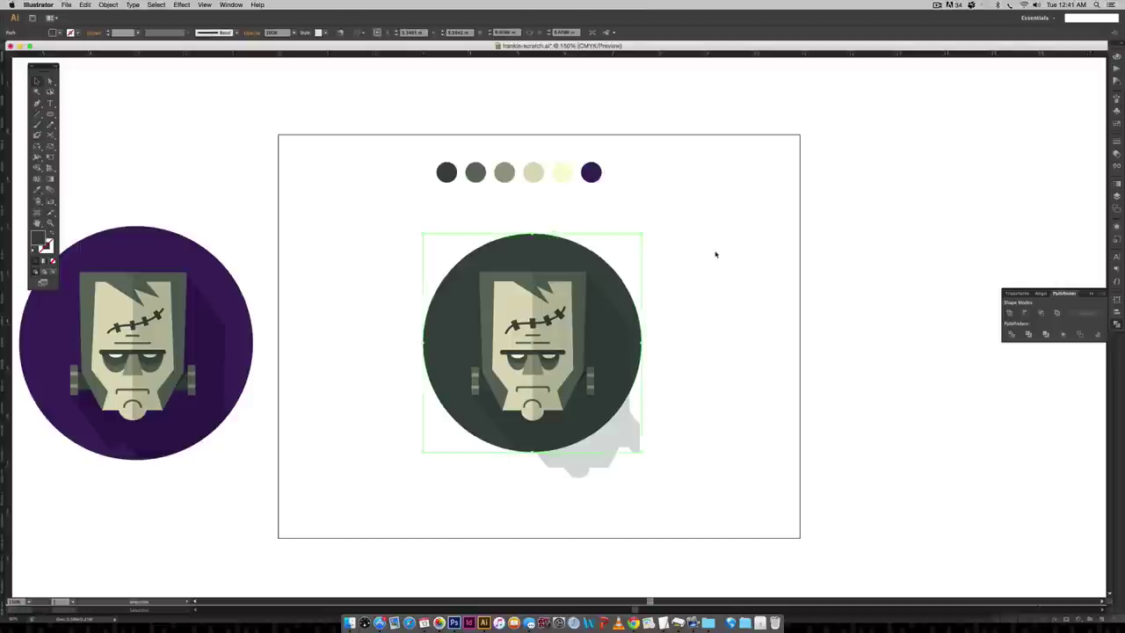
key(i)
click(592, 172)
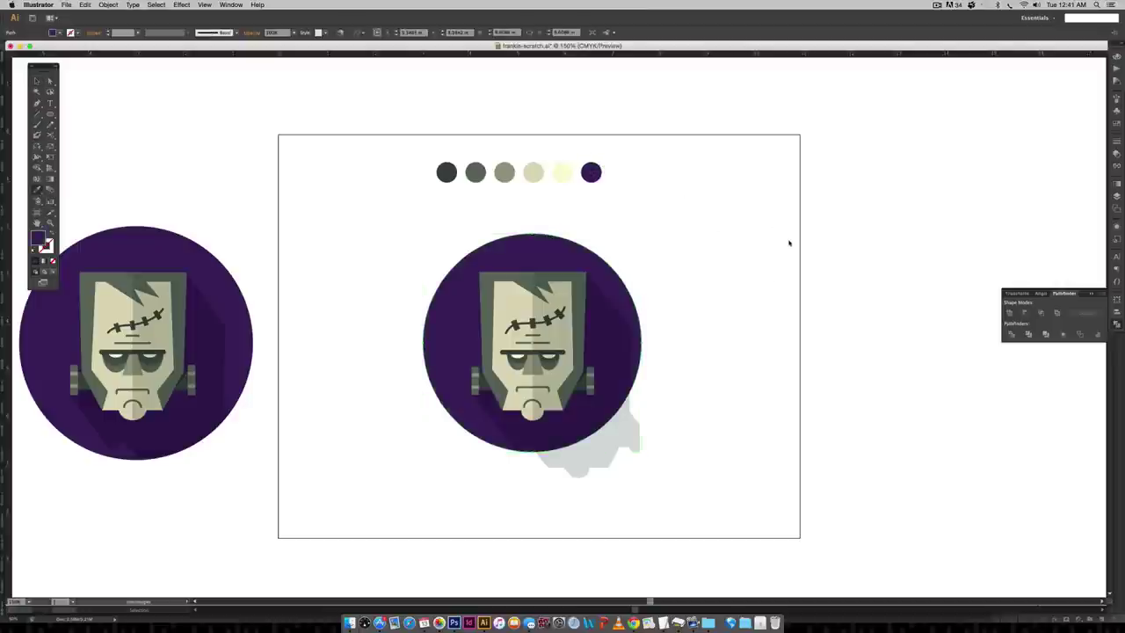
key(super+shift+a)
- Paste a copy of the circle in front, clip the long shadow with it, and arrange the clipped shadow between the circle and the head
scroll(648, 333, left, 3)
scroll(648, 333, down, 1)
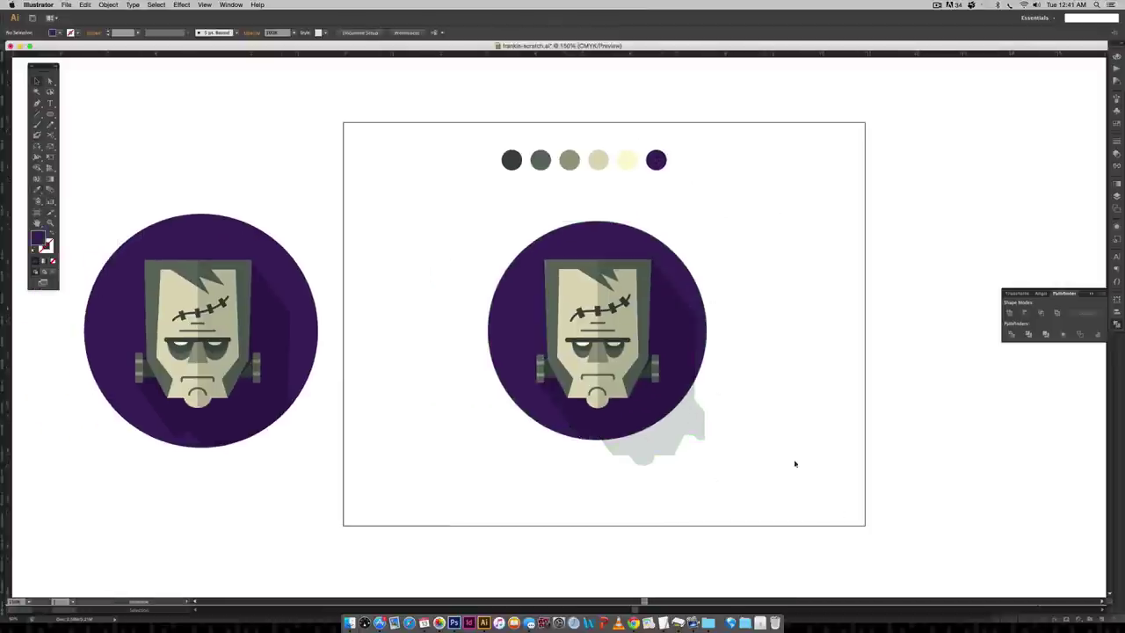
key(super+equal)
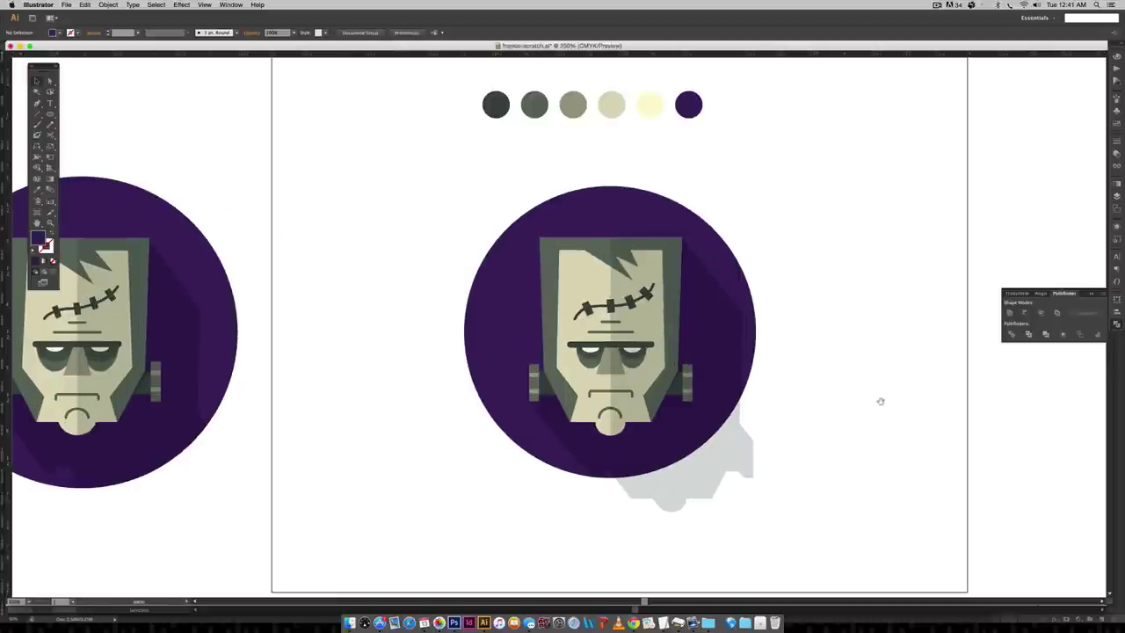
scroll(878, 396, right, 4)
scroll(878, 396, up, 1)
click(516, 239)
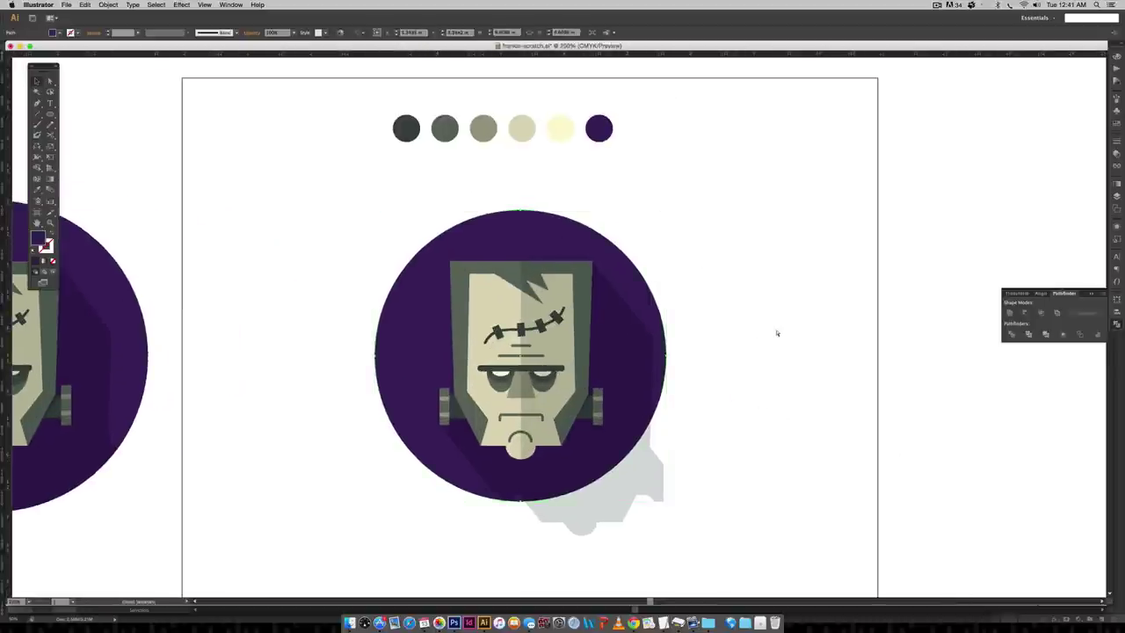
click(815, 374)
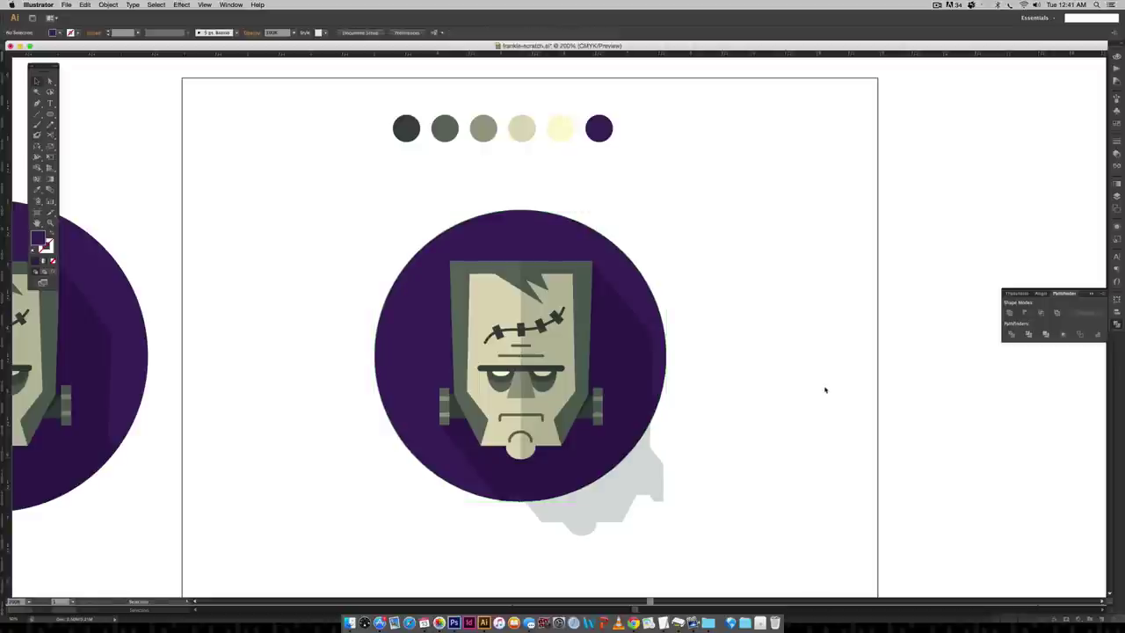
key(super+f)
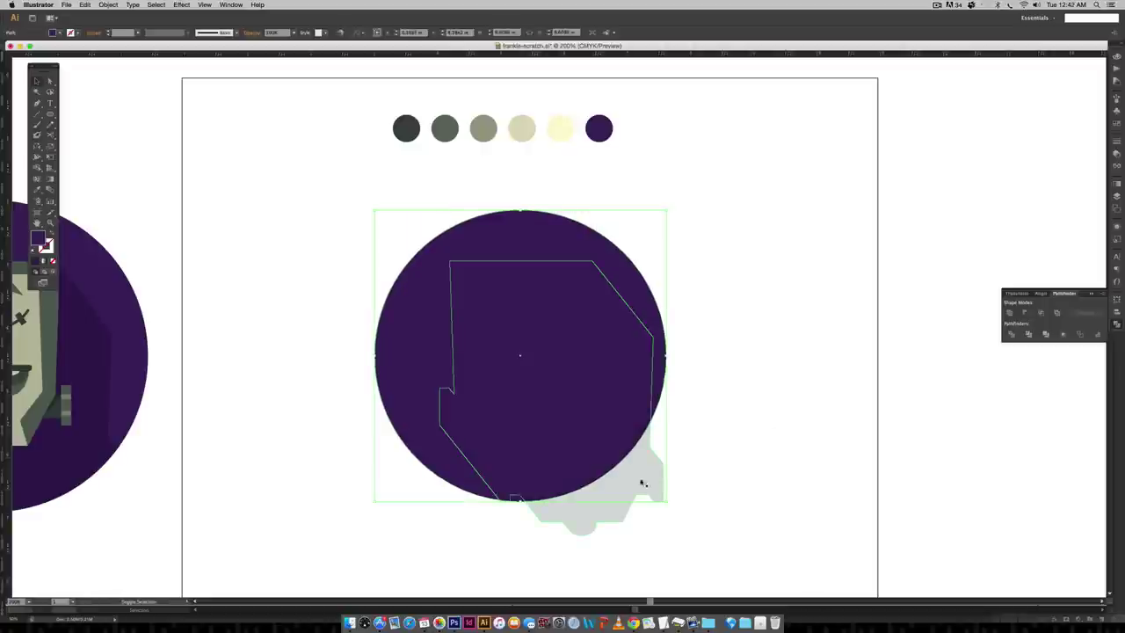
click(642, 470)
right_click(646, 474)
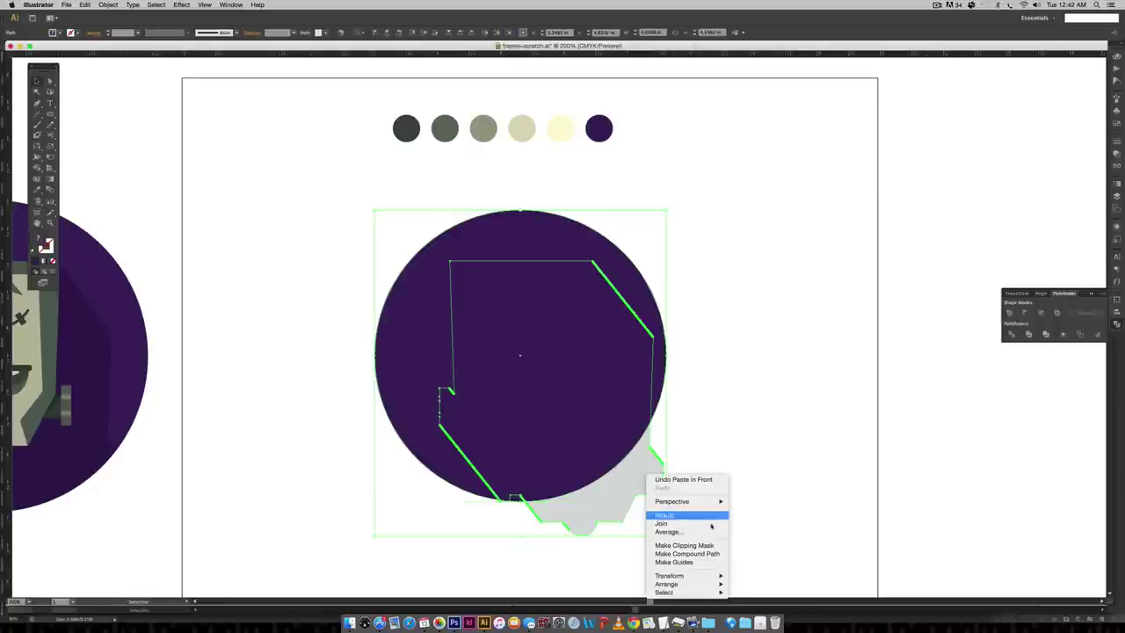
click(694, 545)
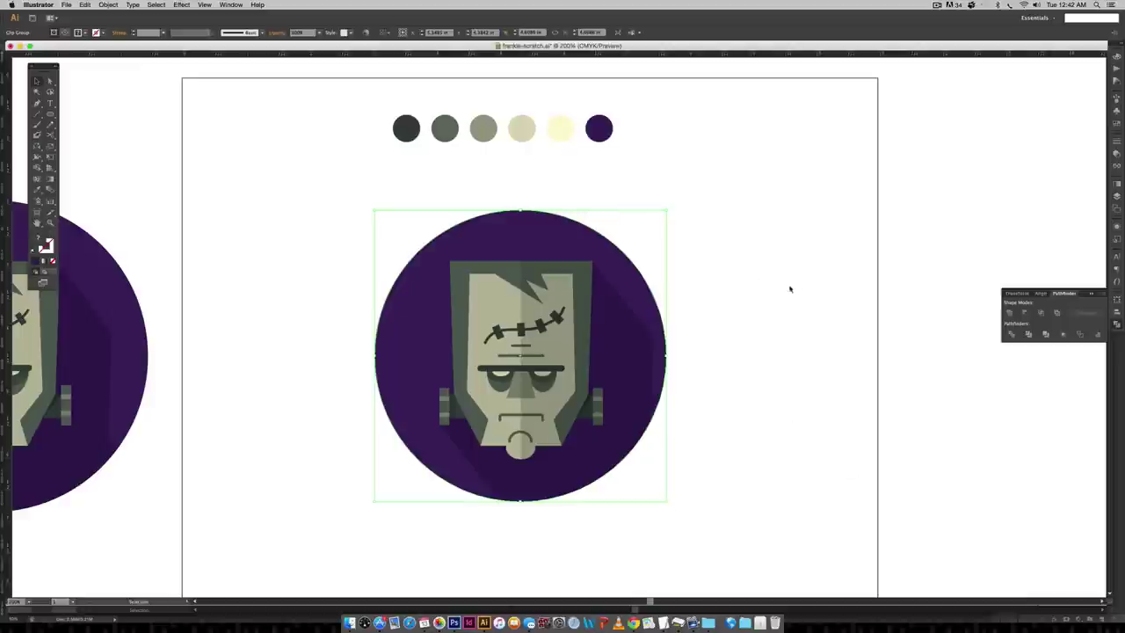
- Undo and redo the clipped shadow's last stacking change, deselect it, and compare the badge with the reference badge beside the artboard
key(super+z)
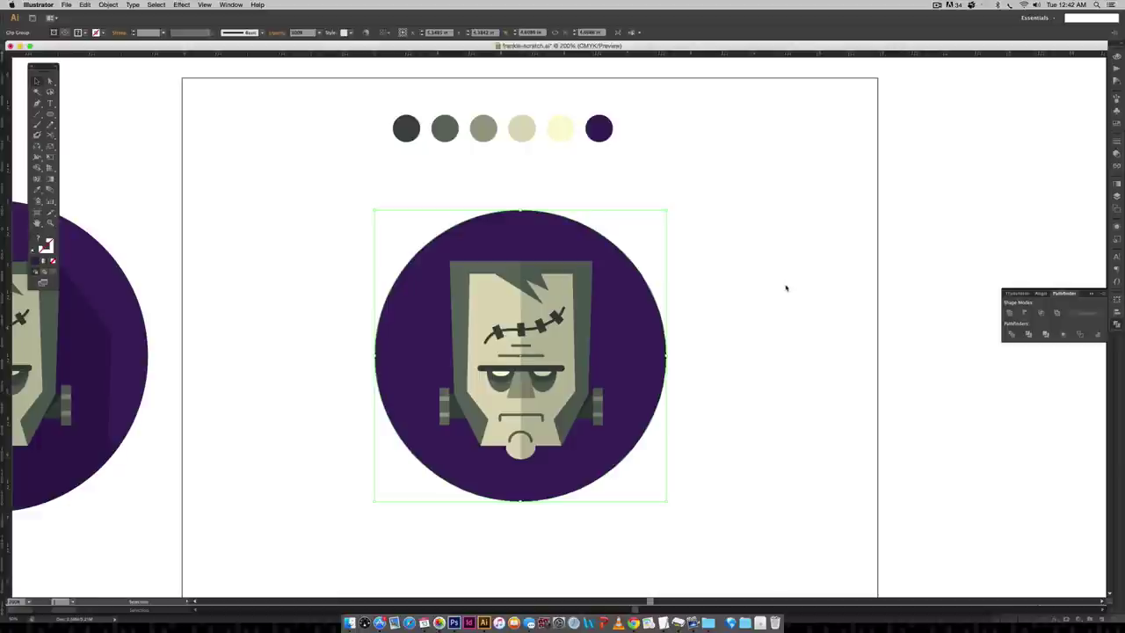
key(ctrl+shift+z)
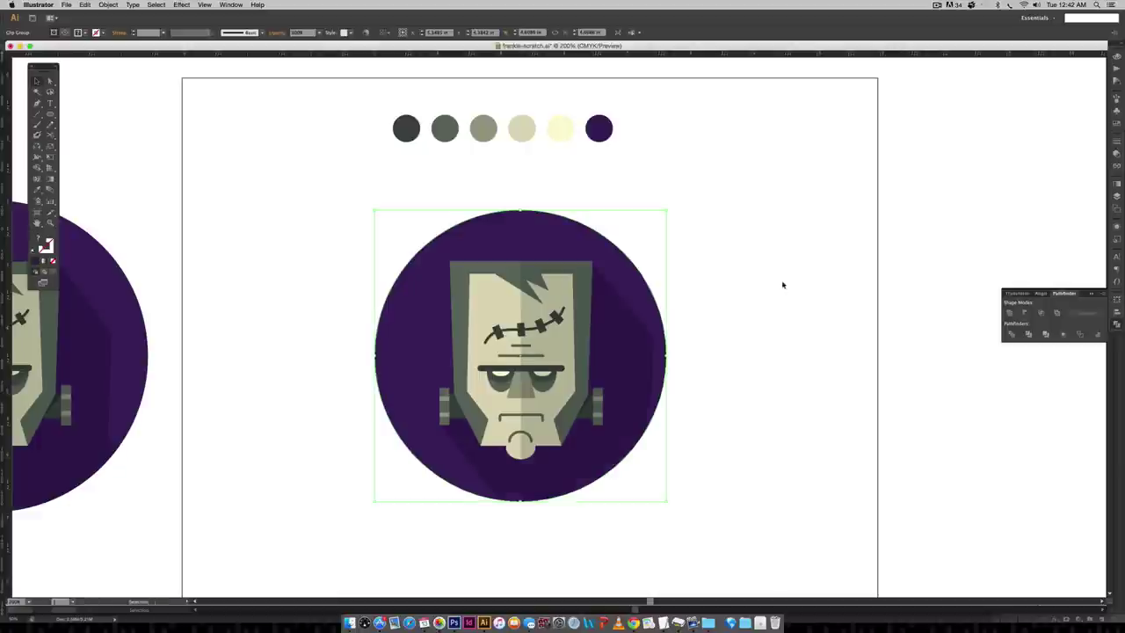
click(790, 290)
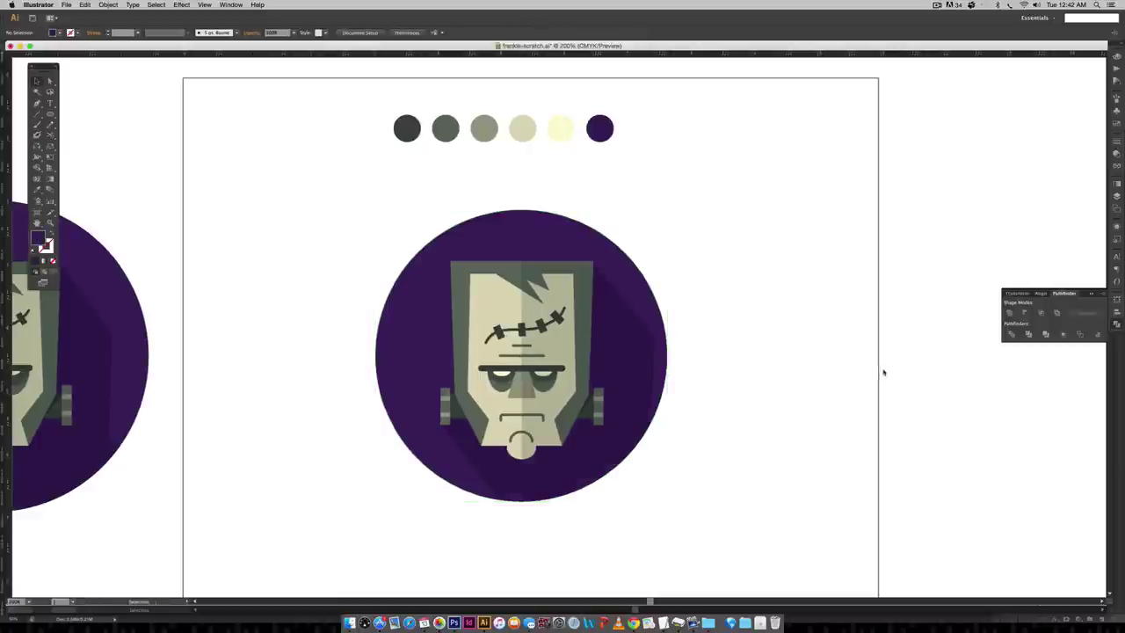
scroll(879, 373, left, 5)
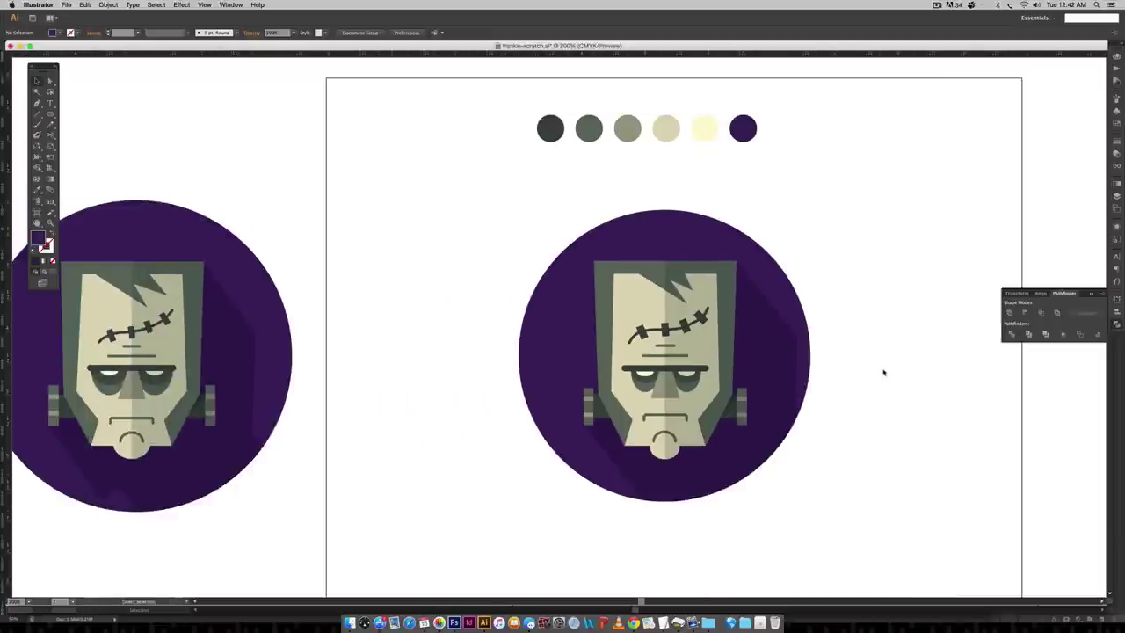
key(ctrl+minus)
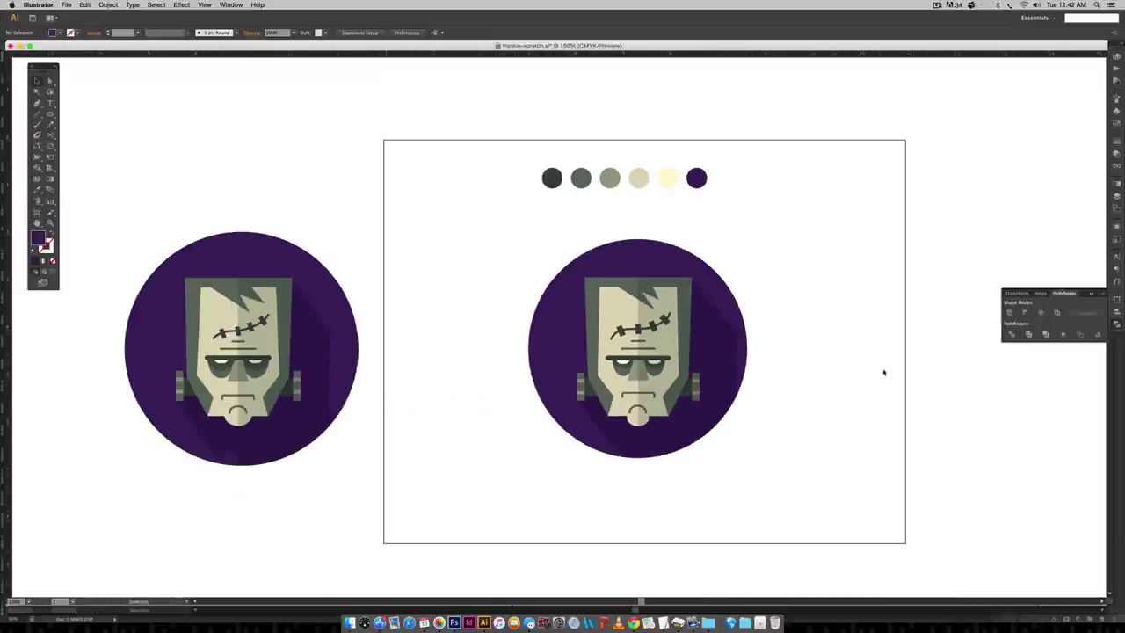